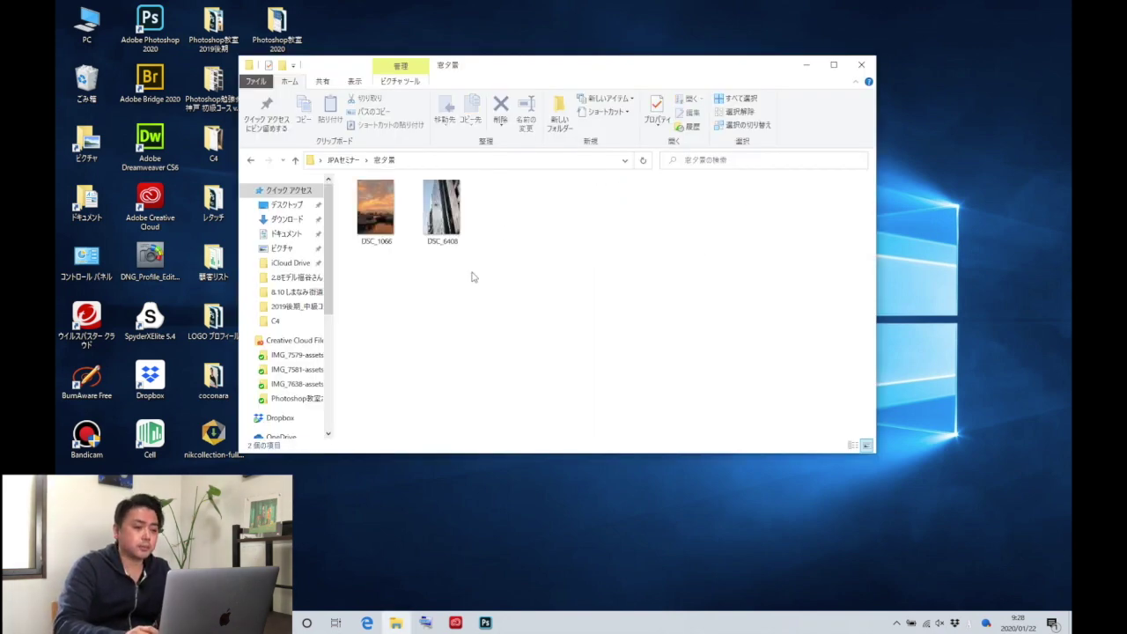
Step: Drag DSC_6408 and DSC_1066 from File Explorer onto the Photoshop 2020 icon to open both
left_click_drag(441, 212, 156, 28)
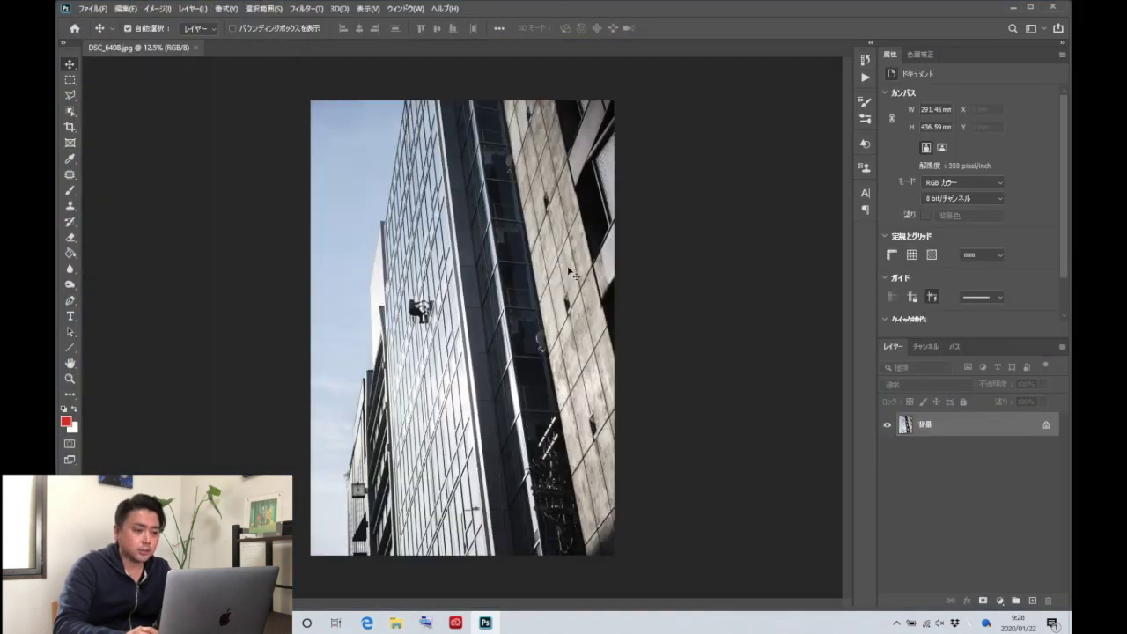
left_click(1012, 8)
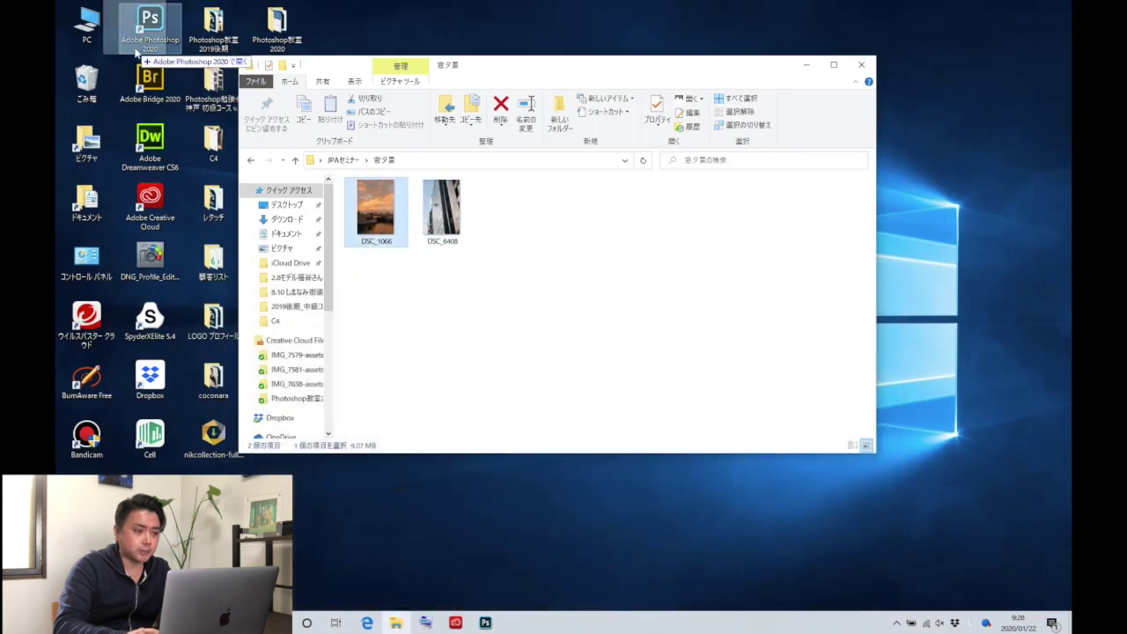
left_click_drag(376, 207, 149, 27)
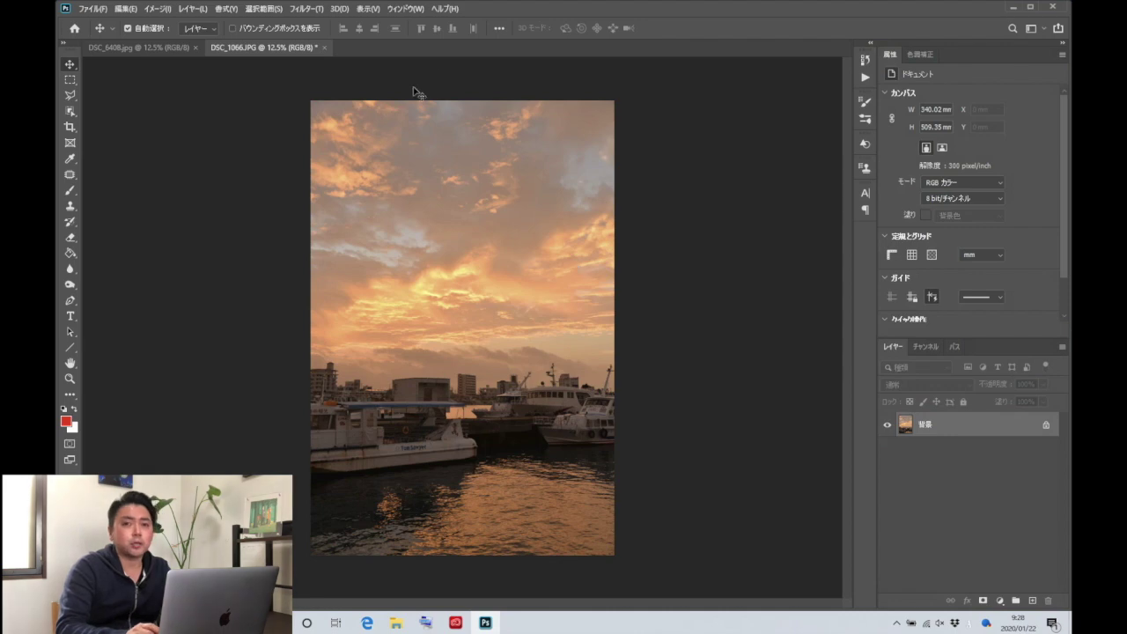
Step: Compare the building photo DSC_6408 with the sunset harbour photo DSC_1066
left_click(176, 47)
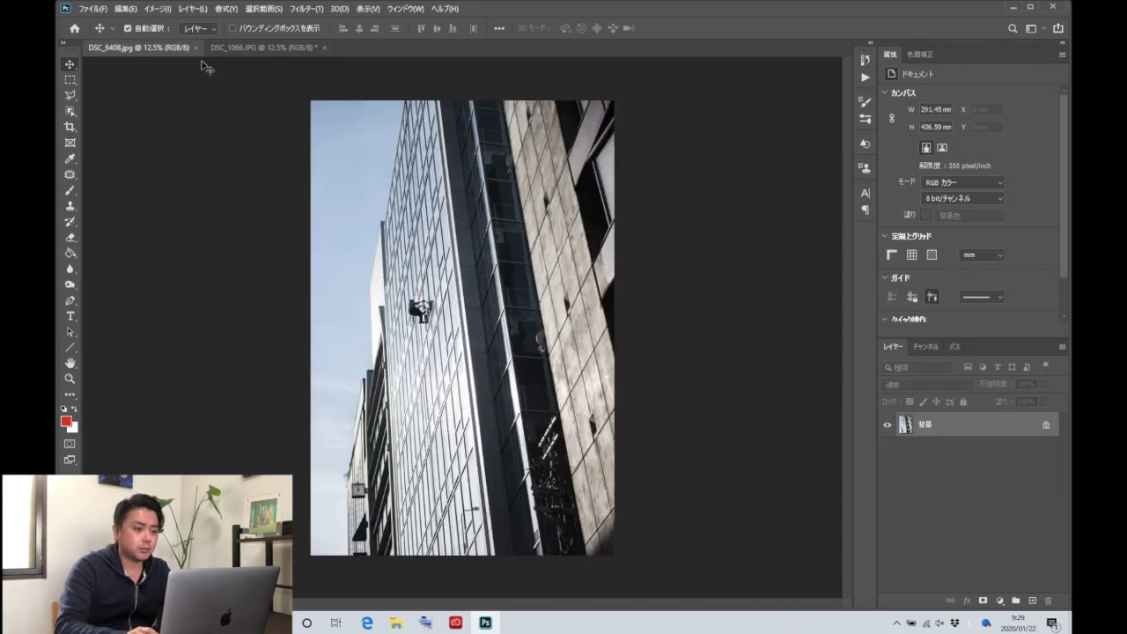
left_click(258, 49)
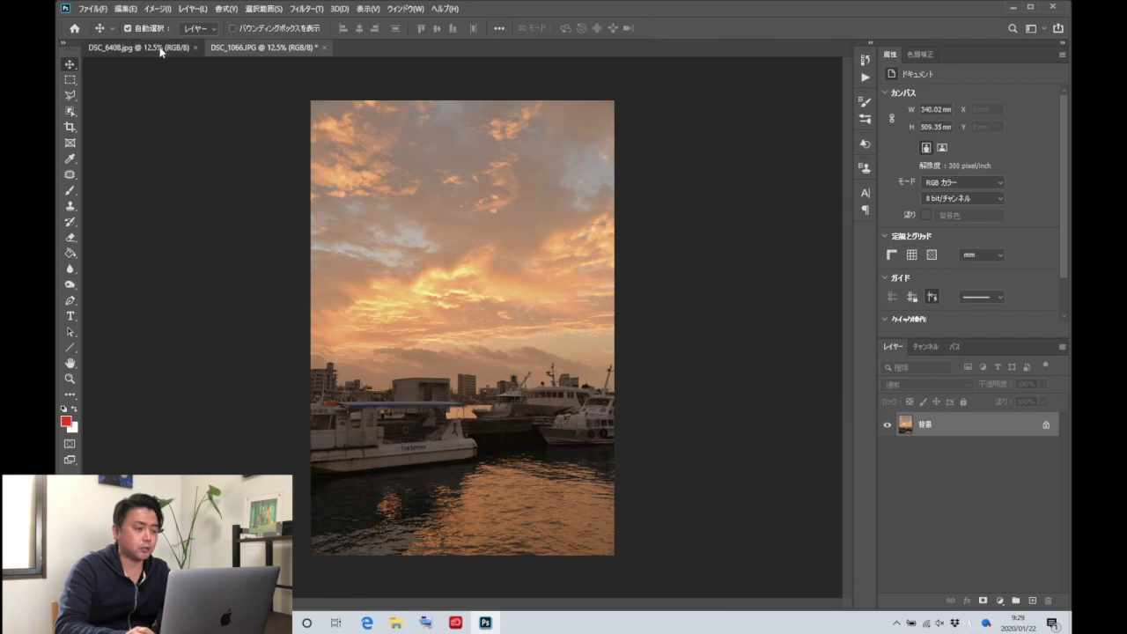
left_click(164, 46)
left_click(270, 48)
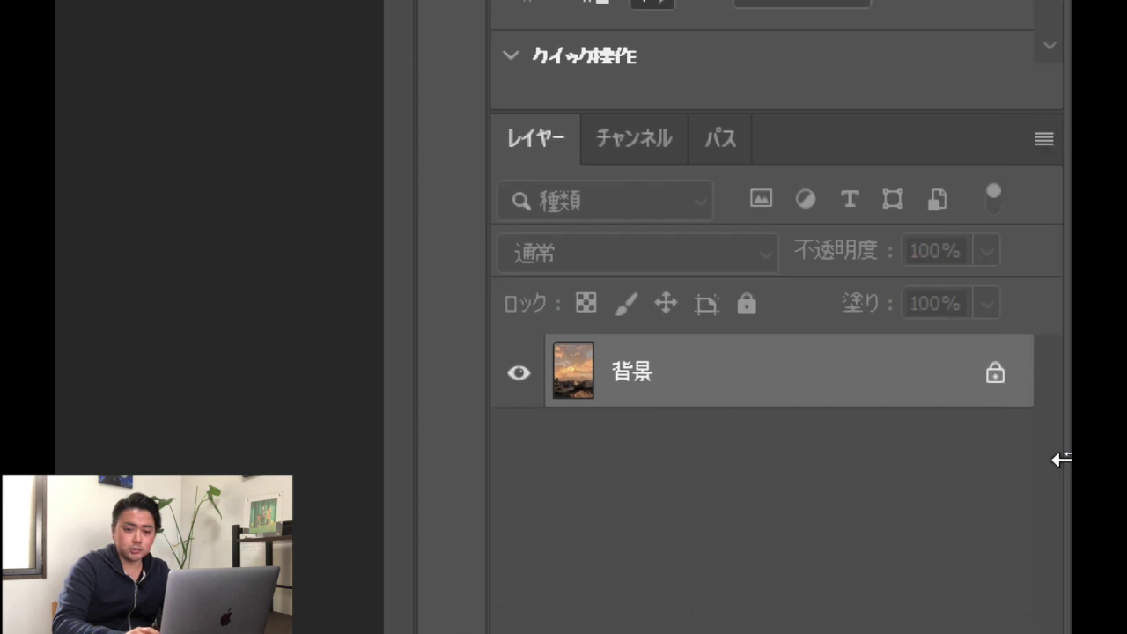
Step: Unlock the sunset photo's background layer and paste it into DSC_6408 as a new layer
left_click(990, 373)
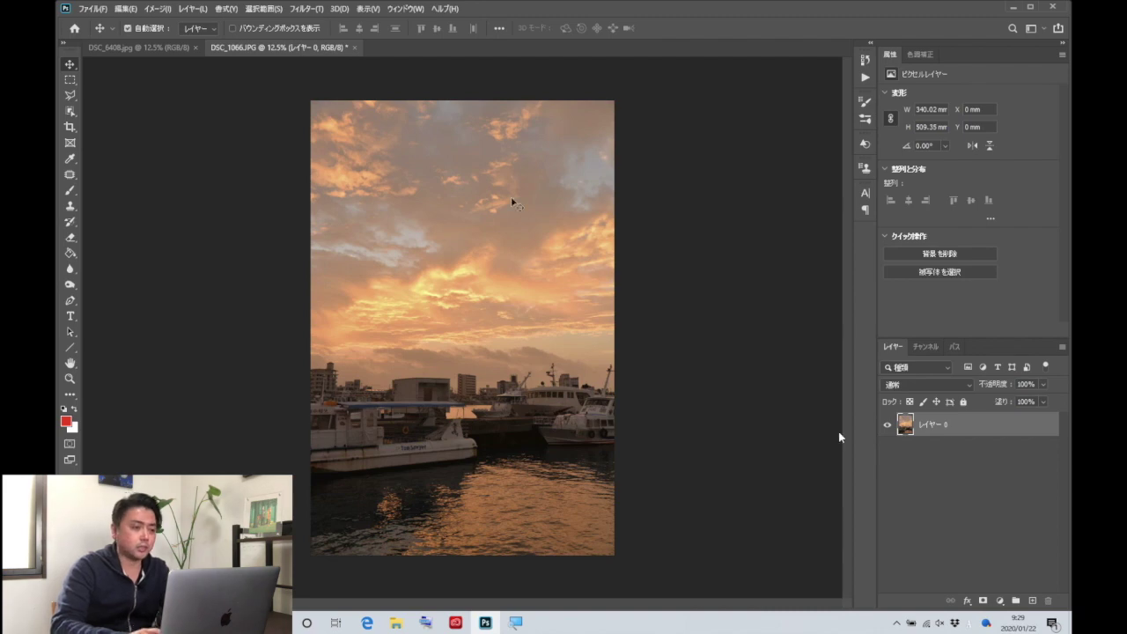
left_click(126, 49)
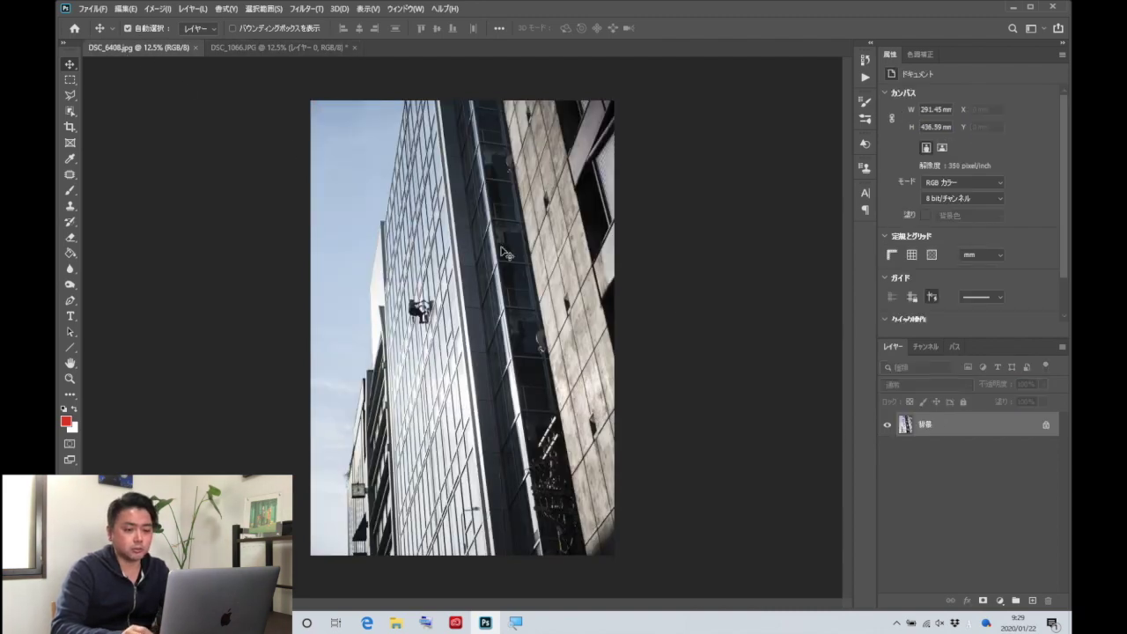
key("ctrl+v")
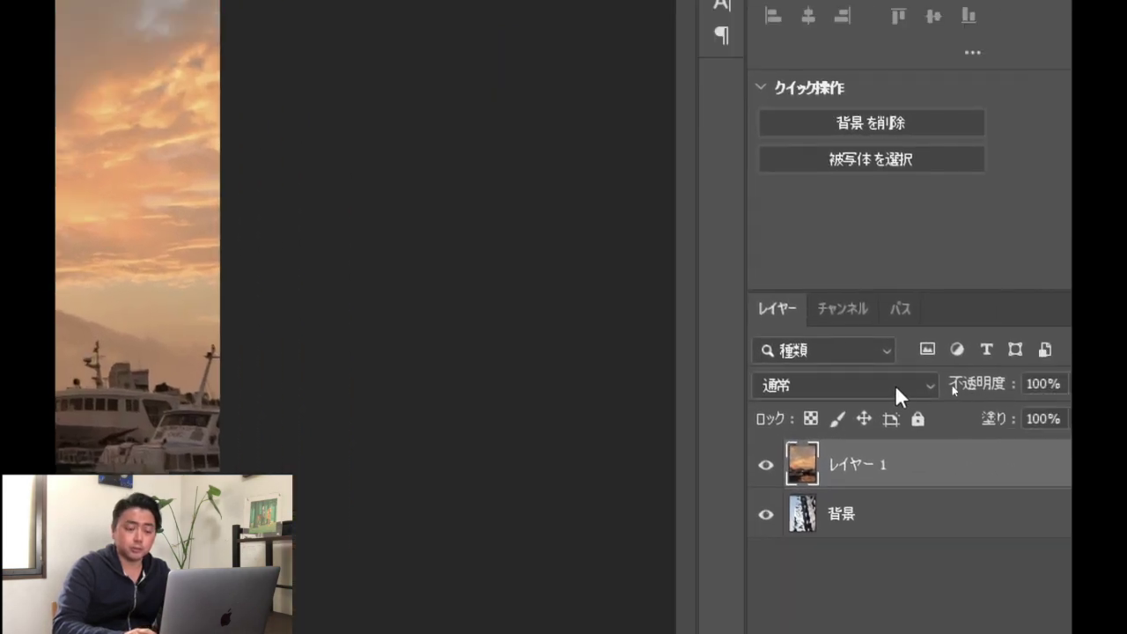
Step: Set the sunset layer's blend mode to Linear Burn (焼き込み (リニア))
left_click(830, 395)
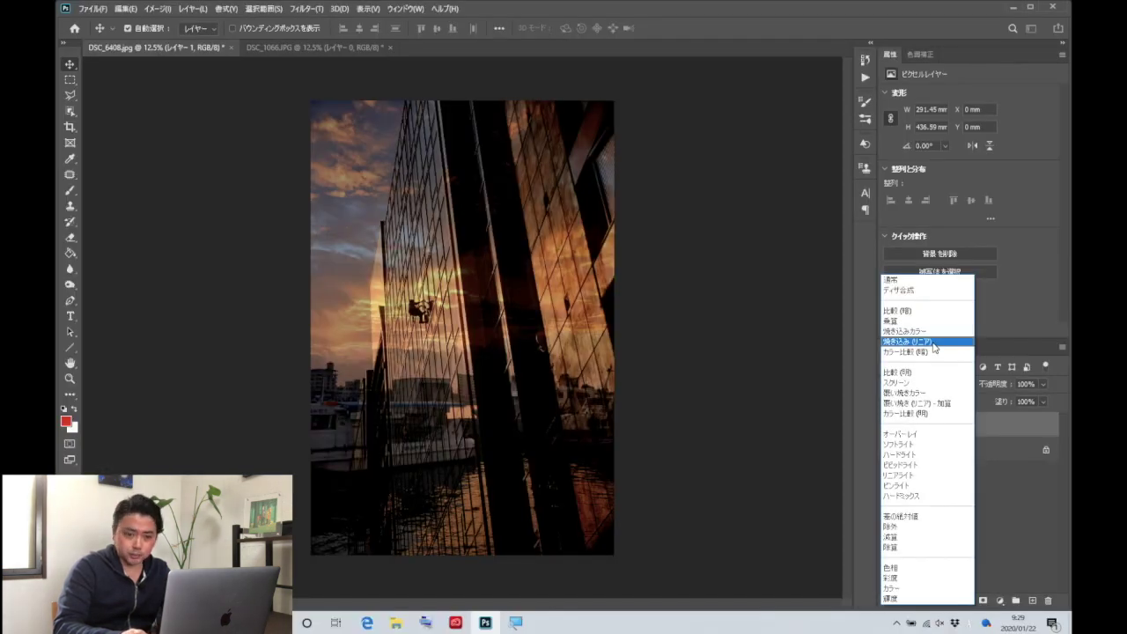
left_click(934, 347)
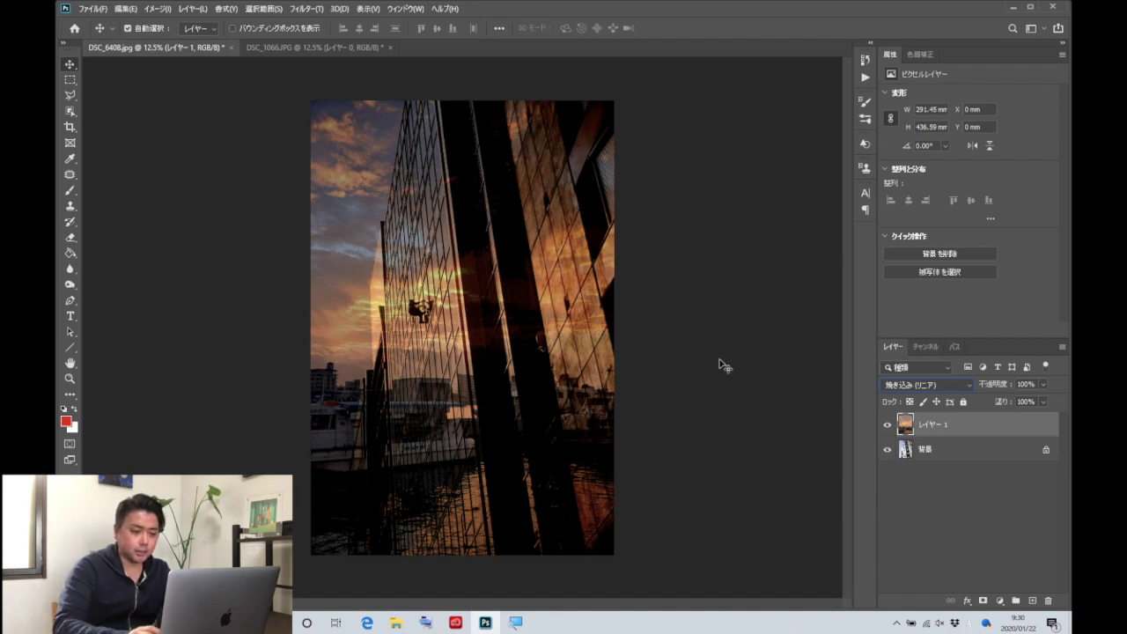
scroll(723, 365, "up", 1)
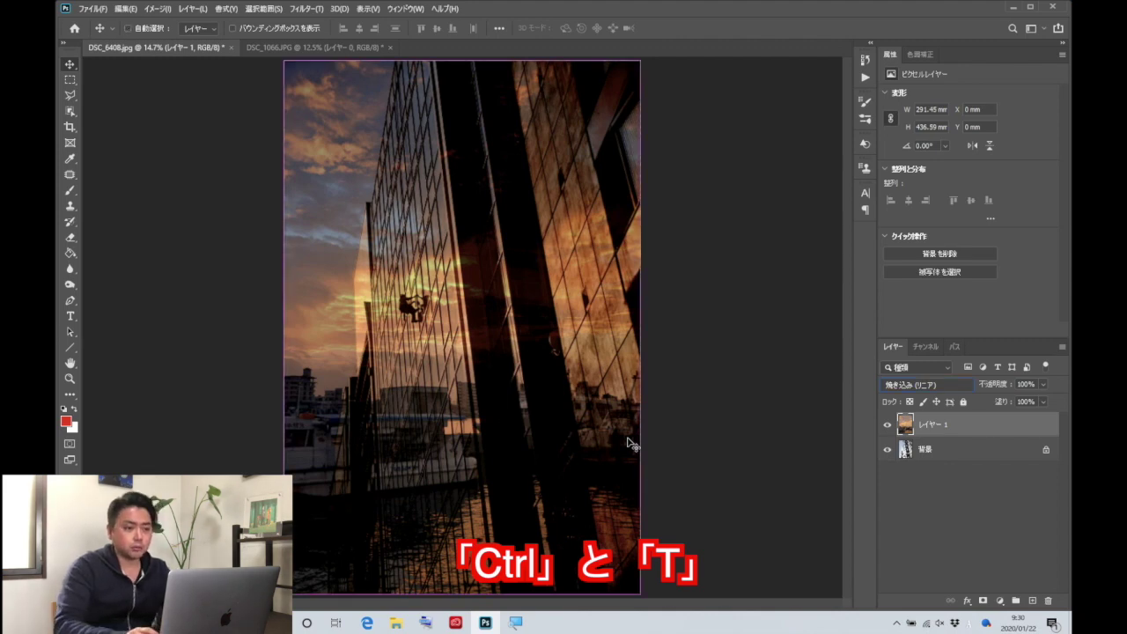
Step: Scale the sunset layer up to 176.30% with Free Transform and commit it
key("ctrl+t")
left_click_drag(473, 375, 421, 371)
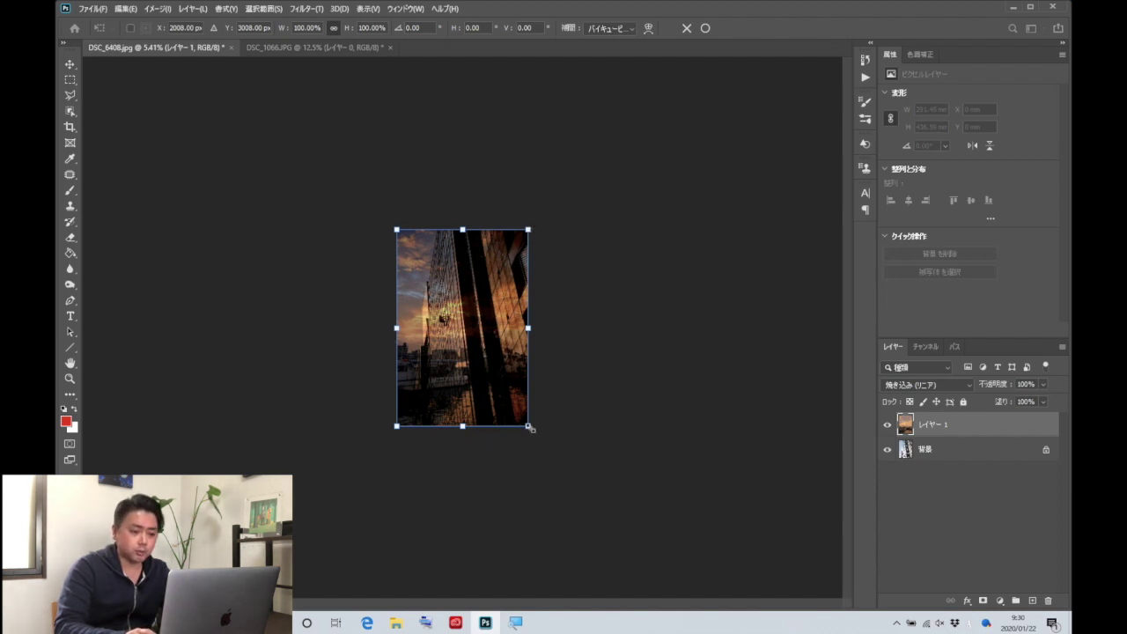
left_click_drag(528, 426, 674, 516)
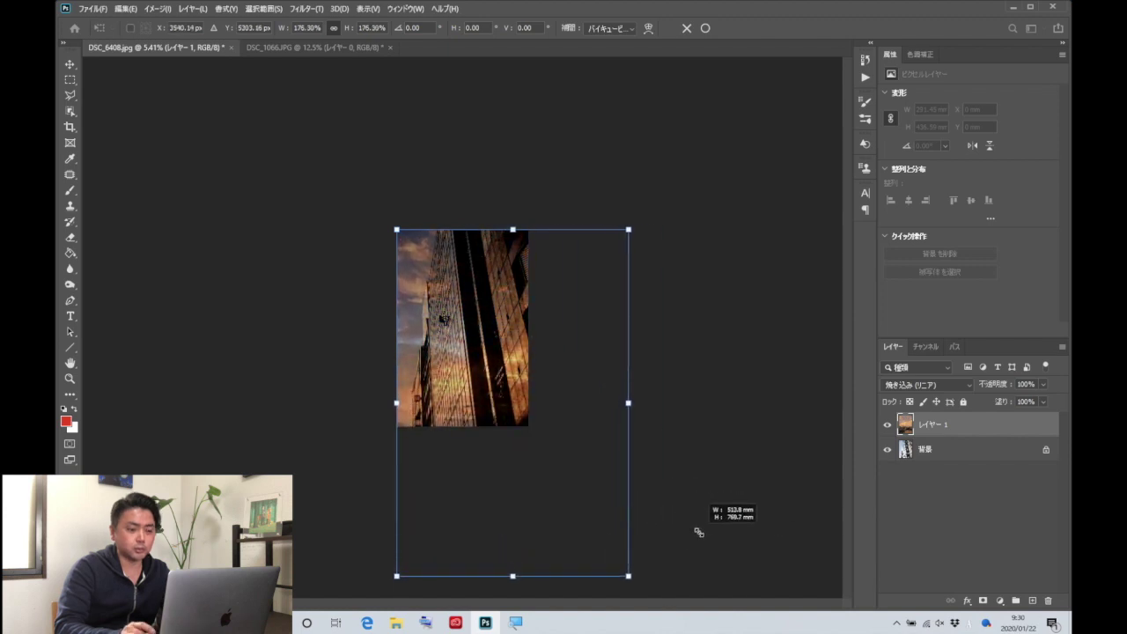
left_click_drag(674, 517, 699, 528)
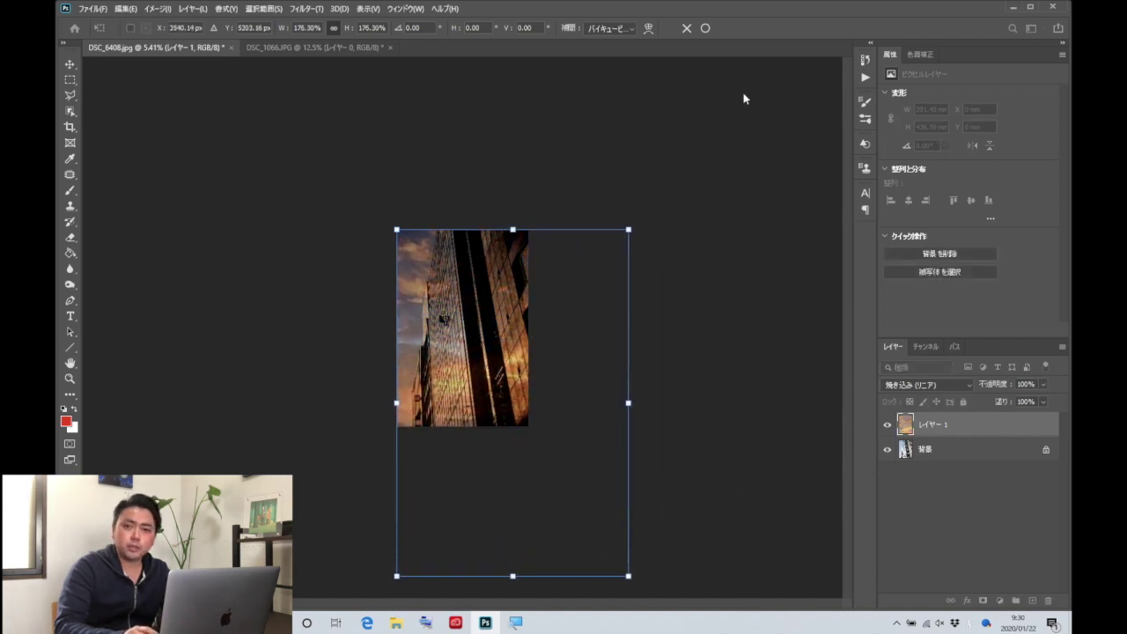
left_click(705, 32)
key("ctrl+0")
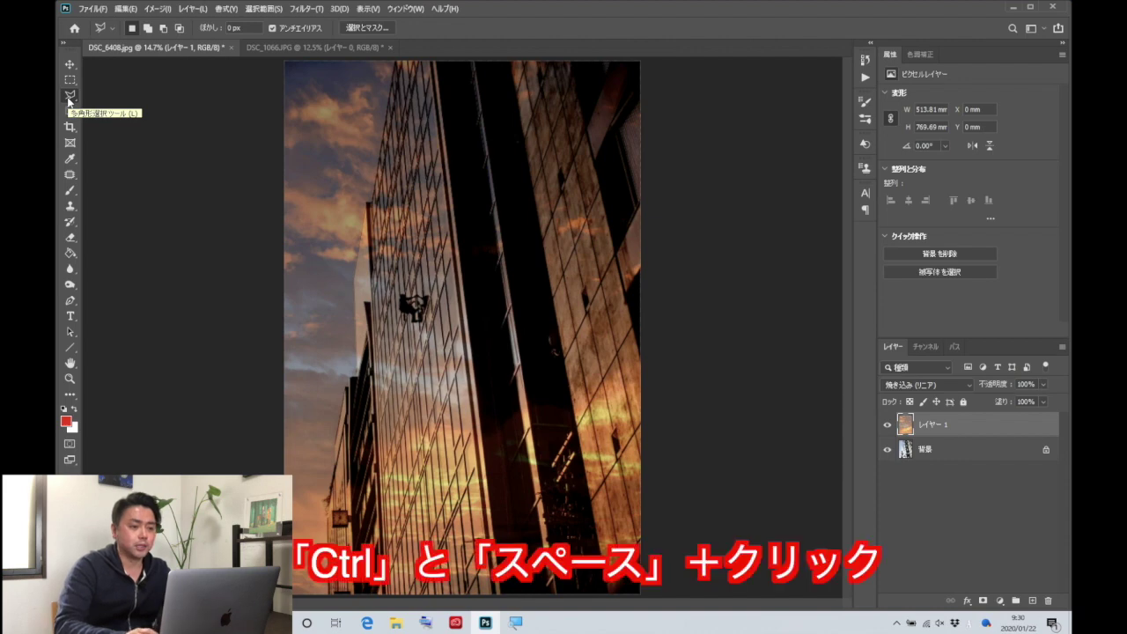
Step: Trace the building's left edge with the Polygonal Lasso and close the selection around the building
left_click(419, 84, "ctrl")
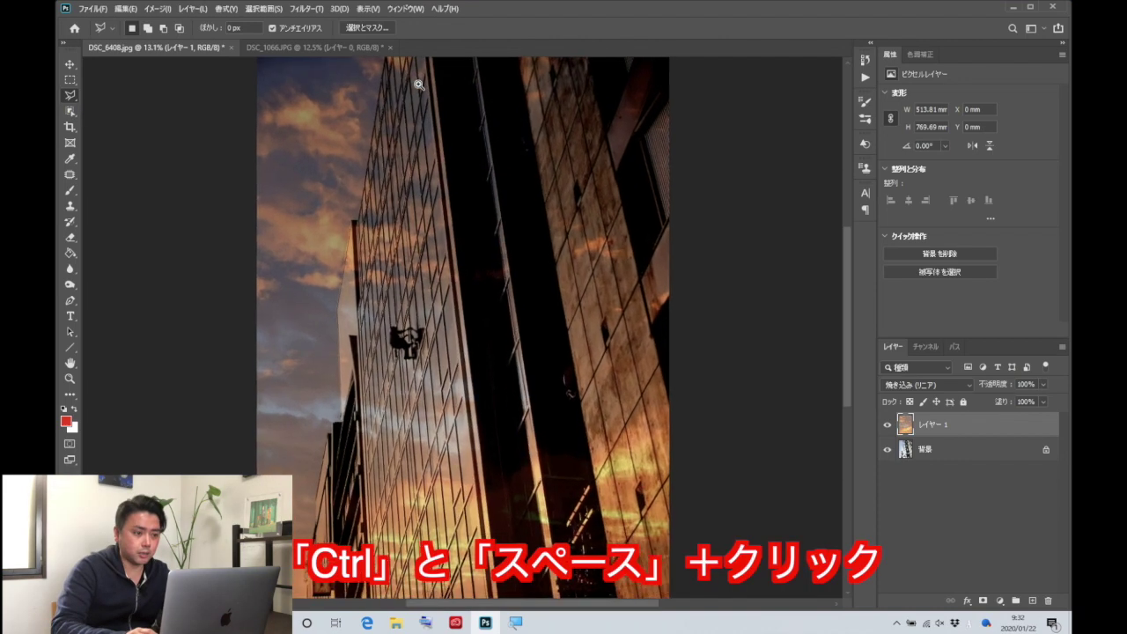
scroll(405, 117, "up", 2)
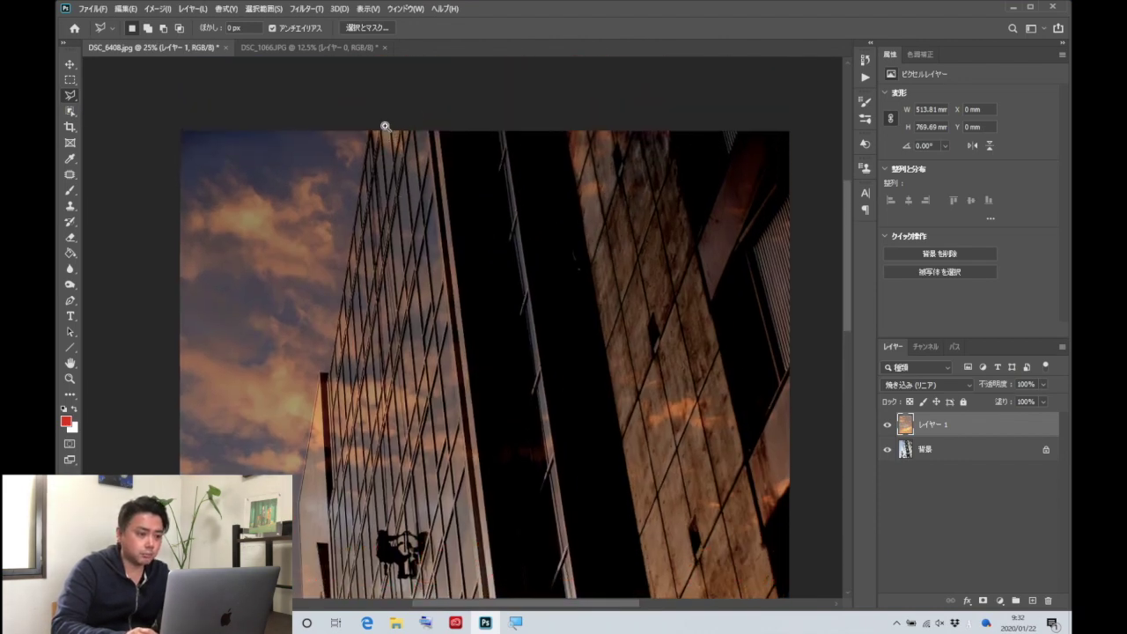
left_click(384, 133, "ctrl")
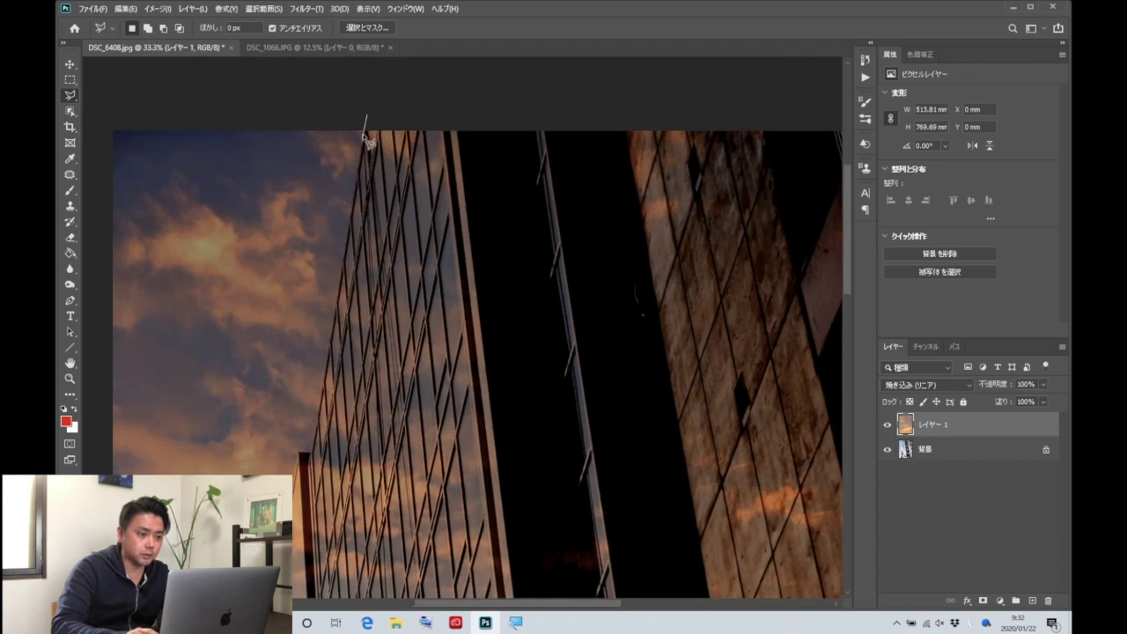
left_click(302, 453)
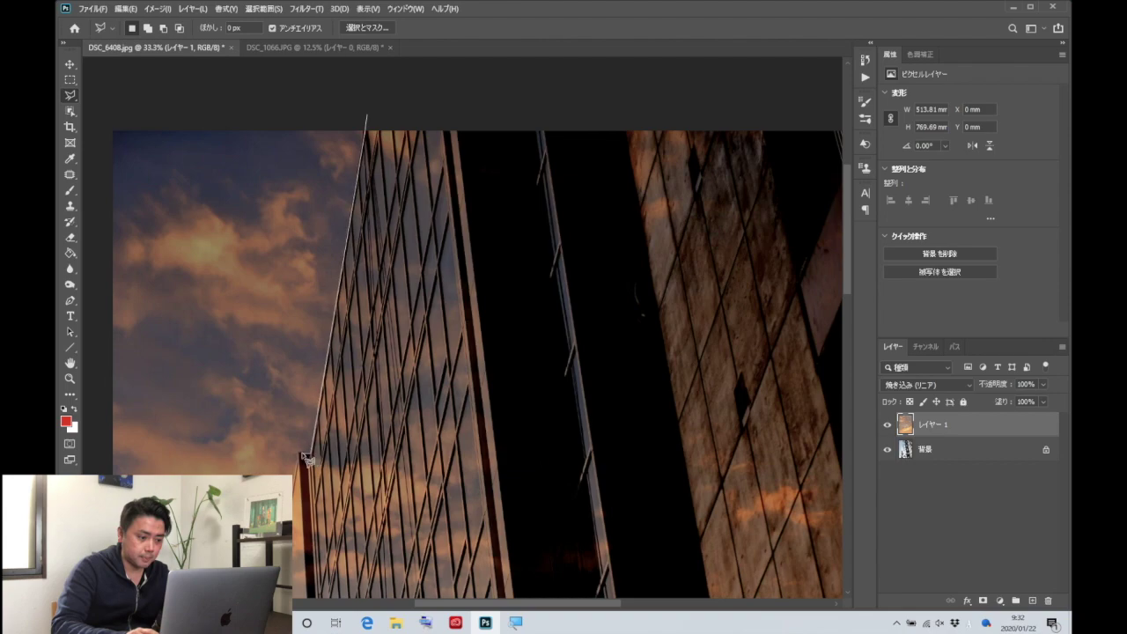
scroll(302, 454, "down", 5)
scroll(231, 335, "down", 5)
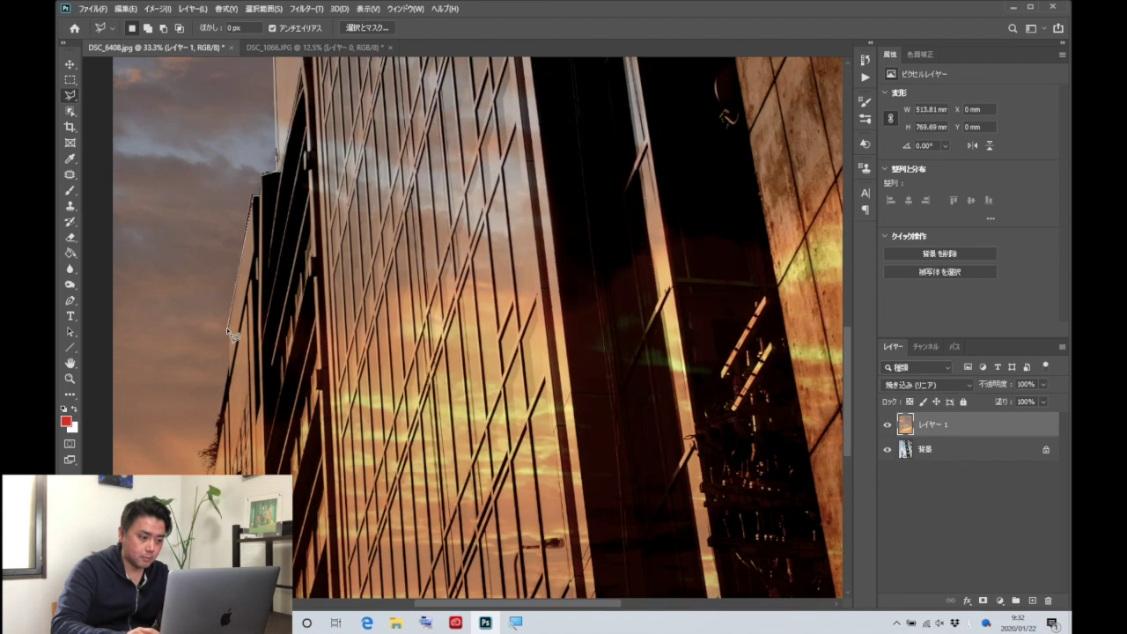
scroll(220, 352, "down", 5)
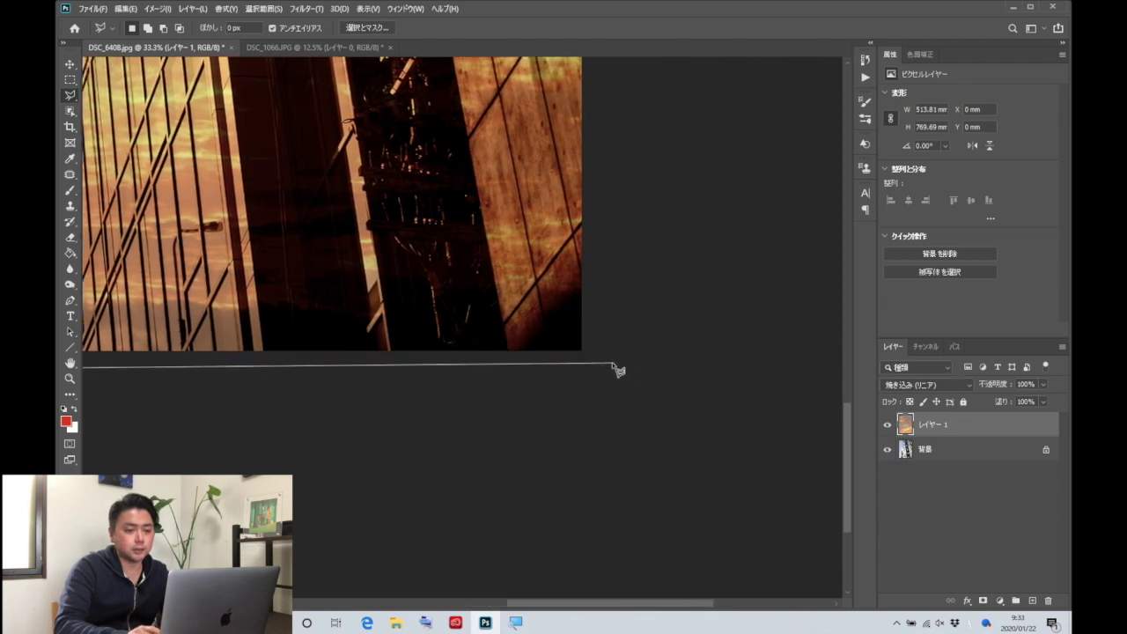
left_click(613, 361)
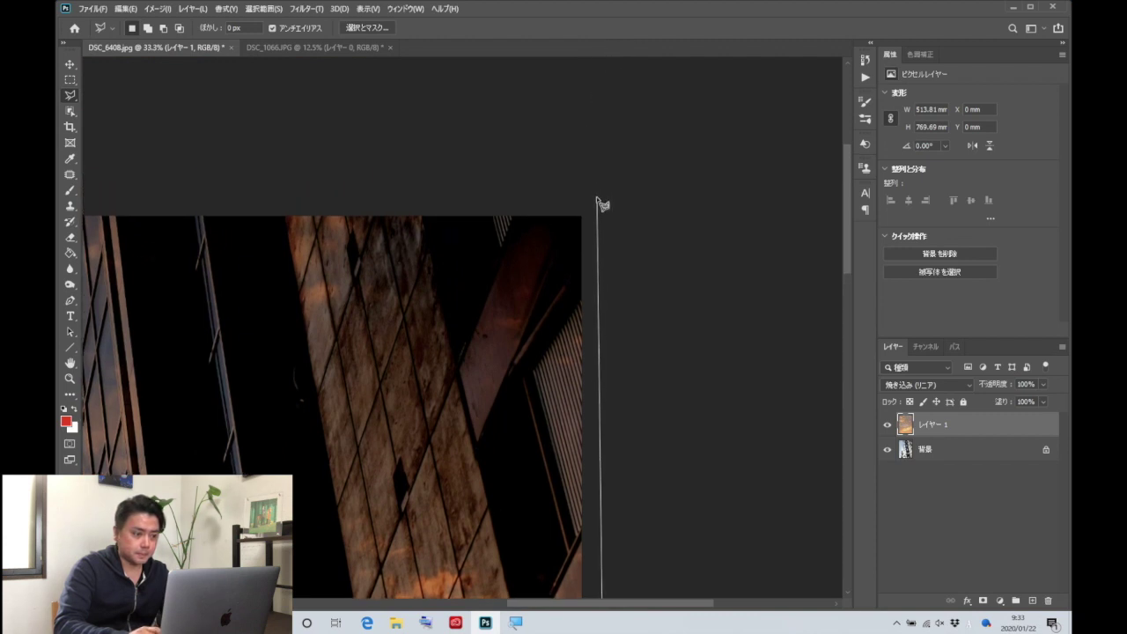
left_click(599, 203)
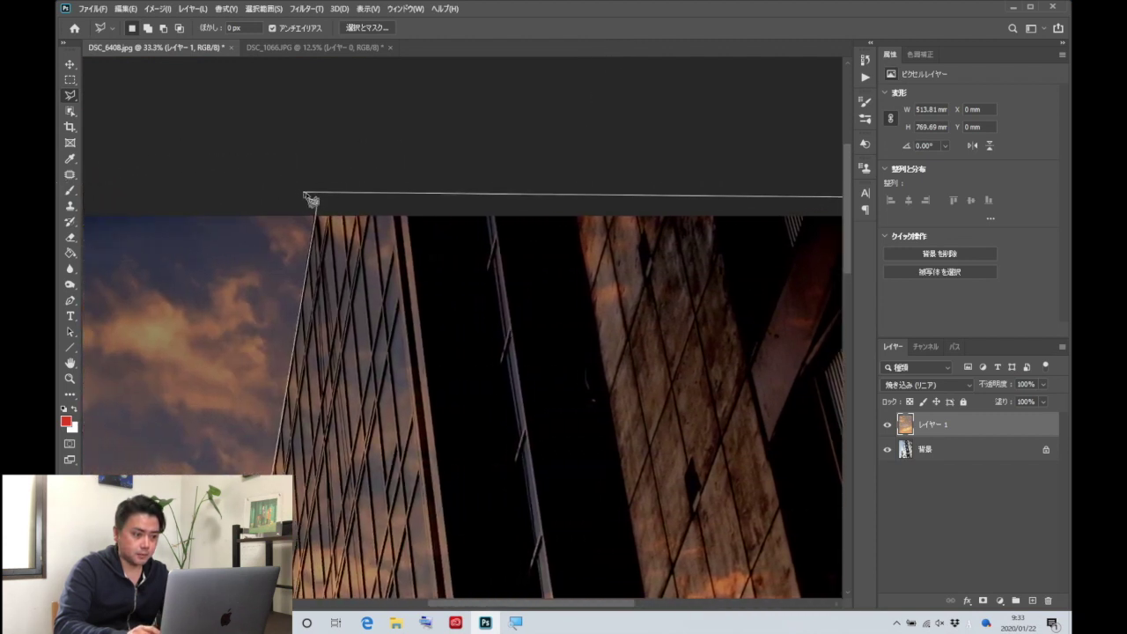
left_click(317, 203)
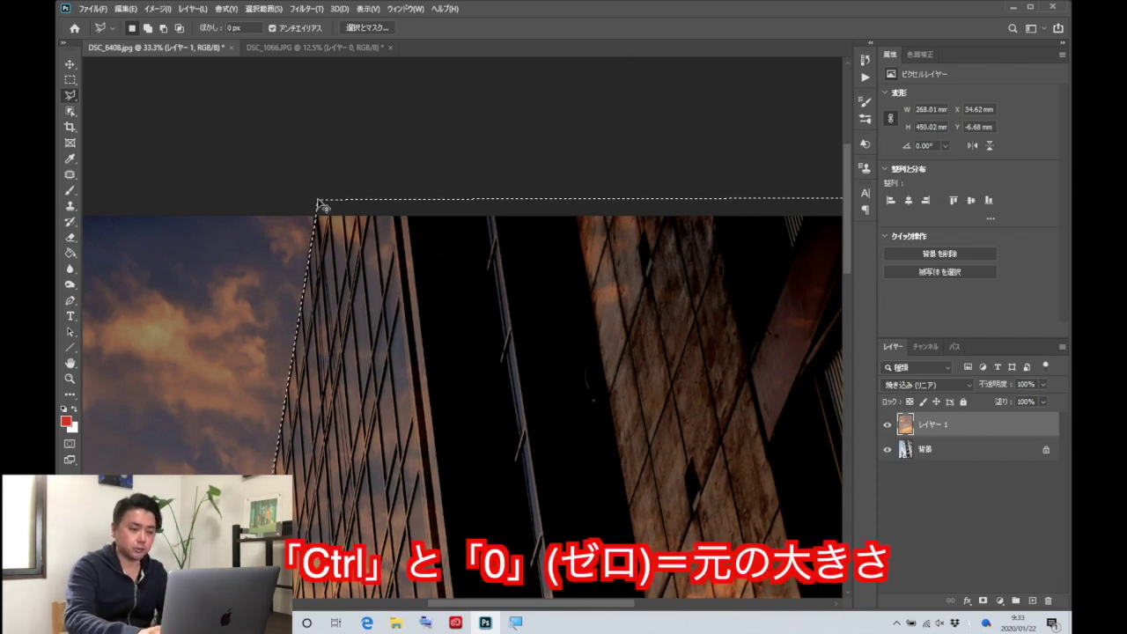
key("ctrl+0")
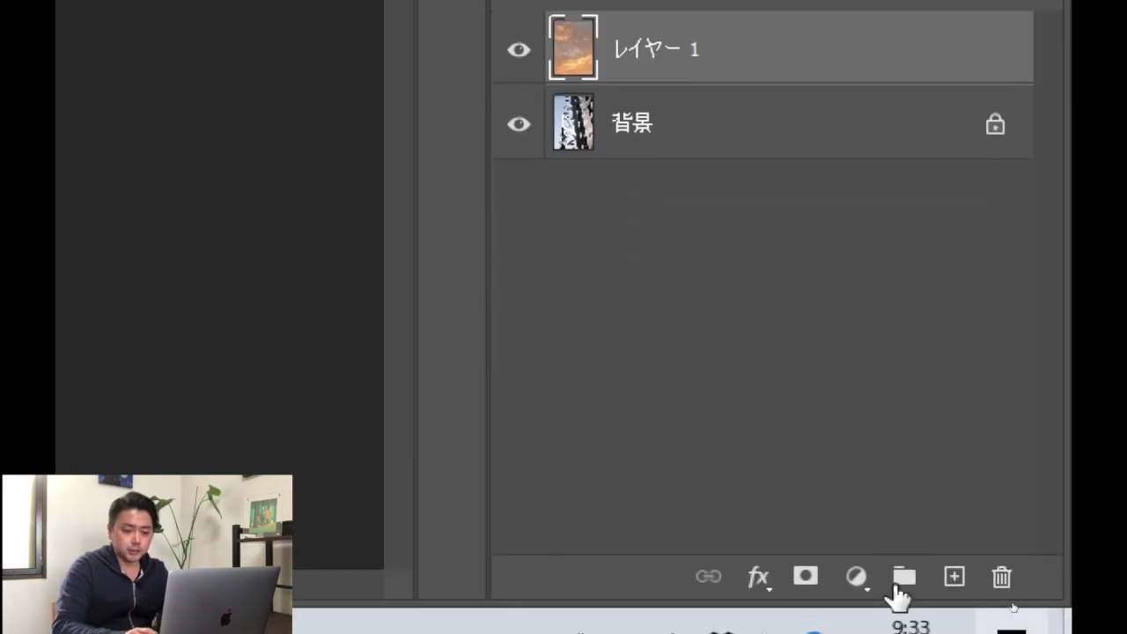
Step: Add a building-shaped layer mask to レイヤー 1 and duplicate it as レイヤー 1 のコピー
left_click(805, 577)
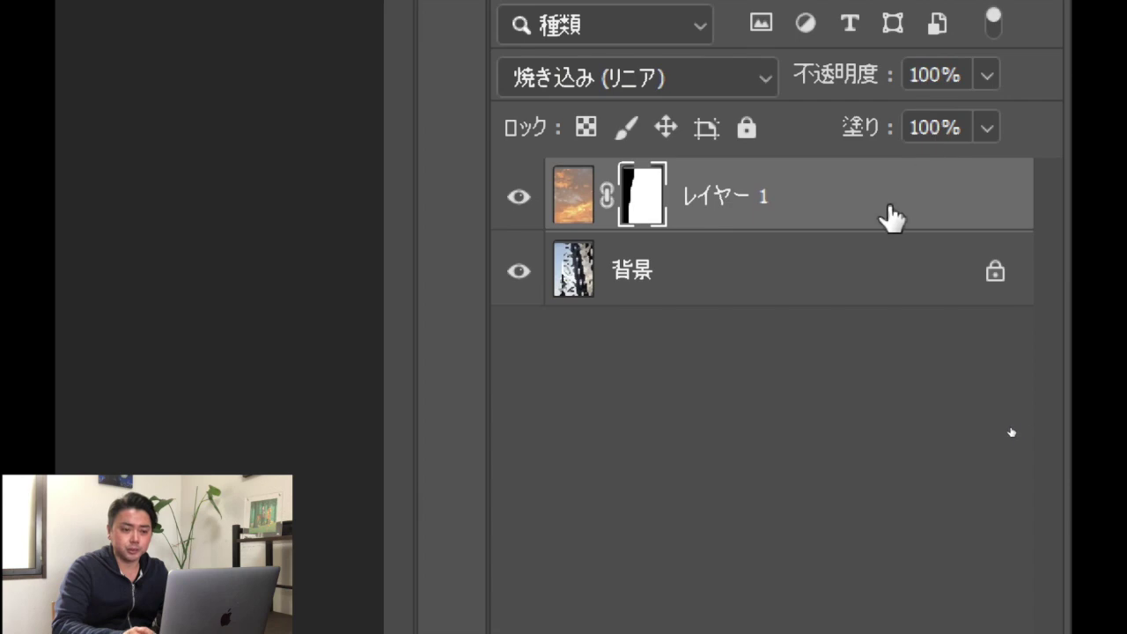
mouse_move(886, 214)
left_mouse_down()
mouse_move(919, 538)
mouse_move(949, 548)
left_mouse_up()
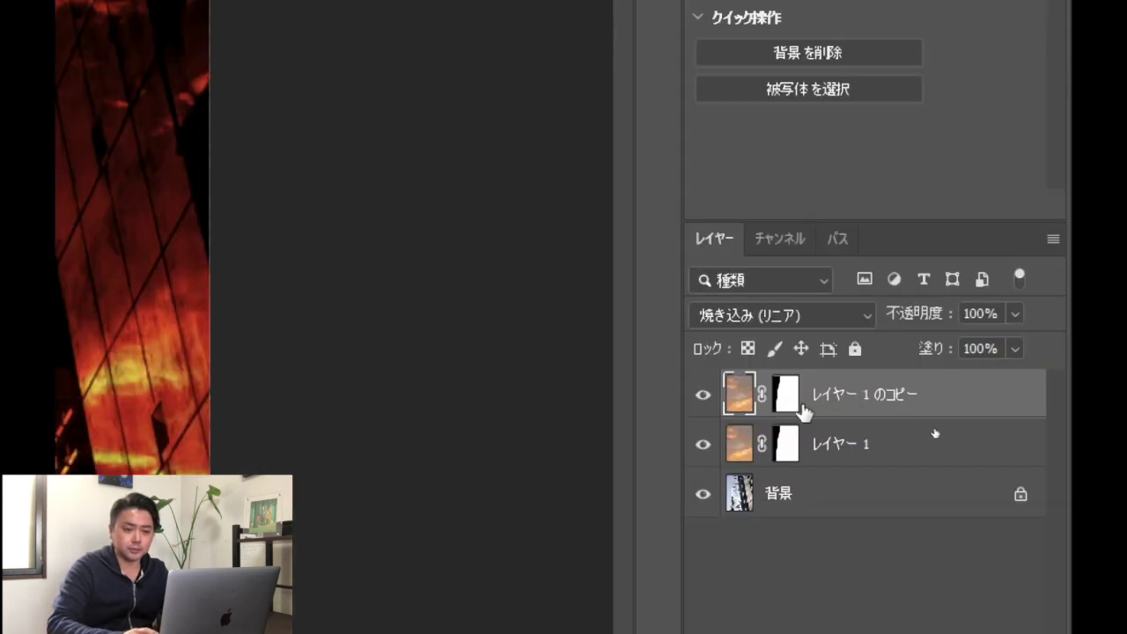
Step: Invert the mask on レイヤー 1 のコピー and unlink it from the layer's image
left_click(783, 400)
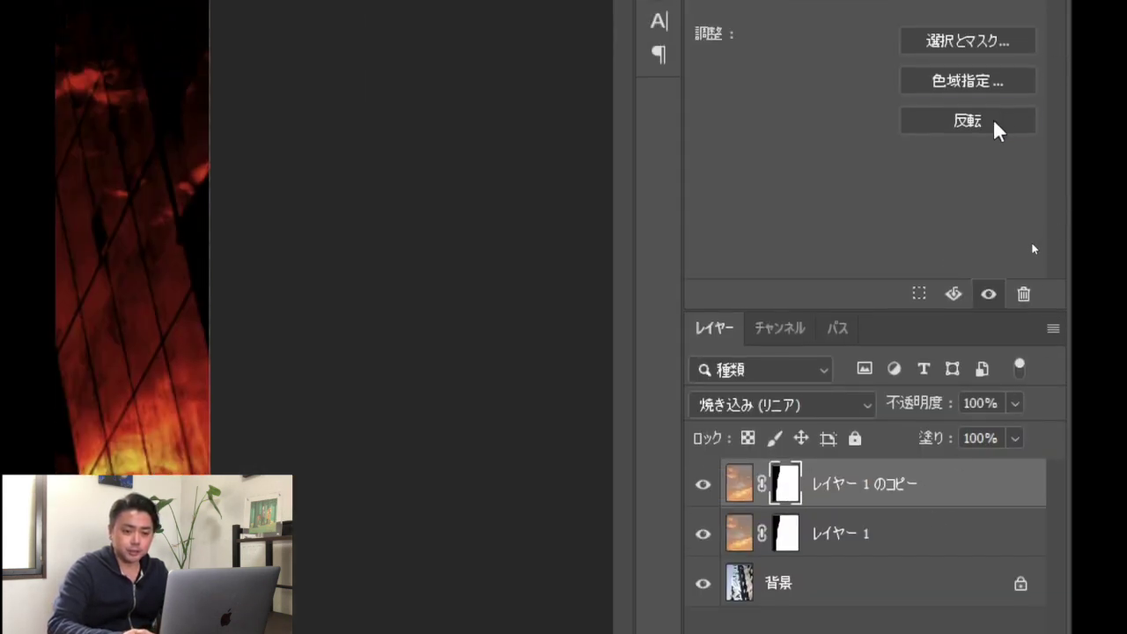
left_click(994, 128)
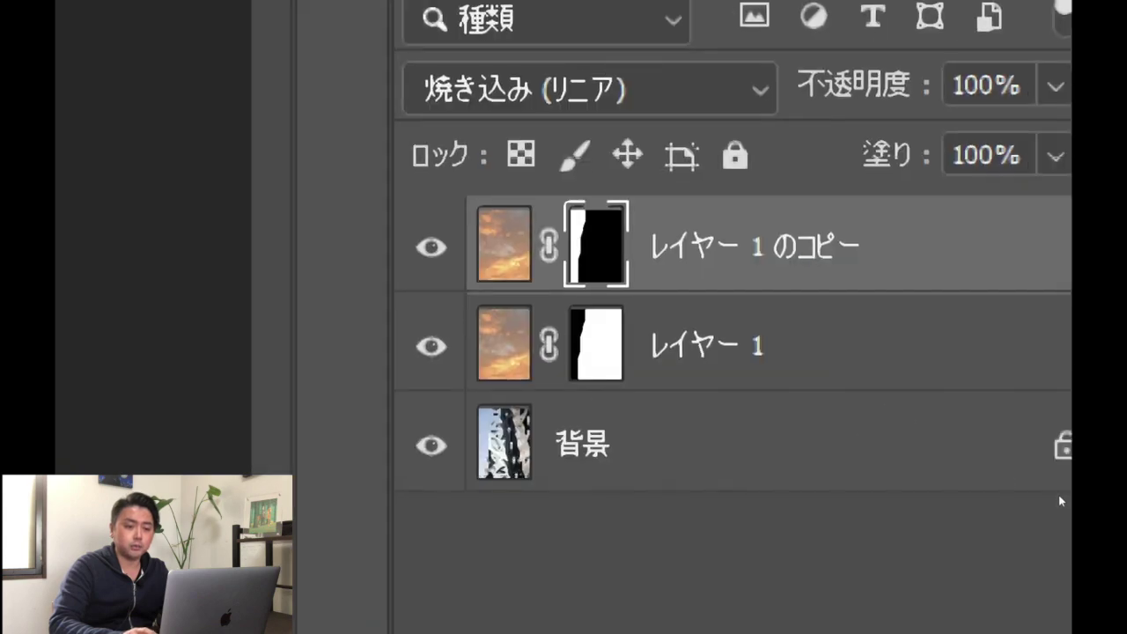
left_click(487, 226)
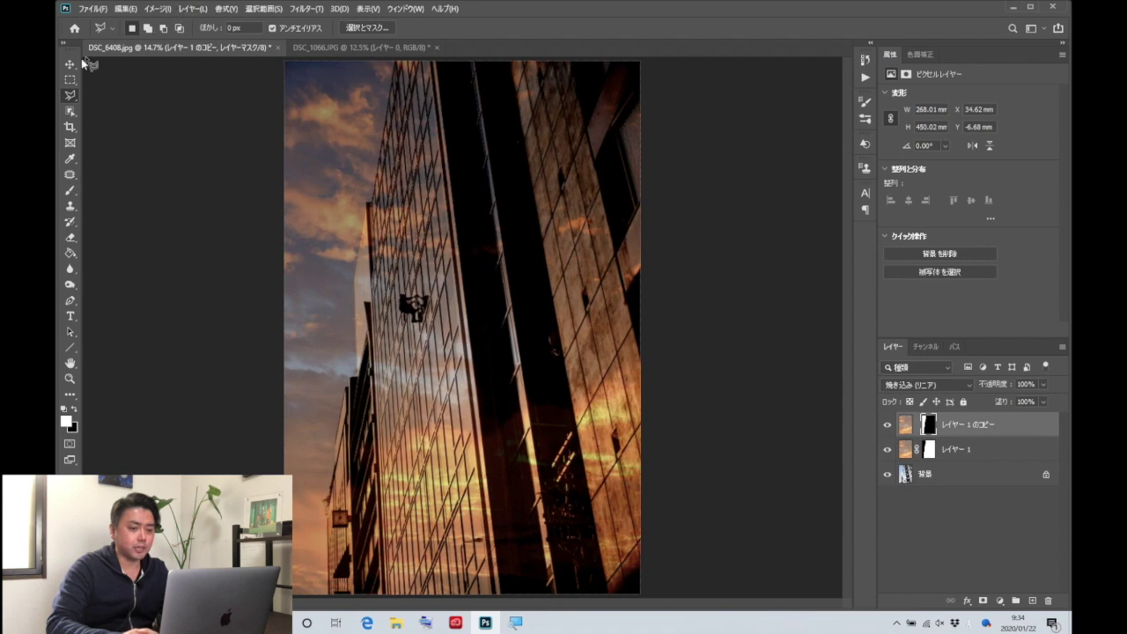
Step: Slide the image of レイヤー 1 のコピー left, independently of its mask
left_click(69, 64)
left_click(905, 430)
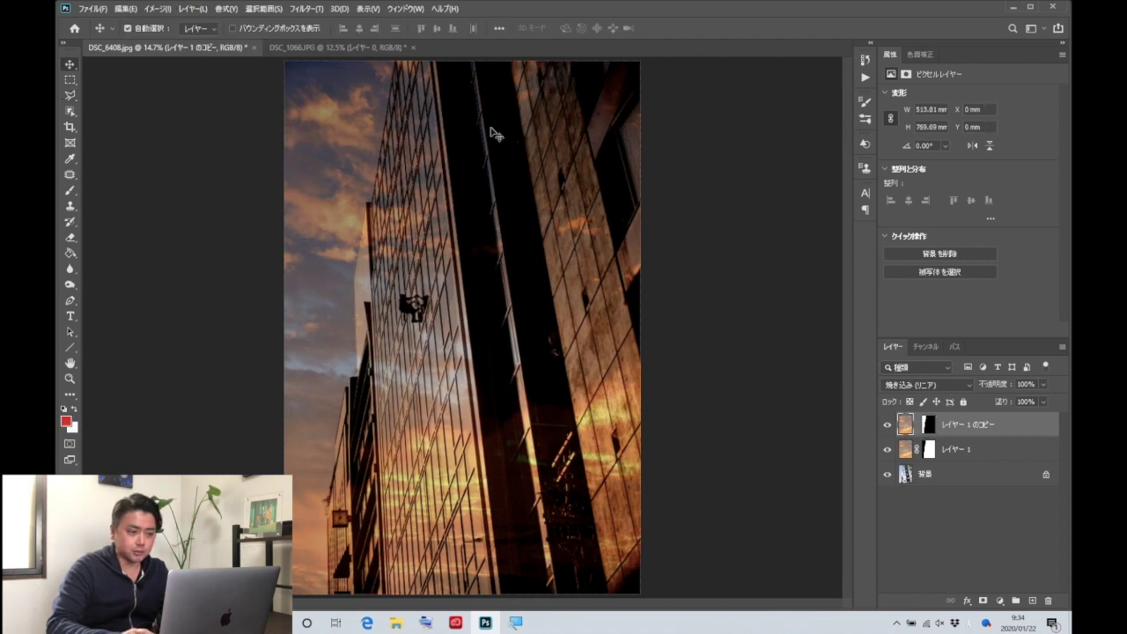
left_click_drag(351, 166, 146, 171)
left_click_drag(329, 161, 195, 159)
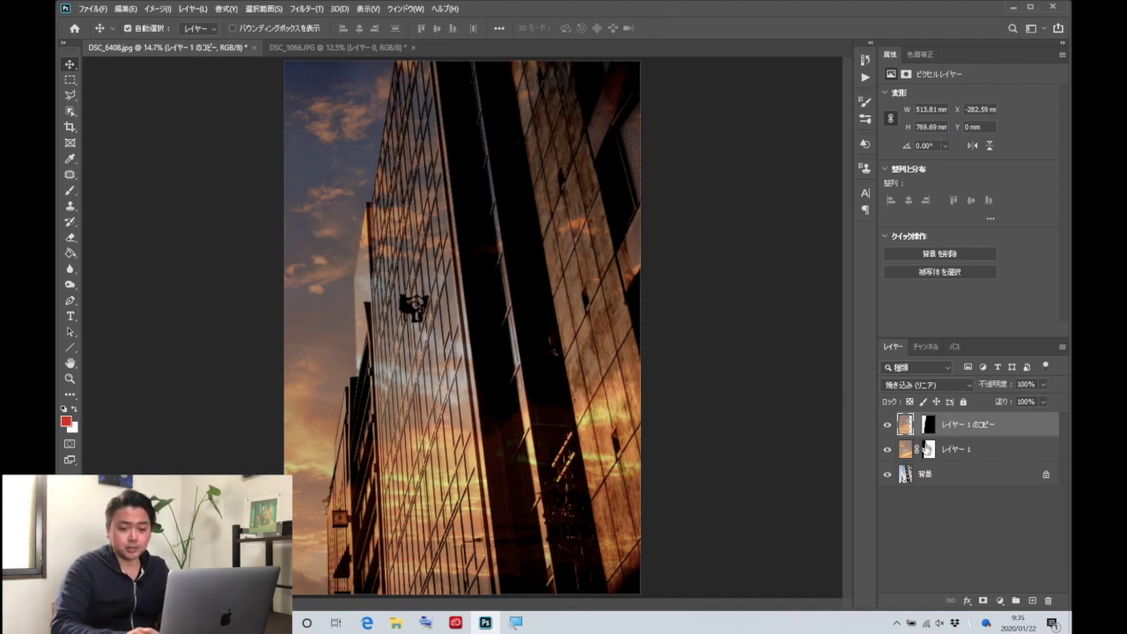
Step: Select both sunset-sky layers and nudge them slightly right over the building
left_click(977, 450, "shift")
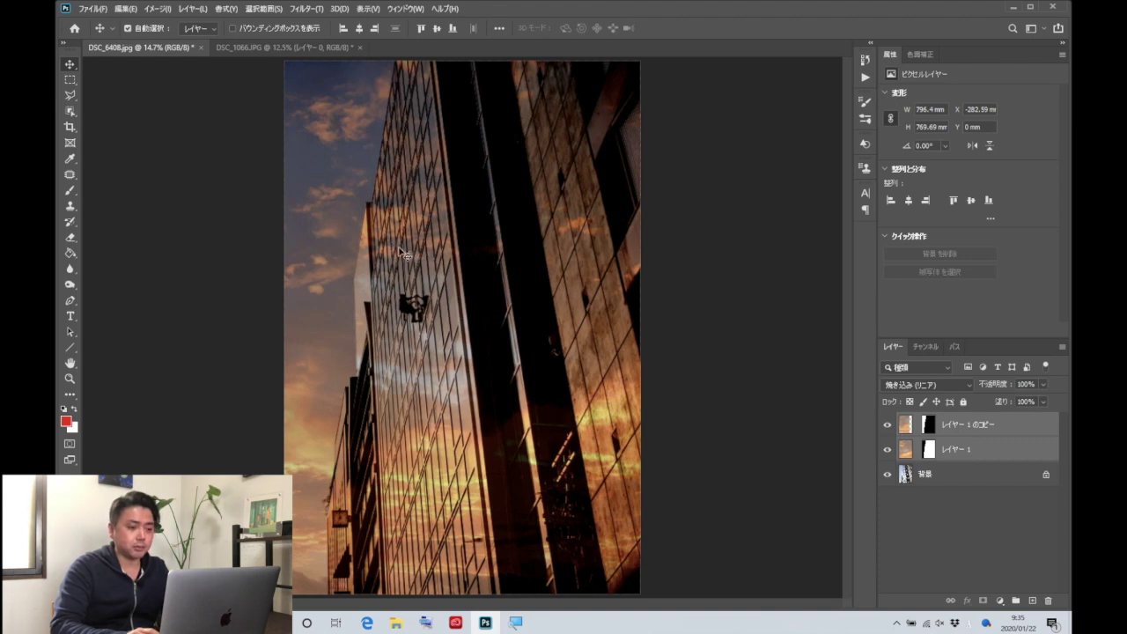
left_click_drag(400, 253, 406, 251)
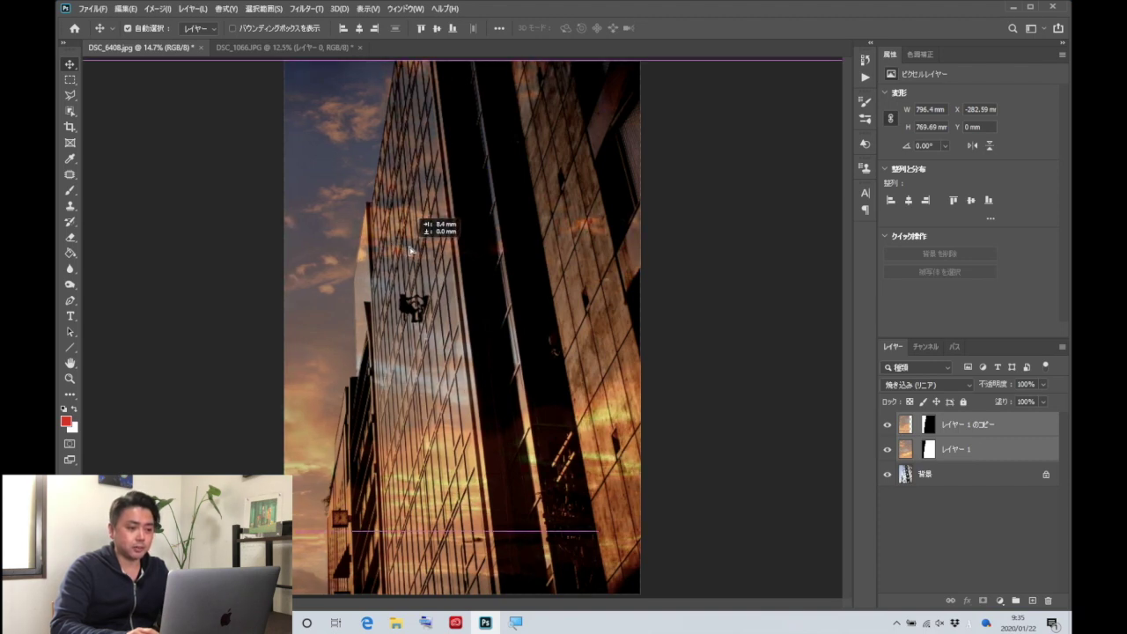
mouse_move(408, 251)
left_mouse_down()
mouse_move(439, 251)
mouse_move(367, 254)
mouse_move(403, 252)
mouse_move(379, 252)
mouse_move(396, 239)
left_mouse_up()
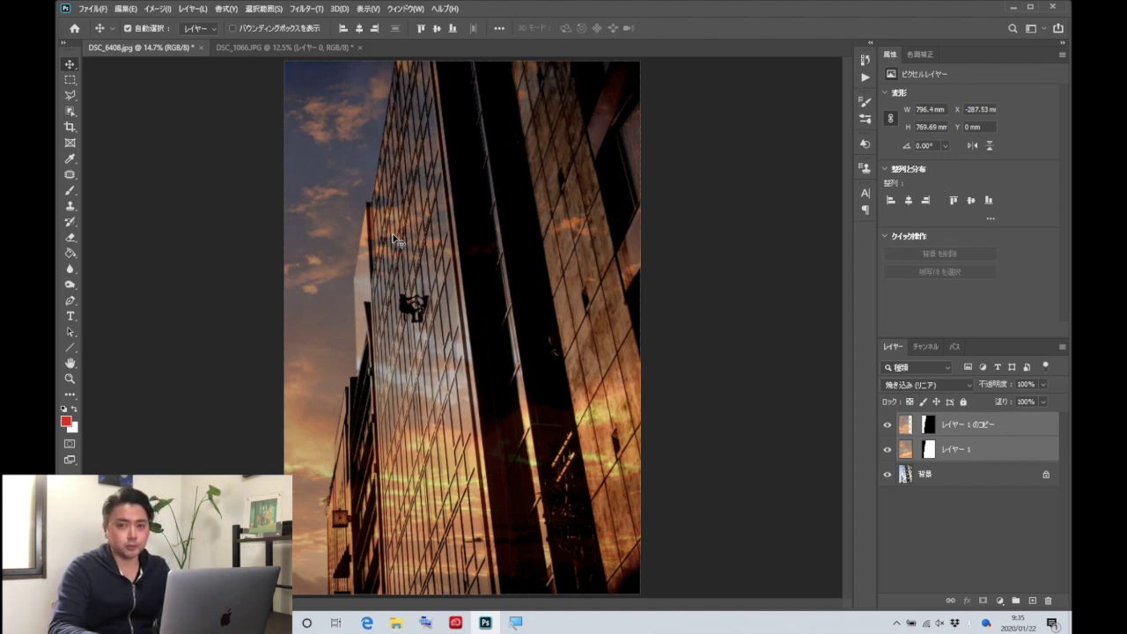
Step: Close DSC_1066.JPG without saving, then close DSC_6408.jpg and answer its save prompt
left_click(361, 47)
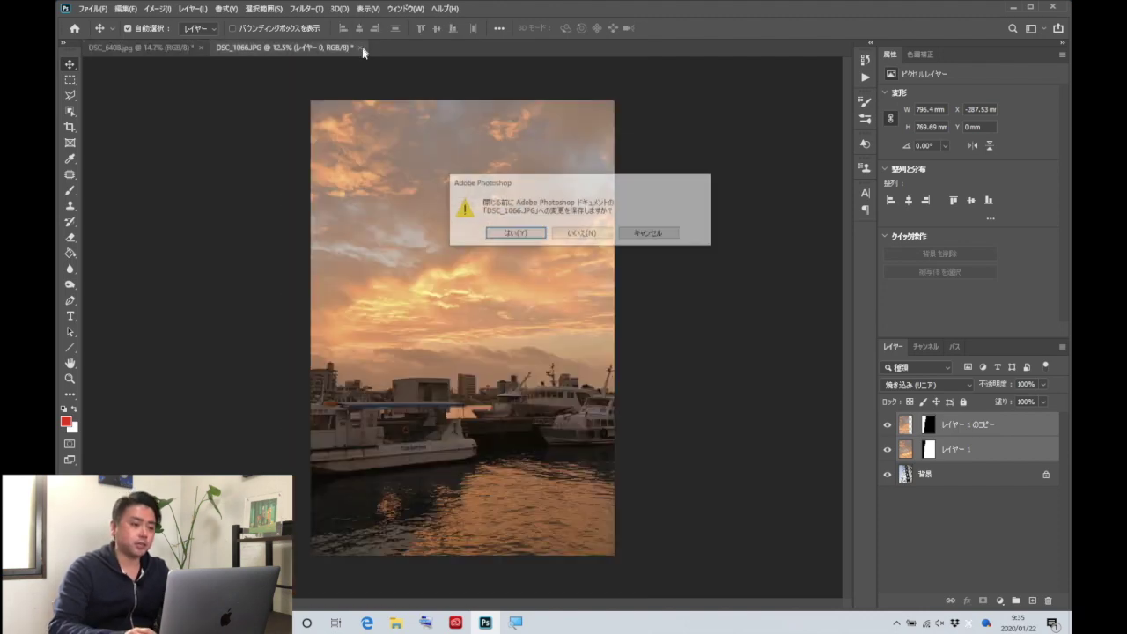
left_click(583, 233)
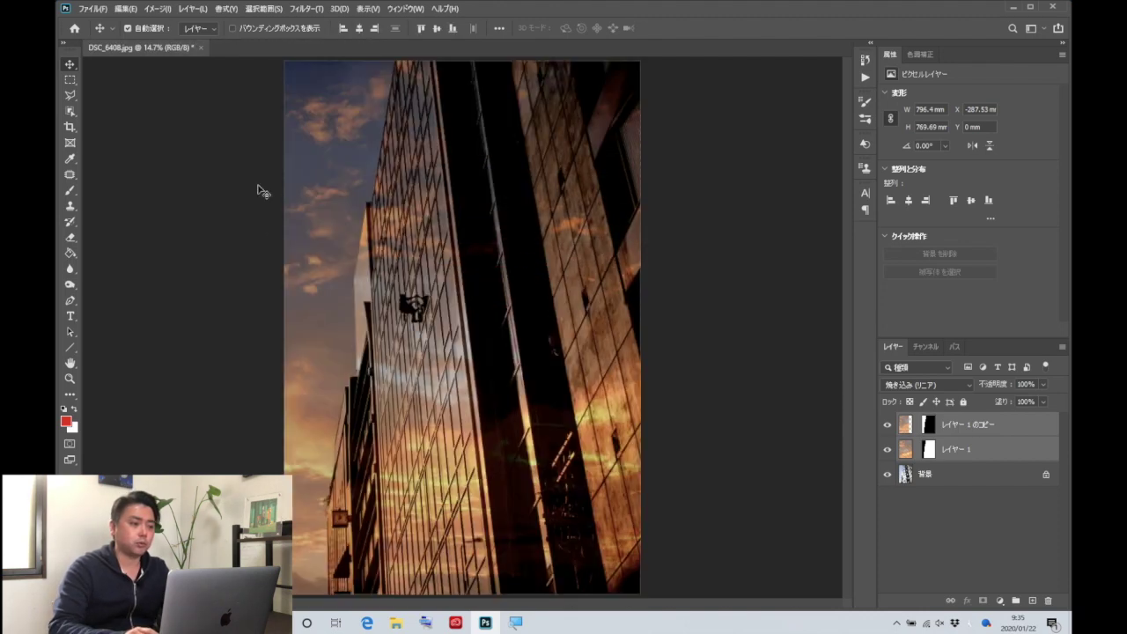
left_click(200, 47)
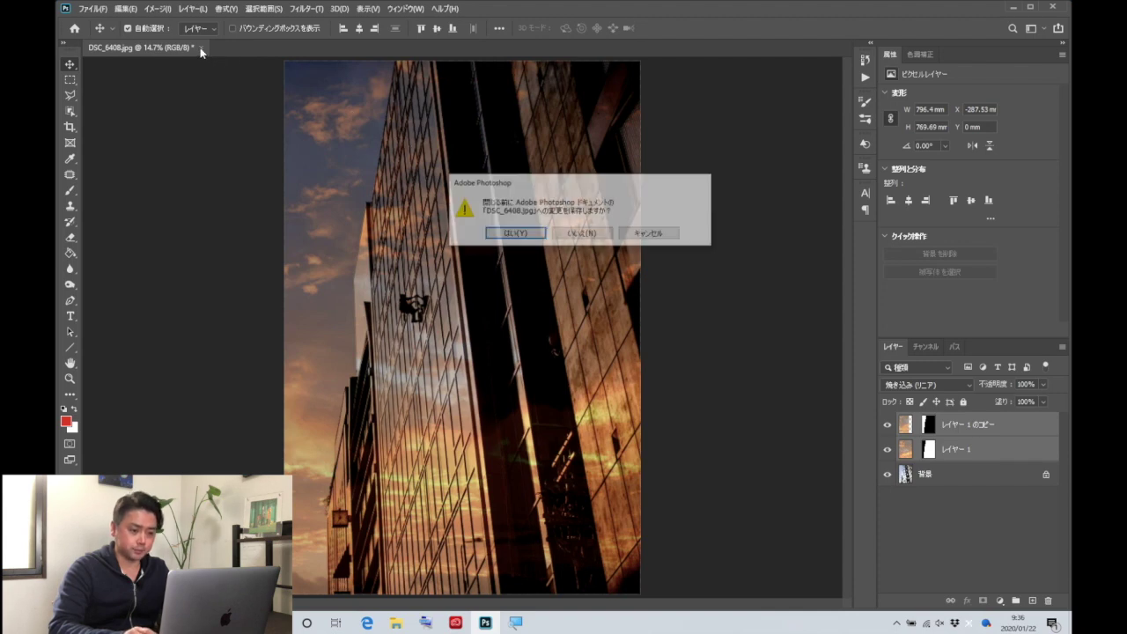
left_click(582, 234)
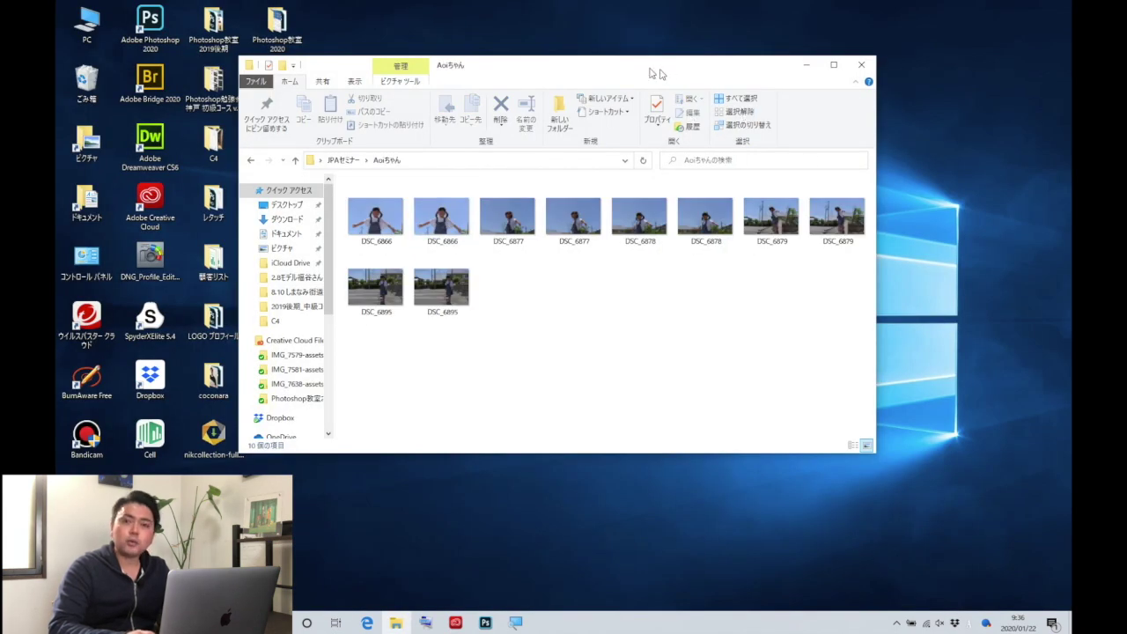
Step: Move the Explorer window aside and drag DSC_6866 onto the Adobe Bridge 2020 icon
left_click_drag(654, 73, 727, 67)
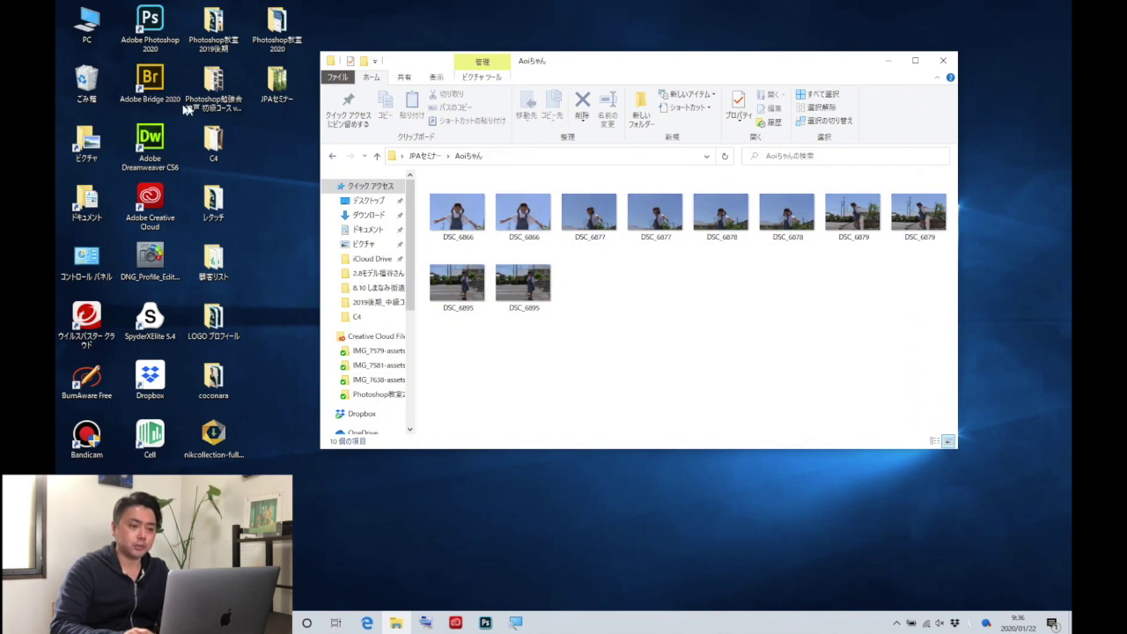
left_click_drag(456, 211, 142, 88)
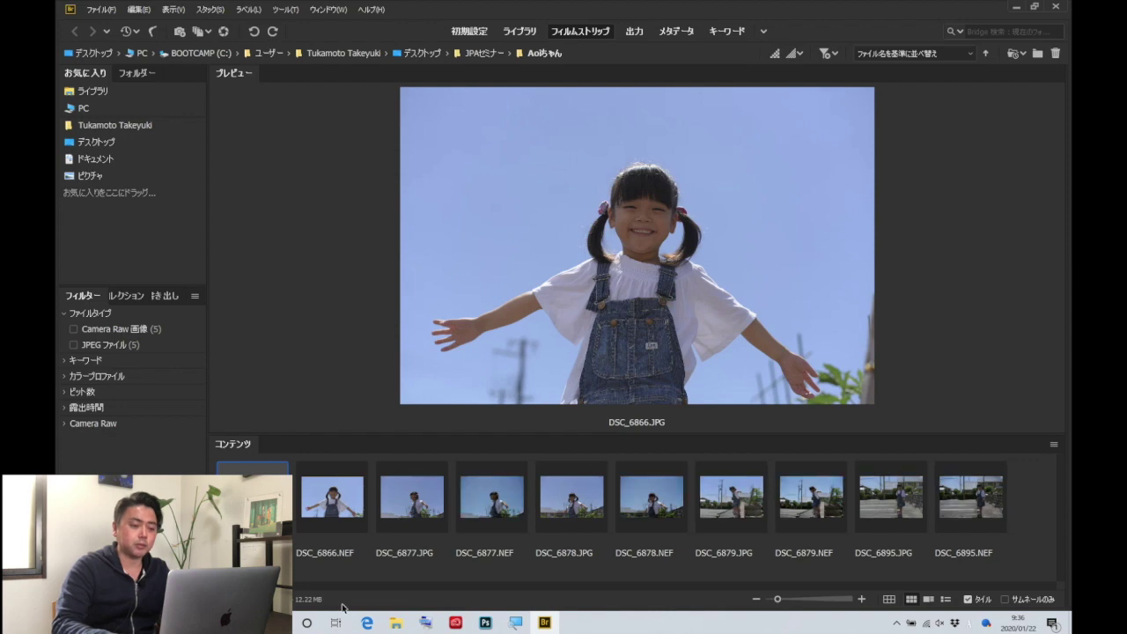
Step: Browse the Bridge thumbnails and stop on DSC_6879.NEF, the girl jumping off the wall
key("Right")
key("Right")
key("Right")
key("Right")
key("Right")
key("Right")
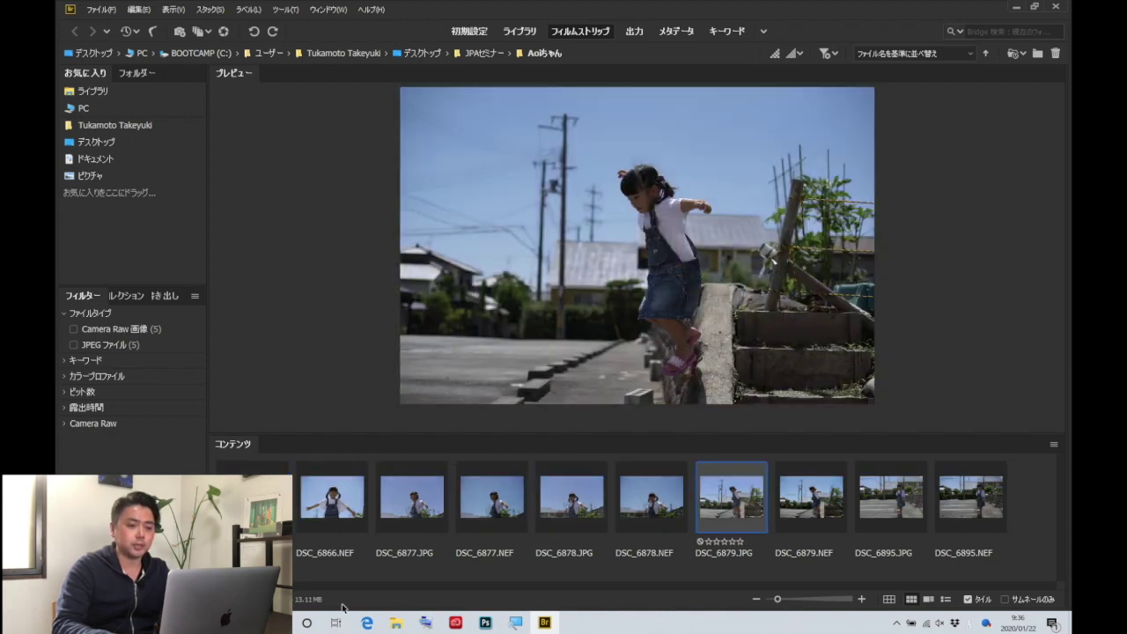
key("Right")
key("Right")
key("Right")
key("Left")
key("Left")
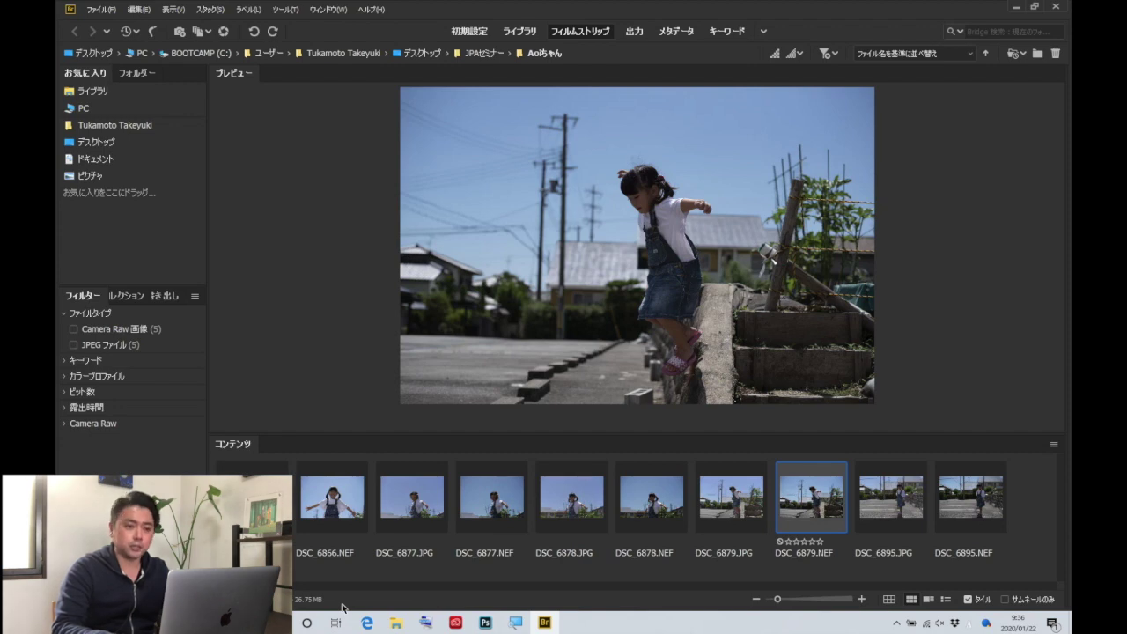
key("Right")
key("Left")
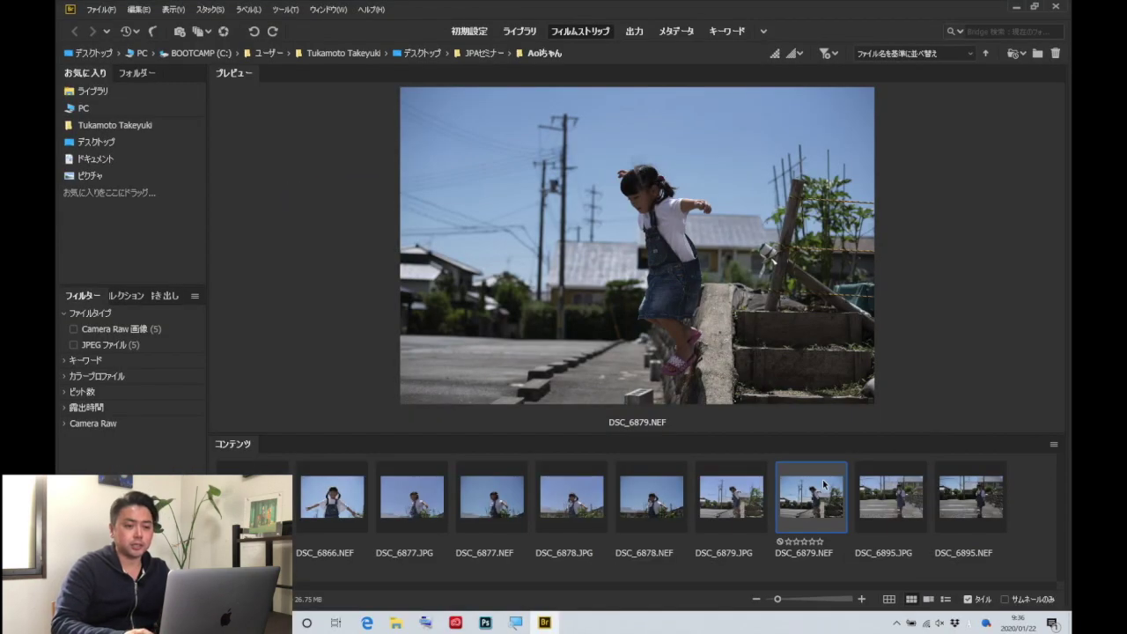
Step: Open DSC_6879.NEF in Camera Raw and set its Exposure to +1.15
double_click(823, 484)
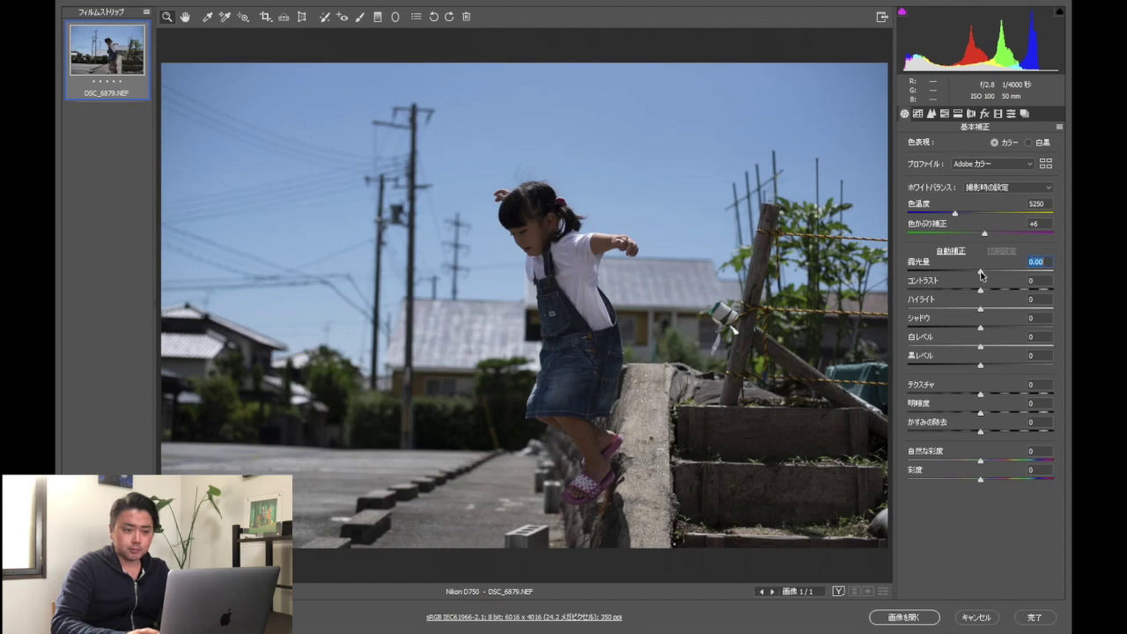
left_click_drag(980, 273, 1001, 273)
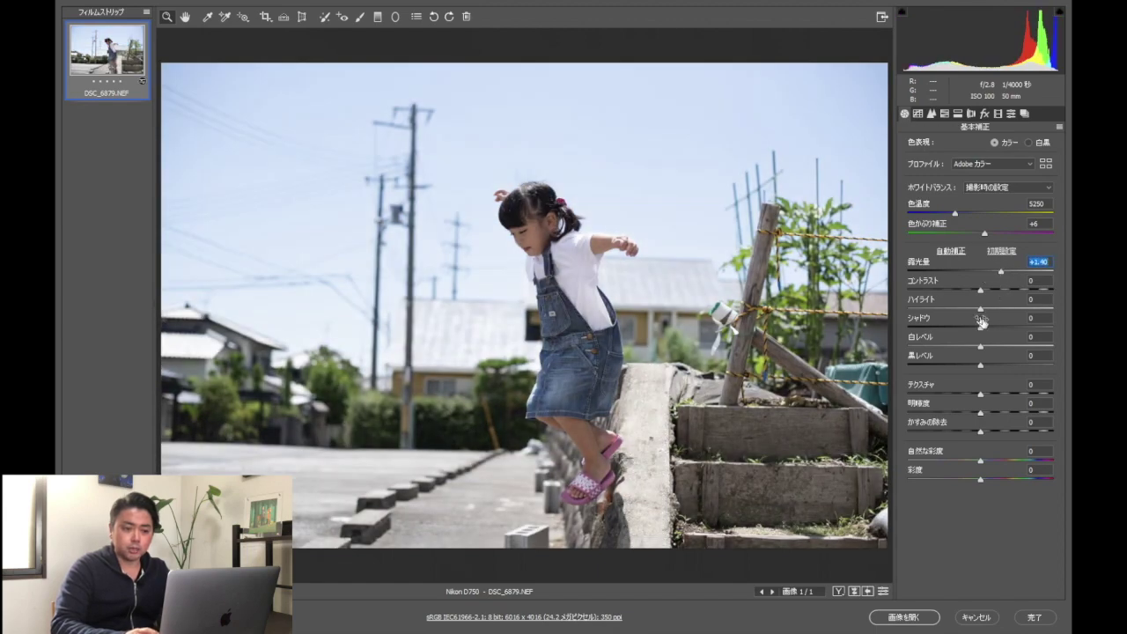
left_click_drag(998, 269, 997, 274)
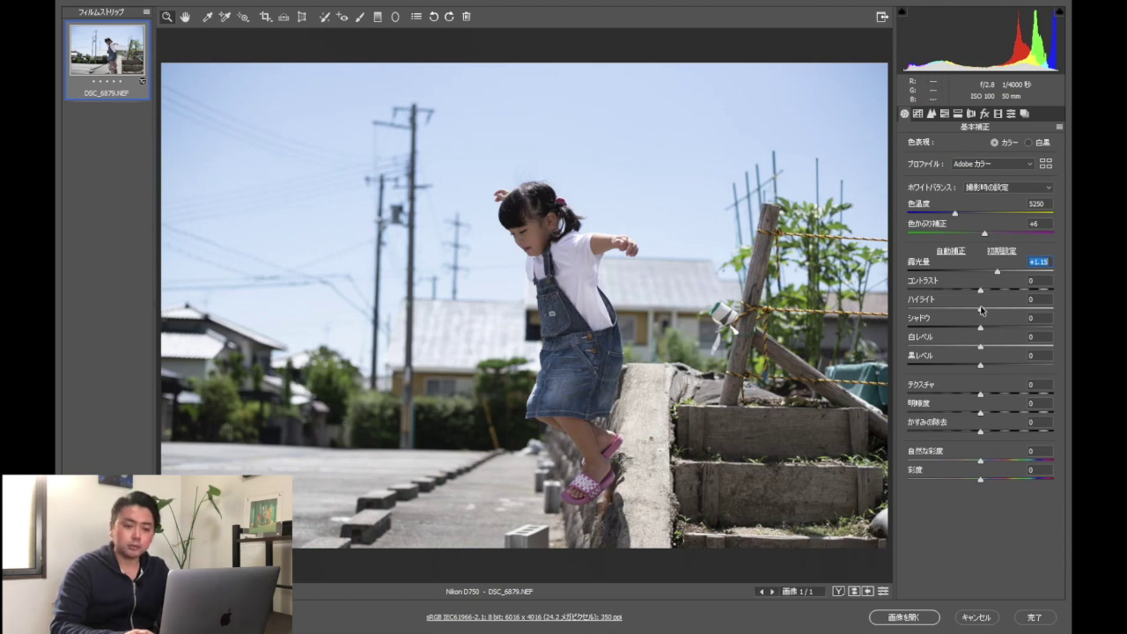
Step: In the 基本補正 panel, set Highlights to -70, Shadows to +38 and Whites to +26
left_click_drag(981, 312, 930, 314)
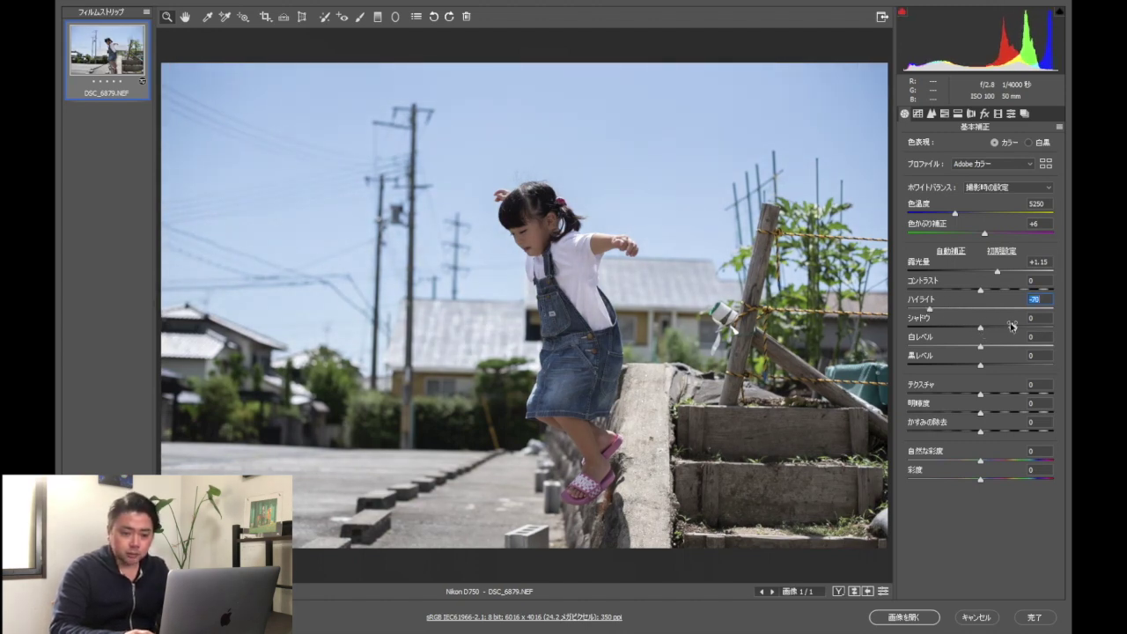
left_click_drag(980, 327, 1008, 331)
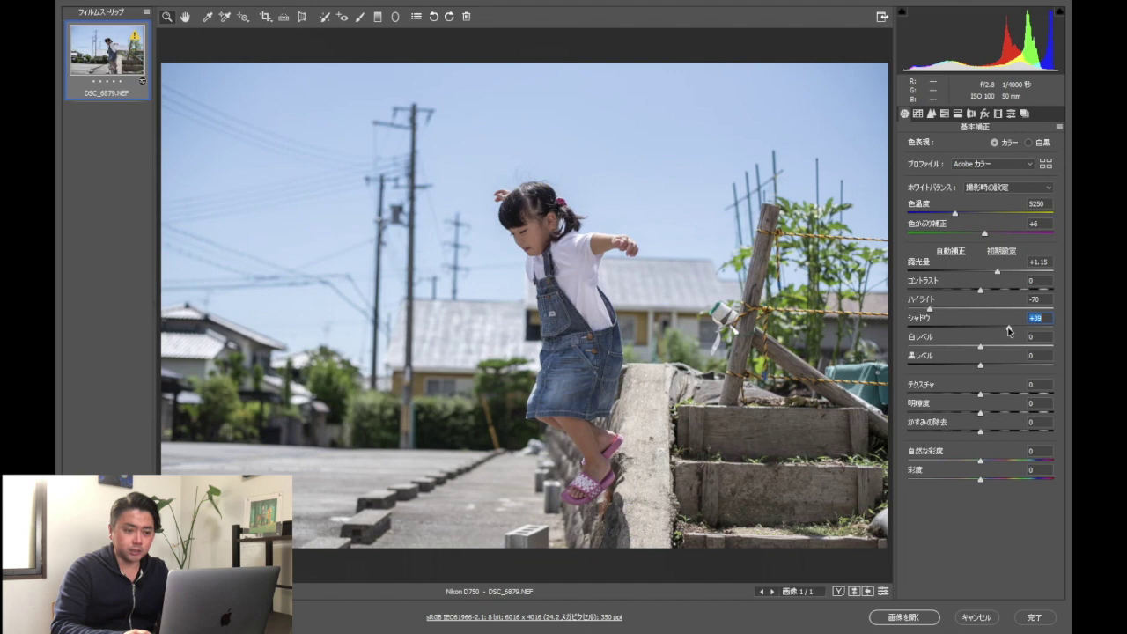
left_click_drag(1009, 330, 1007, 330)
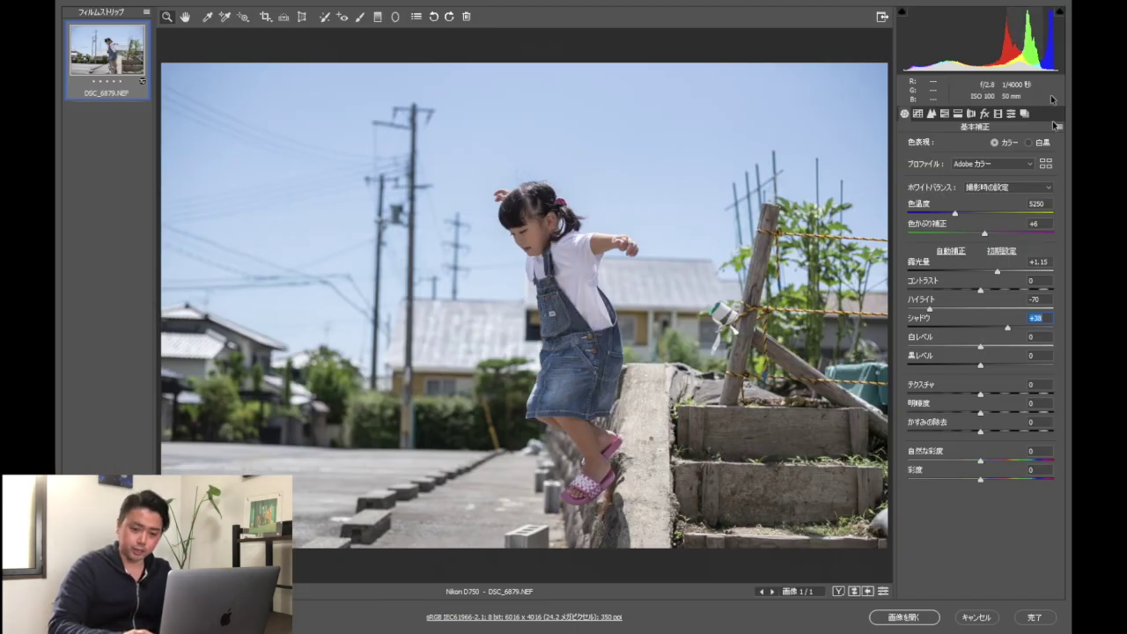
mouse_move(980, 346)
left_mouse_down()
mouse_move(1024, 361)
mouse_move(999, 355)
left_mouse_up()
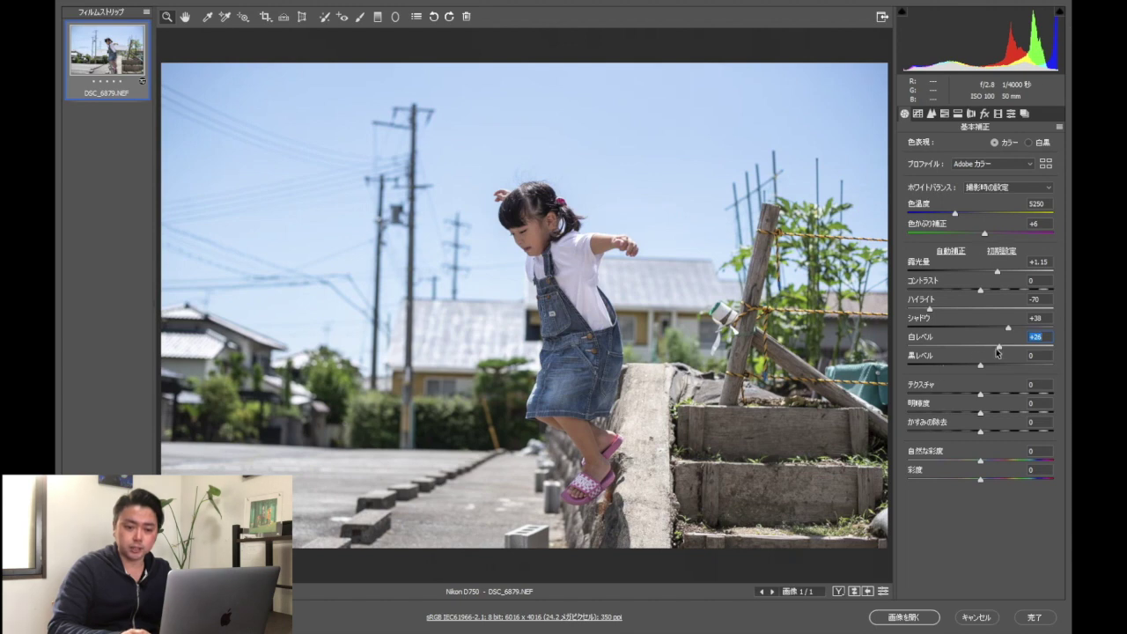
Step: Ease the 白レベル (Whites) slider back from +26 to +19
mouse_move(1002, 348)
left_mouse_down()
mouse_move(951, 369)
mouse_move(981, 364)
left_mouse_up()
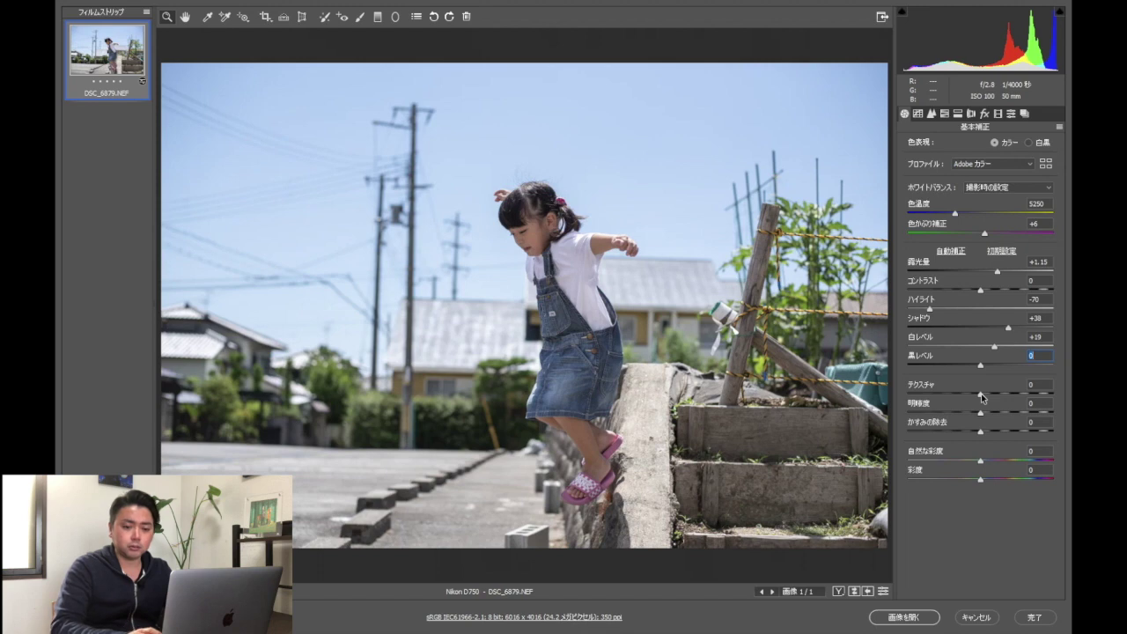
Step: Preview Texture at +100, reset it, then set Texture to +25 and Dehaze to +18
left_click_drag(981, 394, 1067, 398)
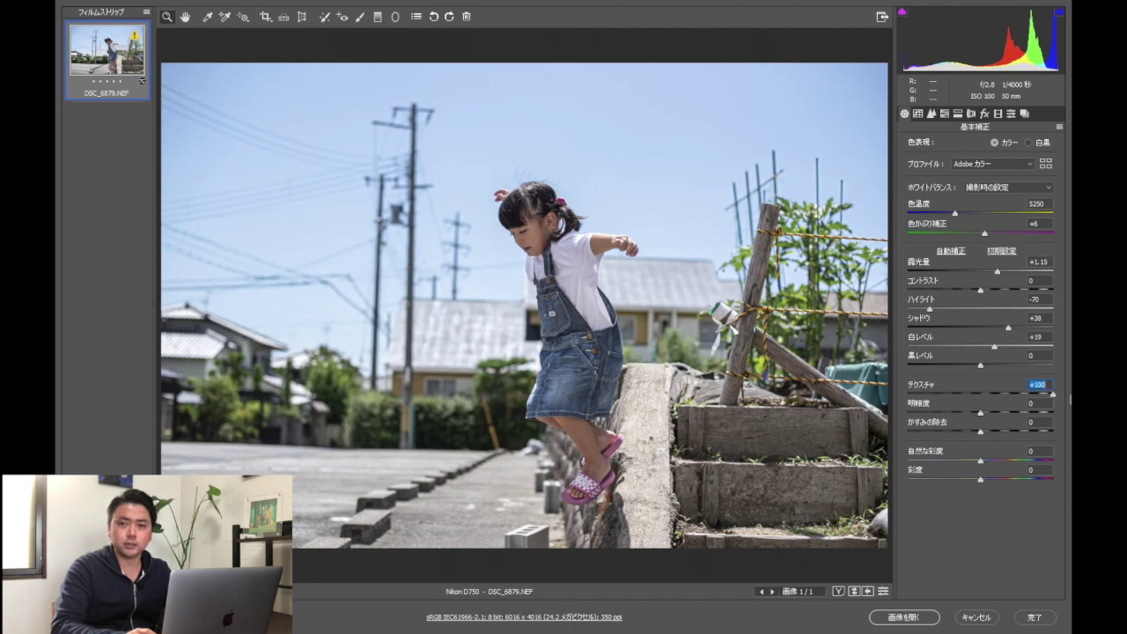
mouse_move(1070, 399)
left_mouse_down()
mouse_move(984, 397)
mouse_move(993, 413)
mouse_move(1071, 412)
mouse_move(980, 411)
left_mouse_up()
left_click(978, 396)
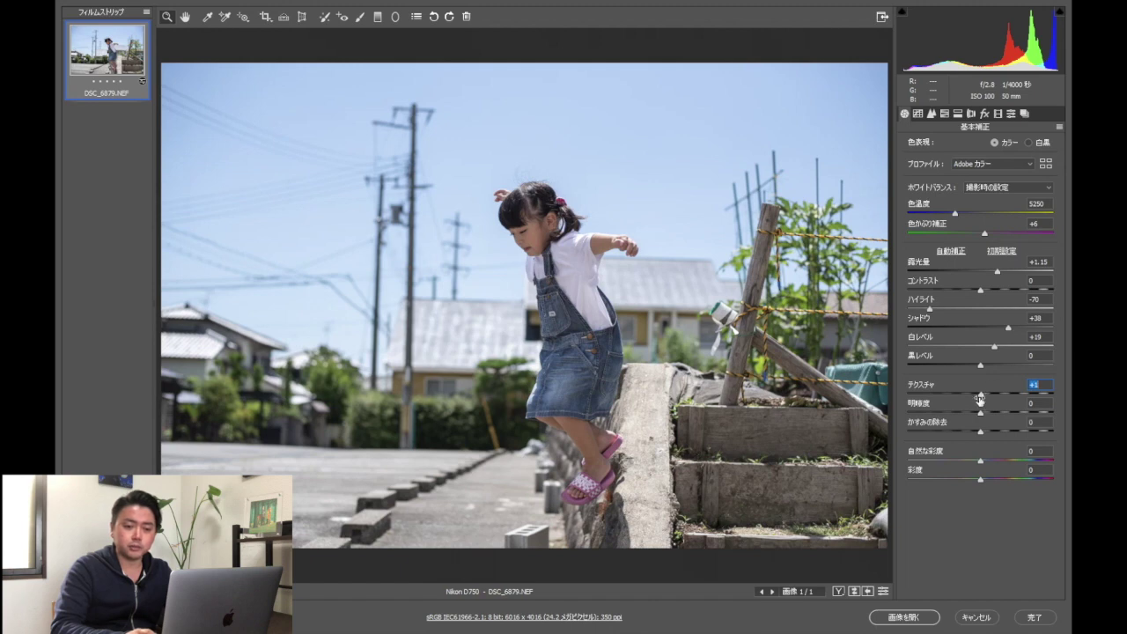
left_click_drag(980, 398, 998, 398)
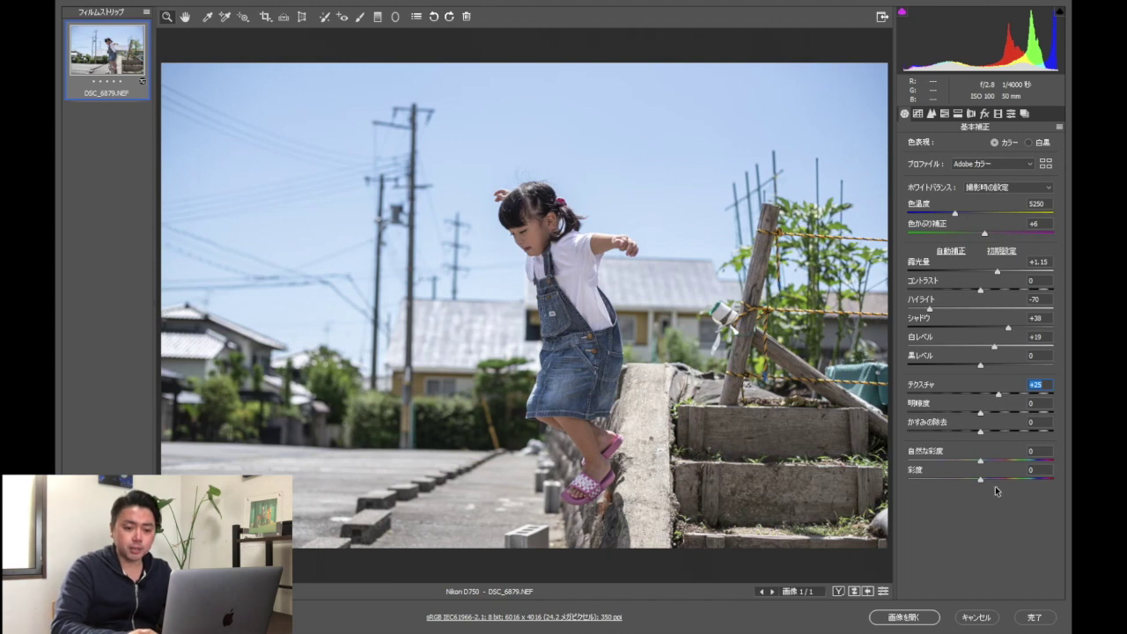
left_click(982, 429)
mouse_move(983, 429)
left_mouse_down()
mouse_move(996, 431)
mouse_move(982, 431)
left_mouse_up()
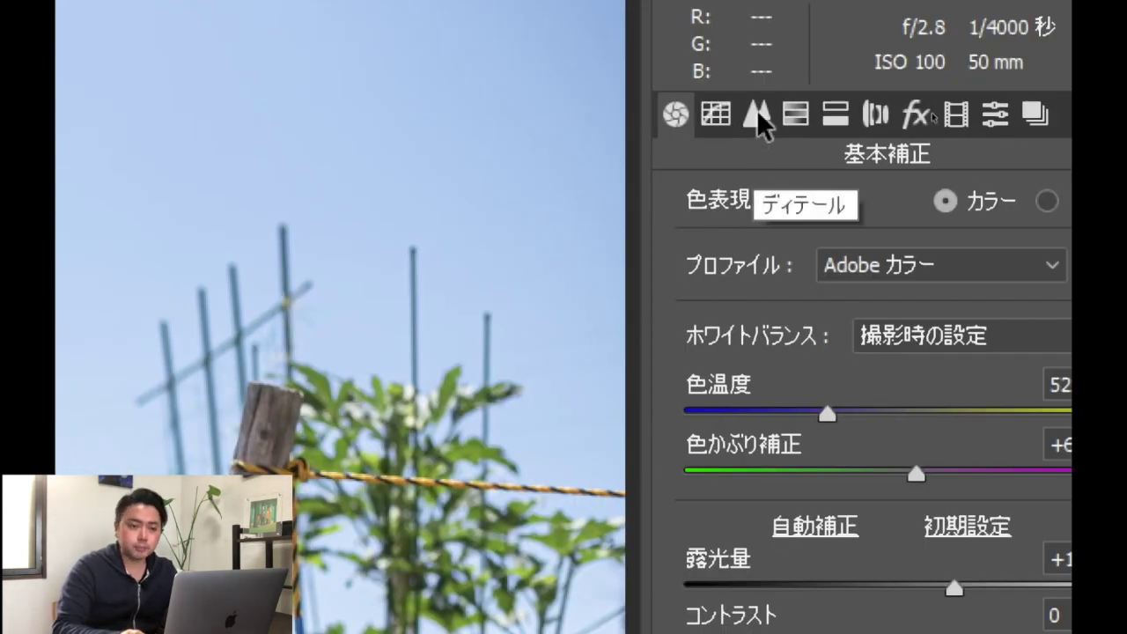
Step: Open the Detail panel, zoom into the girl's face, and reset sharpening Amount to 0
left_click(756, 109)
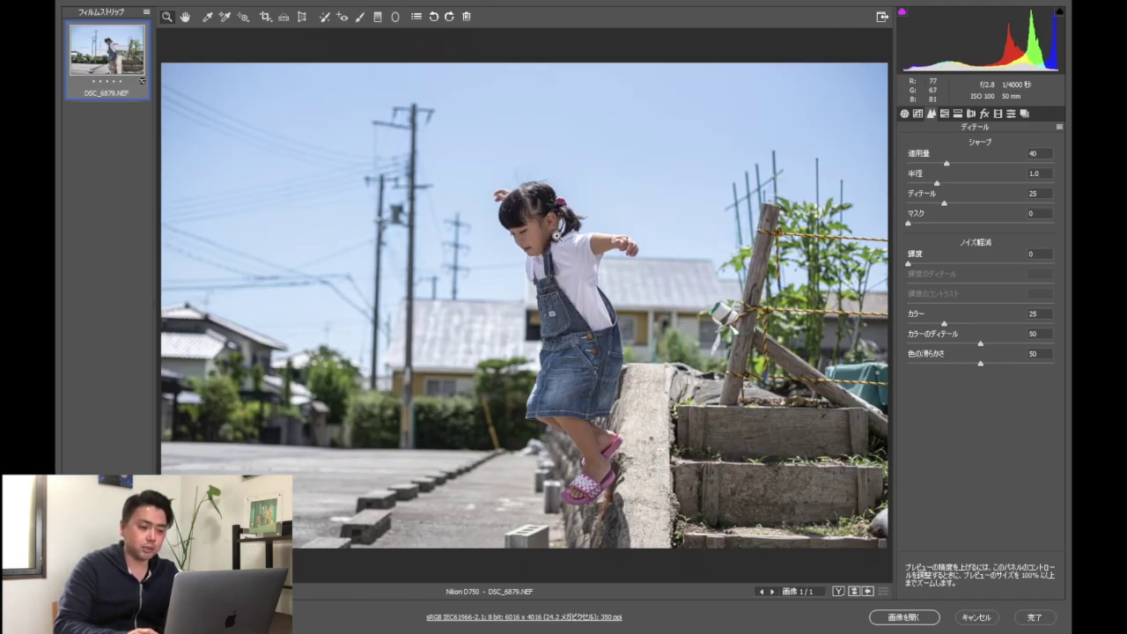
left_click(526, 223)
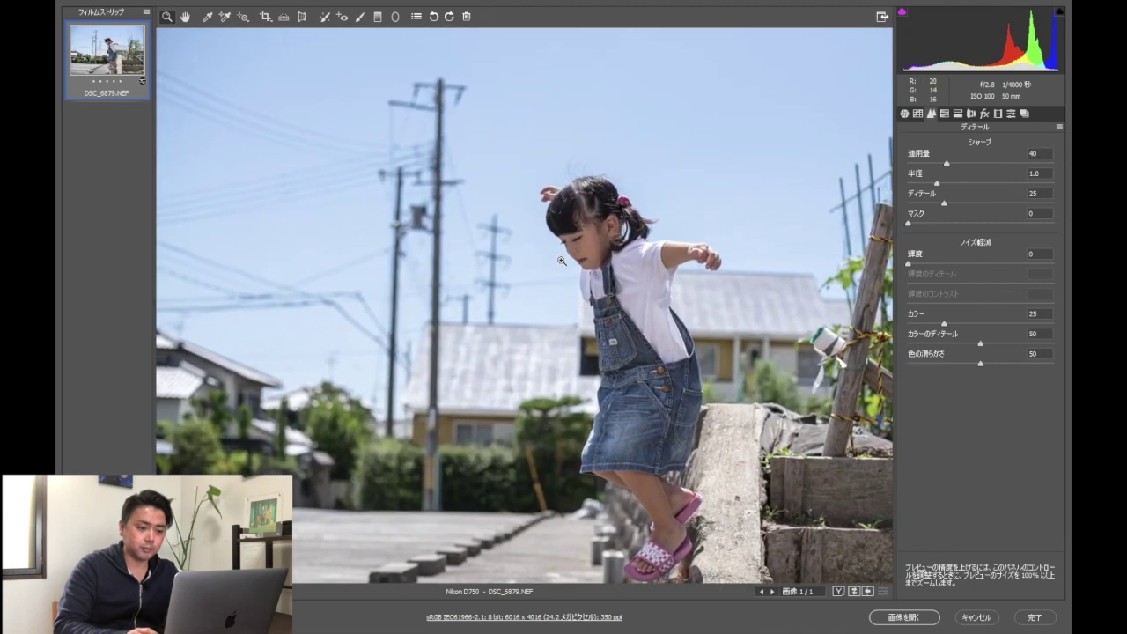
mouse_move(562, 260)
left_mouse_down()
mouse_move(523, 337)
mouse_move(522, 314)
left_mouse_up()
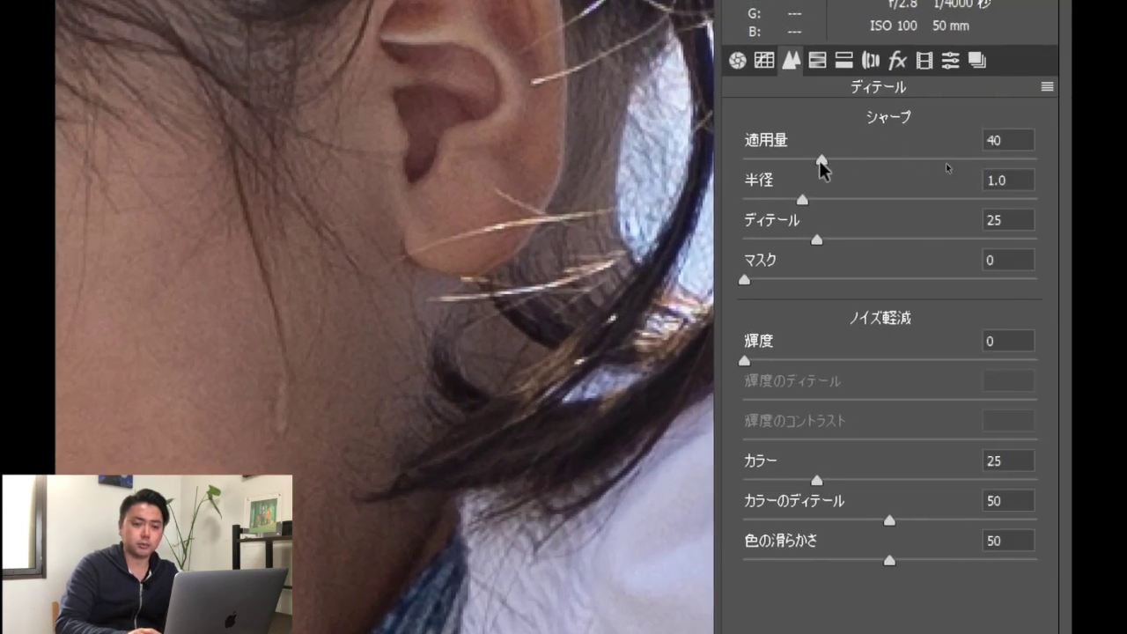
double_click(821, 161)
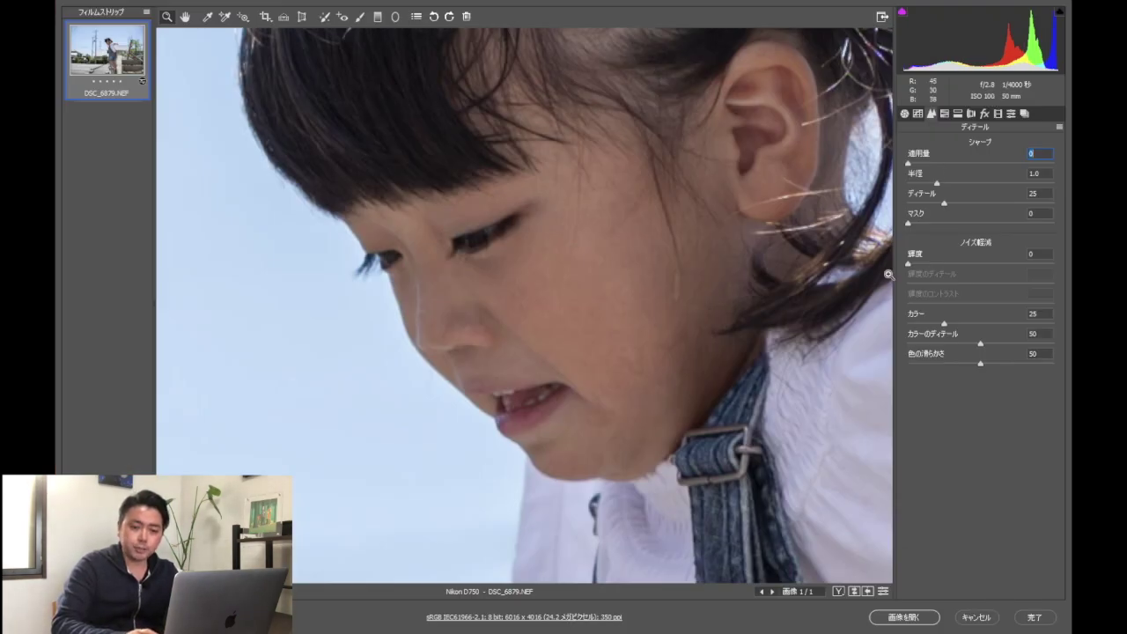
Step: Set luminance noise reduction to 30 and sharpening Amount to 30 in the Detail panel
left_click_drag(909, 265, 947, 268)
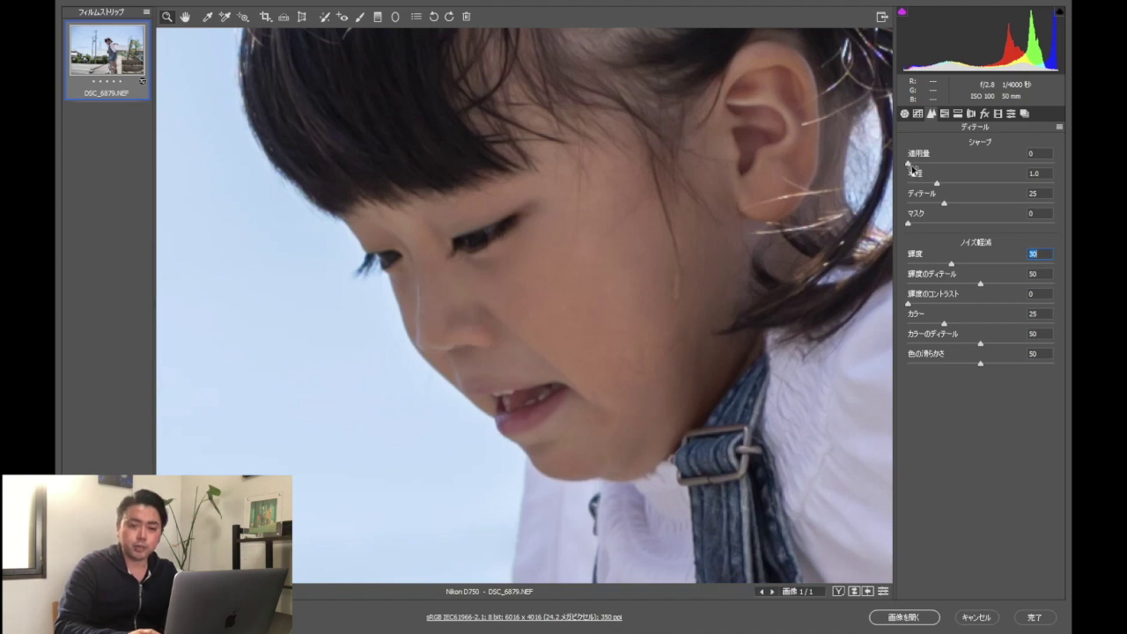
left_click_drag(909, 164, 946, 167)
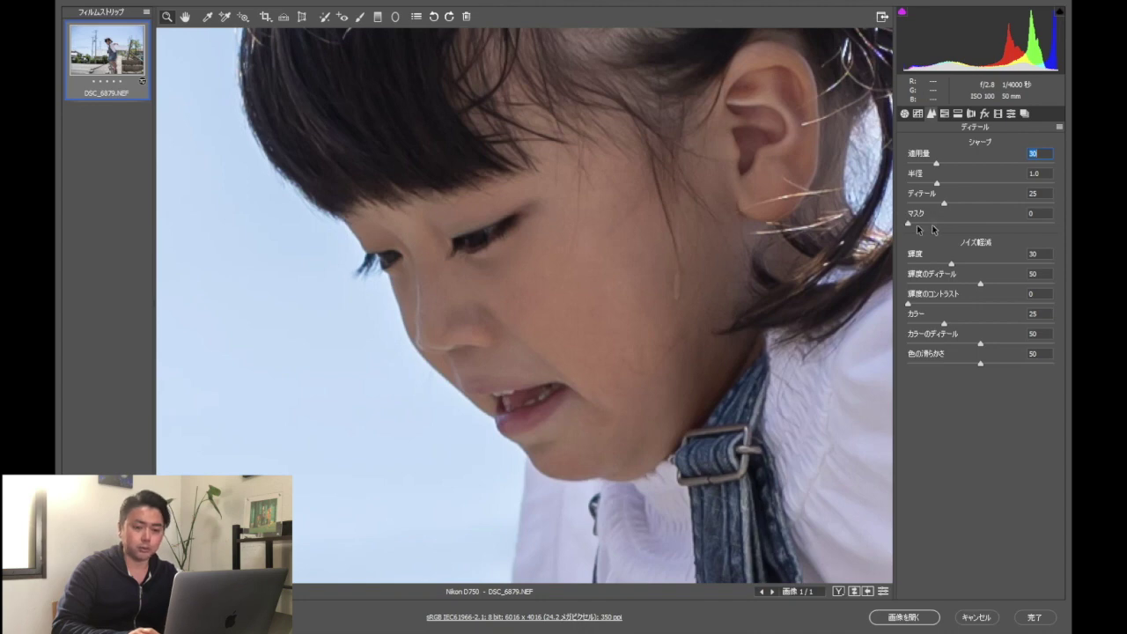
Step: Alt-drag the sharpening Masking slider to 30, checking the black-and-white mask preview
key("alt")
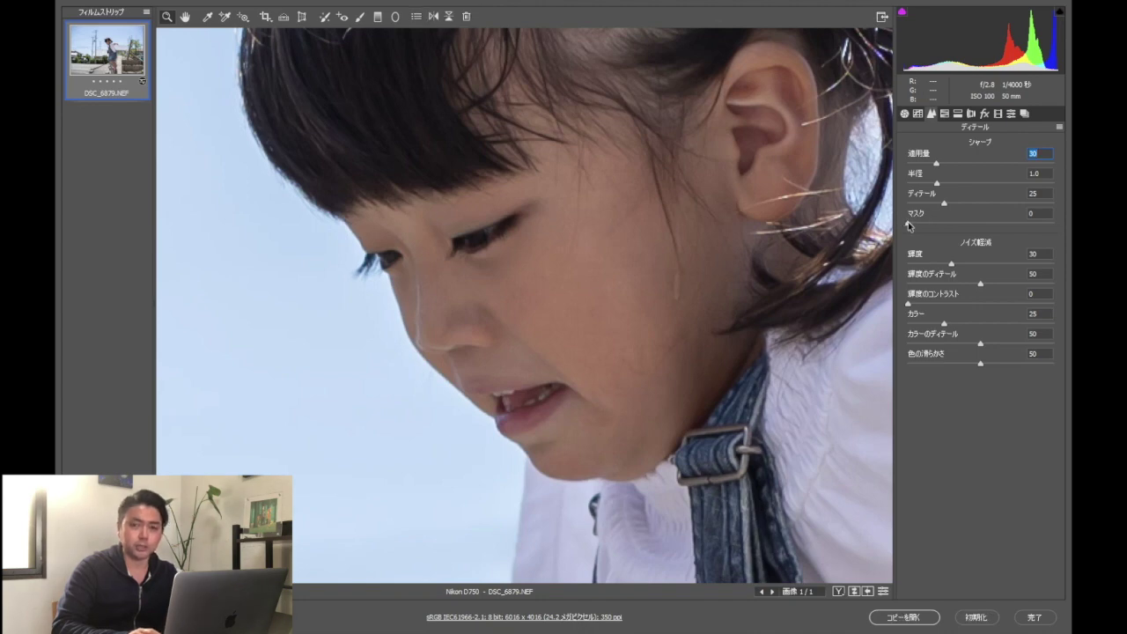
left_click(908, 226, "alt")
left_click_drag(908, 225, 958, 233)
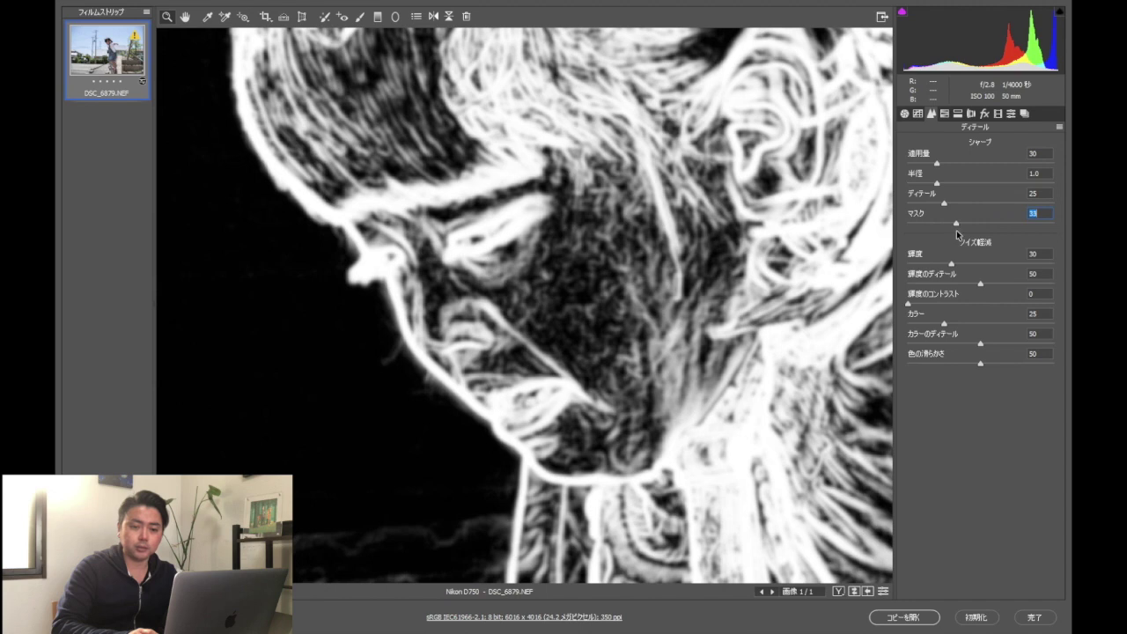
left_click_drag(956, 230, 951, 231)
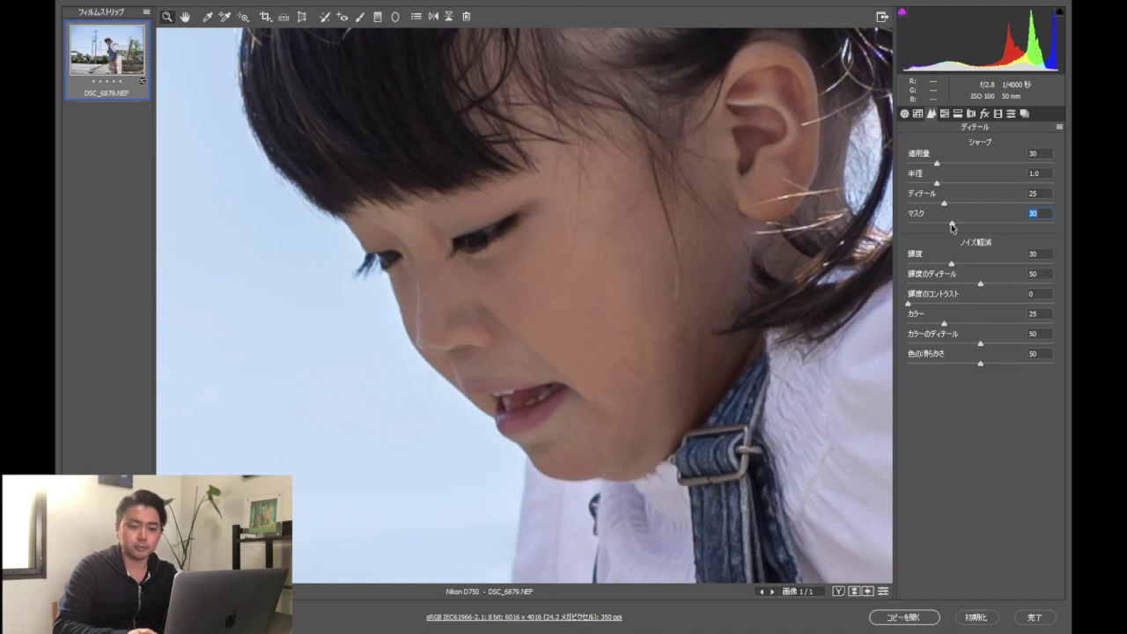
left_click(951, 224, "alt")
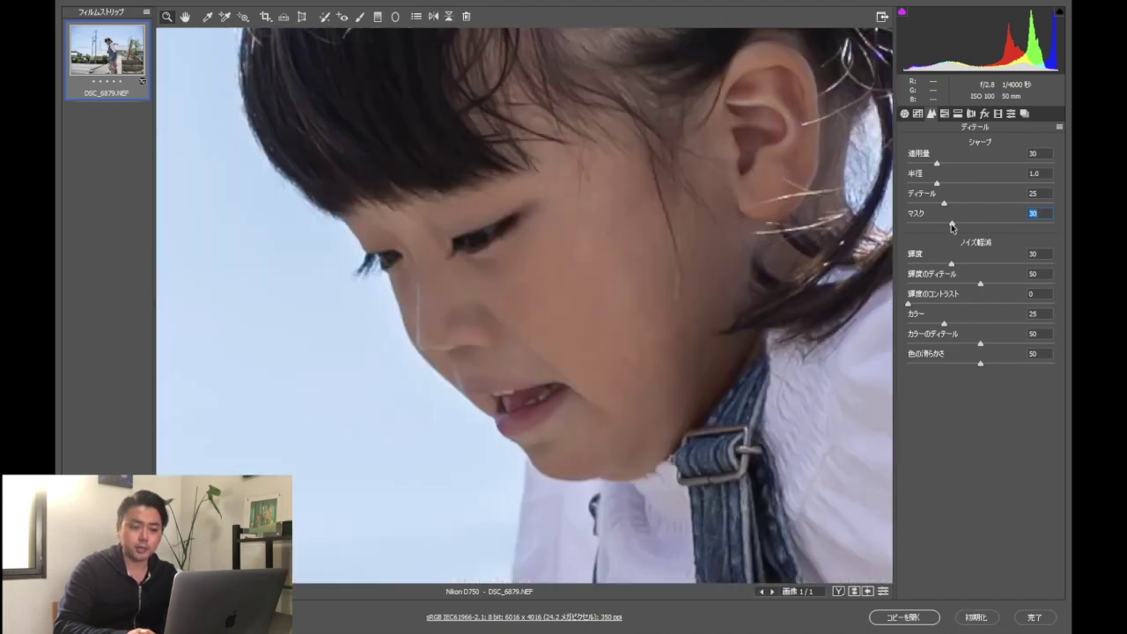
left_click(951, 225, "alt")
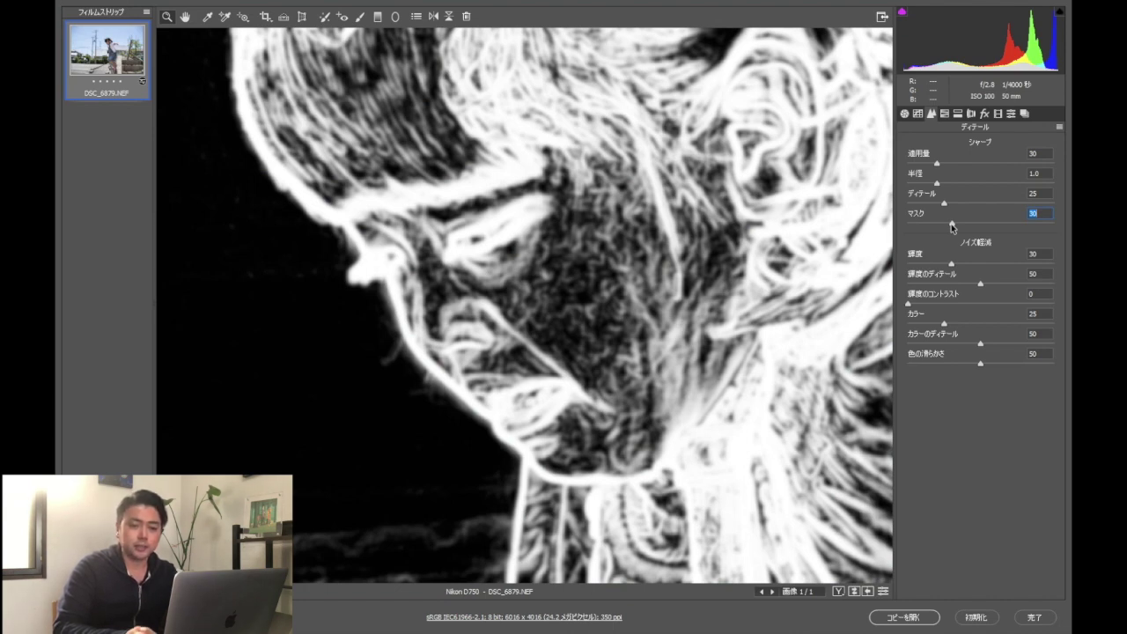
left_click(950, 225, "alt")
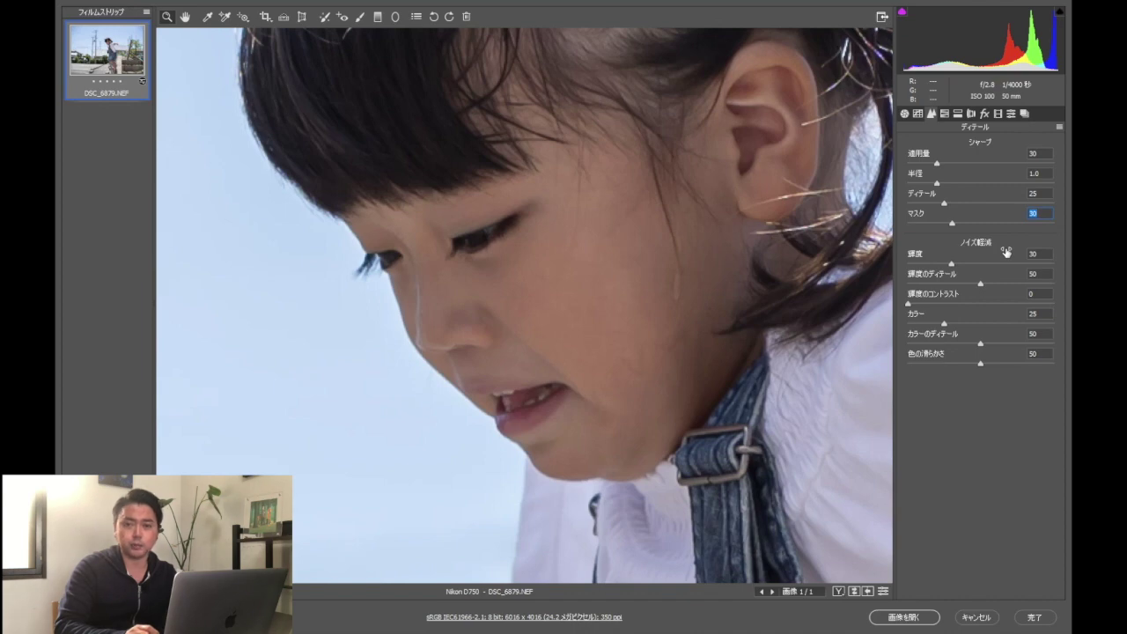
Step: Commit Masking at 30, fit the whole photo in view, and select the Targeted Adjustment tool
left_click(937, 239)
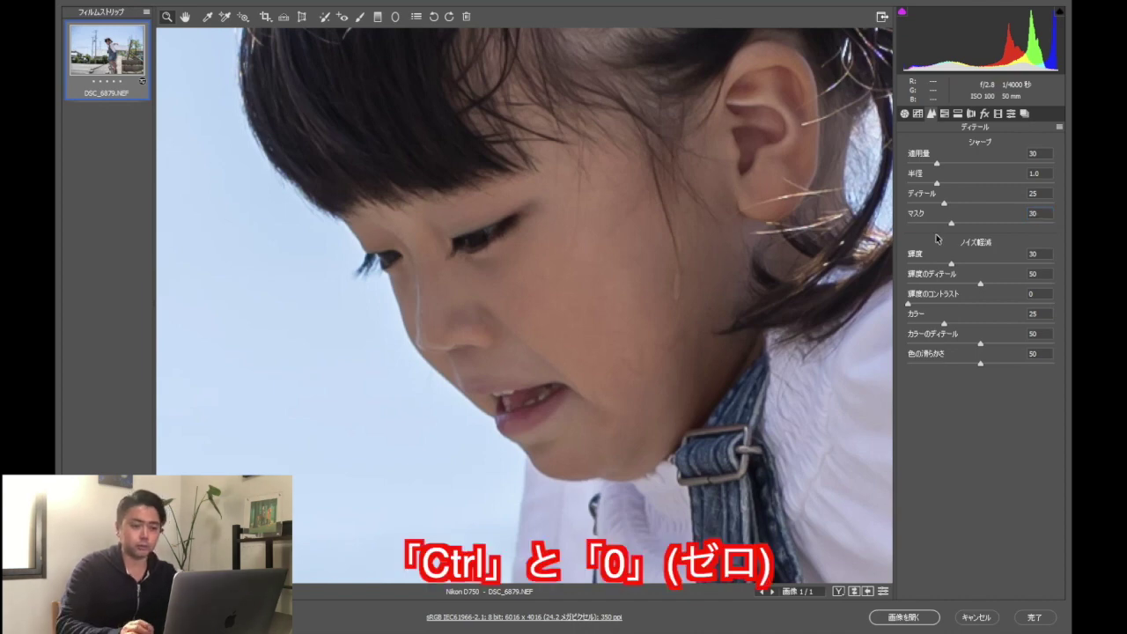
key("ctrl+0")
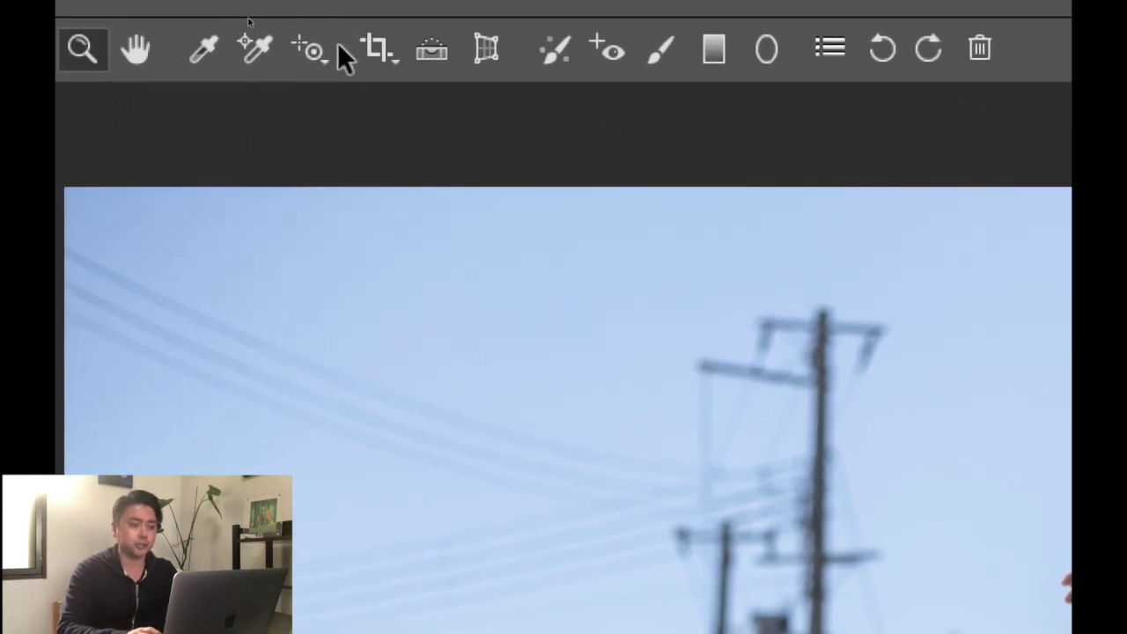
left_click(323, 55)
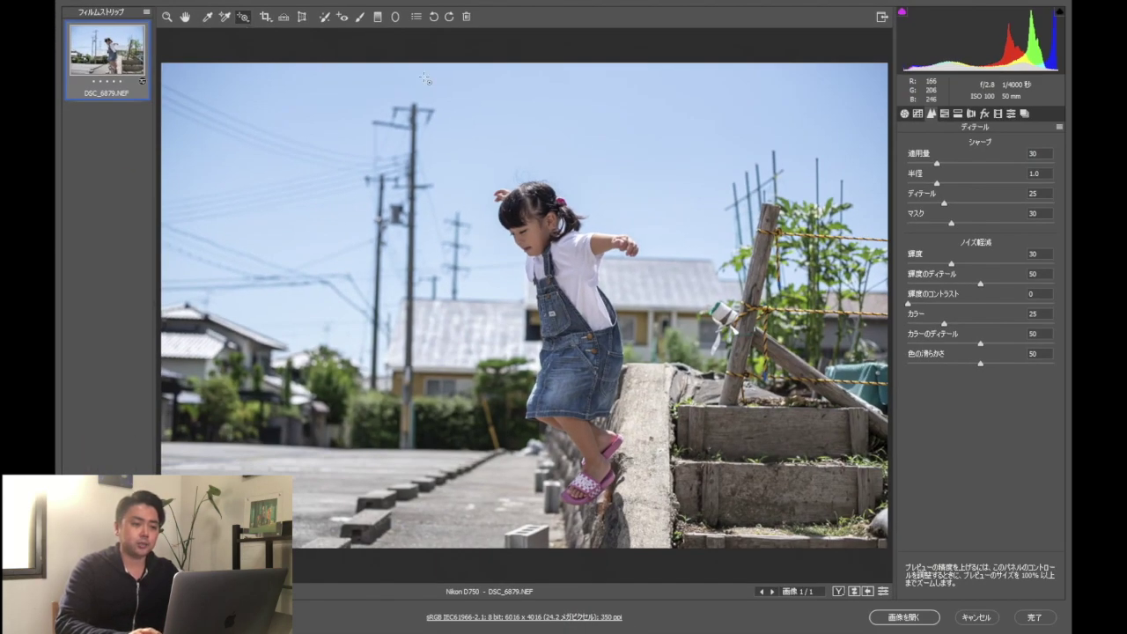
Step: Darken the sky to Blue luminance -10 with targeted adjustment, then open the image in Photoshop
right_click(493, 129)
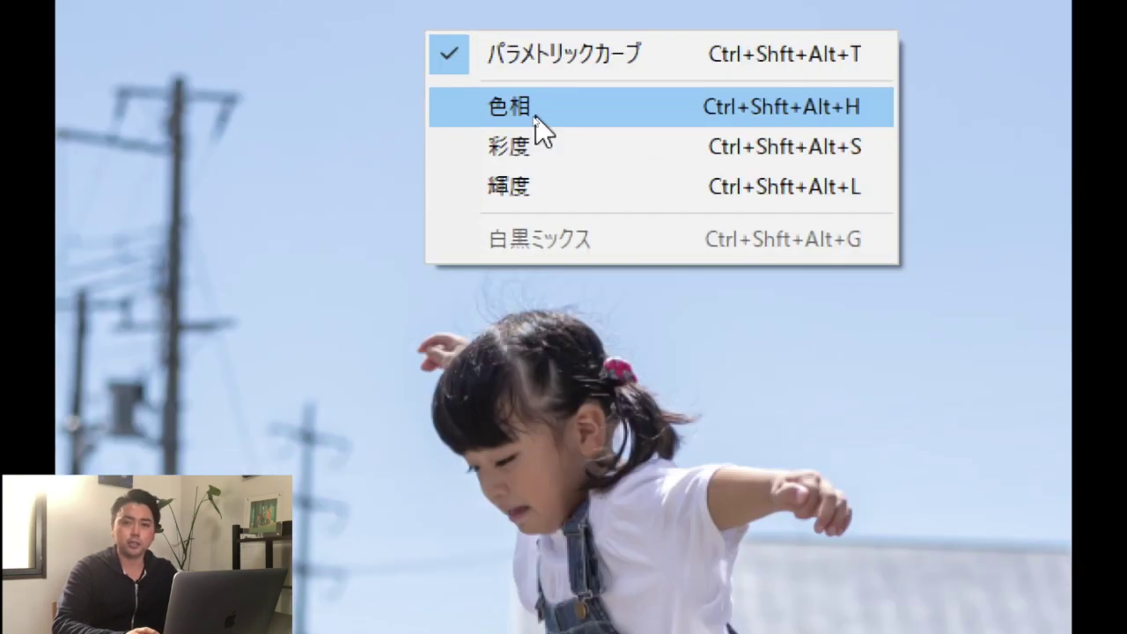
left_click(539, 179)
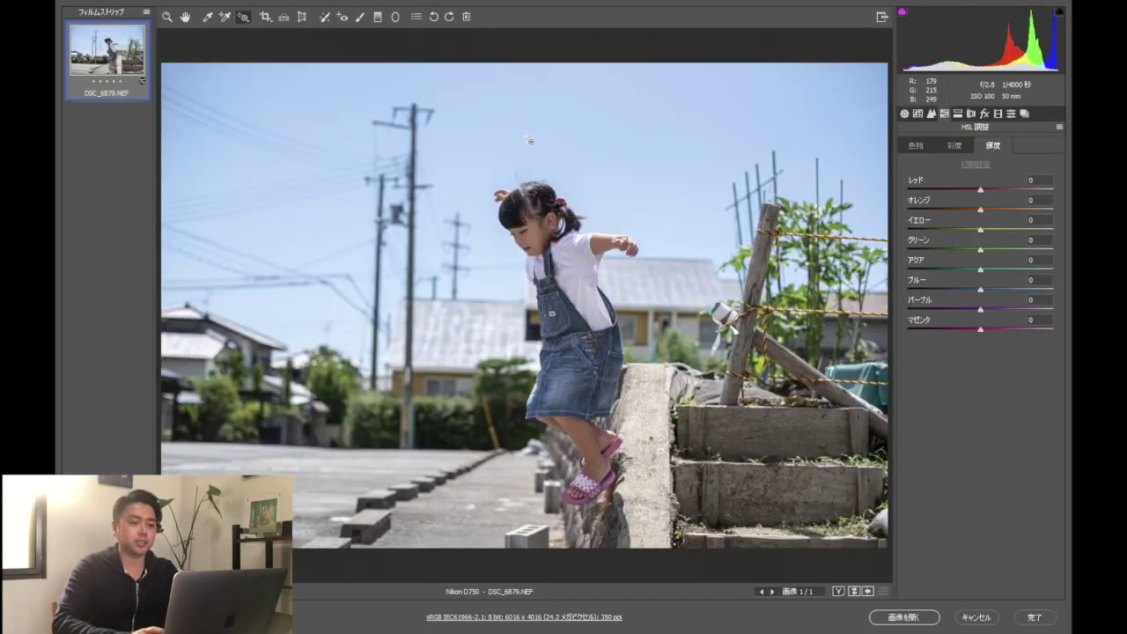
left_click_drag(476, 136, 485, 132)
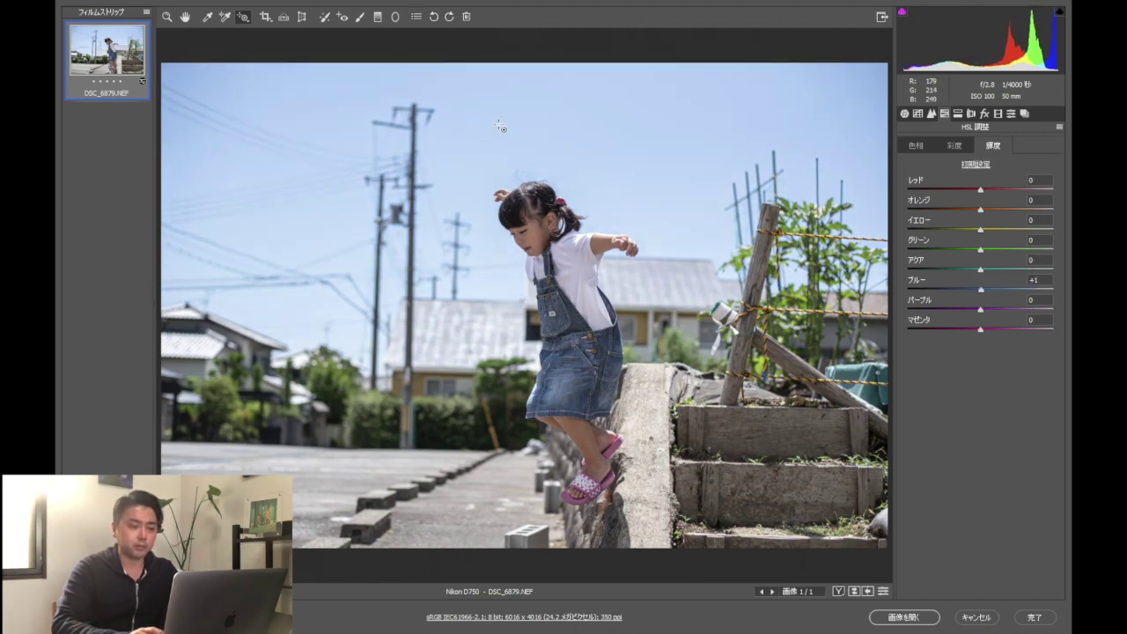
left_click_drag(499, 127, 498, 130)
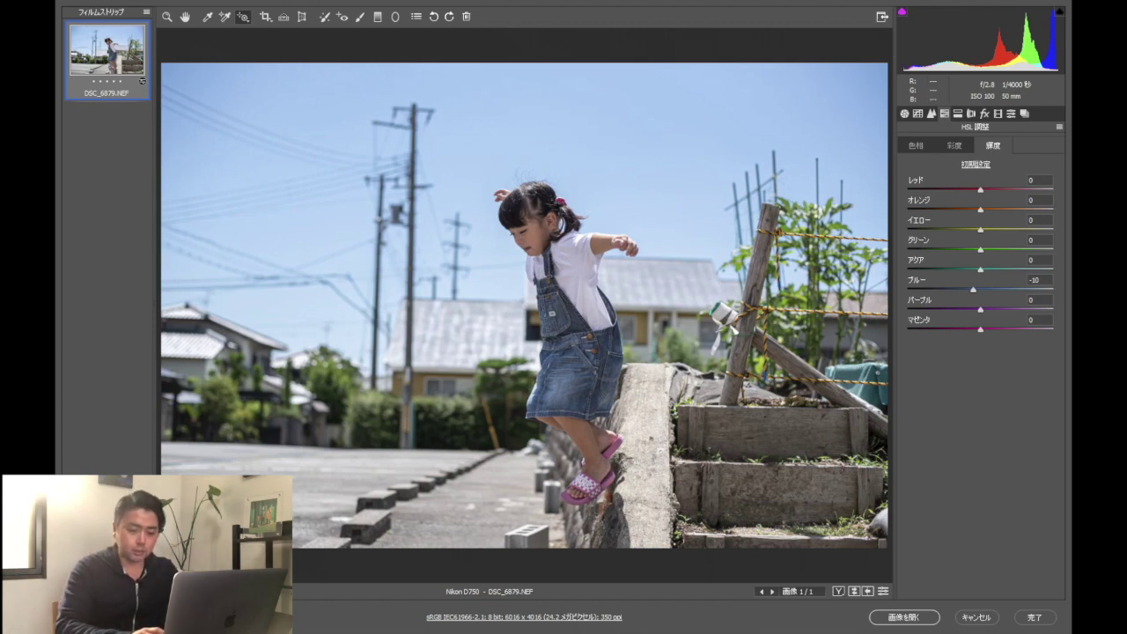
left_click(918, 619)
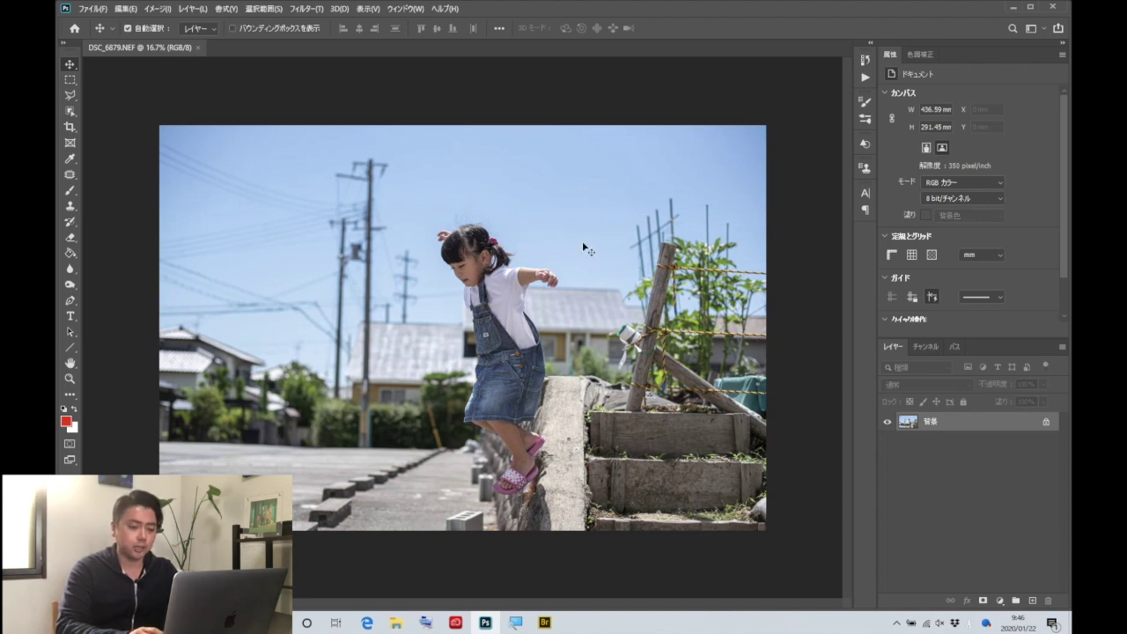
Step: Switch to Adobe Bridge and compare the edited DSC_6879.NEF with its JPEG
left_click(545, 622)
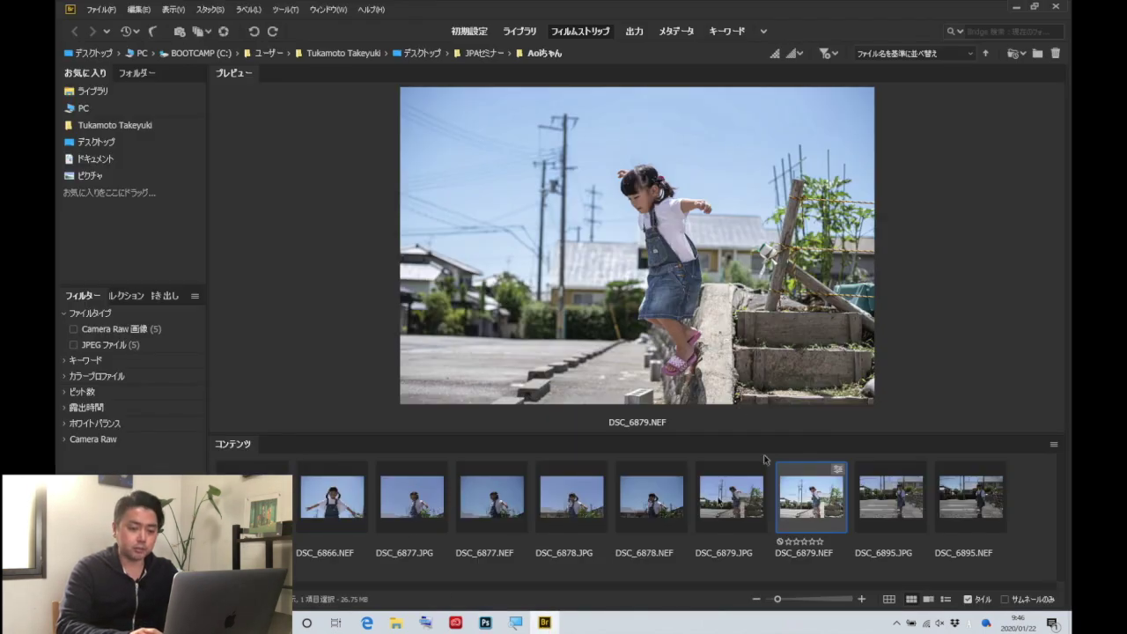
left_click(716, 499)
left_click(805, 503)
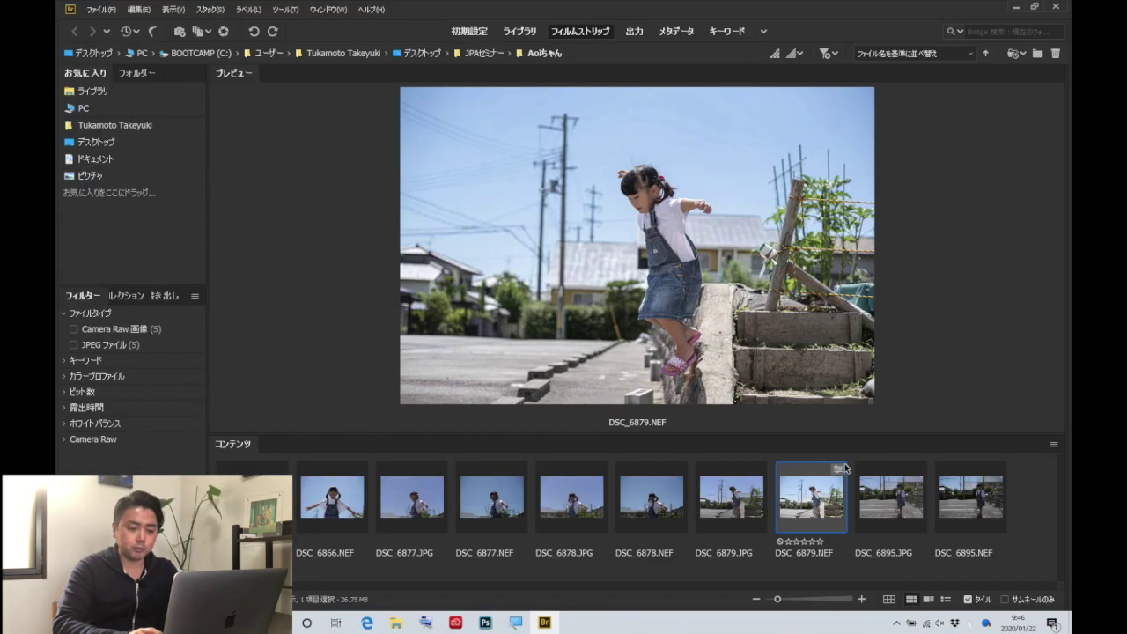
Step: Preview DSC_6878, DSC_6877, DSC_6866 and DSC_6895.NEF, then reselect DSC_6879.NEF
left_click(656, 521)
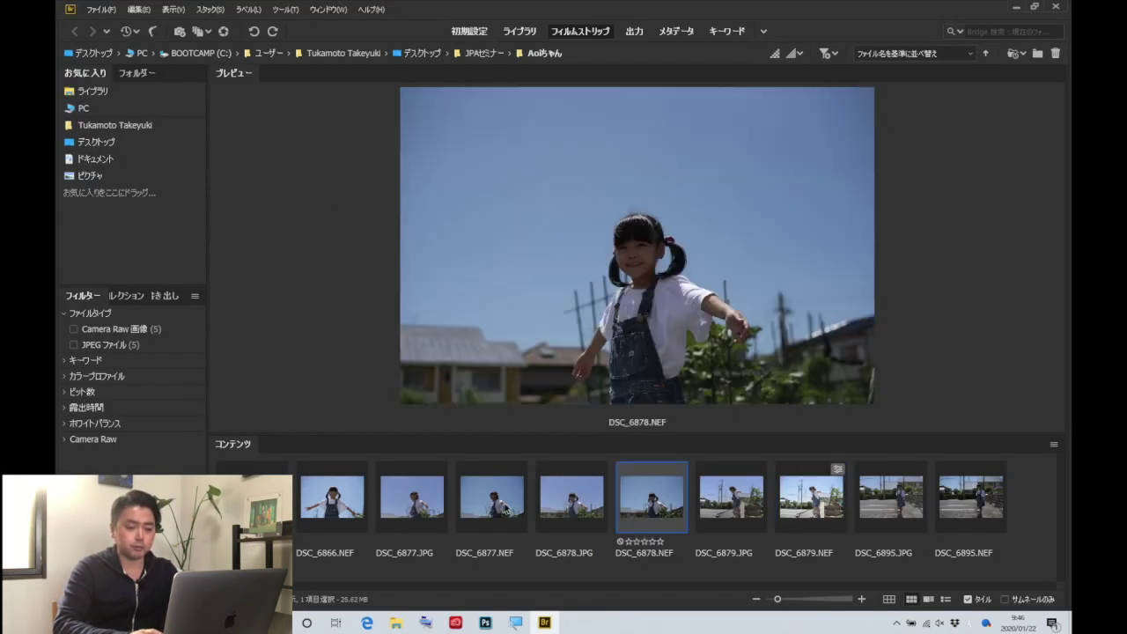
left_click(500, 507)
left_click(351, 508)
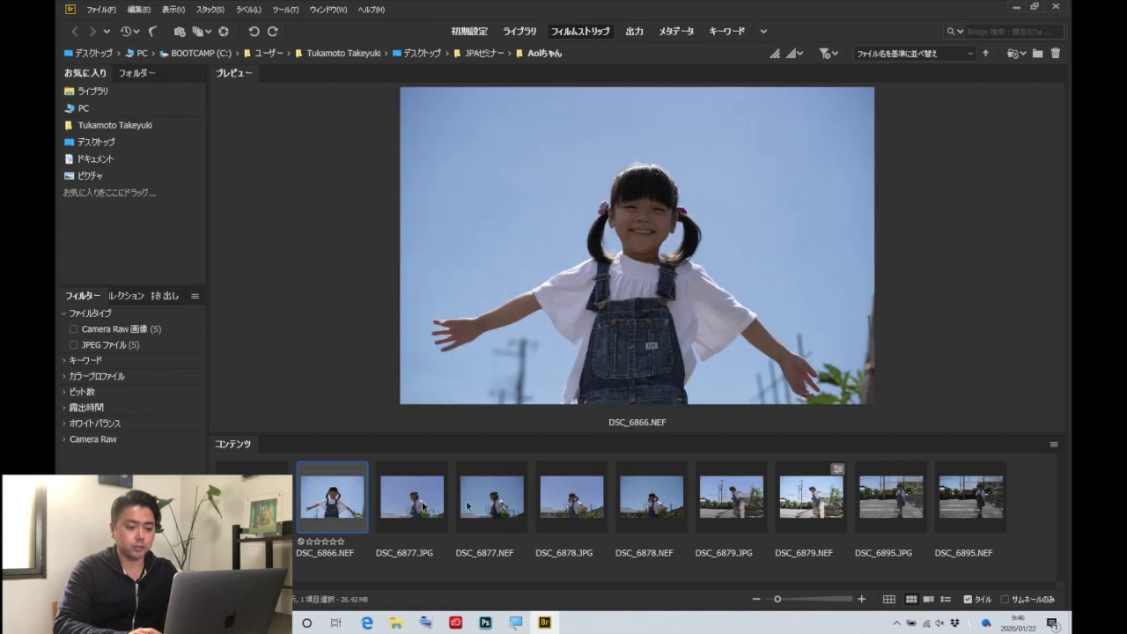
left_click(511, 504)
left_click(653, 506)
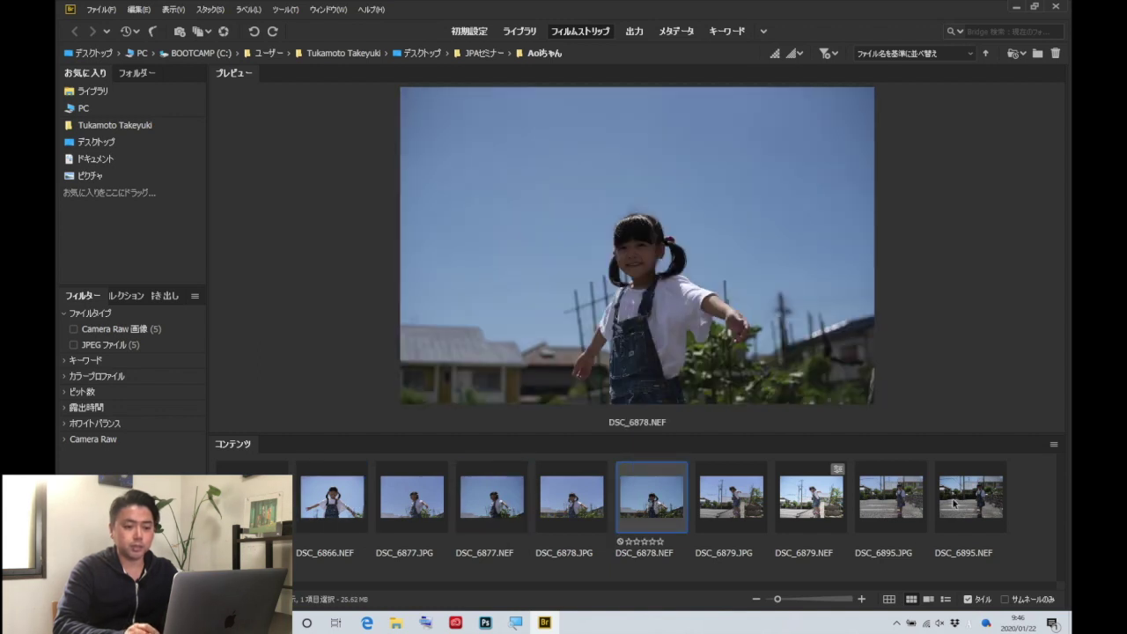
left_click(954, 503)
left_click(836, 498)
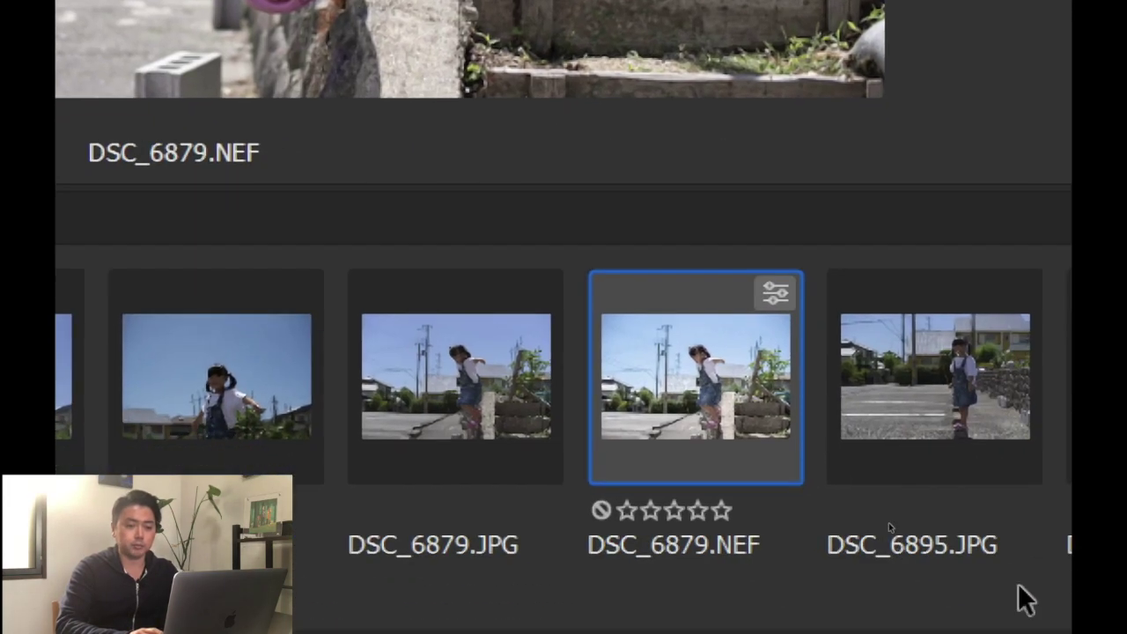
Step: Copy DSC_6879.NEF's develop settings (設定をコピー) from its thumbnail's context menu
right_click(743, 378)
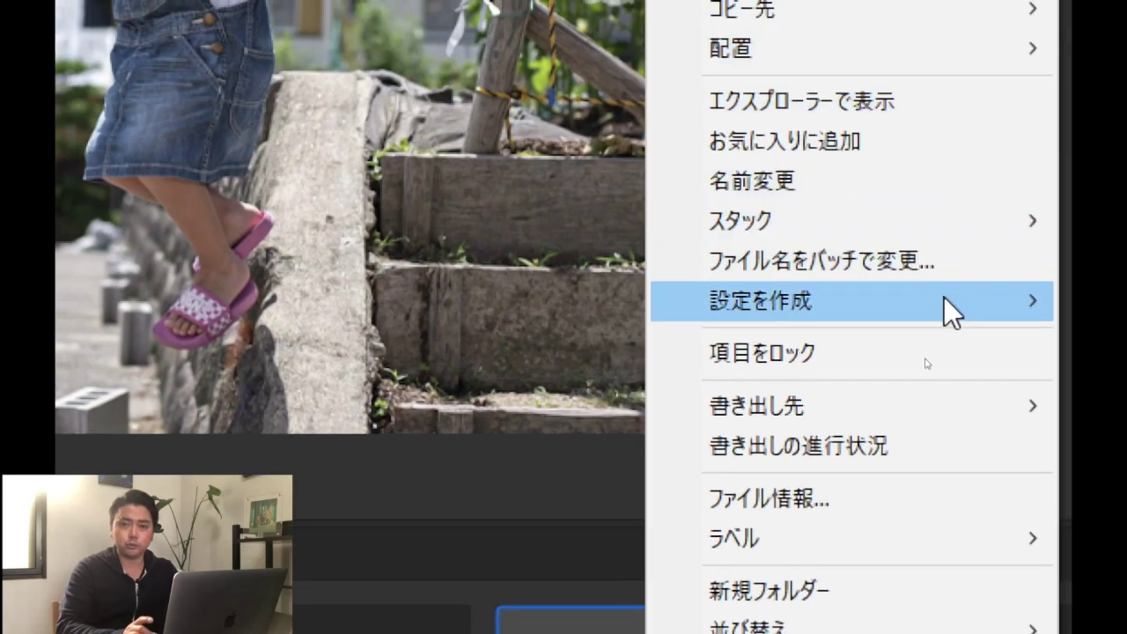
mouse_move(845, 300)
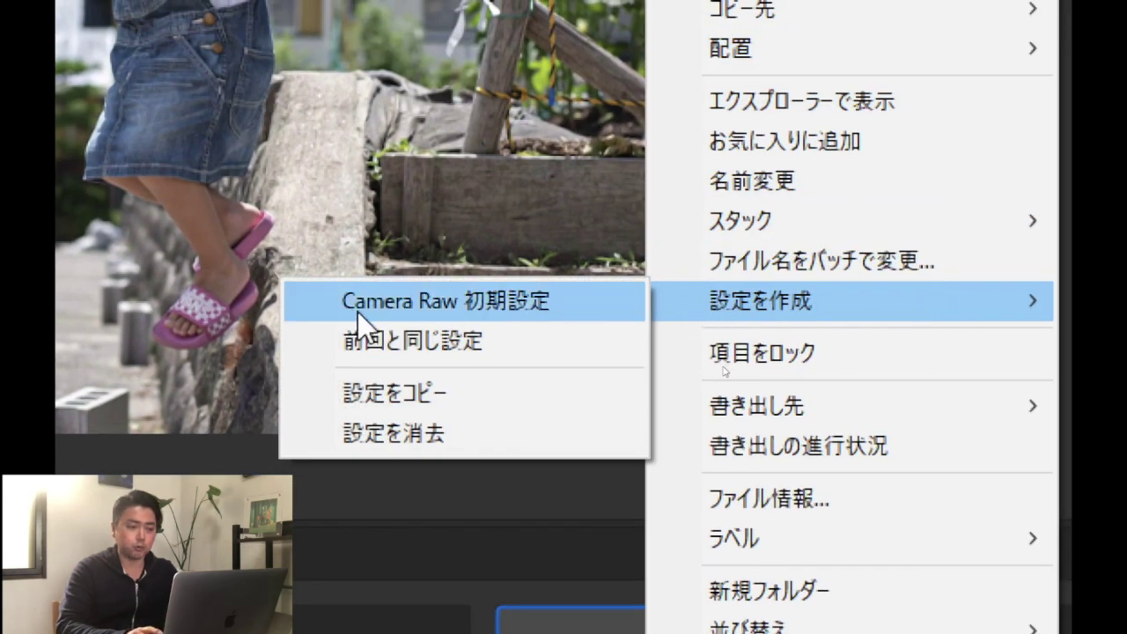
left_click(364, 387)
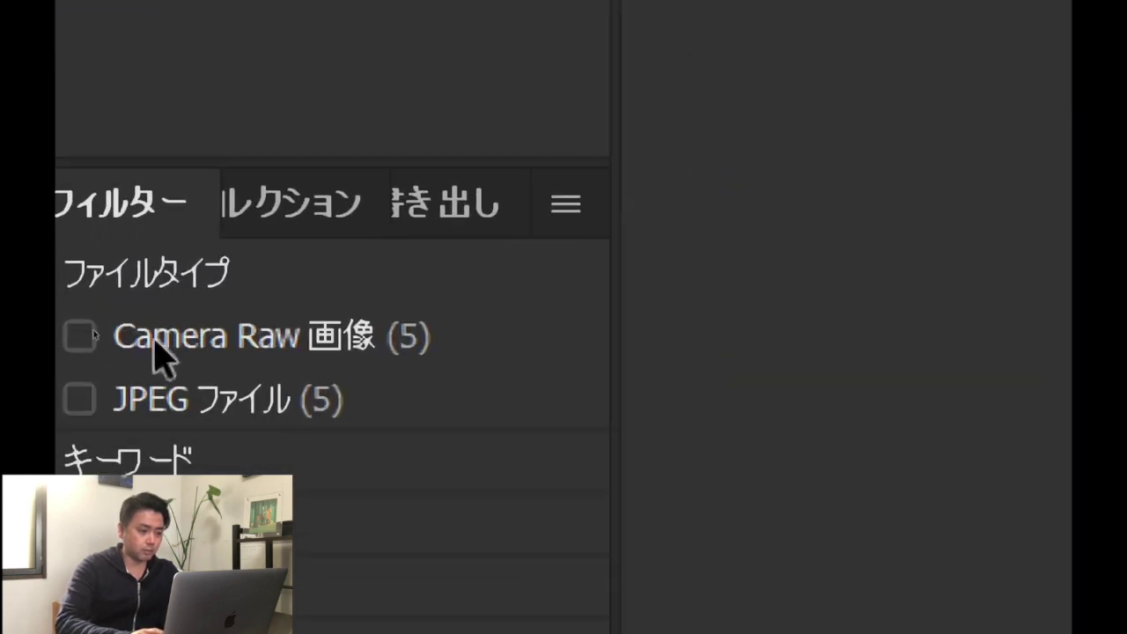
Step: Filter the Content panel to Camera Raw images only and preview DSC_6877 and DSC_6878
left_click(76, 338)
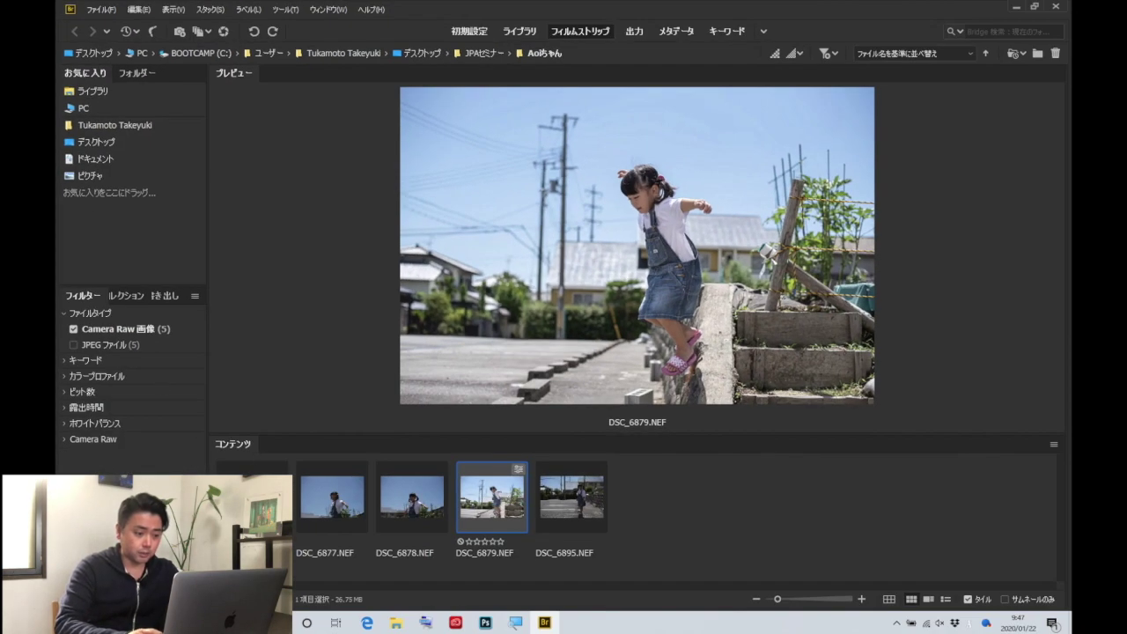
left_click(412, 497)
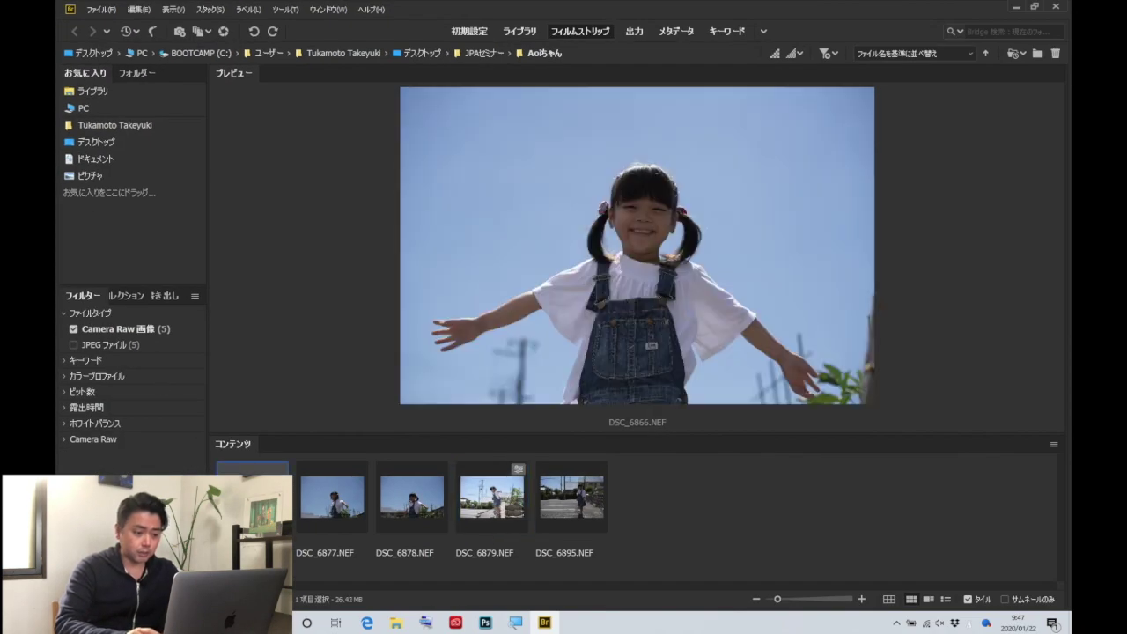
left_click(329, 505)
left_click(414, 510)
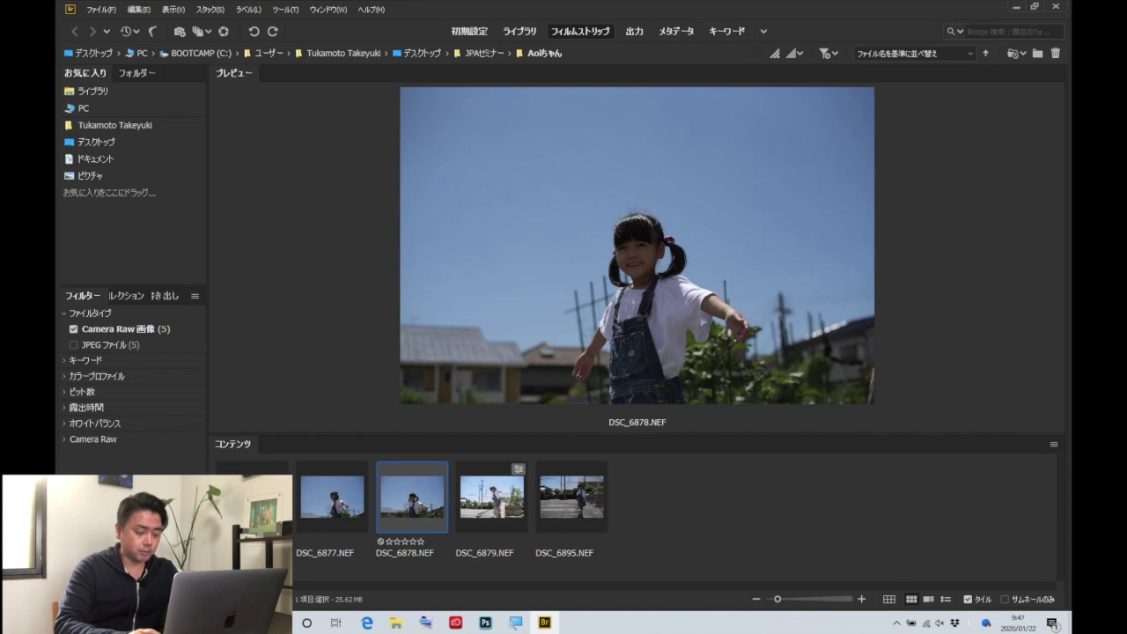
Step: Multi-select DSC_6866, DSC_6877, DSC_6878 and DSC_6895 together
left_click(252, 493)
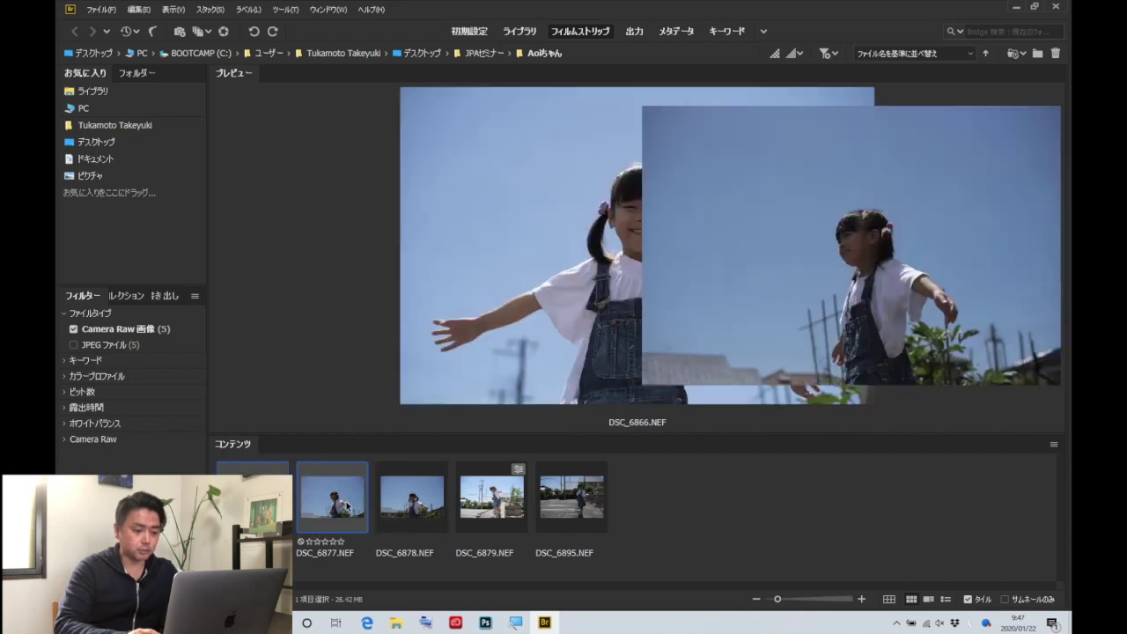
left_click(343, 506, "ctrl")
left_click(412, 497, "ctrl")
left_click(546, 504, "ctrl")
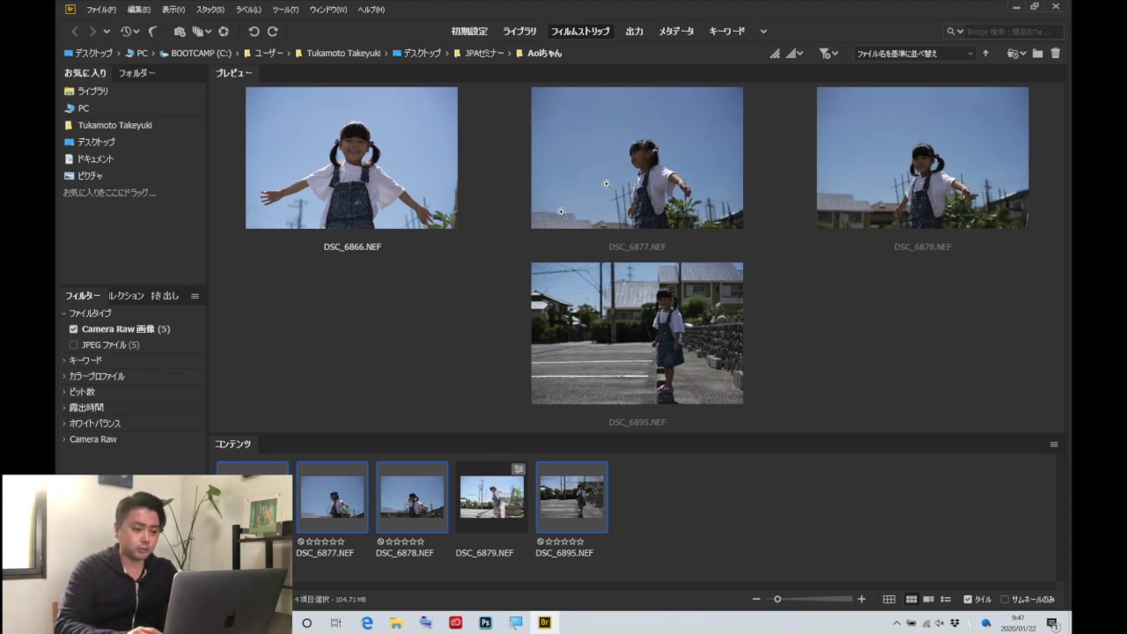
Step: Paste the copied Camera Raw settings (設定をペースト) onto the four selected photos with all options kept
right_click(400, 477)
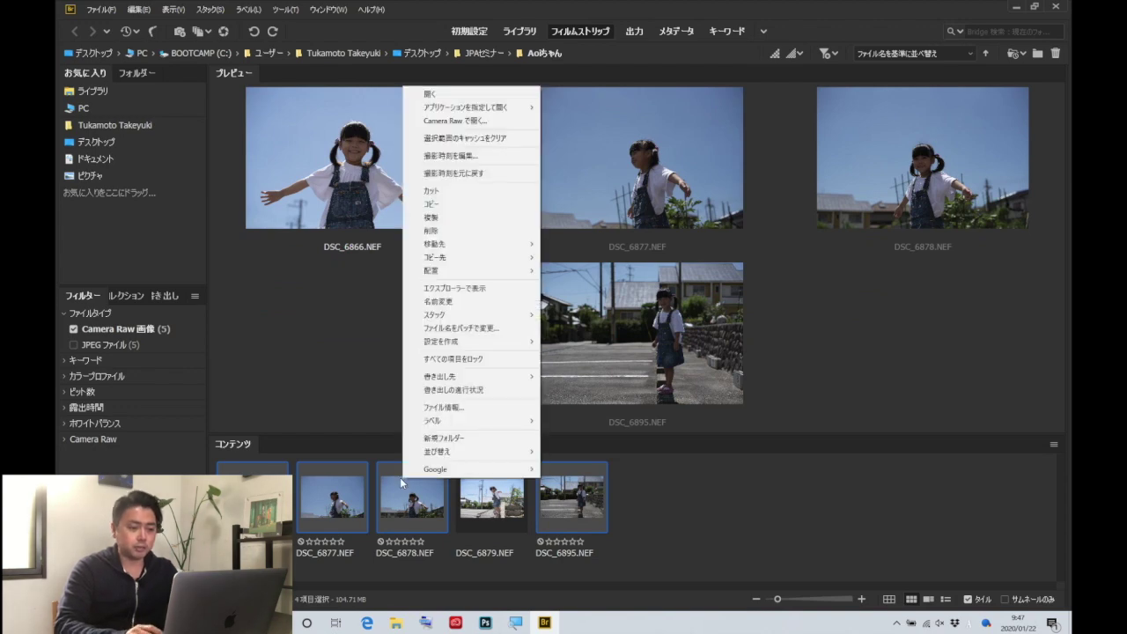
mouse_move(458, 342)
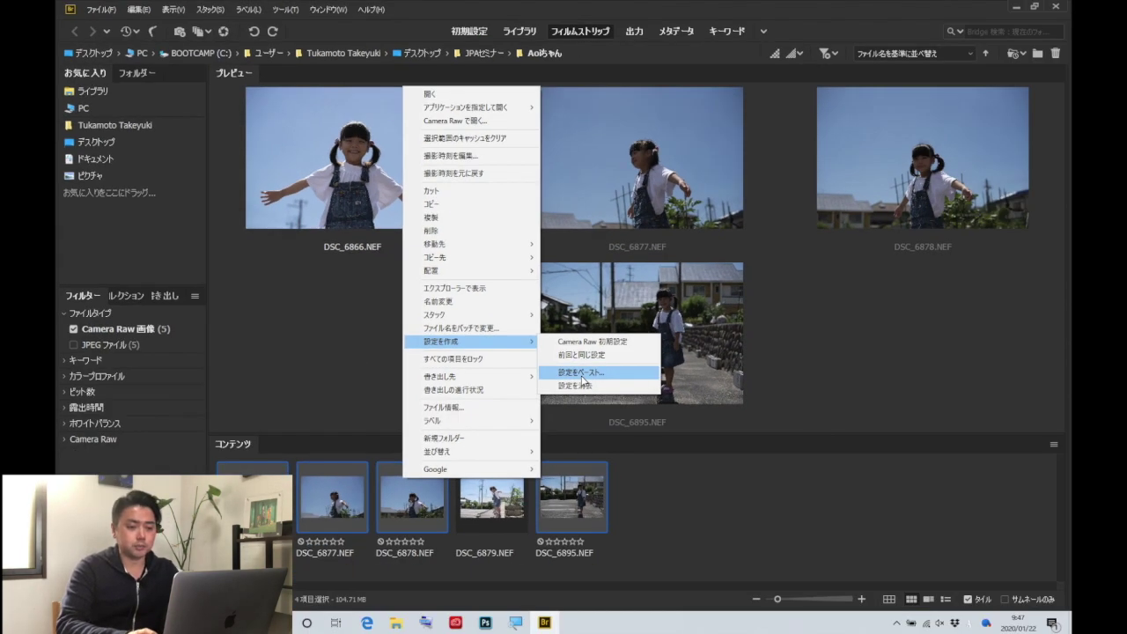
left_click(581, 375)
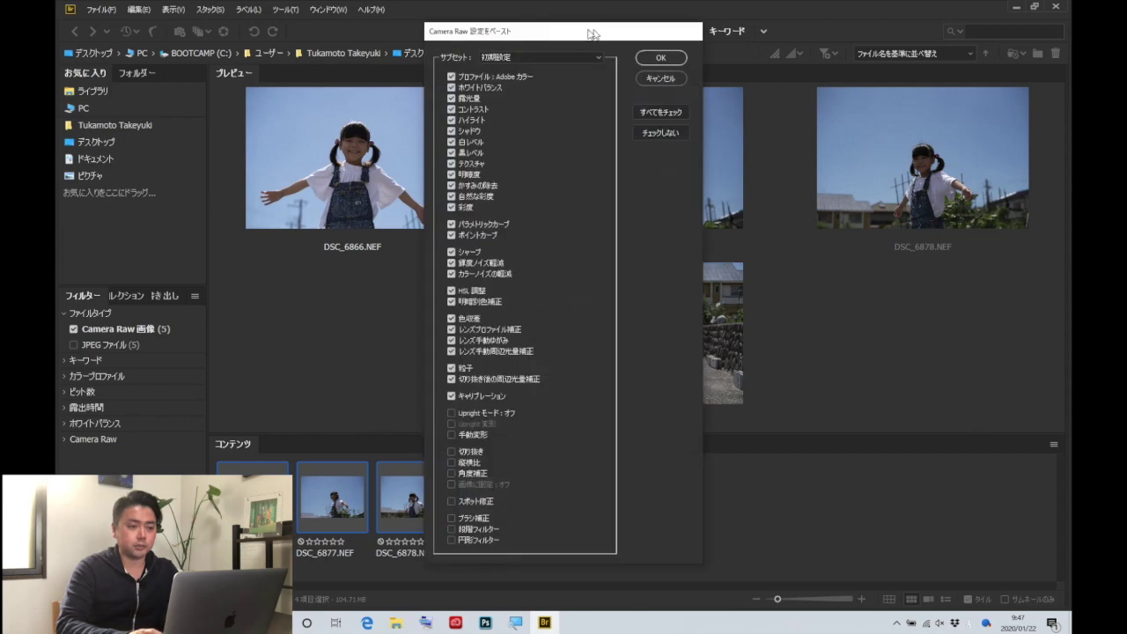
mouse_move(588, 34)
left_mouse_down()
mouse_move(865, 107)
mouse_move(885, 56)
left_mouse_up()
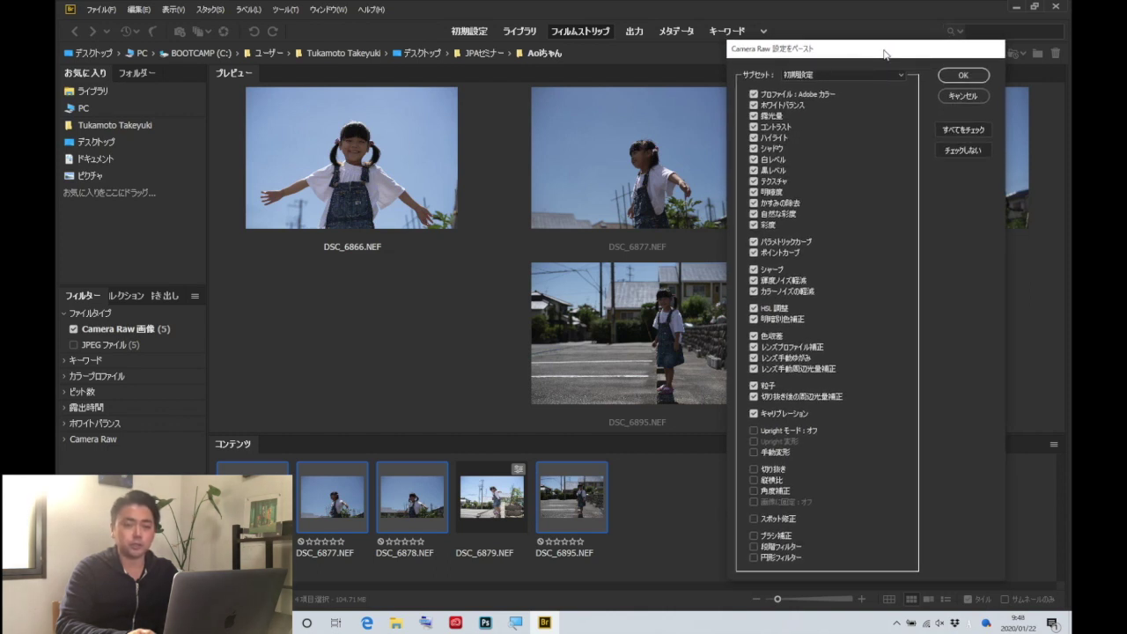
left_click_drag(884, 54, 885, 290)
left_click(974, 313)
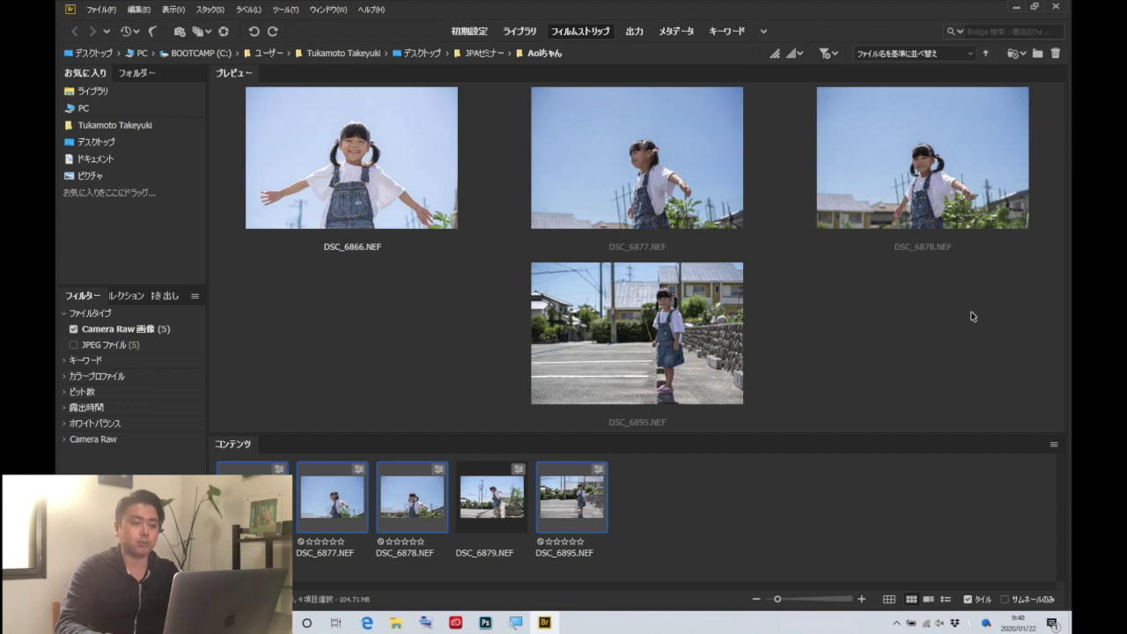
Step: Clear the file-type filter so JPGs show, and compare DSC_6879.JPG with DSC_6879.NEF
left_click(493, 497)
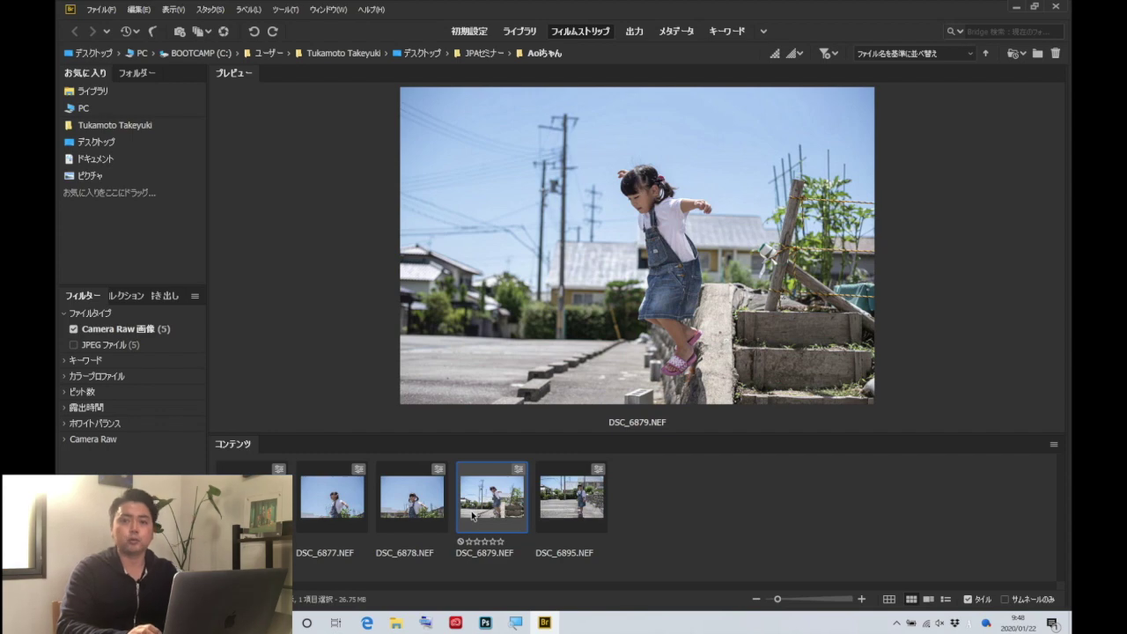
left_click(73, 344)
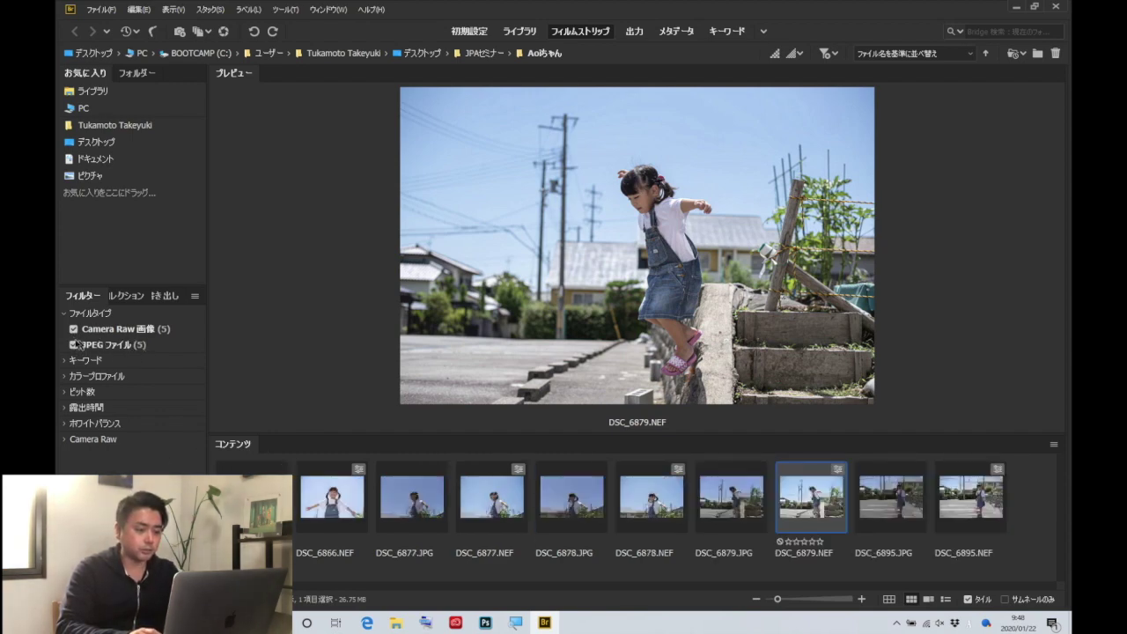
left_click(73, 344)
left_click(74, 328)
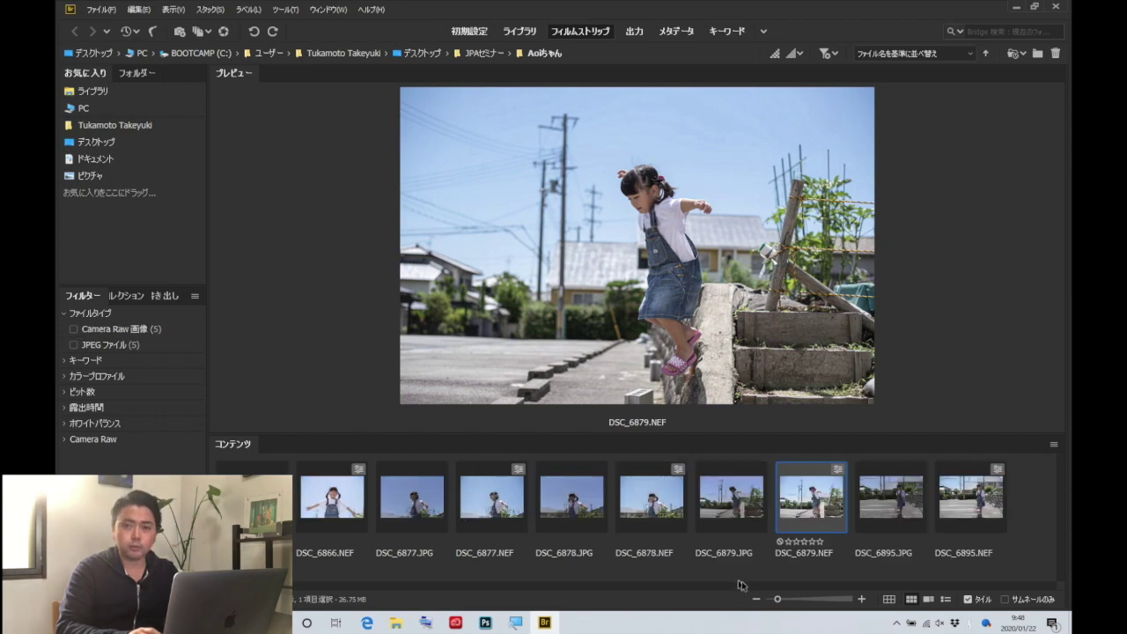
left_click(758, 501, "ctrl")
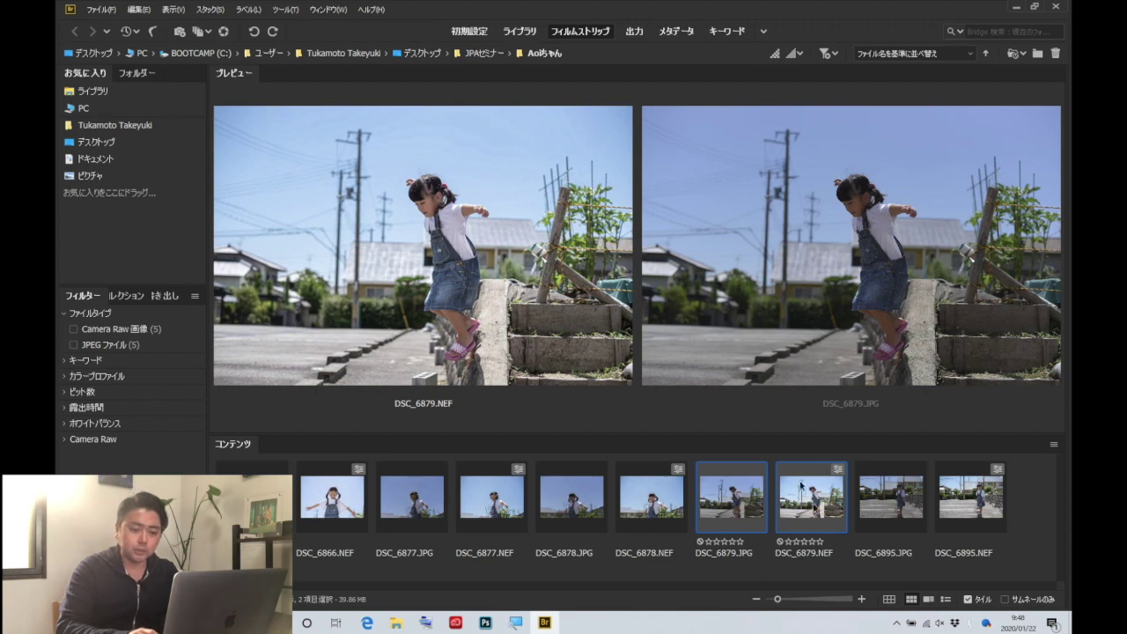
Step: Open DSC_6879 NEF and JPG in Photoshop and make the JPG document active
double_click(718, 505)
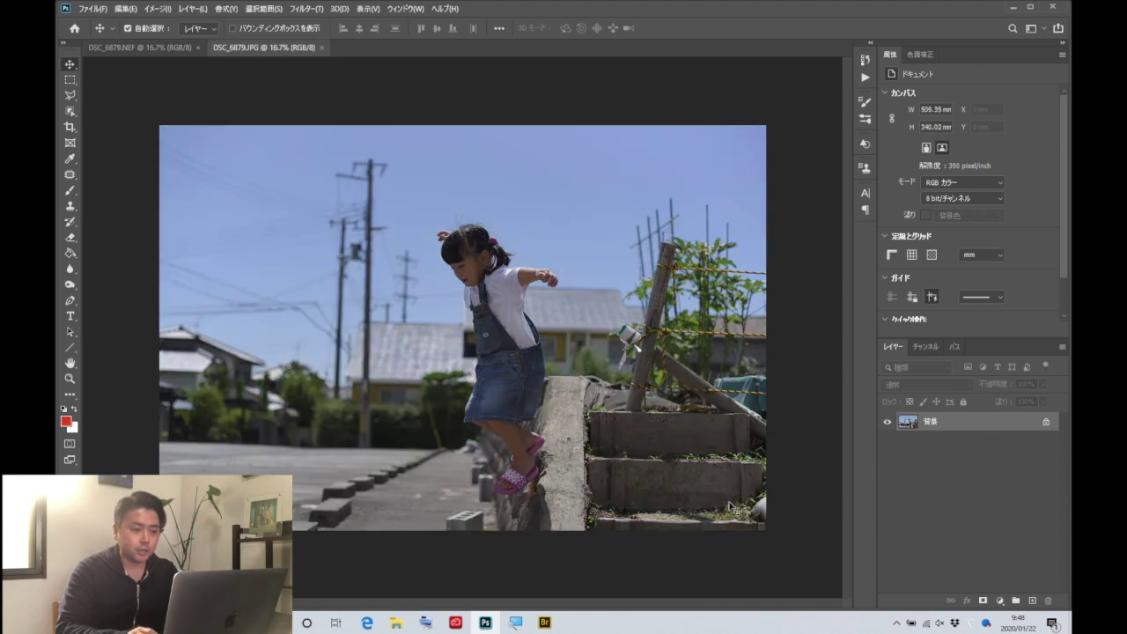
left_click(145, 48)
left_click(254, 49)
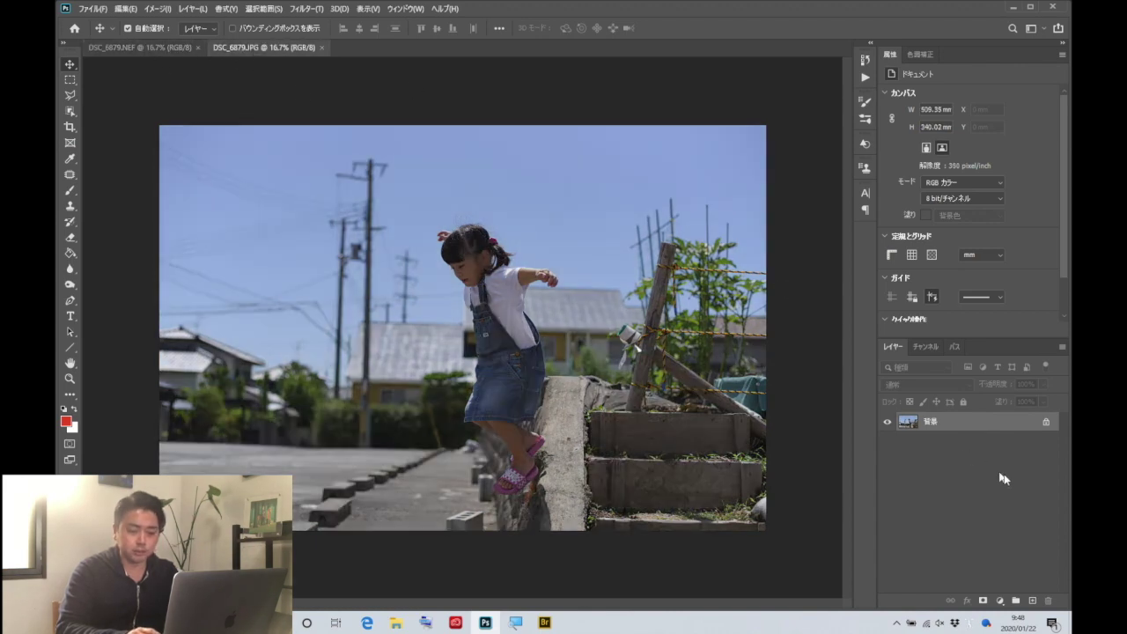
Step: Add a トーンカーブ Curves layer raising the curve to brighten the JPG, comparing against the NEF
left_click(1003, 603)
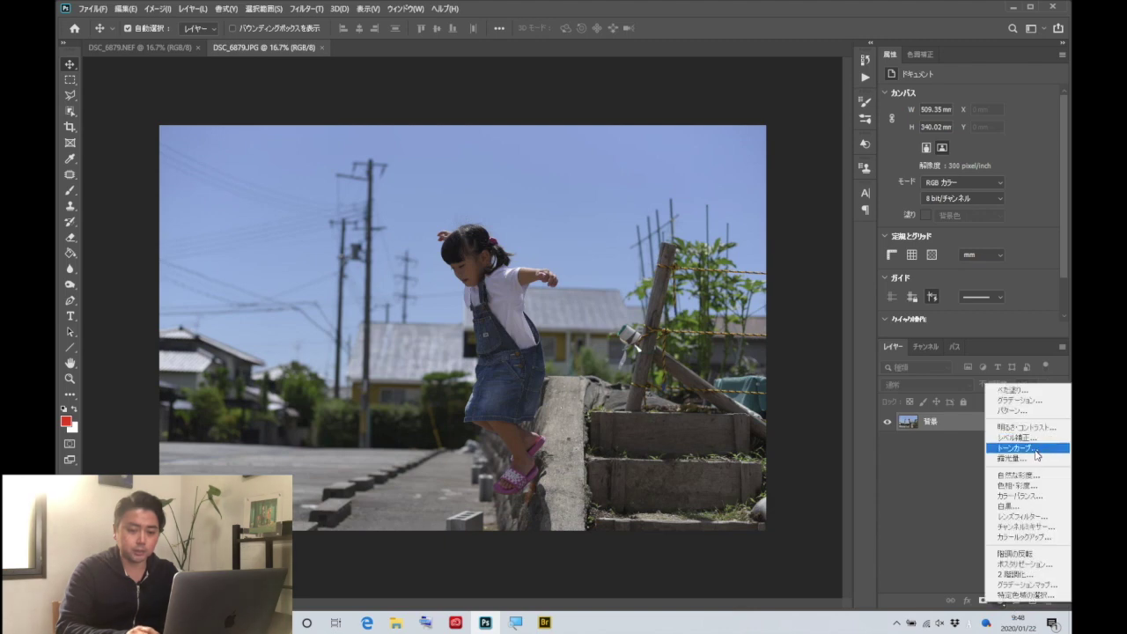
left_click(1021, 455)
left_click_drag(975, 198, 974, 164)
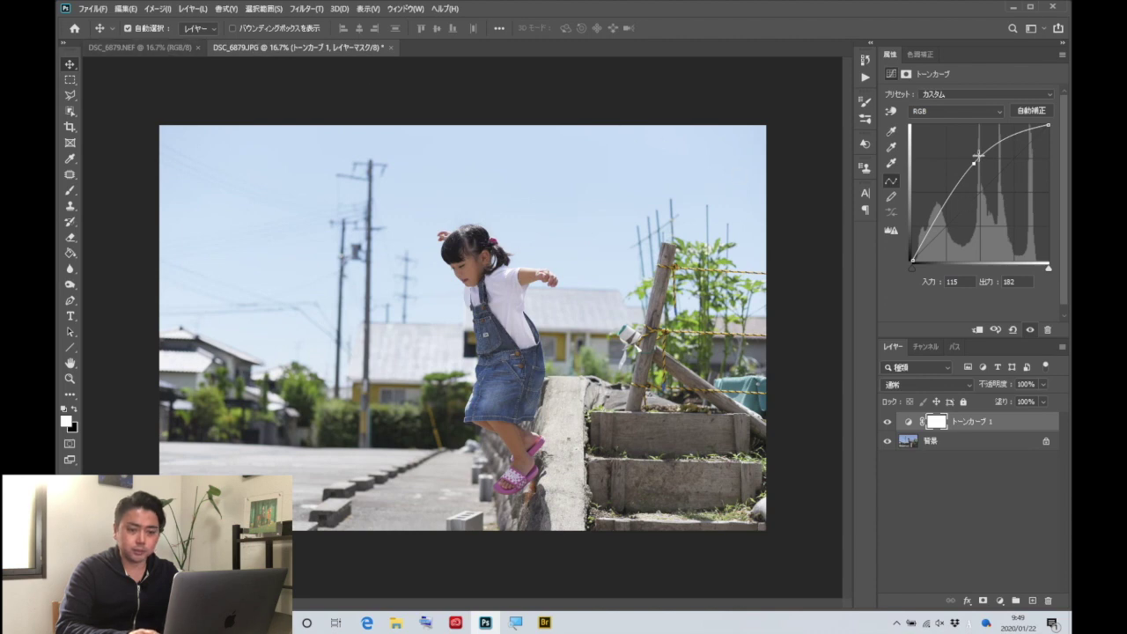
left_click_drag(976, 163, 978, 162)
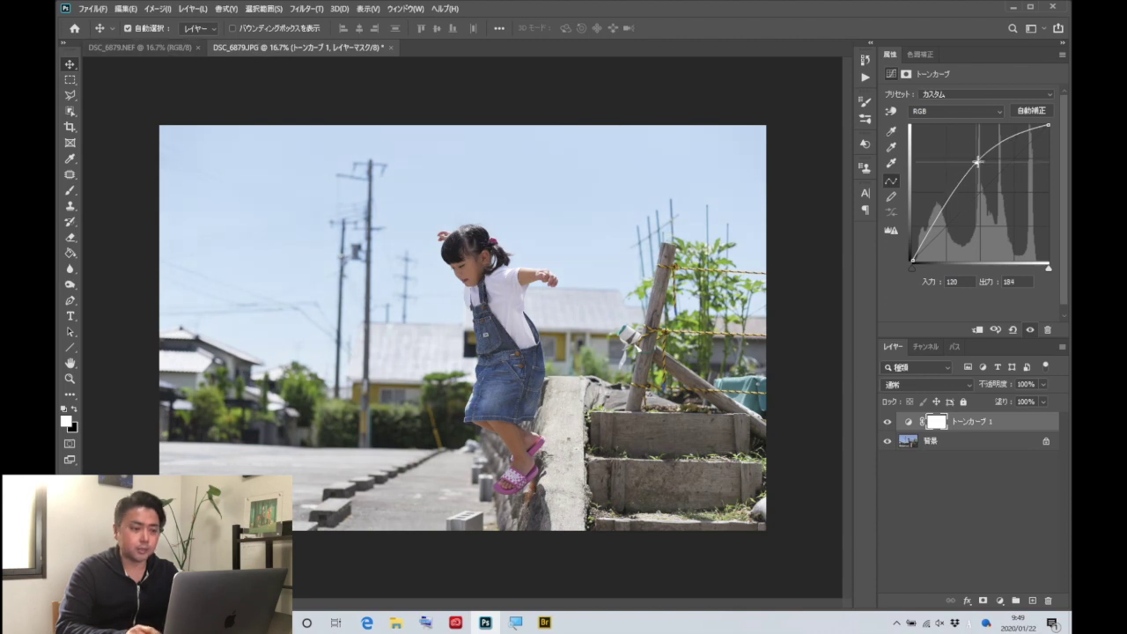
left_click(150, 48)
left_click(281, 48)
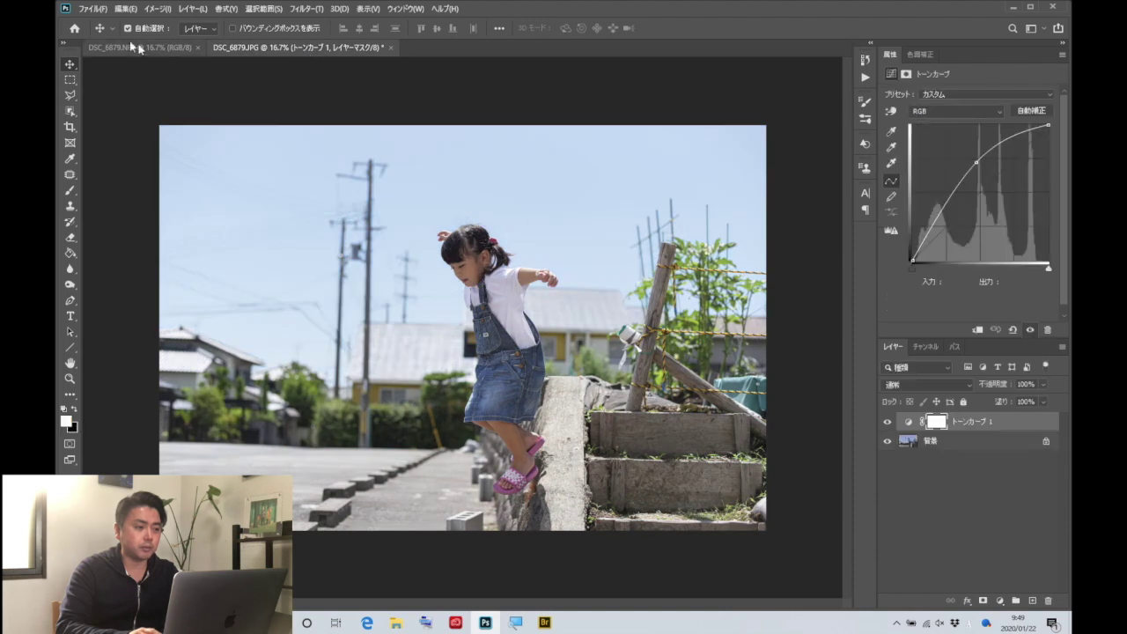
left_click(141, 48)
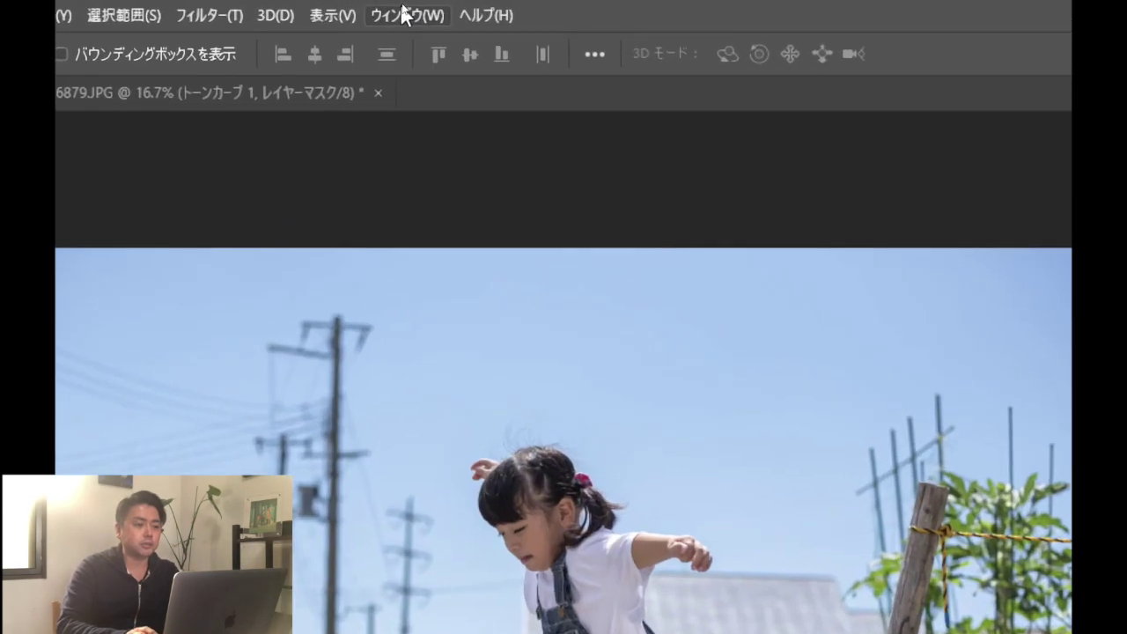
Step: Tile DSC_6879.NEF and DSC_6879.JPG side by side in a 2-up layout
left_click(403, 8)
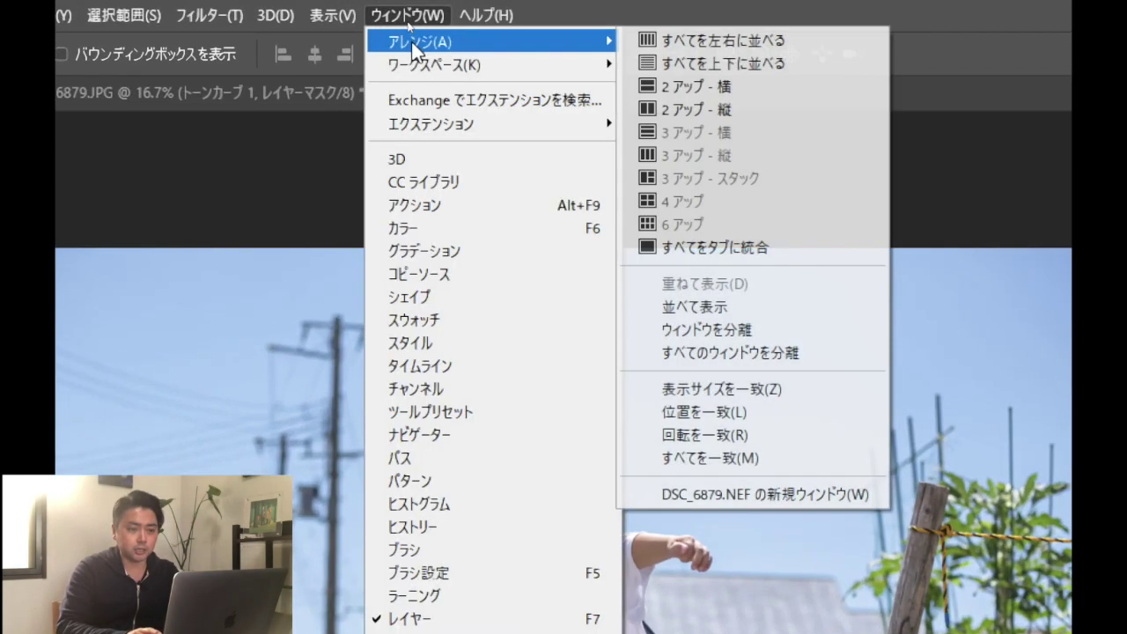
mouse_move(420, 41)
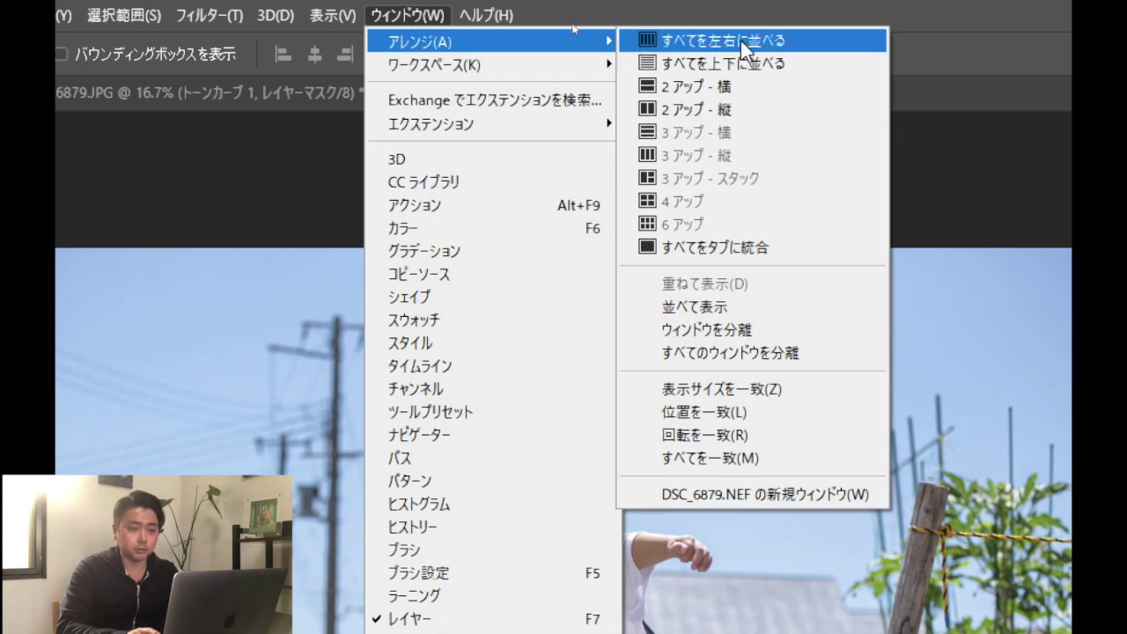
left_click(679, 110)
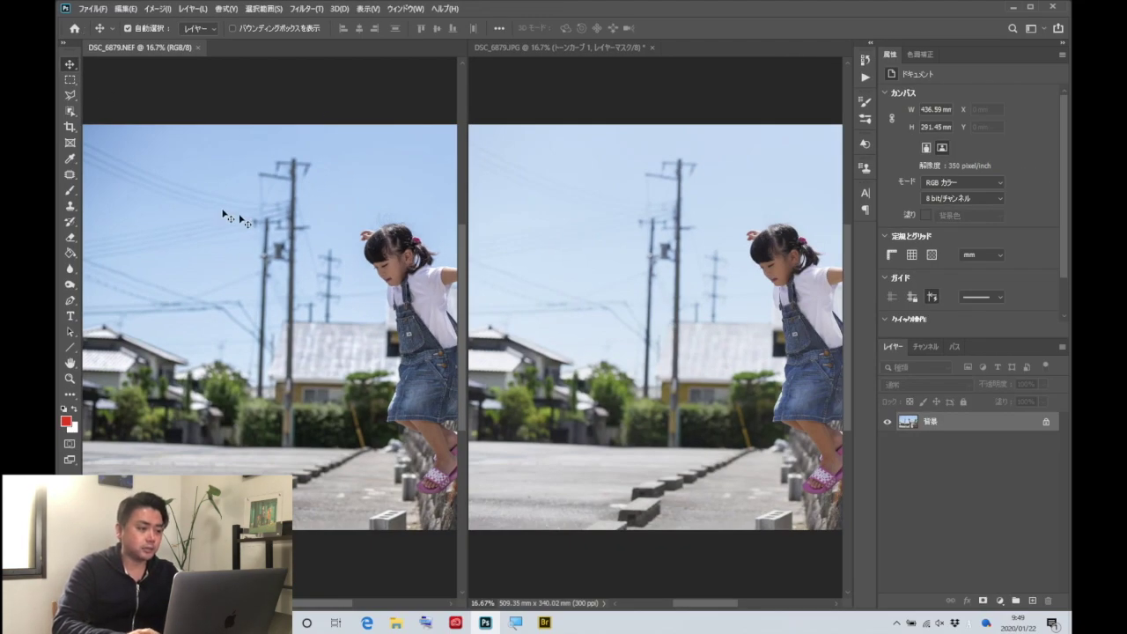
left_click(753, 254)
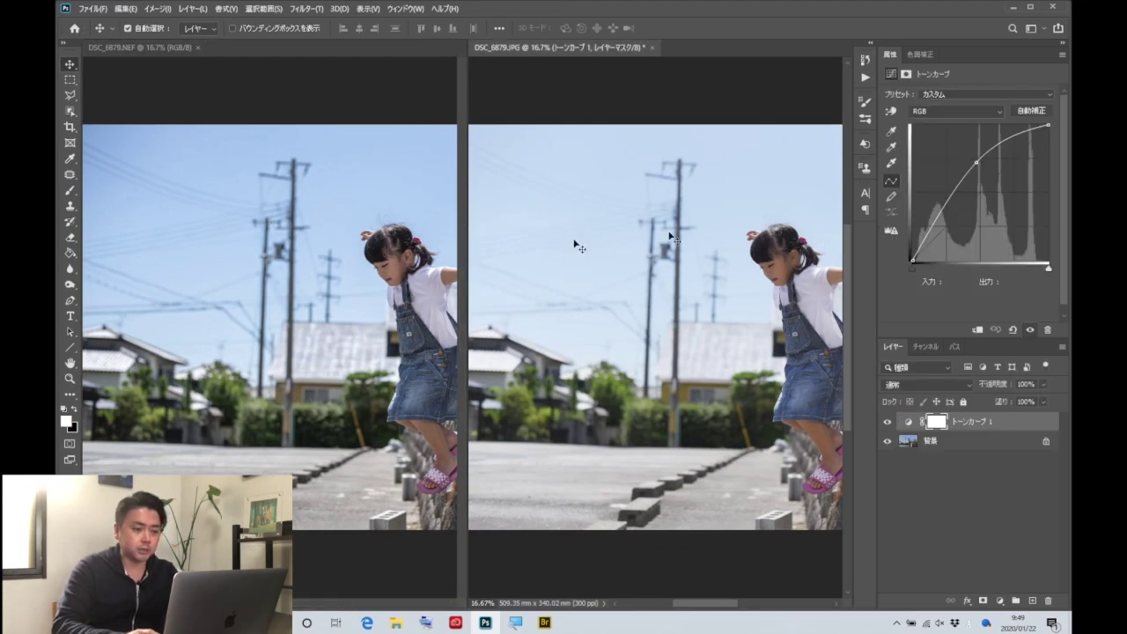
left_click(370, 254)
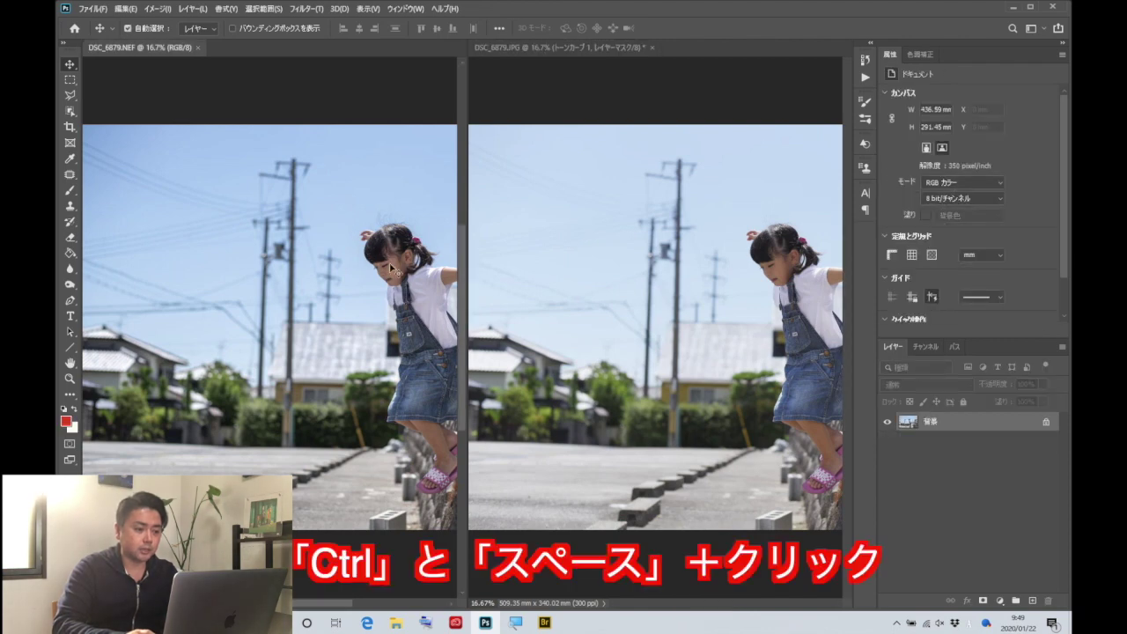
Step: Zoom the NEF to 100% on the girl's hair and match the JPG view to it
left_click(390, 264, "ctrl")
left_click(390, 264, "ctrl")
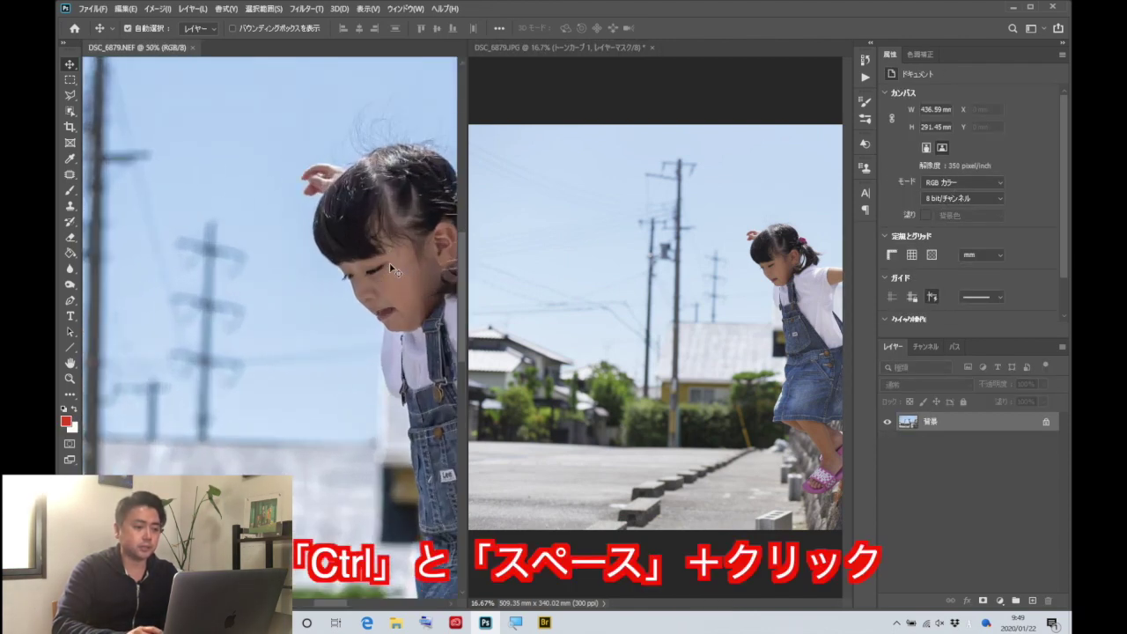
left_click(329, 283, "ctrl")
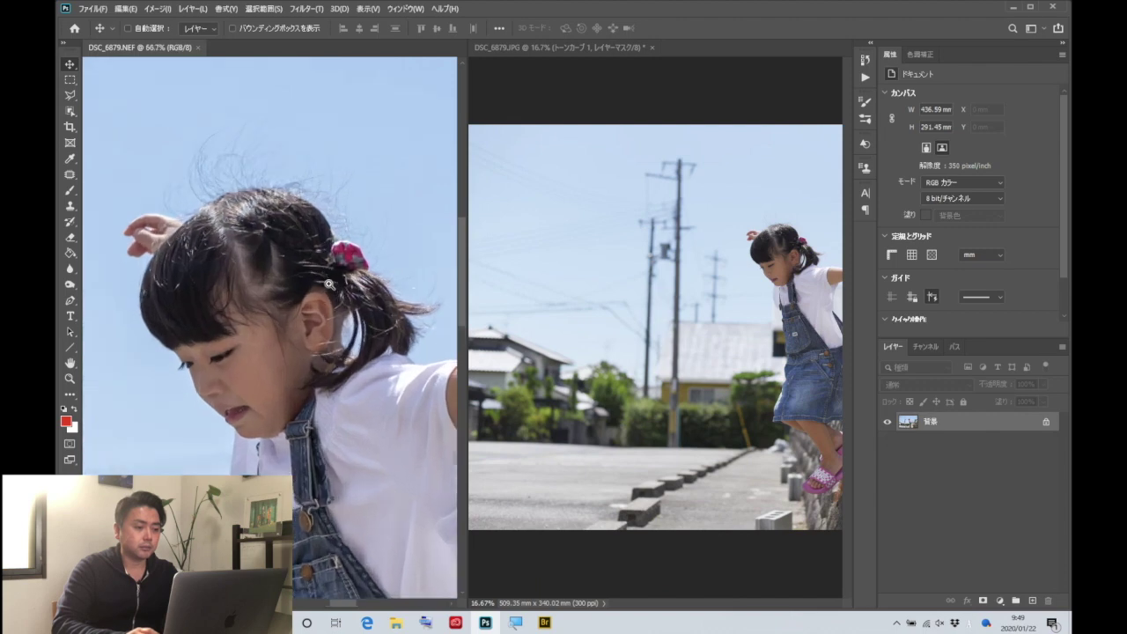
left_click(329, 284, "ctrl")
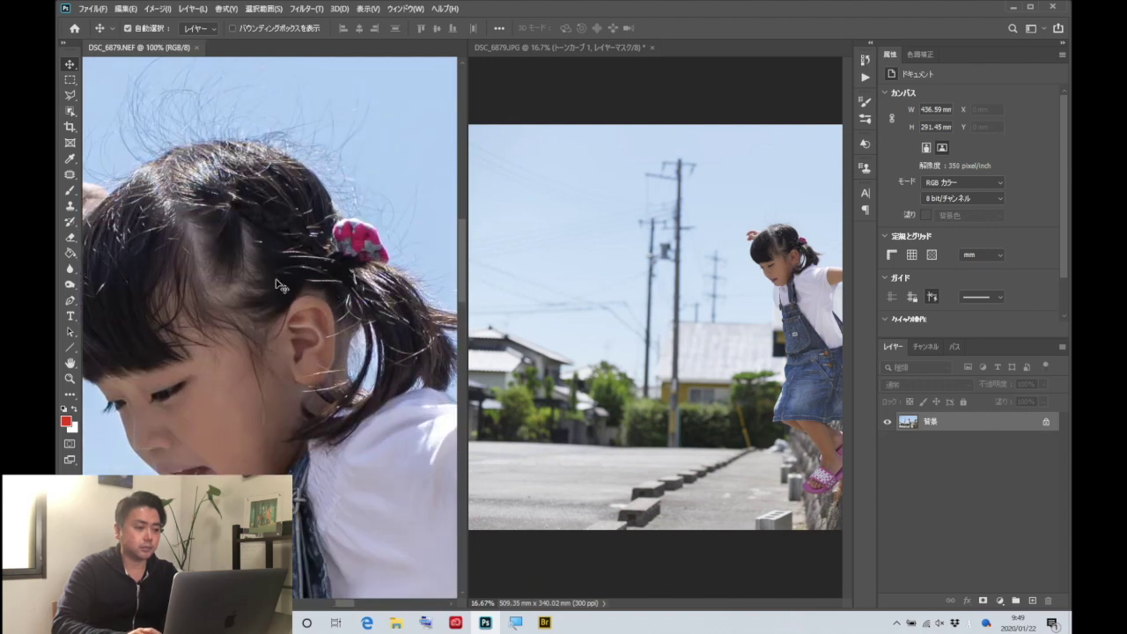
scroll(220, 277, "left", 5)
scroll(220, 277, "up", 2)
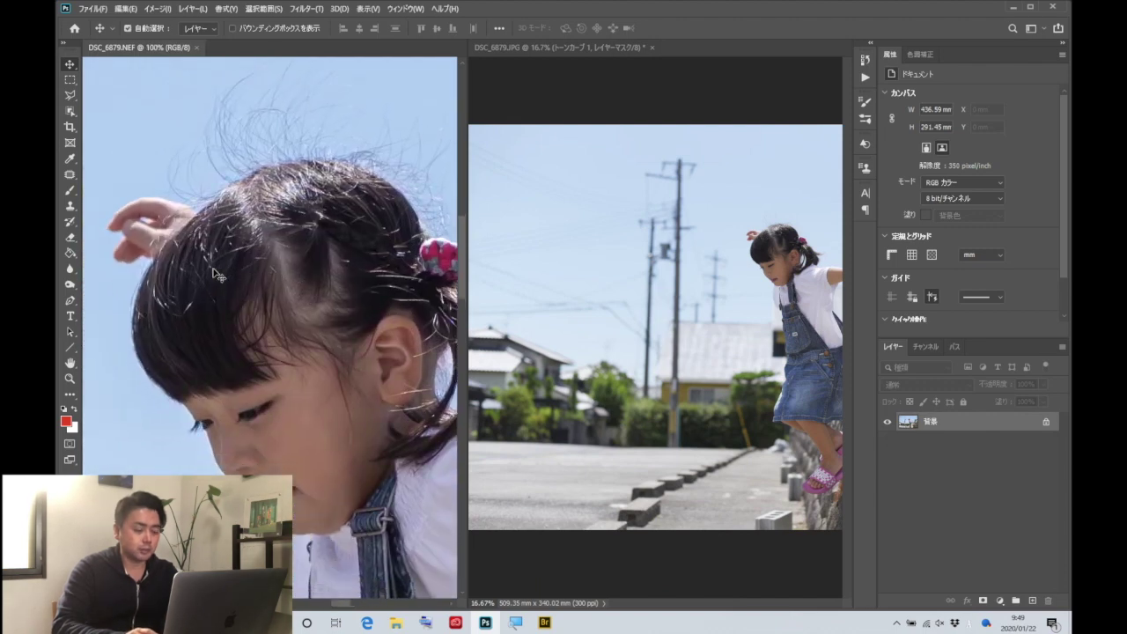
scroll(317, 296, "right", 3)
scroll(317, 296, "right", 2)
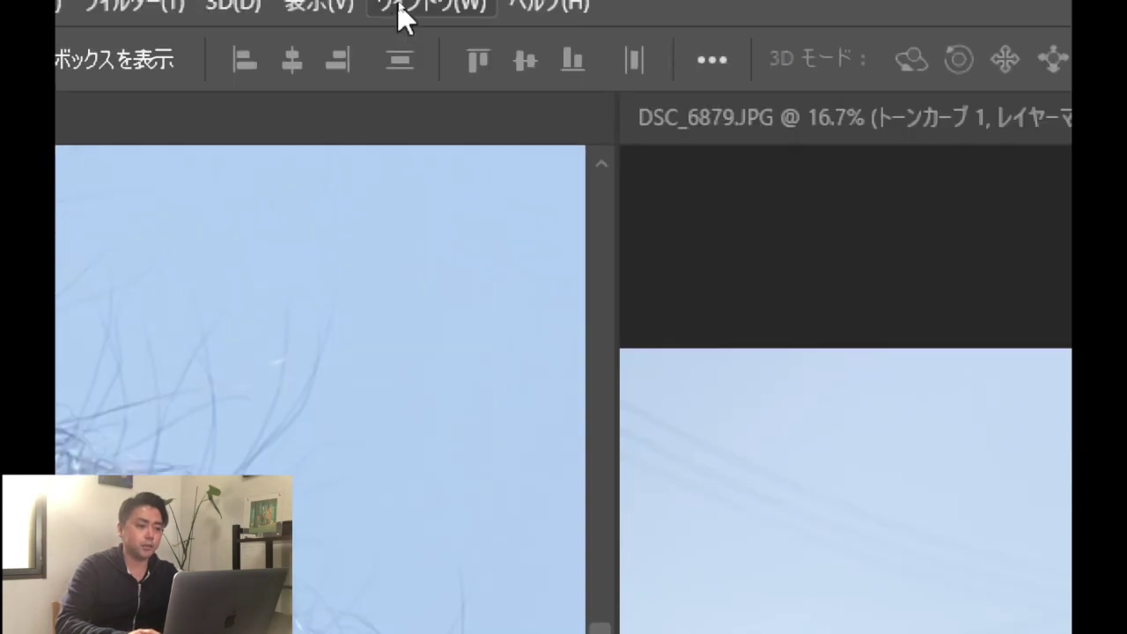
left_click(399, 11)
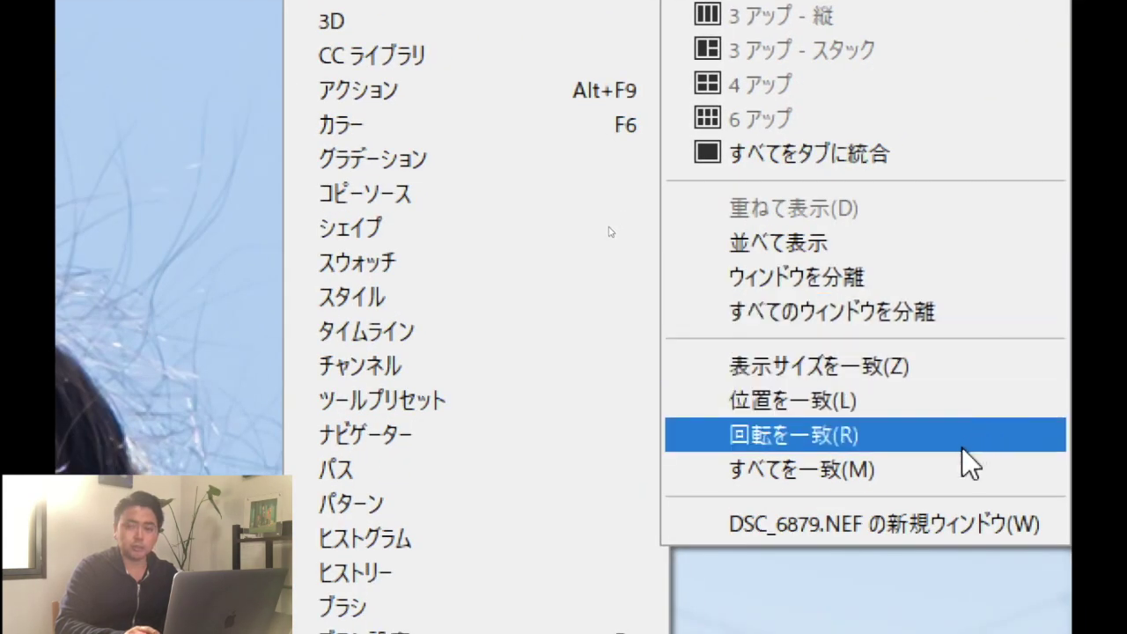
left_click(953, 468)
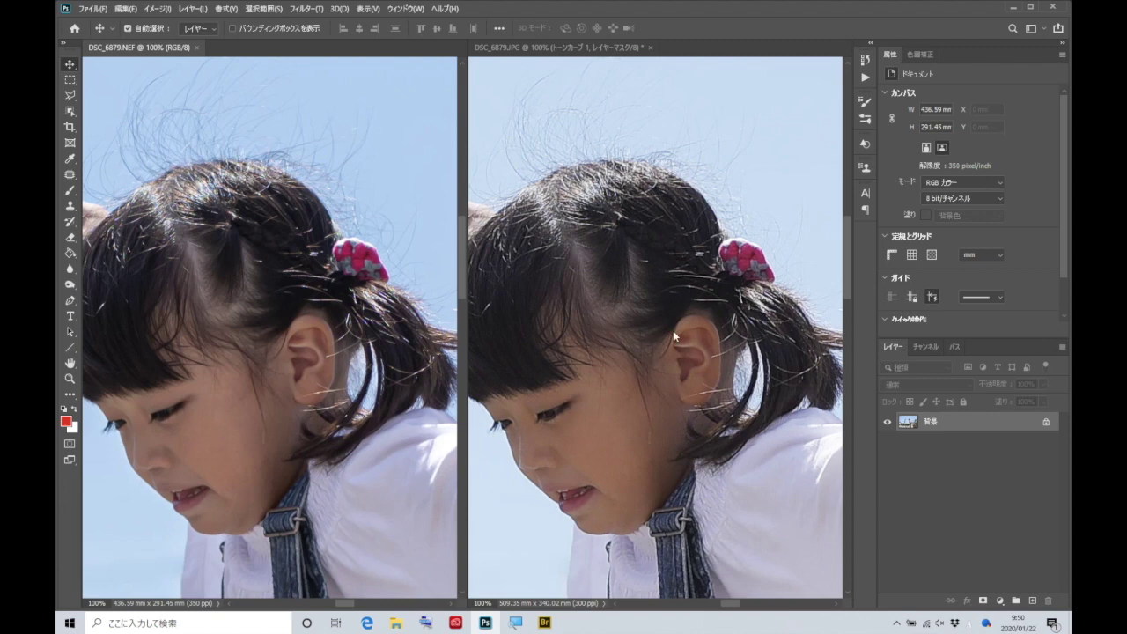
Step: Zoom the JPG version in on the girl's face
key("ctrl+shift+z")
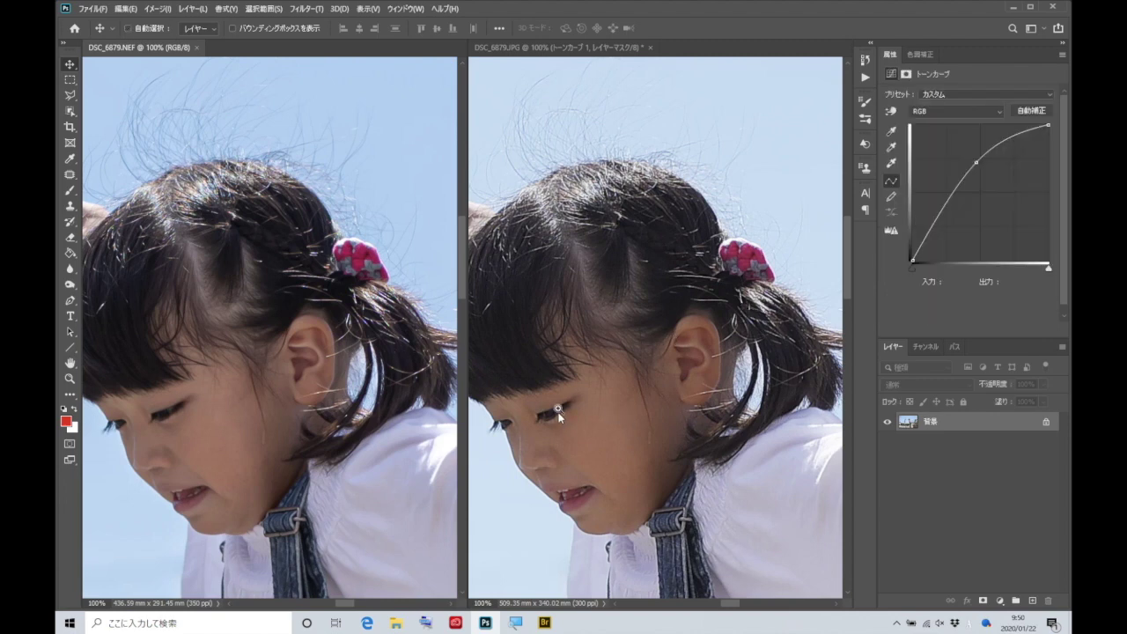
key("ctrl+plus")
key("ctrl+plus")
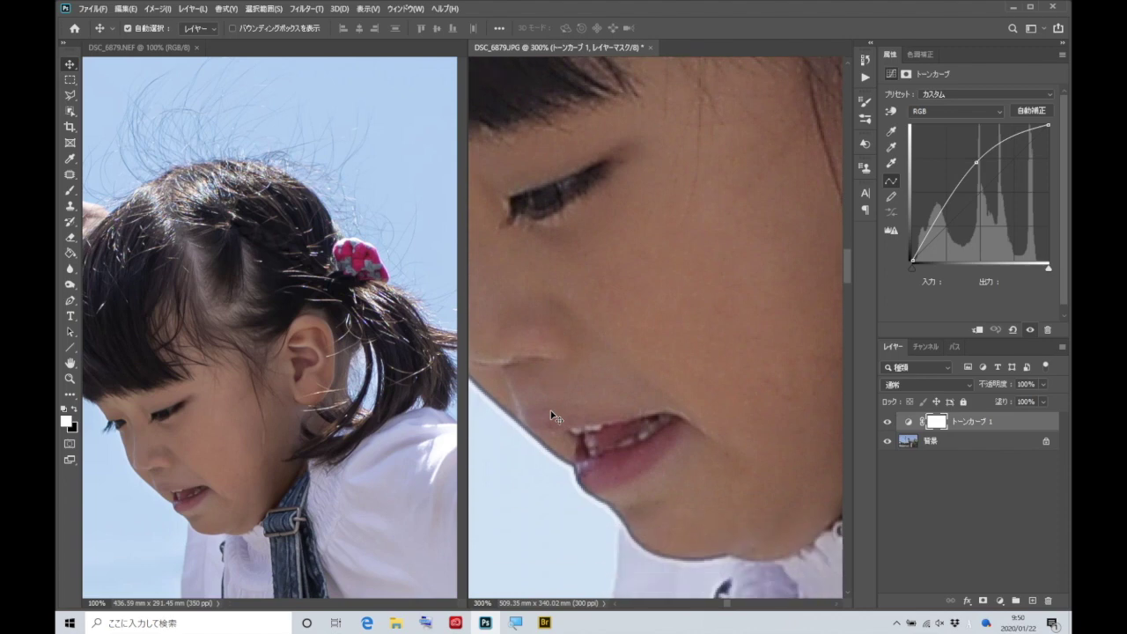
scroll(577, 391, "down", 1)
scroll(572, 395, "down", 1)
scroll(571, 394, "left", 2)
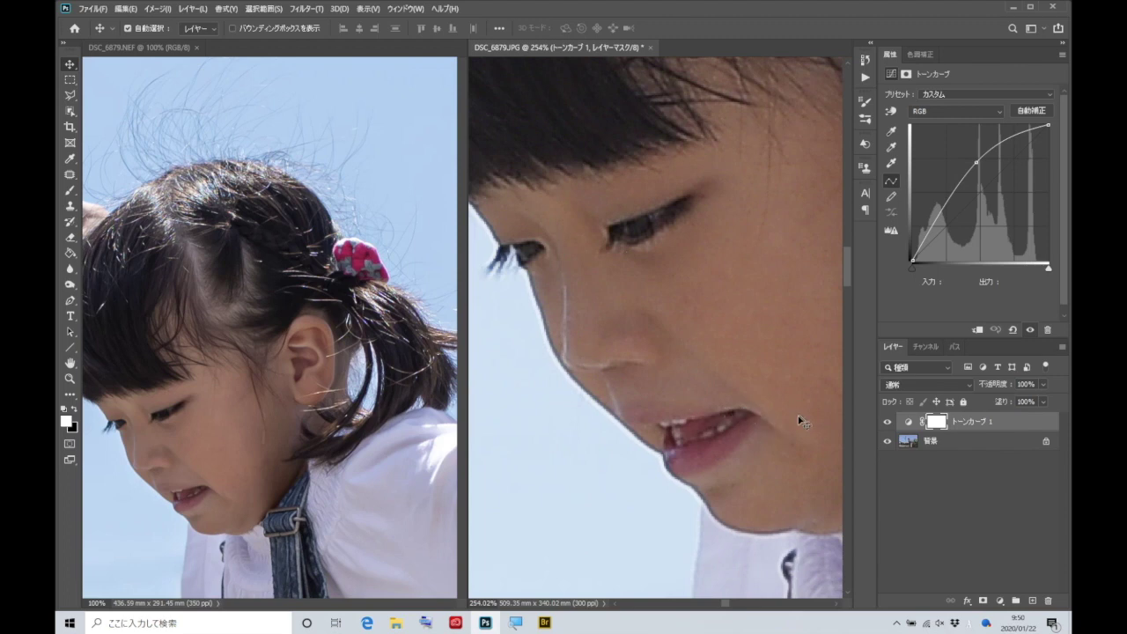
Step: Bring the NEF version's eyes, nose and mouth into view at about 224%
left_click(172, 447)
scroll(170, 447, "up", 1)
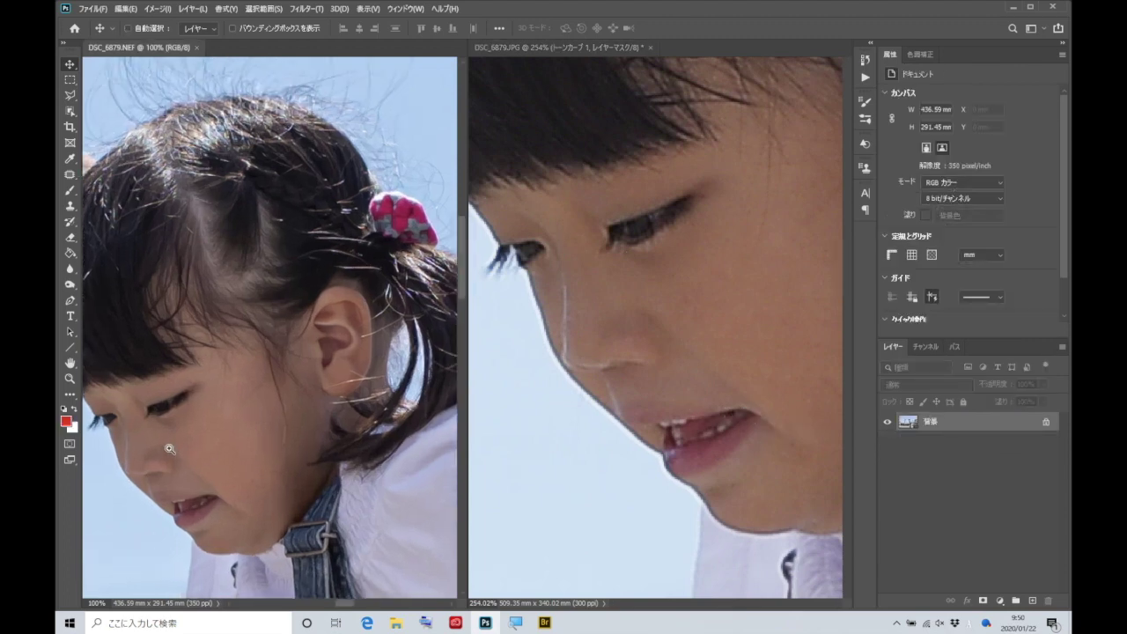
scroll(169, 448, "up", 1)
scroll(169, 446, "down", 2)
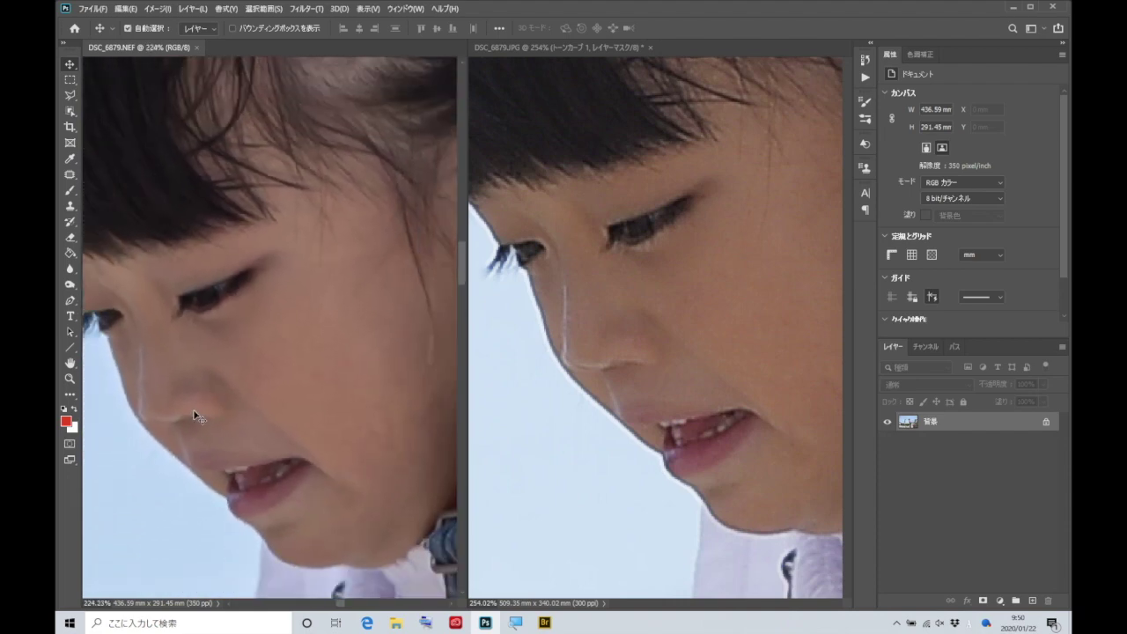
scroll(196, 416, "left", 2)
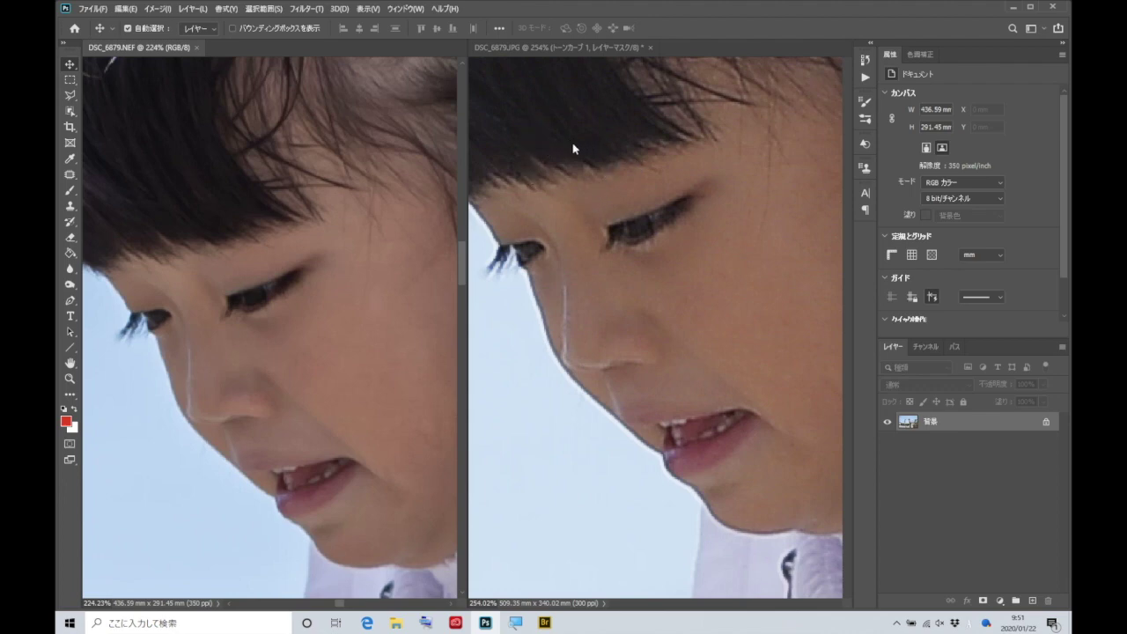
Step: Scroll the JPG version up to the top of the girl's hair and the hand
scroll(275, 212, "down", 1)
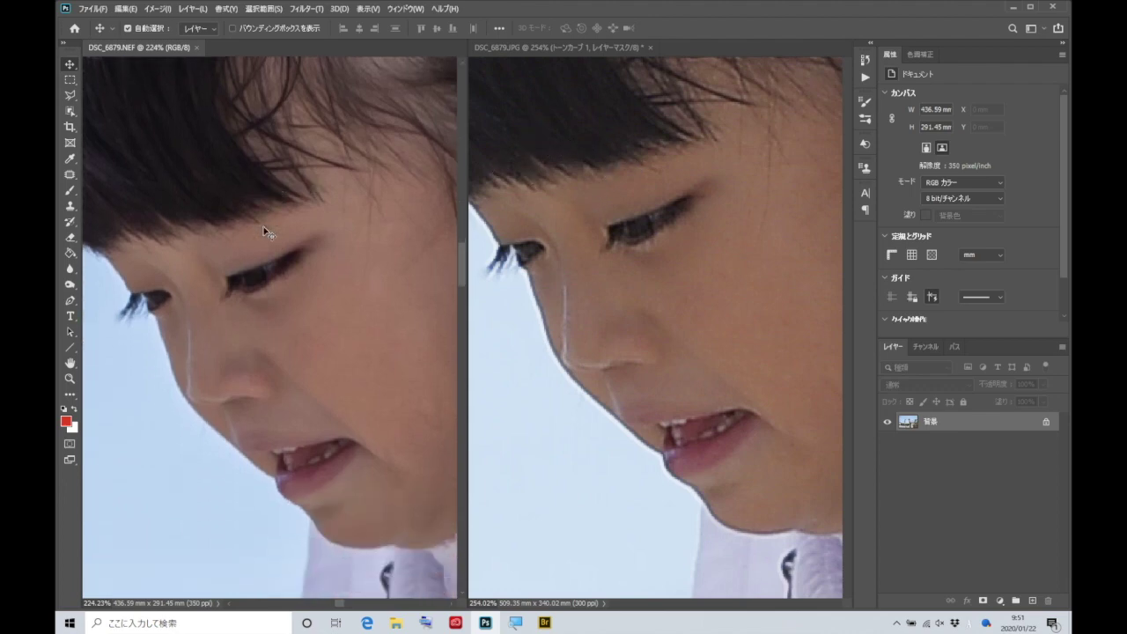
left_click(560, 221)
scroll(572, 246, "up", 3)
scroll(576, 254, "up", 3)
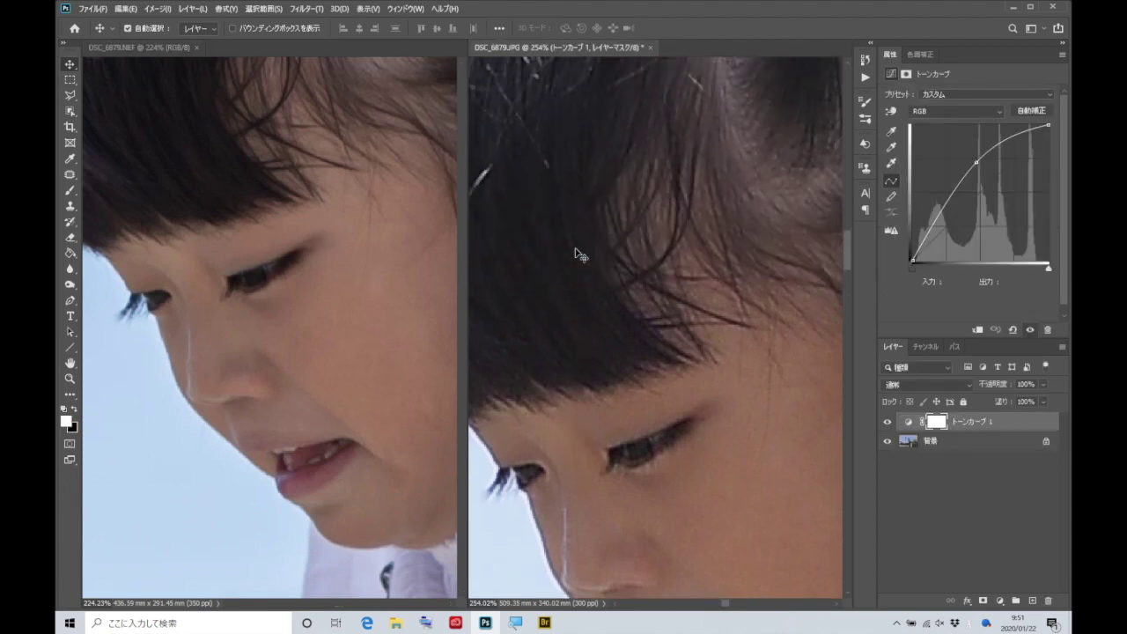
scroll(576, 254, "up", 1)
scroll(581, 256, "left", 2)
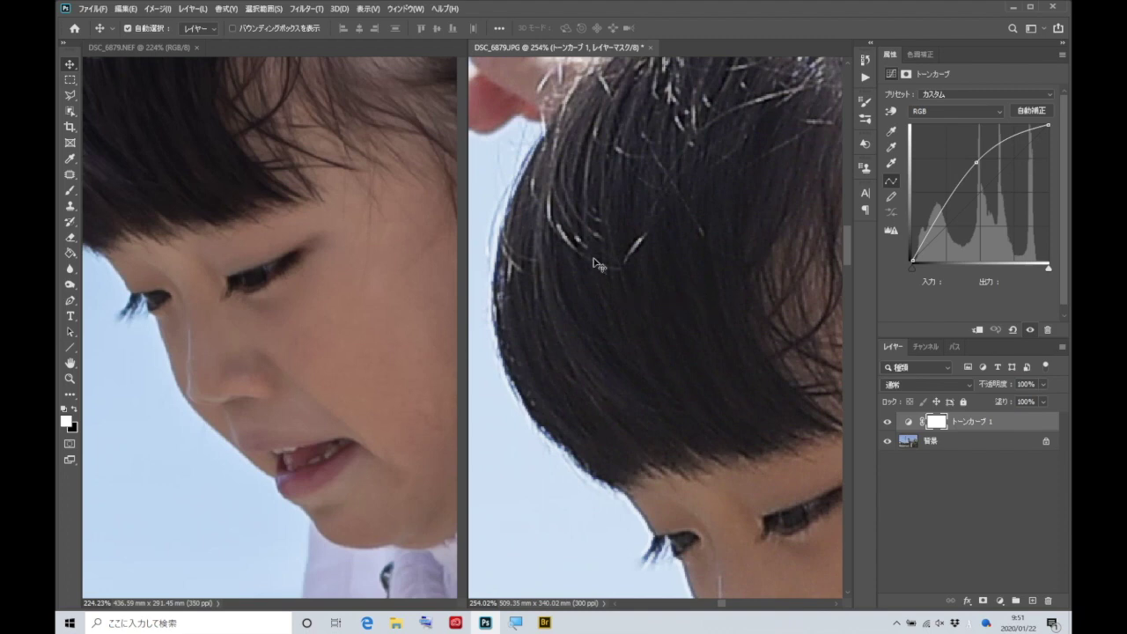
Step: Scroll the NEF version up to the same hair-top and hand area
left_click(294, 223)
scroll(265, 224, "left", 5)
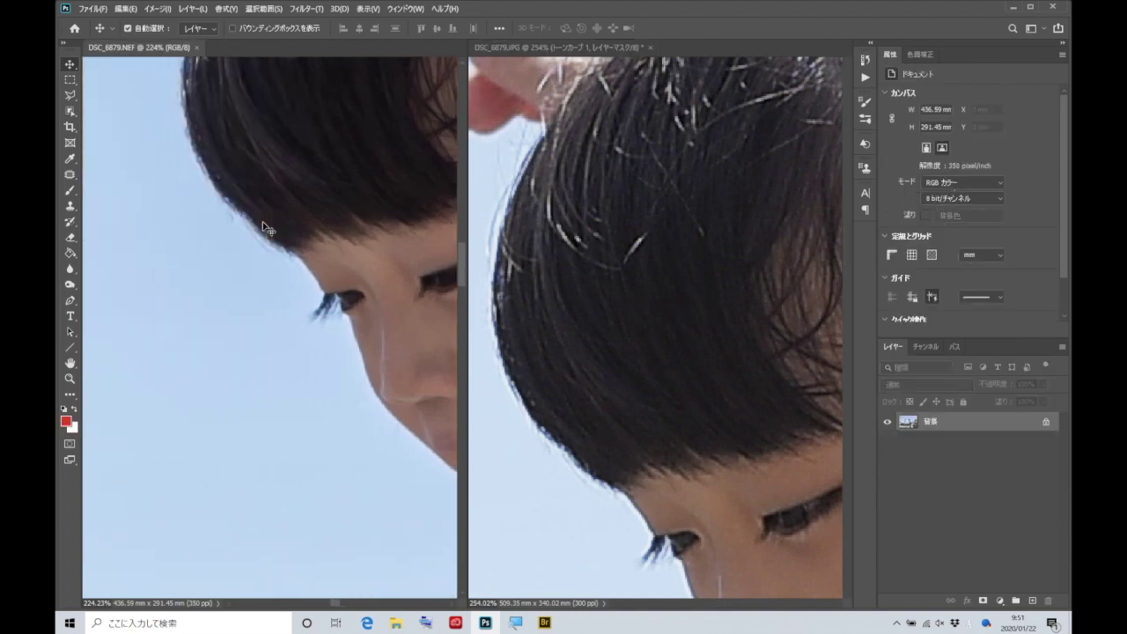
scroll(264, 225, "down", 2)
scroll(264, 227, "up", 3)
scroll(264, 228, "up", 3)
scroll(264, 227, "up", 1)
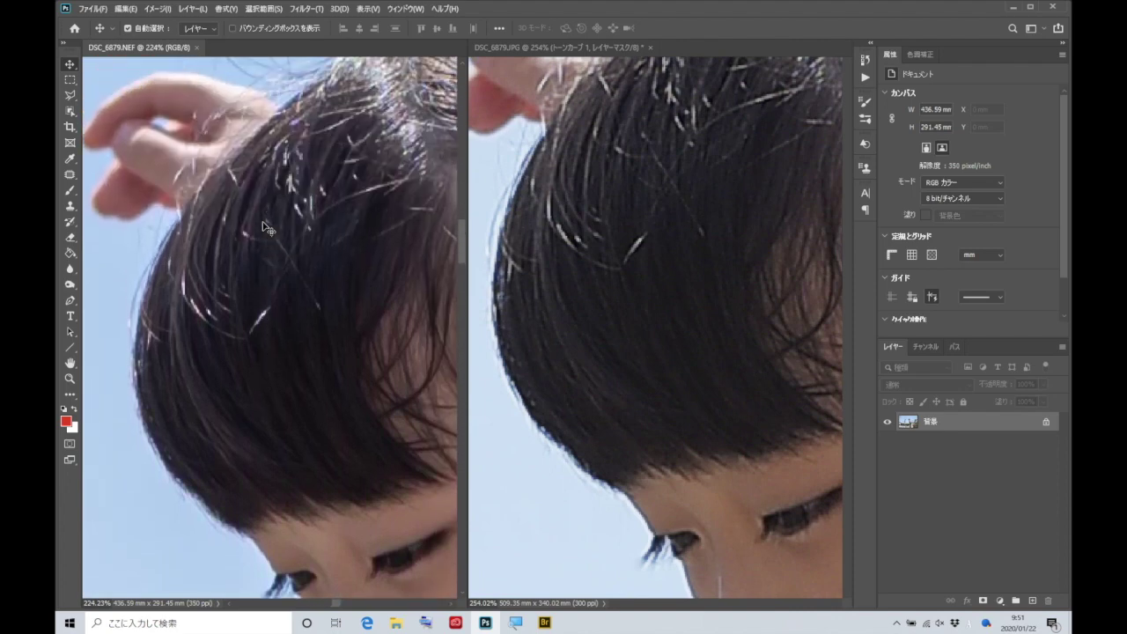
scroll(263, 226, "right", 1)
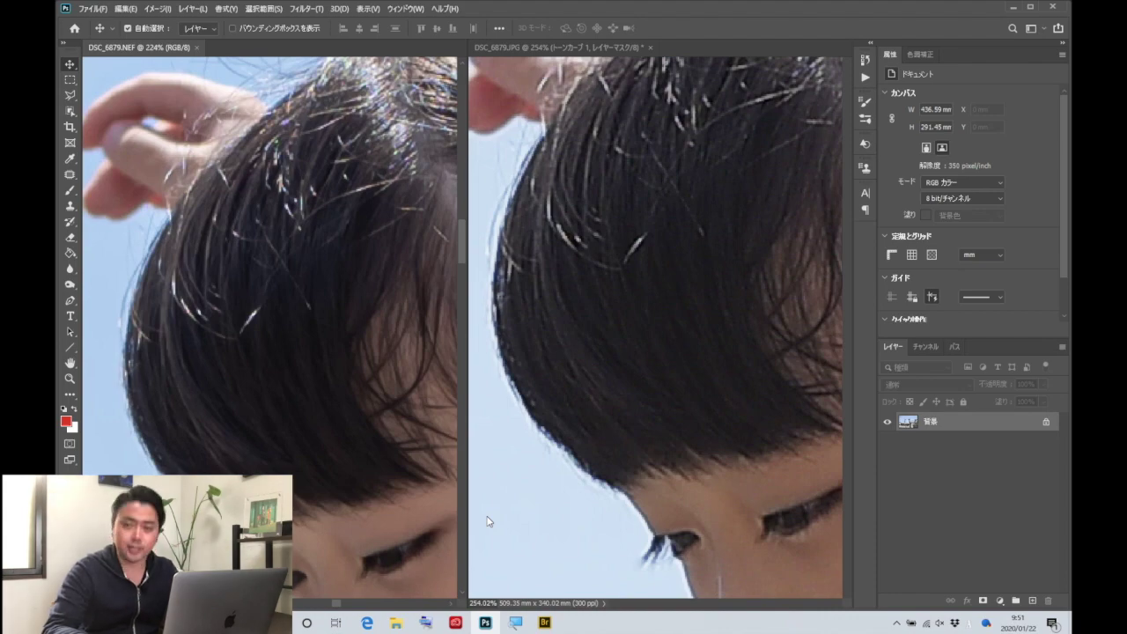
Step: Minimize Photoshop and Bridge, go up to JPAセミナー, and open 修復ツール.jpg in Photoshop
left_click(1012, 8)
left_click(1016, 10)
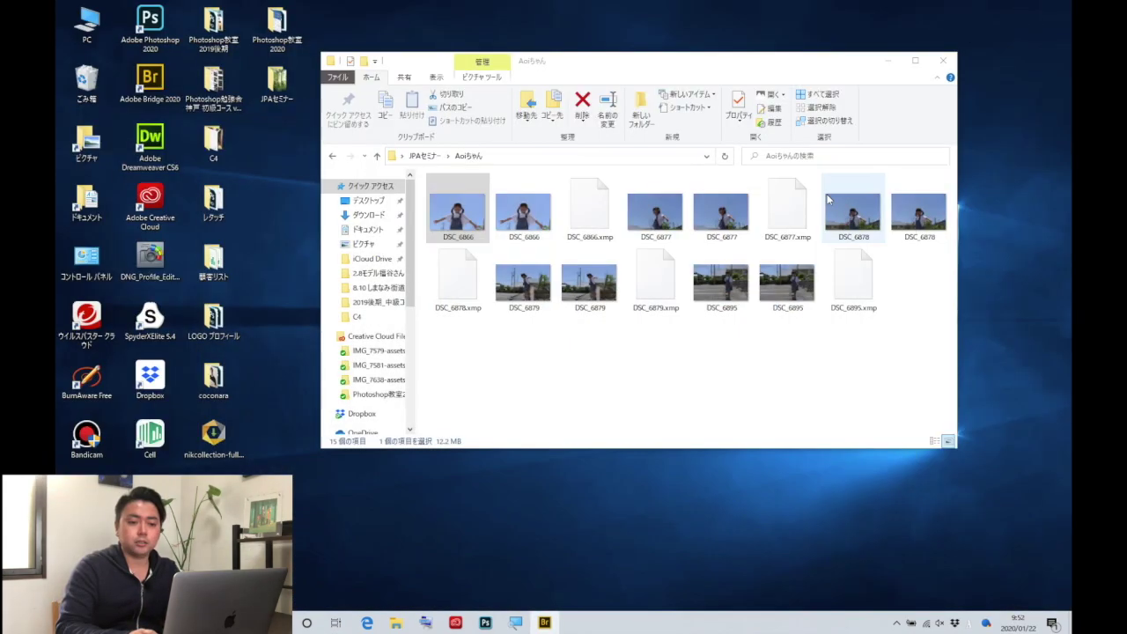
key("alt+Up")
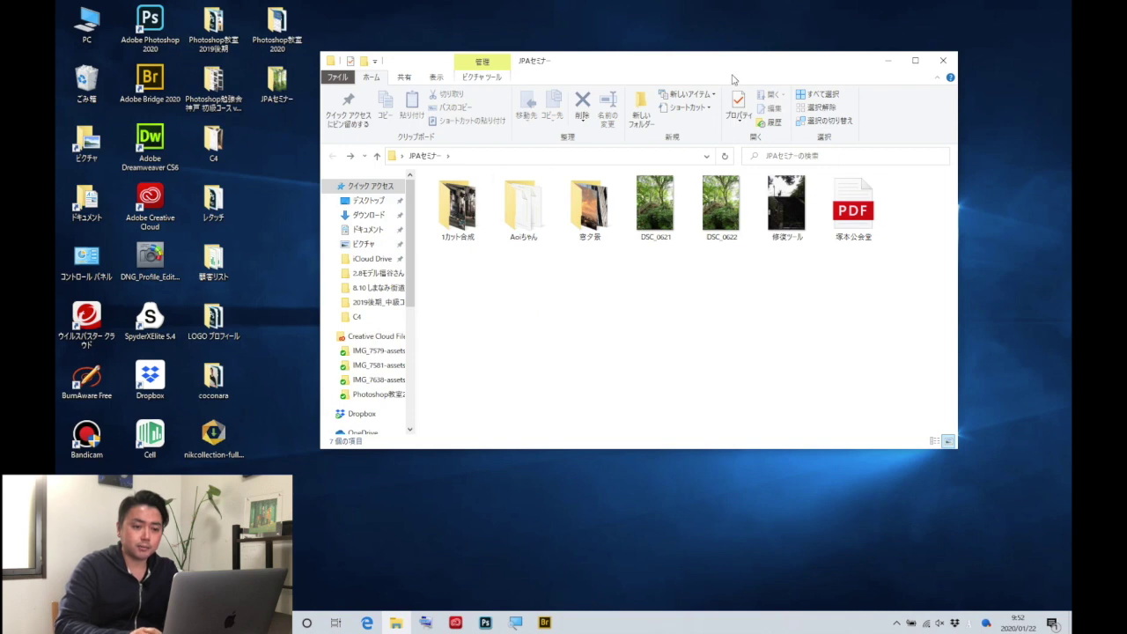
mouse_move(786, 204)
left_mouse_down()
mouse_move(345, 116)
mouse_move(157, 23)
left_mouse_up()
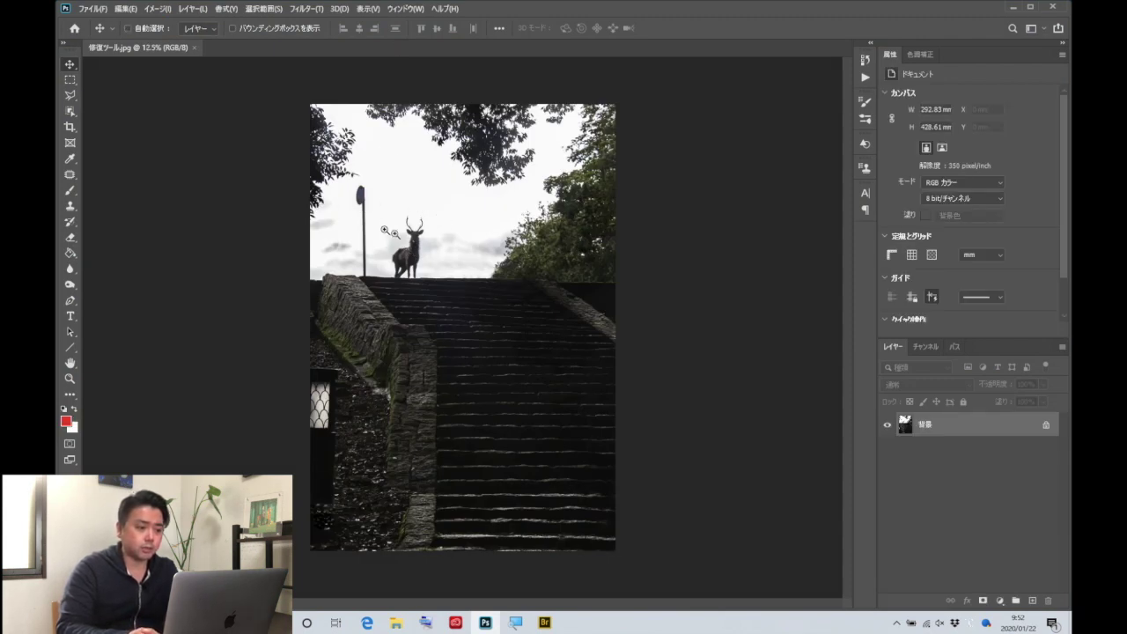
Step: Zoom in and scroll over the stairs, fit the photo to the window, and select the Healing Brush
key("ctrl+plus")
key("ctrl+plus")
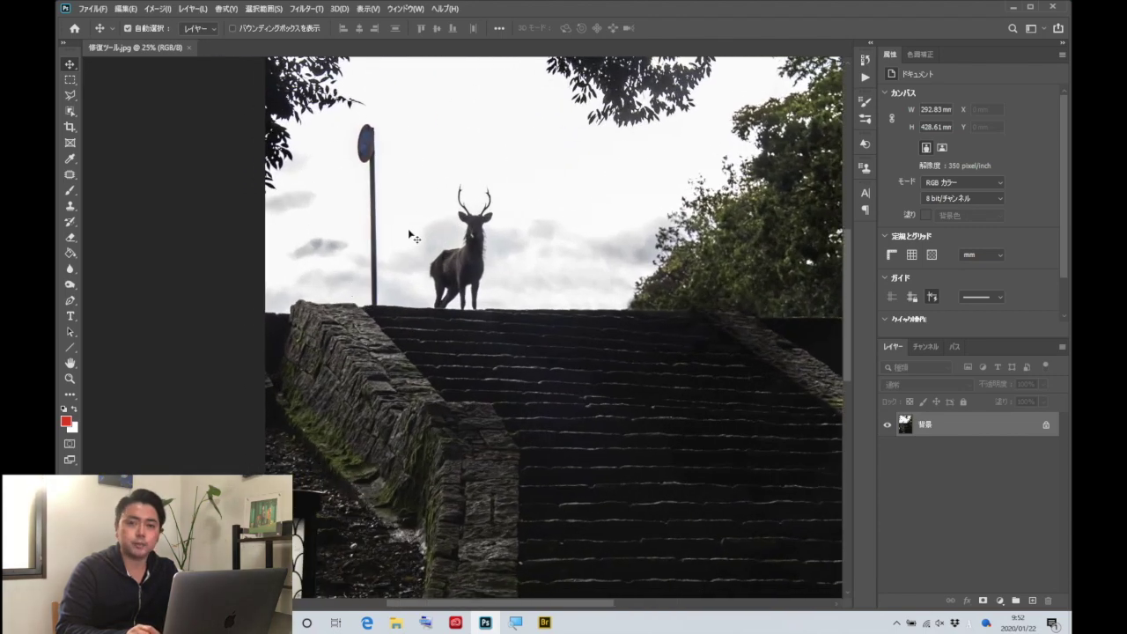
scroll(395, 255, "down", 3)
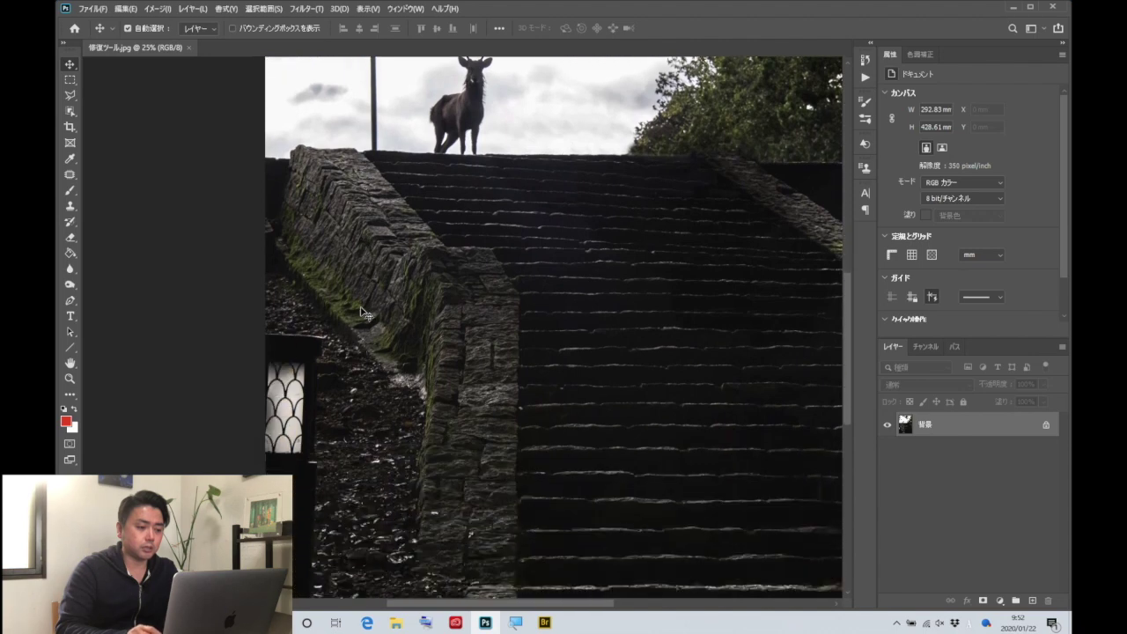
scroll(290, 402, "down", 1)
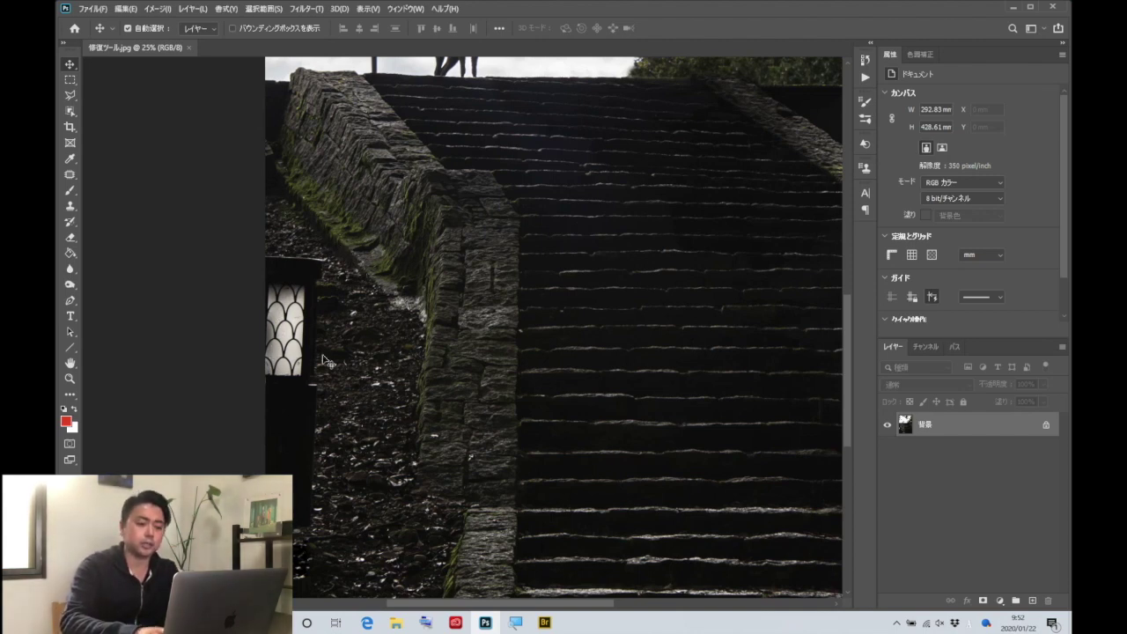
key("ctrl+0")
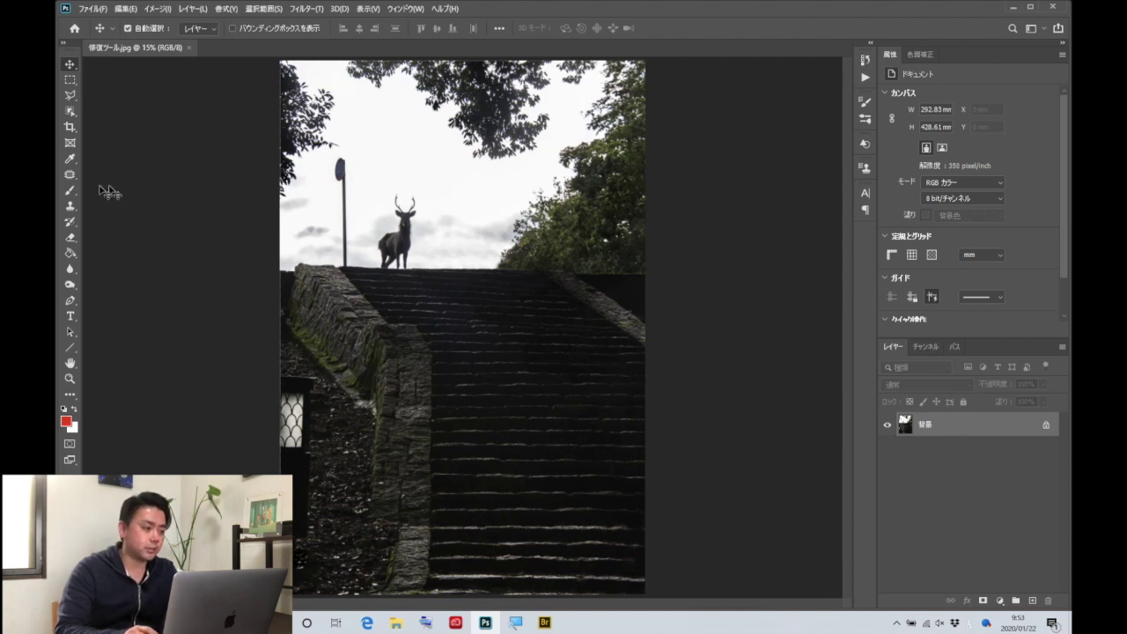
left_click(71, 174)
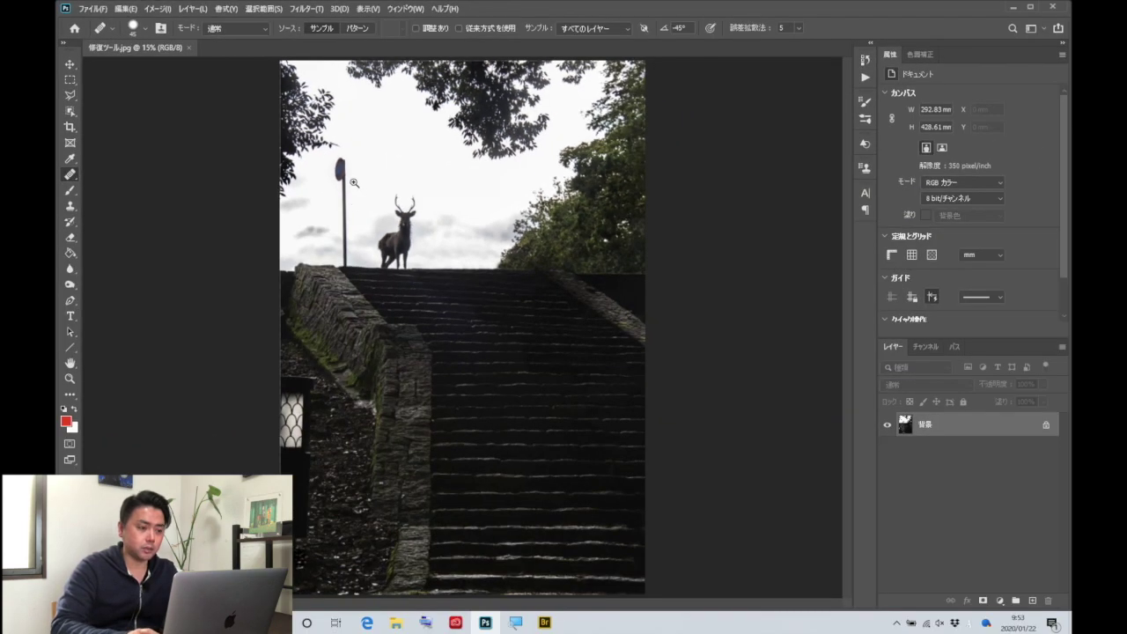
Step: Zoom in near the sign, try painting it out with a larger Healing Brush, then undo
left_click(353, 182, "ctrl")
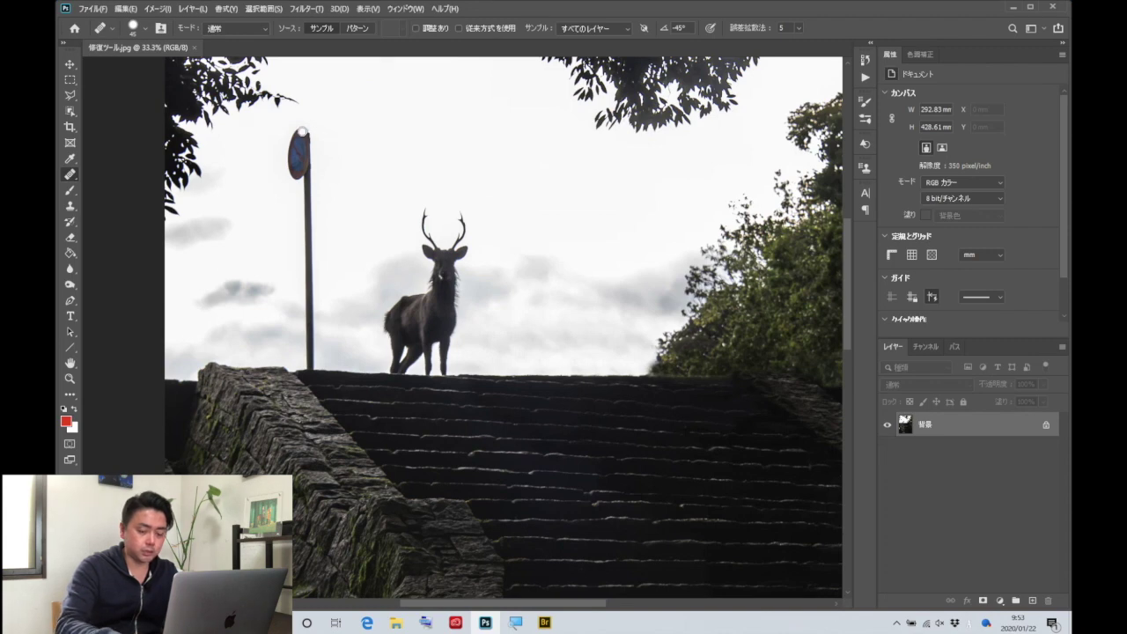
key("bracketright")
left_click_drag(303, 132, 301, 172)
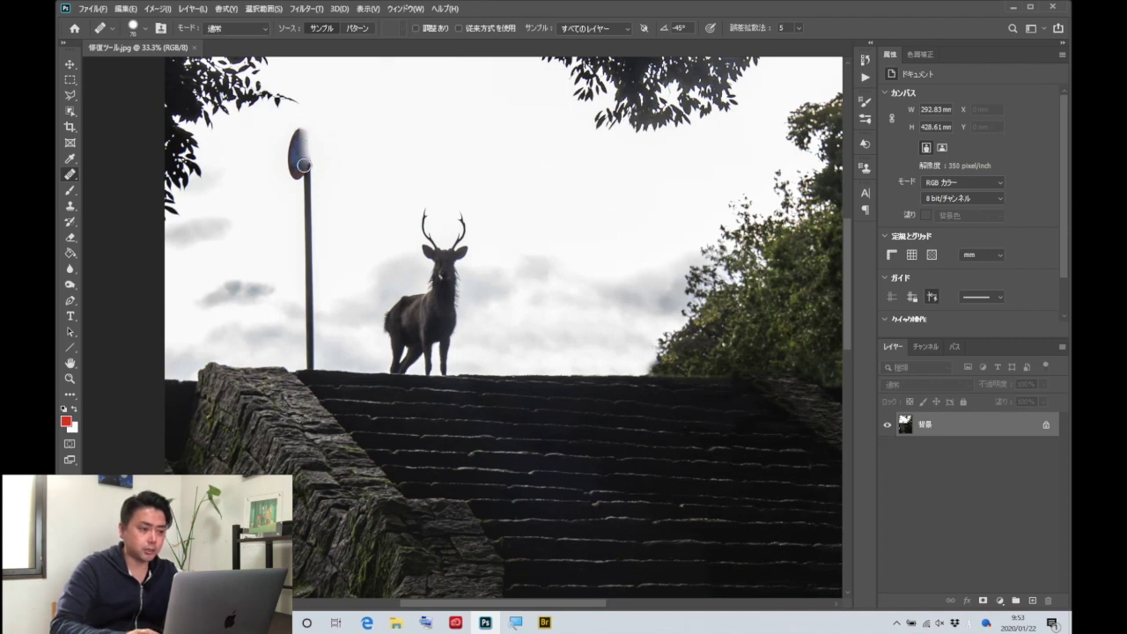
left_click_drag(299, 132, 310, 263)
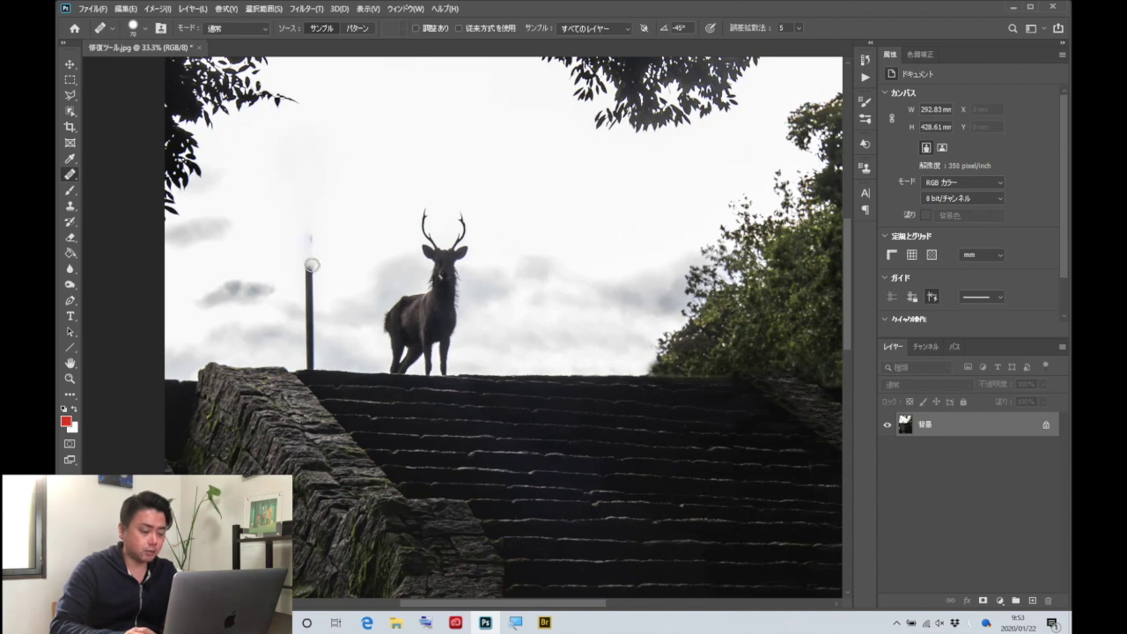
key("ctrl+z")
key("ctrl+z")
key("ctrl+z")
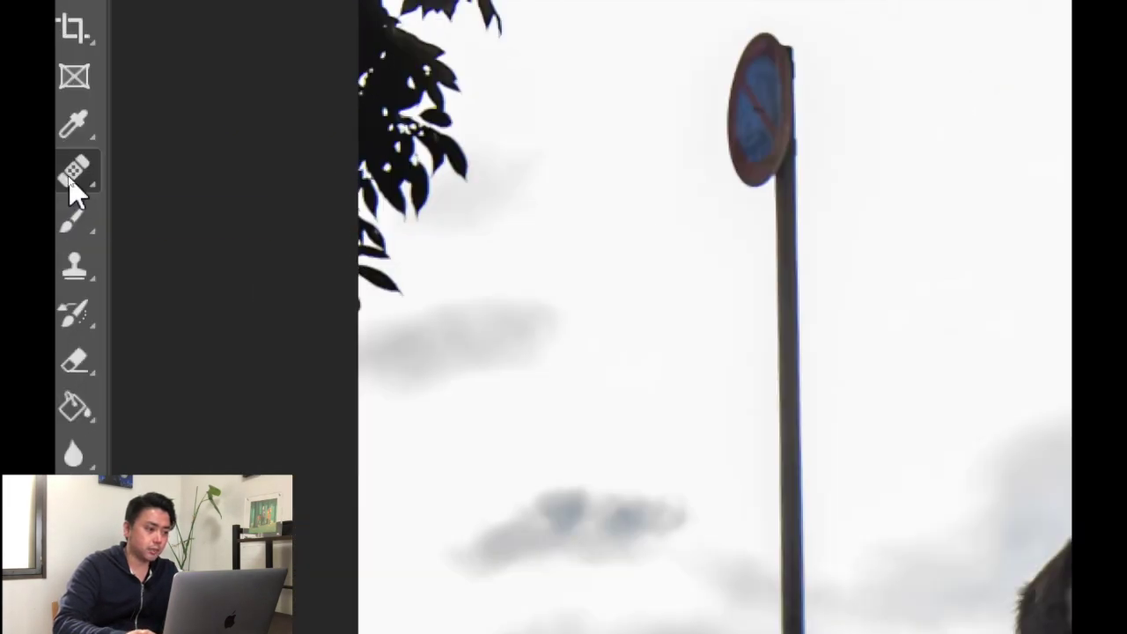
Step: Erase the round sign and pole with the Content-Aware Spot Healing Brush
right_click(70, 177)
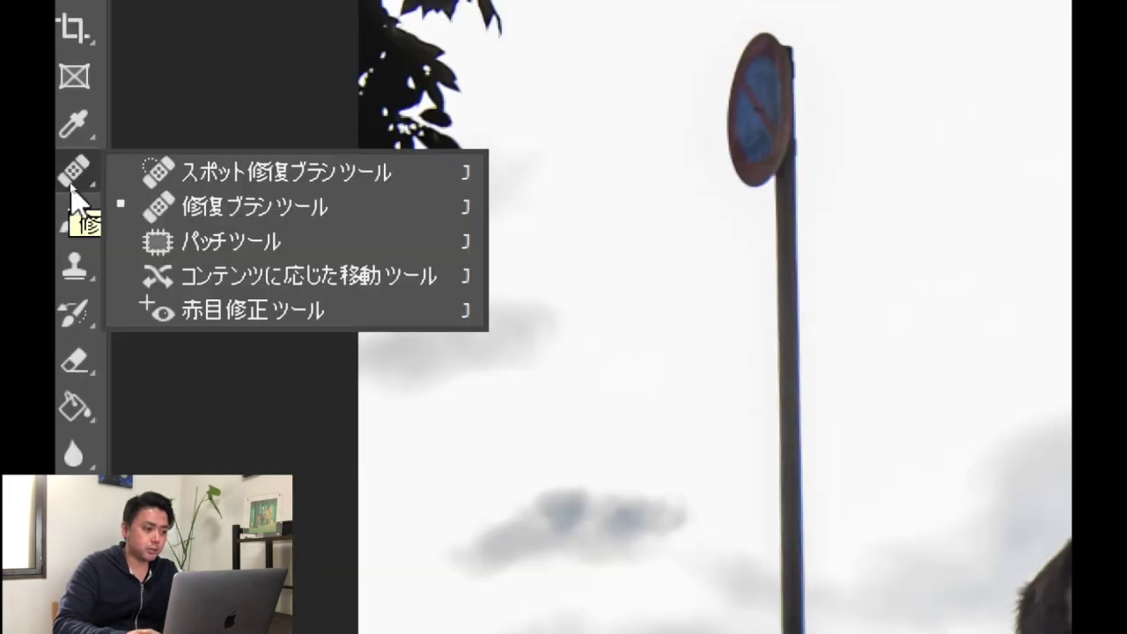
left_click(195, 164)
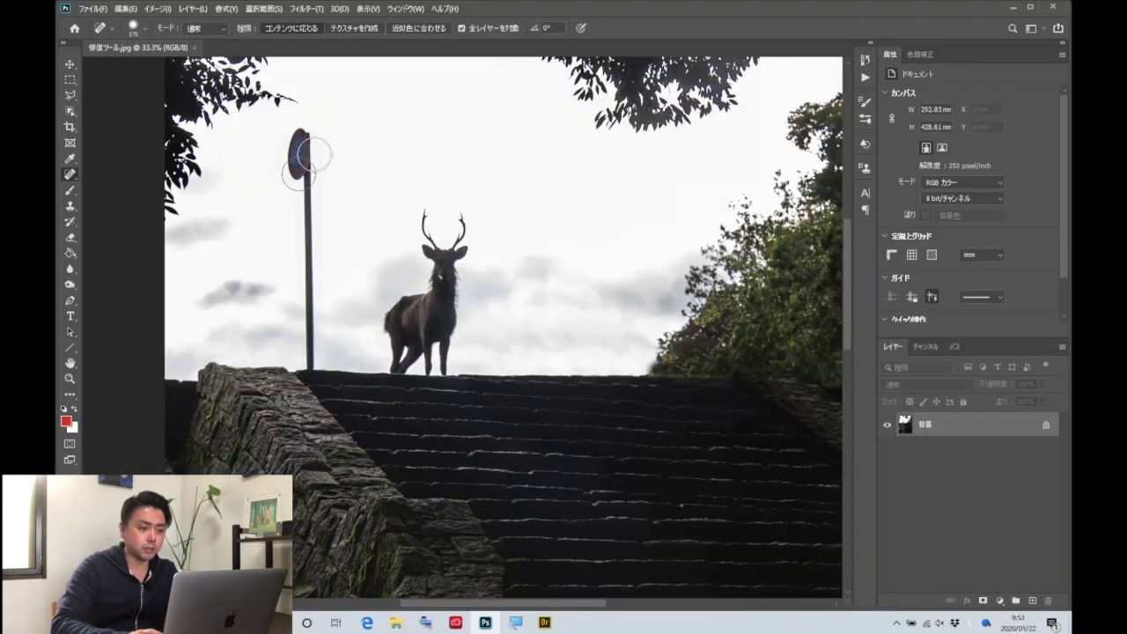
left_click_drag(305, 143, 306, 357)
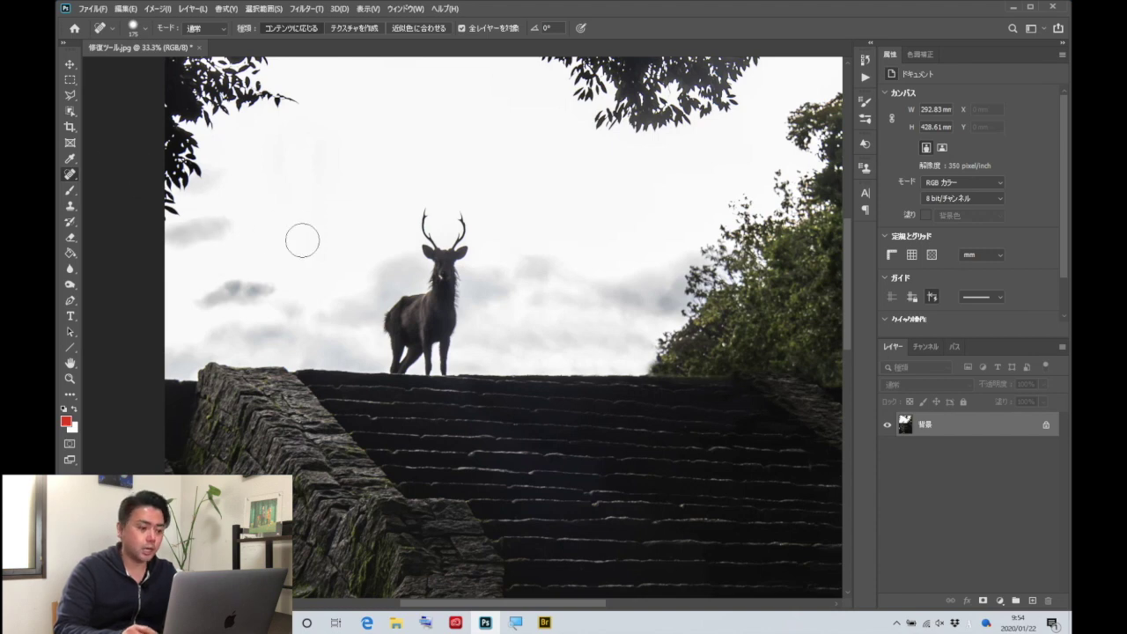
Step: Scroll down to the lantern and spot-heal the area above its roof
scroll(302, 240, "down", 3)
scroll(302, 239, "down", 5)
scroll(302, 239, "down", 4)
scroll(302, 239, "down", 4)
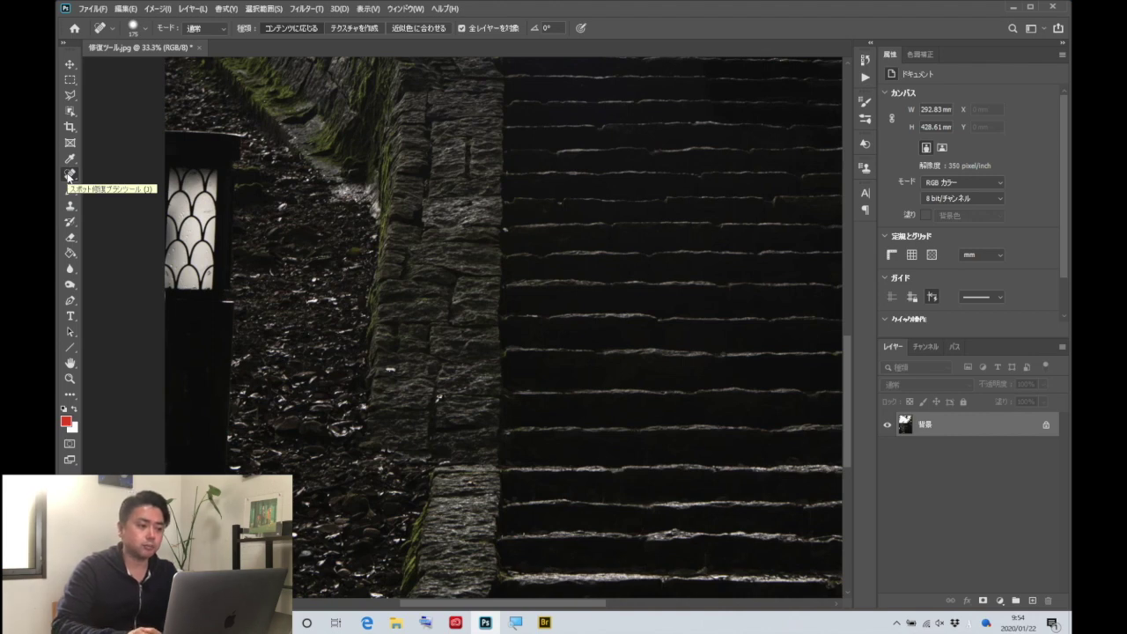
left_click(70, 175)
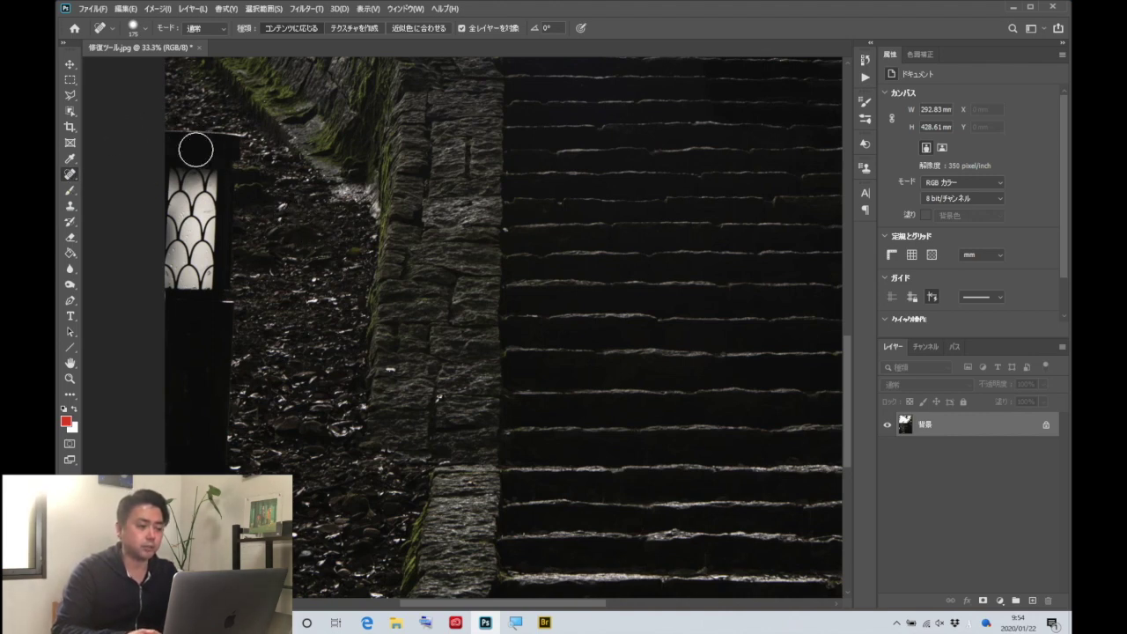
left_click_drag(181, 141, 233, 146)
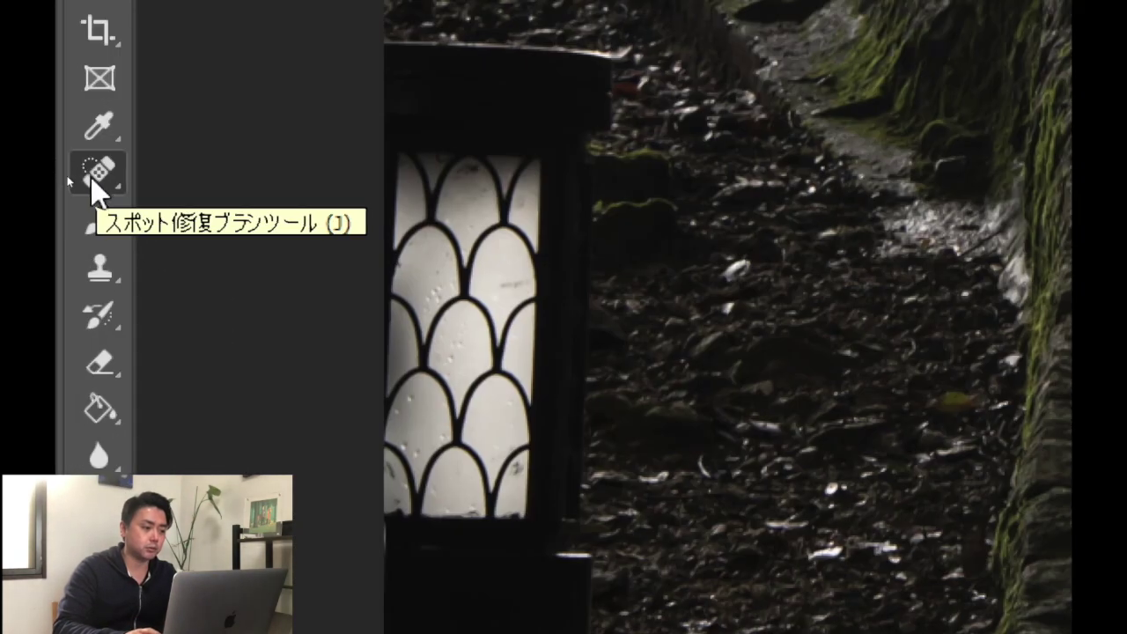
Step: Patch the lantern with nearby leaf-covered ground using the Patch tool, then deselect
right_click(71, 175)
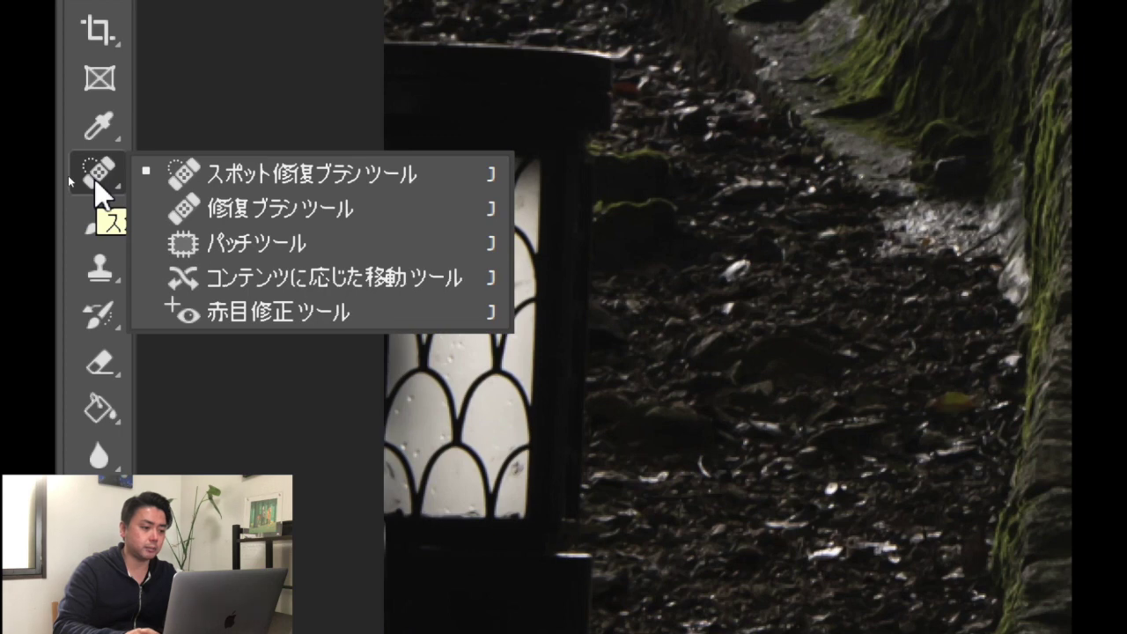
left_click(266, 243)
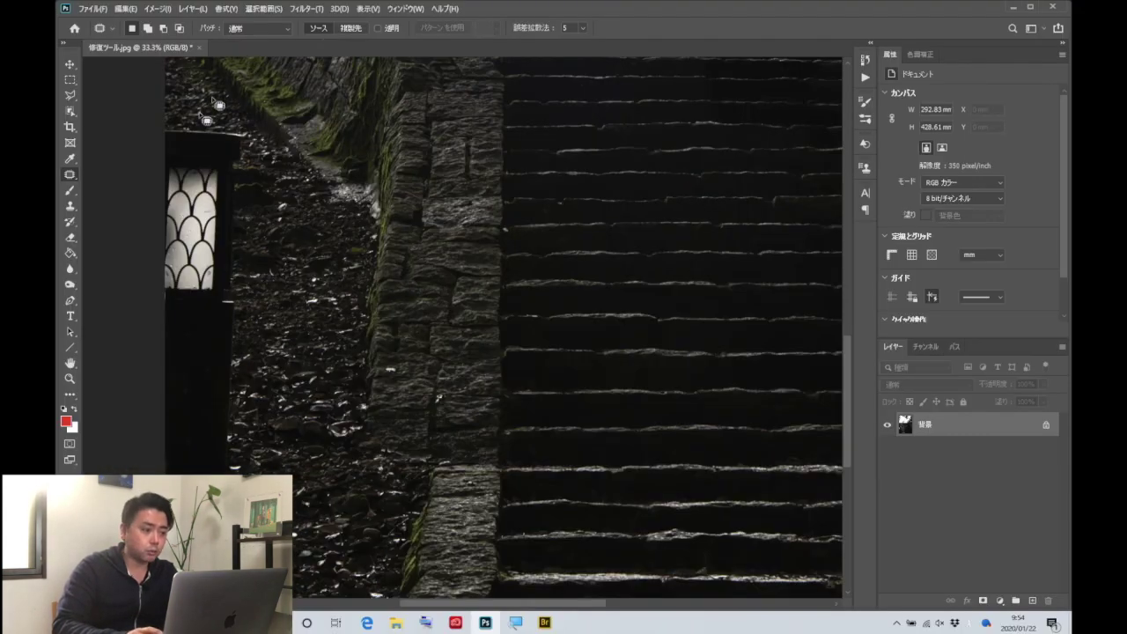
left_click_drag(170, 133, 226, 134)
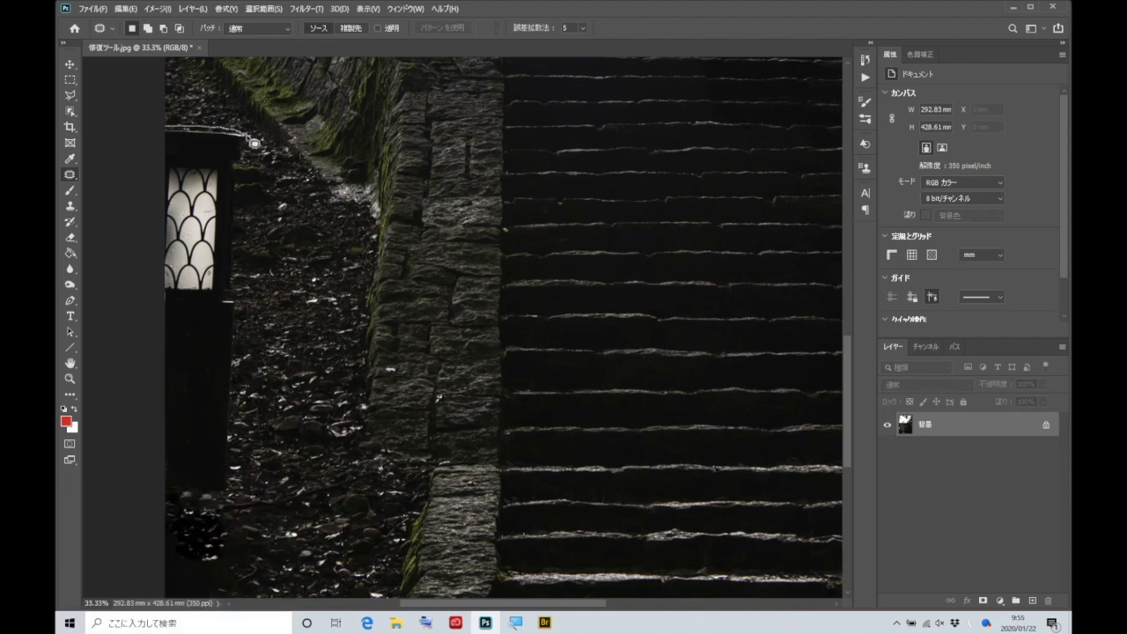
mouse_move(255, 142)
left_mouse_down()
mouse_move(245, 462)
mouse_move(224, 505)
mouse_move(152, 493)
left_mouse_up()
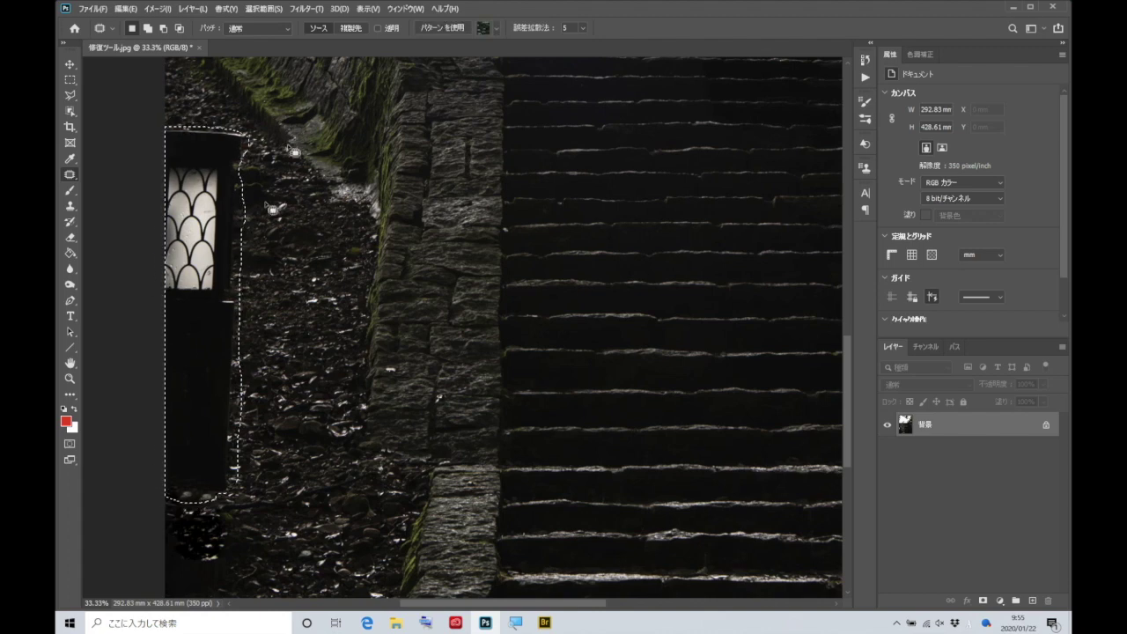
mouse_move(209, 240)
left_mouse_down()
mouse_move(308, 300)
mouse_move(308, 320)
left_mouse_up()
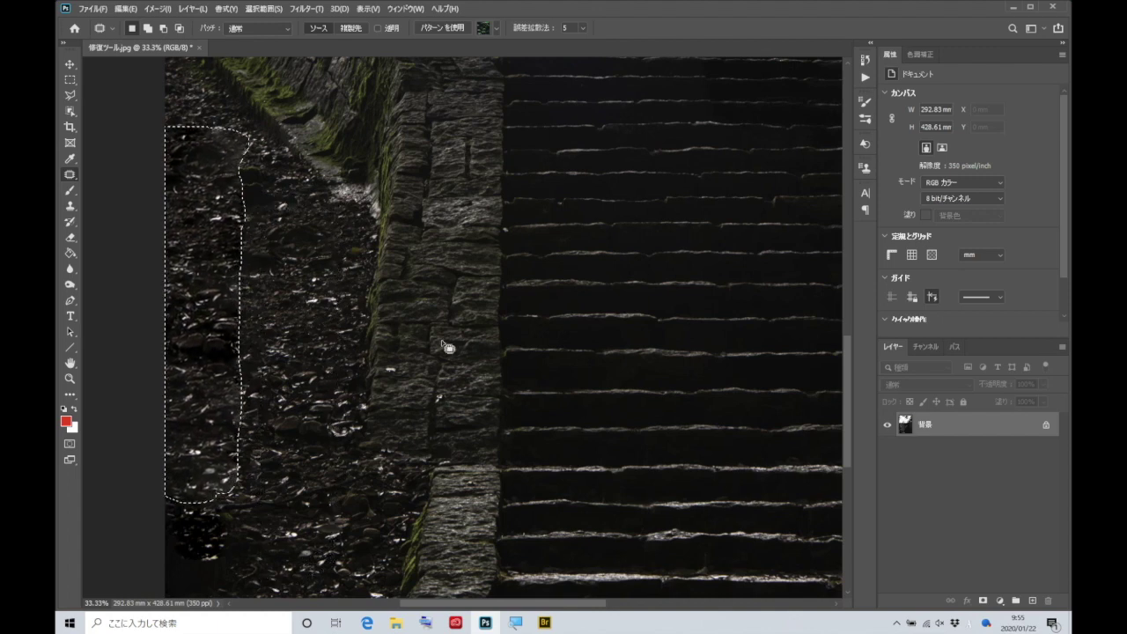
left_click_drag(204, 215, 296, 287)
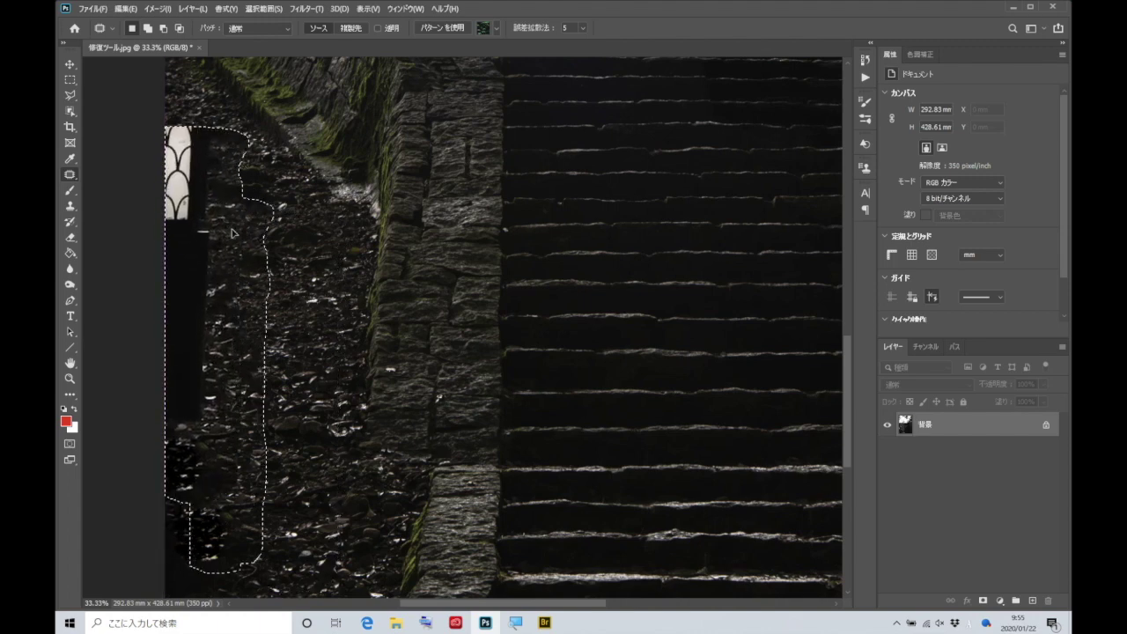
left_click_drag(201, 220, 299, 254)
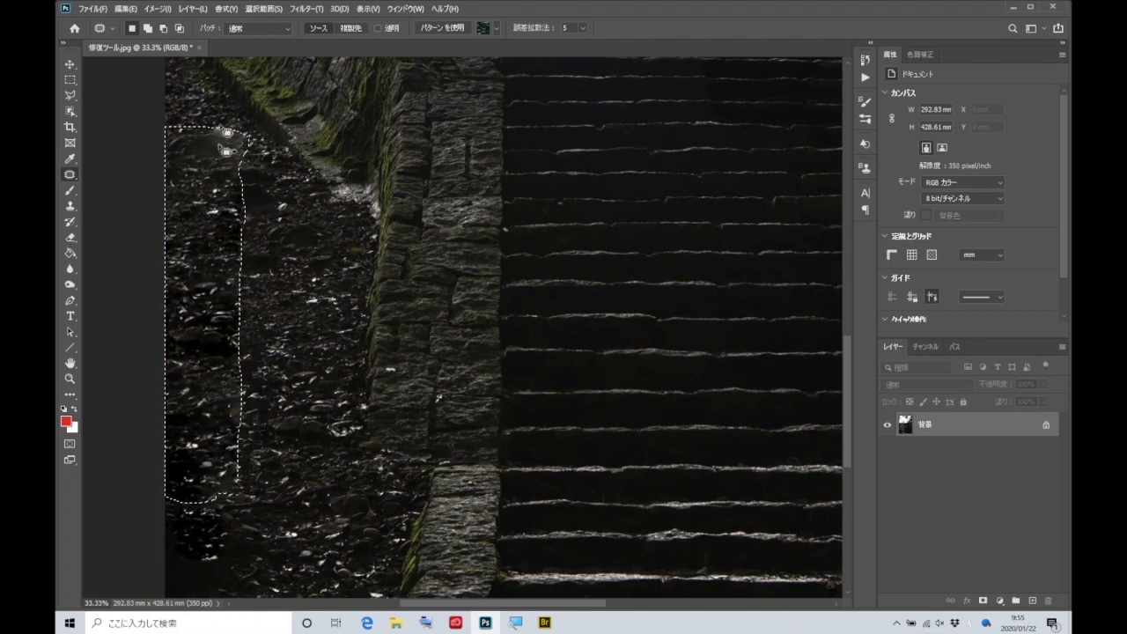
key("ctrl+d")
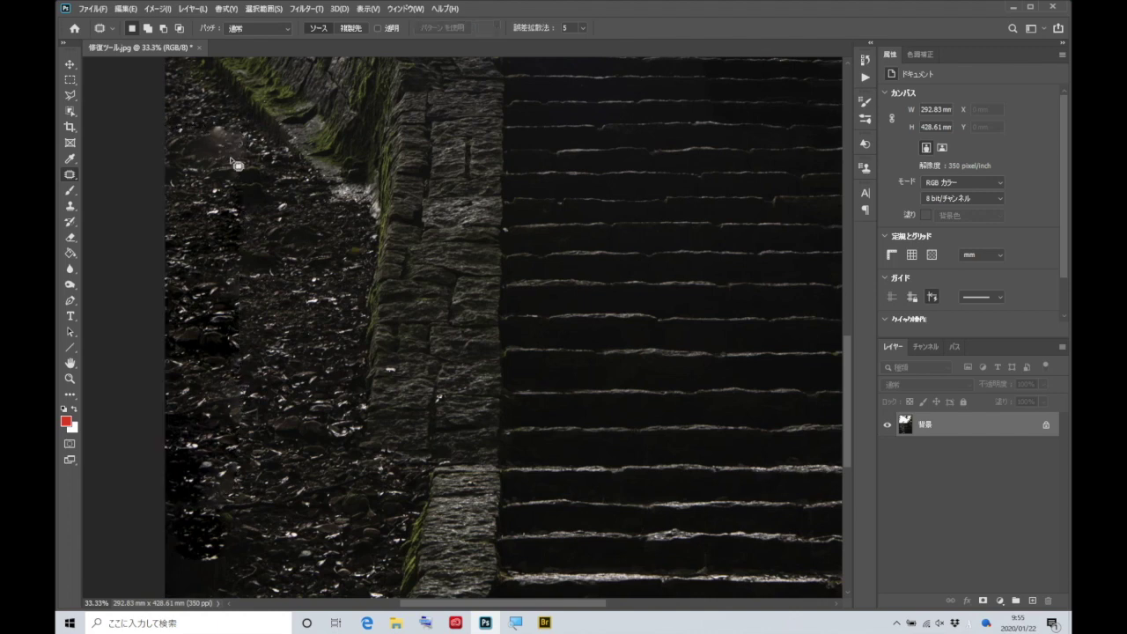
Step: Patch the leftover top-left area with ground from below, deselect, and fit the photo on screen
mouse_move(253, 166)
left_mouse_down()
mouse_move(193, 185)
mouse_move(161, 140)
left_mouse_up()
mouse_move(249, 180)
left_mouse_down()
mouse_move(253, 167)
mouse_move(276, 339)
mouse_move(290, 343)
left_mouse_up()
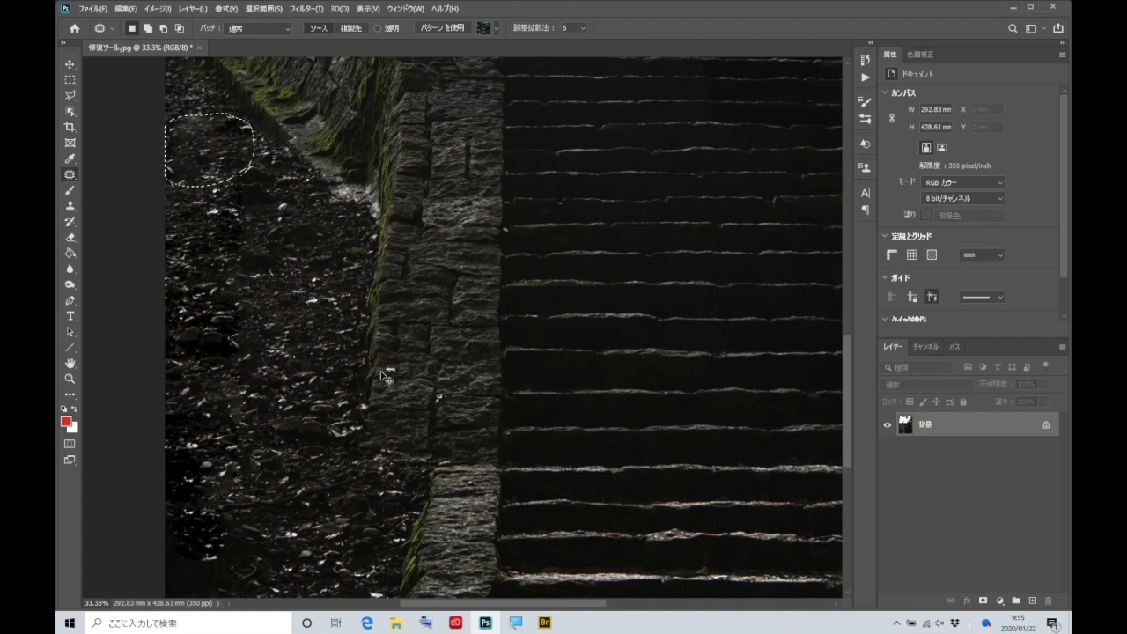
key("ctrl+d")
key("ctrl+0")
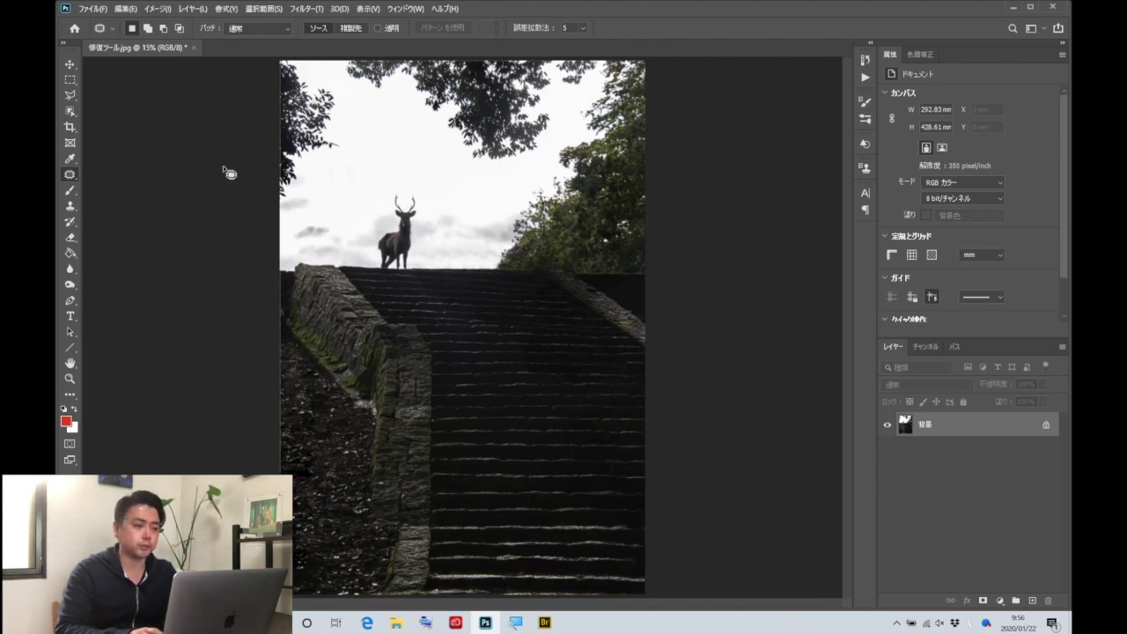
Step: Close the stair photo without saving and minimise Photoshop
left_click(193, 47)
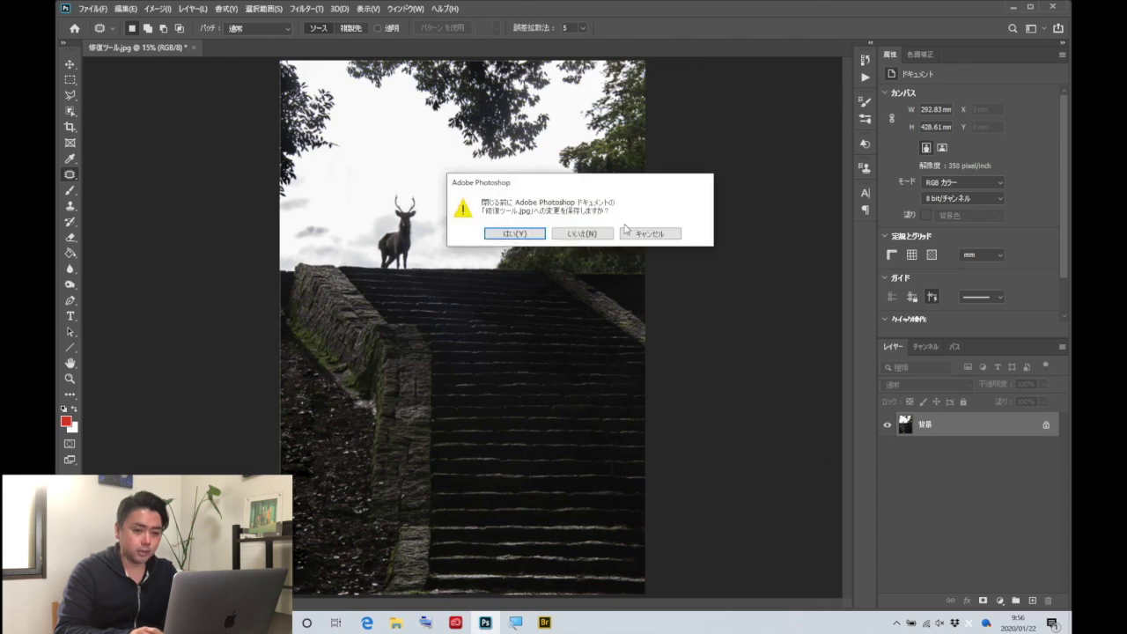
left_click(588, 235)
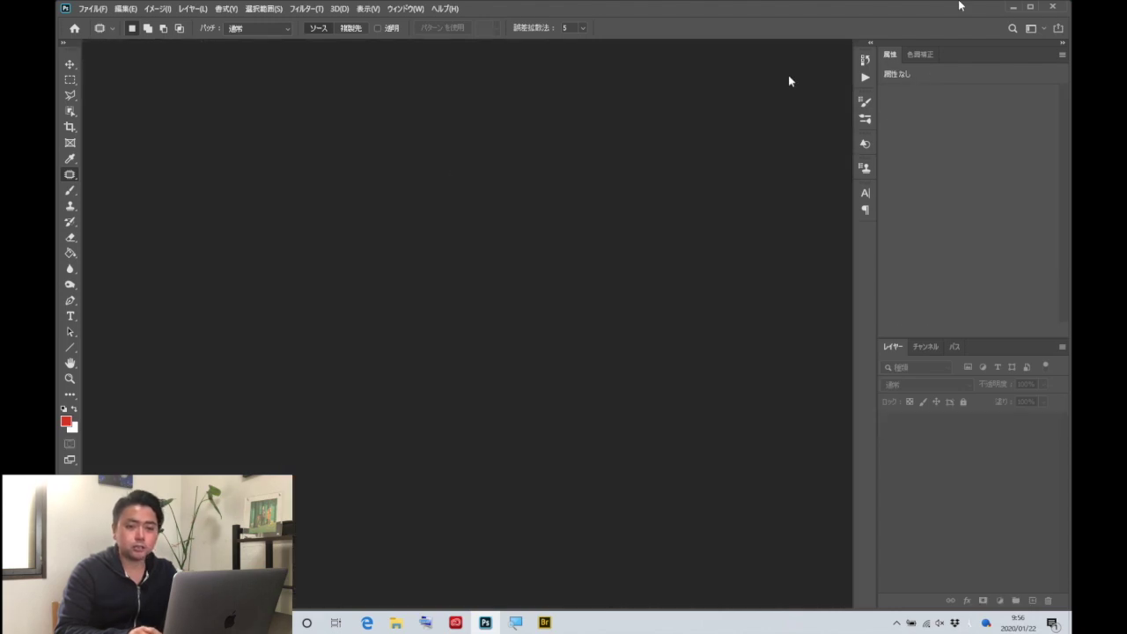
left_click(1014, 8)
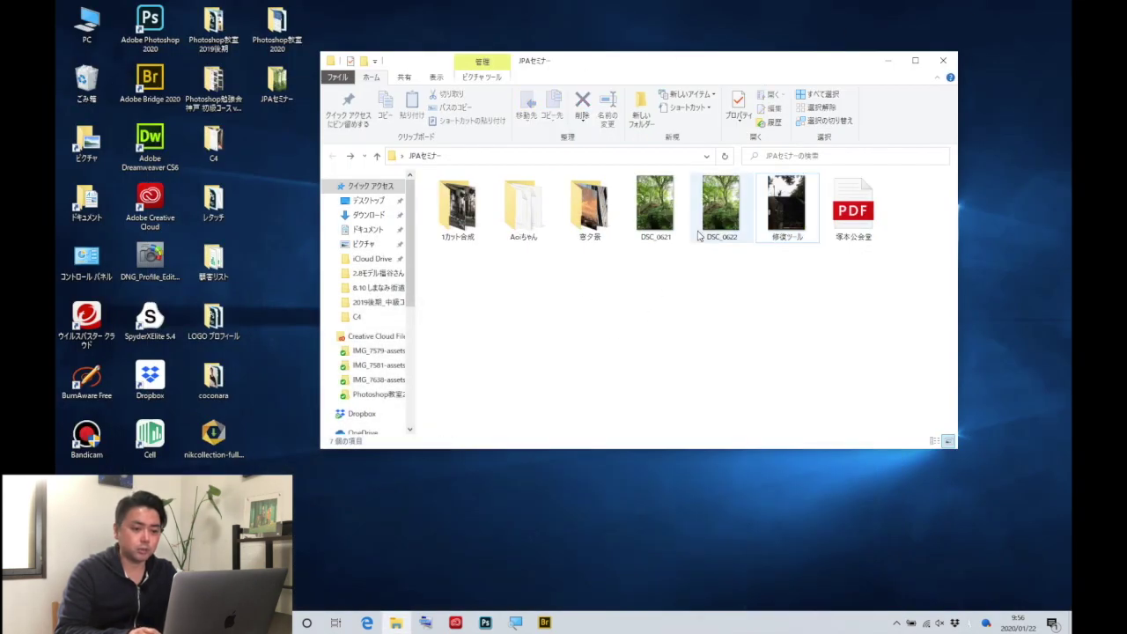
Step: Open DSC_0621 and DSC_0622 by dragging them from Explorer onto the Photoshop icon
mouse_move(654, 264)
left_mouse_down()
mouse_move(729, 209)
mouse_move(619, 208)
mouse_move(150, 77)
left_mouse_up()
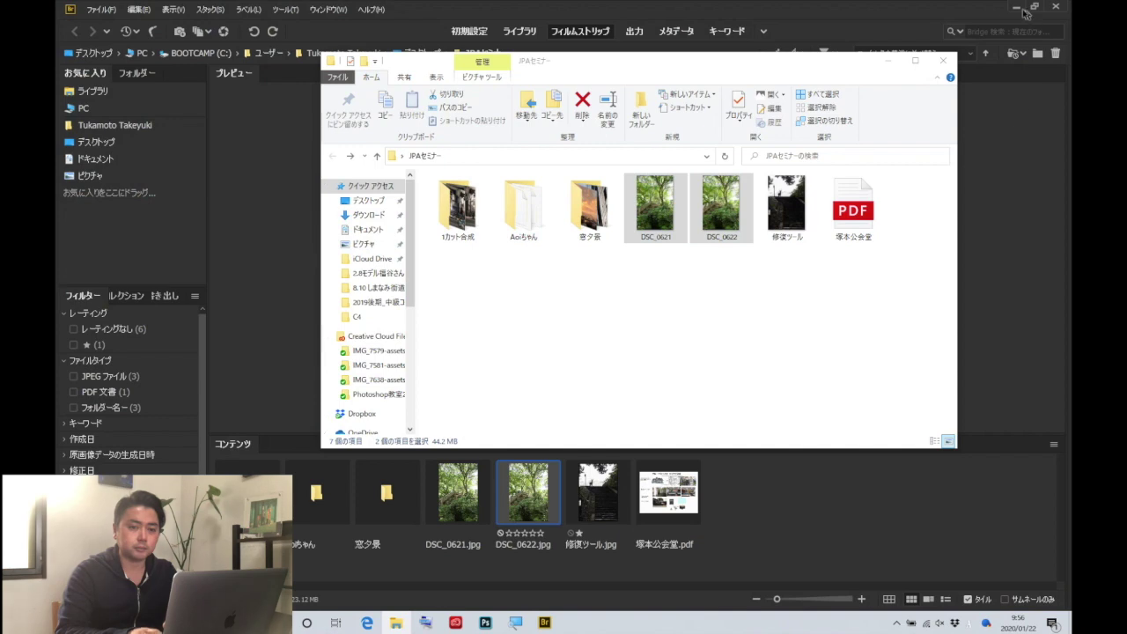
left_click(1017, 8)
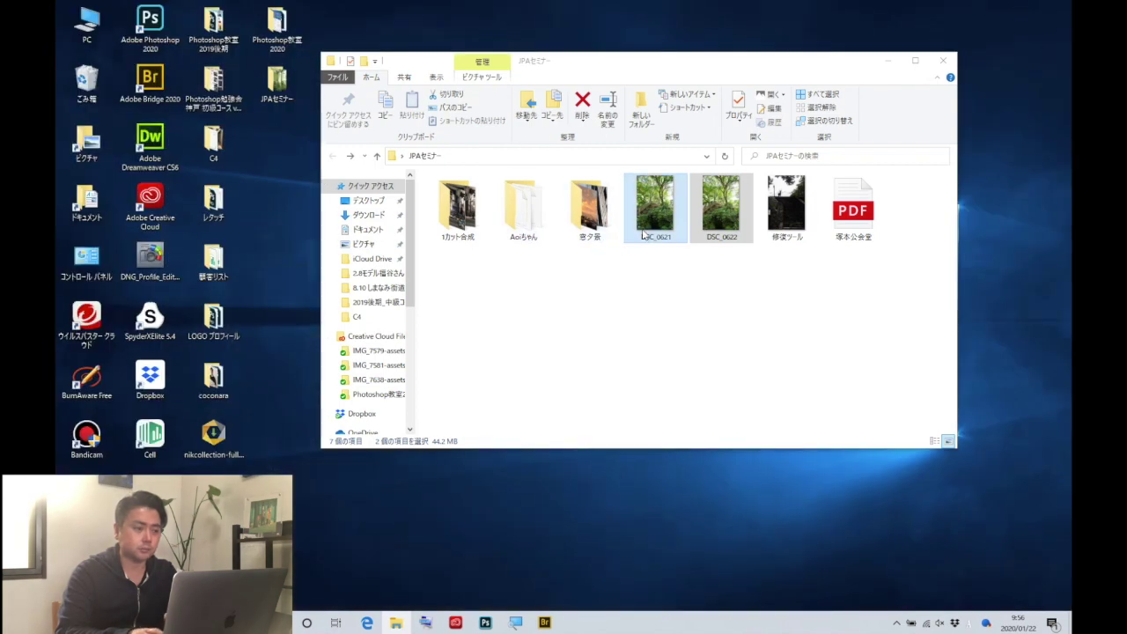
left_click_drag(643, 235, 159, 25)
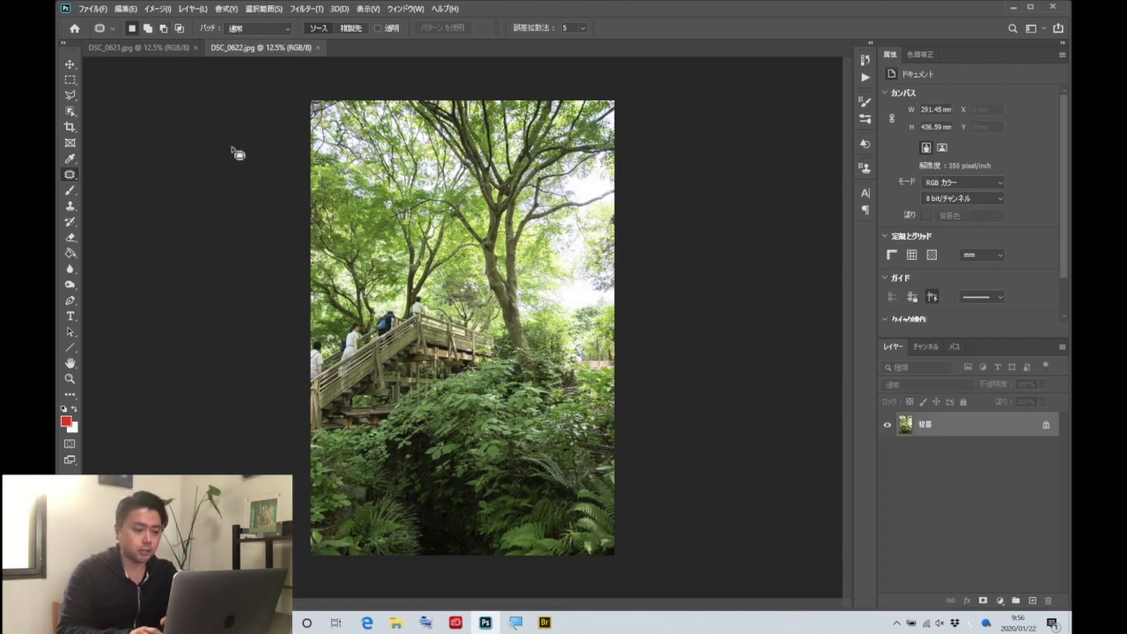
Step: Bring up DSC_0621, look around it, and fit it to the window
left_click(151, 48)
left_click(249, 49)
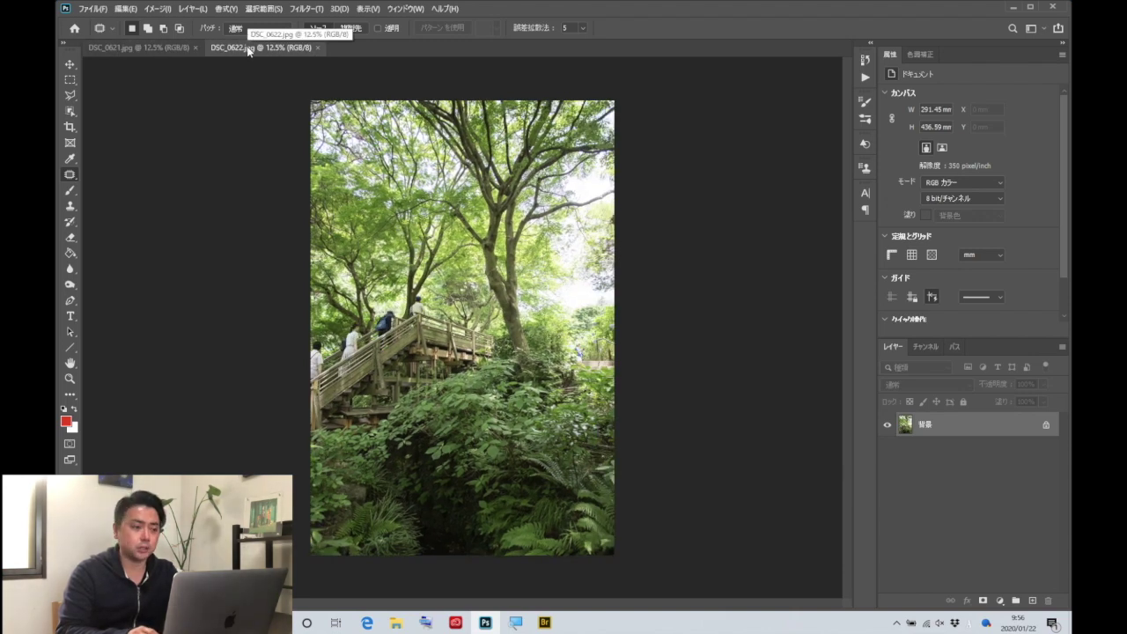
left_click(170, 49)
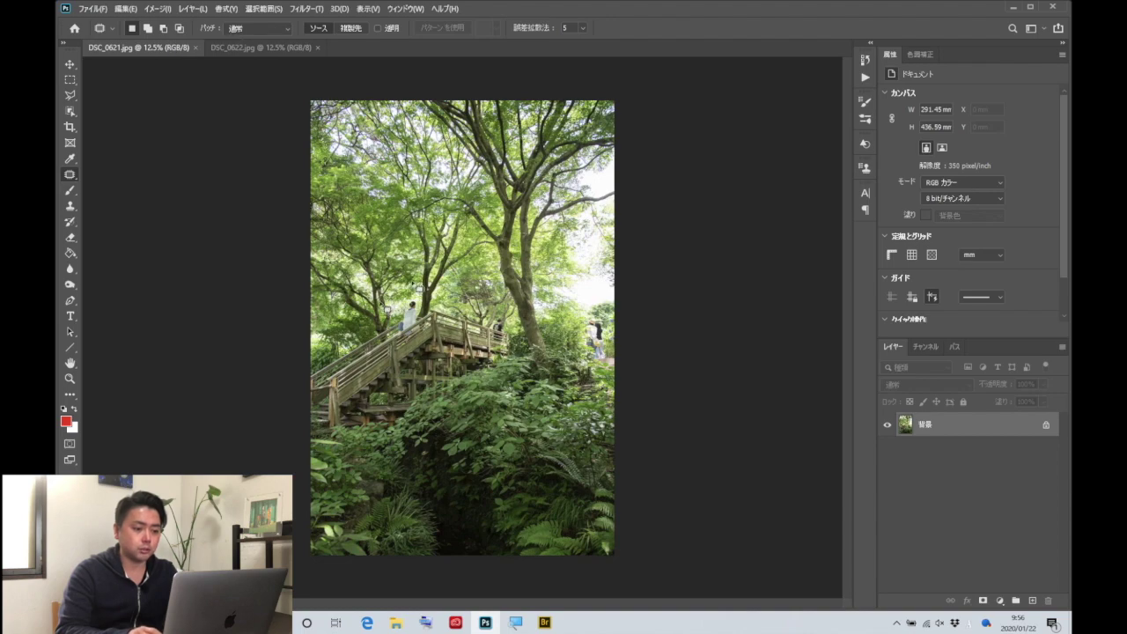
scroll(502, 339, "up", 4)
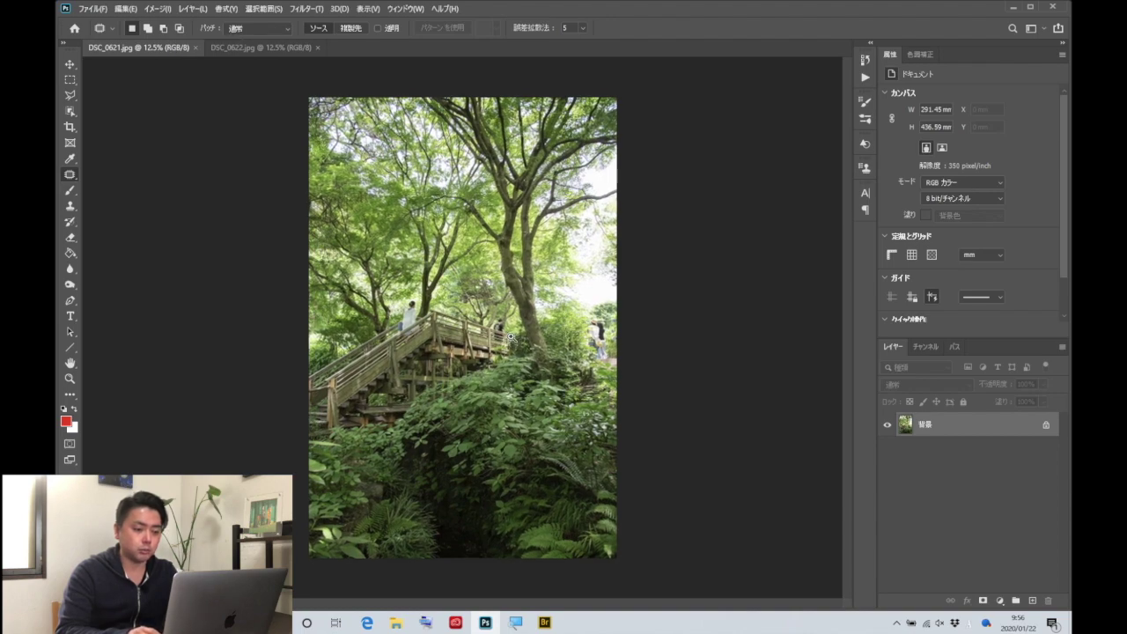
scroll(514, 310, "right", 5)
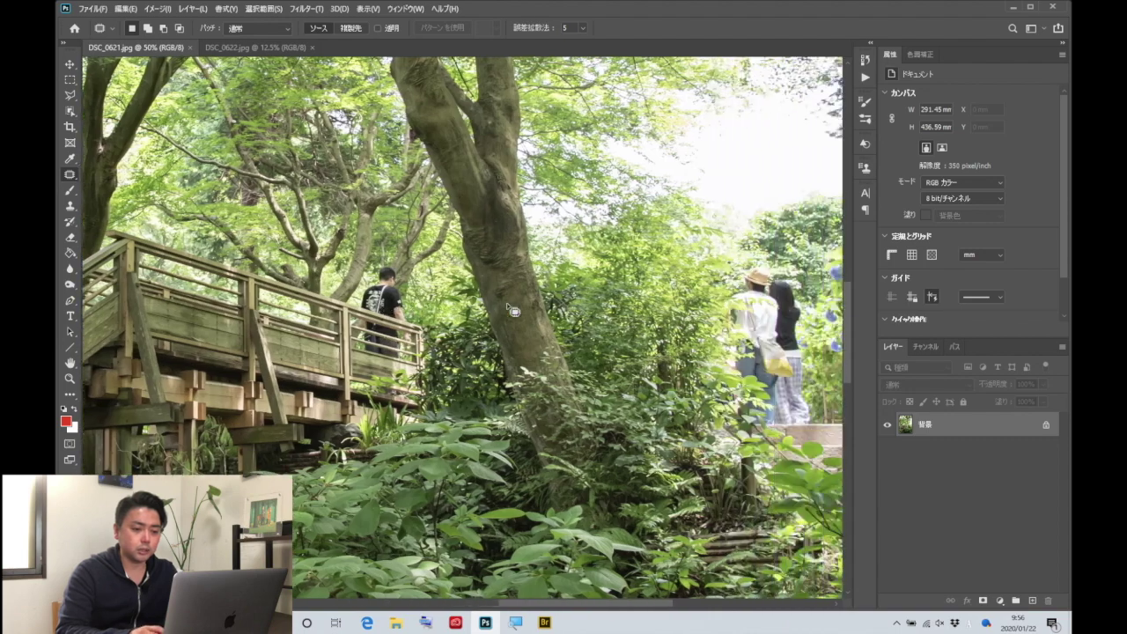
scroll(514, 310, "right", 5)
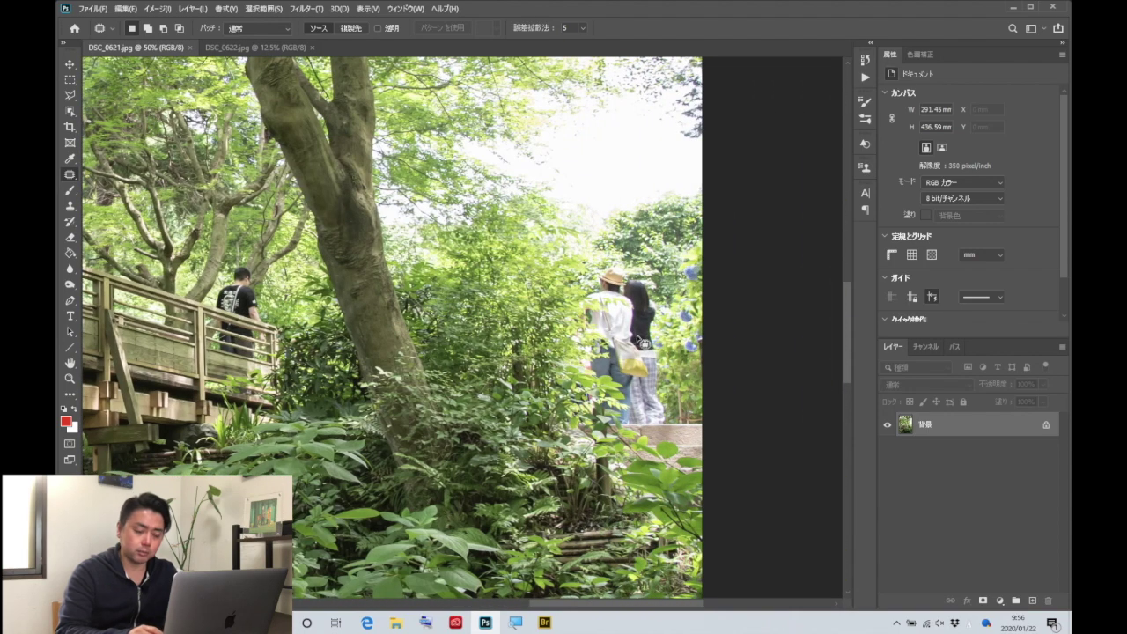
key("ctrl+0")
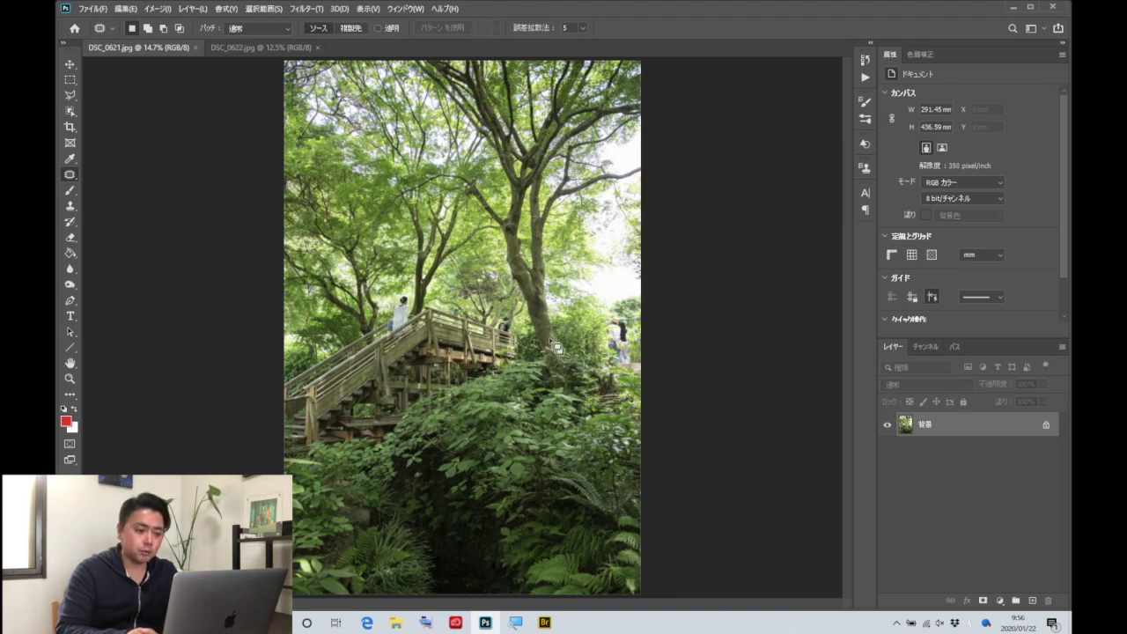
Step: Switch to DSC_0622 and fit the whole photo in the window
scroll(505, 329, "up", 5)
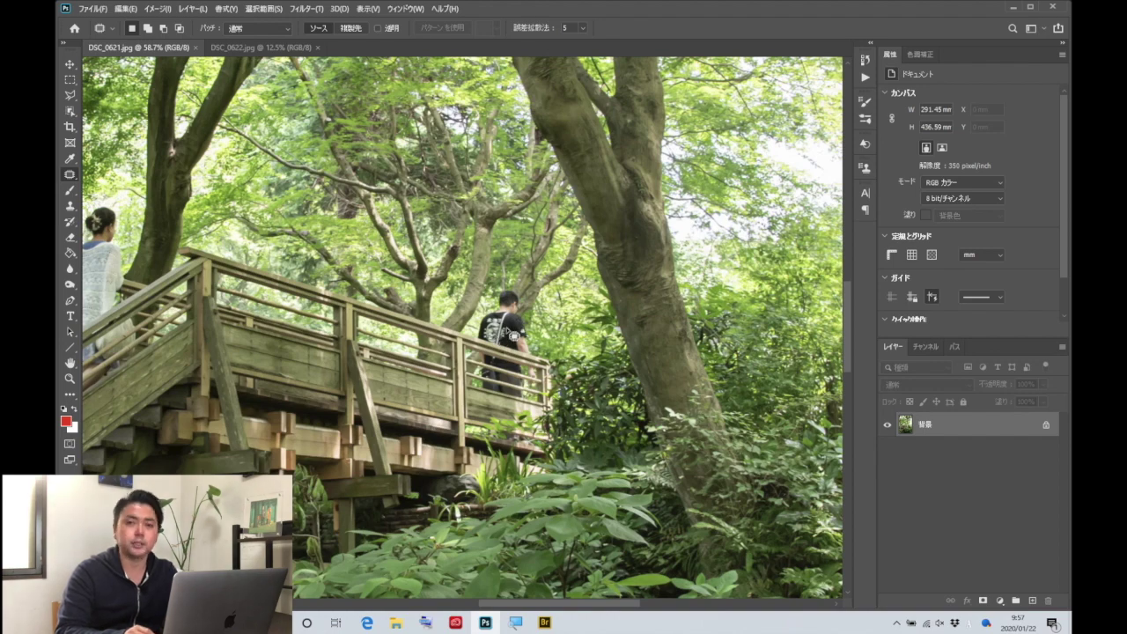
scroll(507, 331, "down", 5)
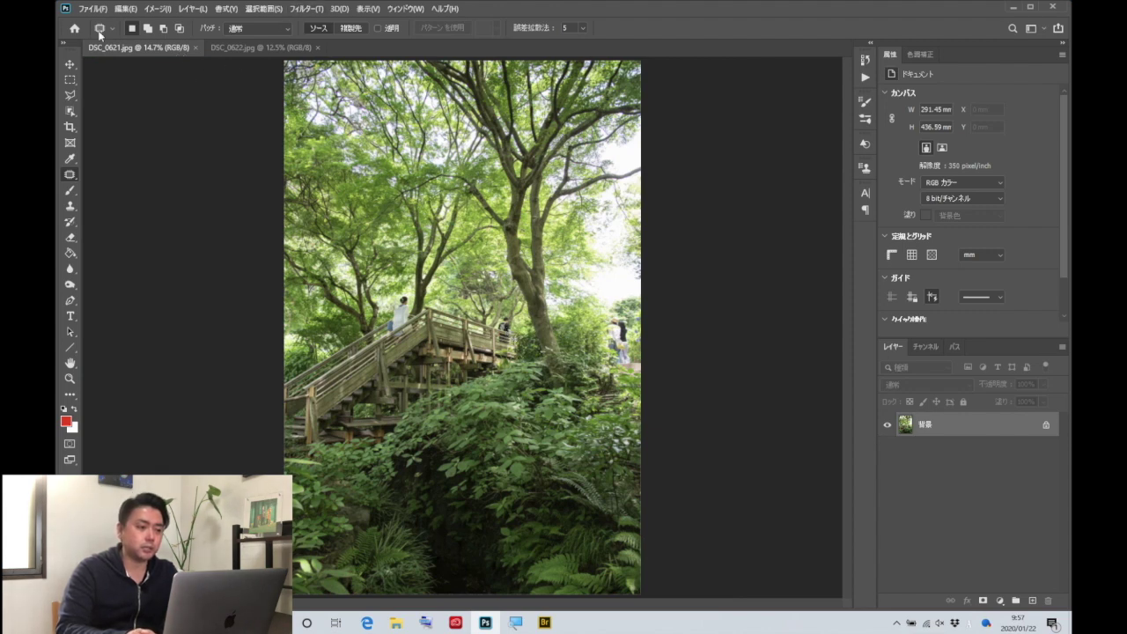
left_click(258, 48)
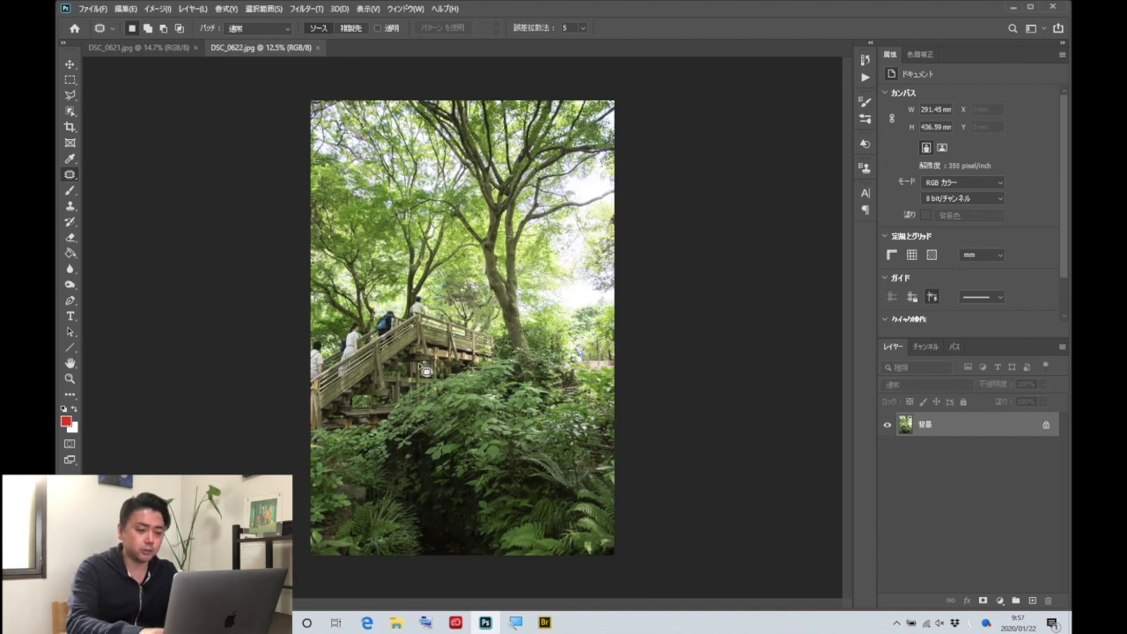
key("ctrl+0")
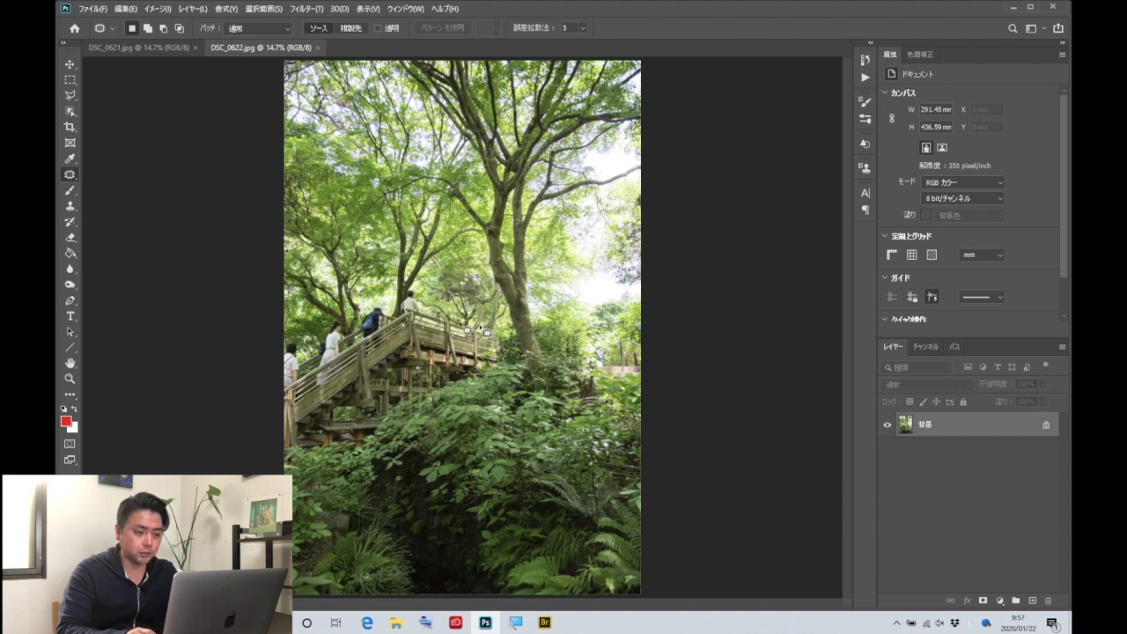
scroll(475, 345, "up", 3)
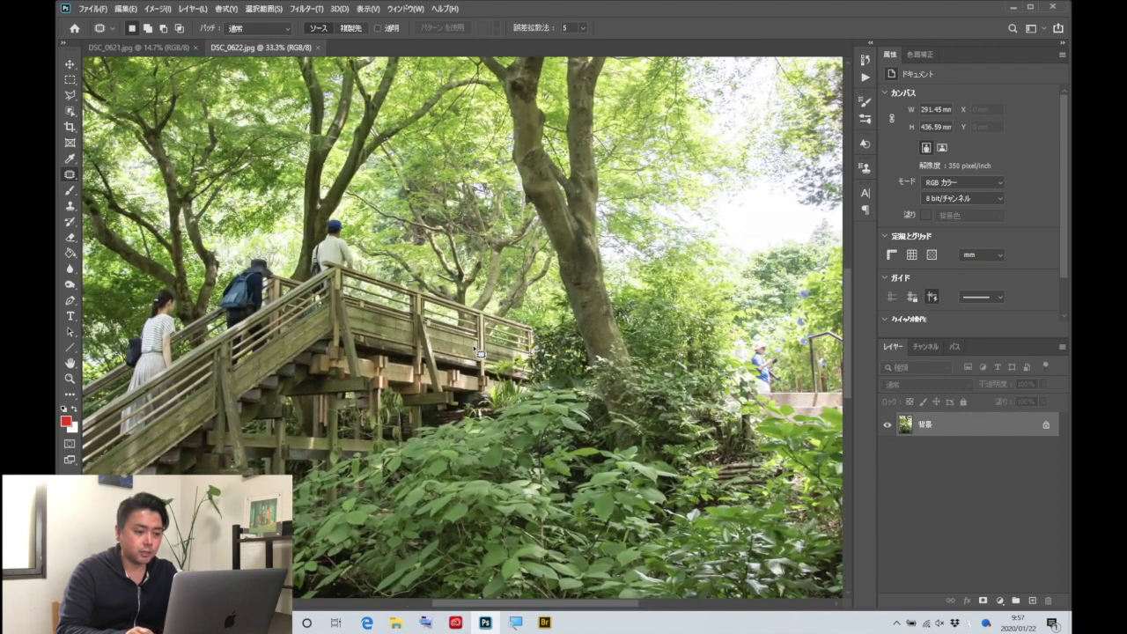
key("ctrl+0")
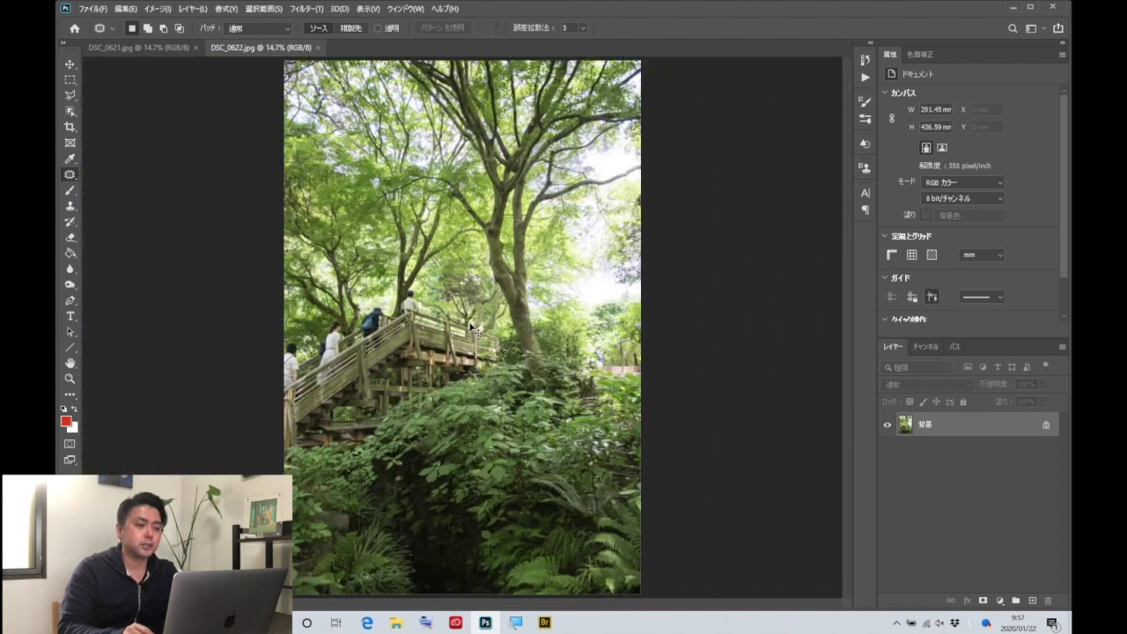
Step: Unlock DSC_0621's background and move it into DSC_0622 as レイヤー 1
left_click(163, 44)
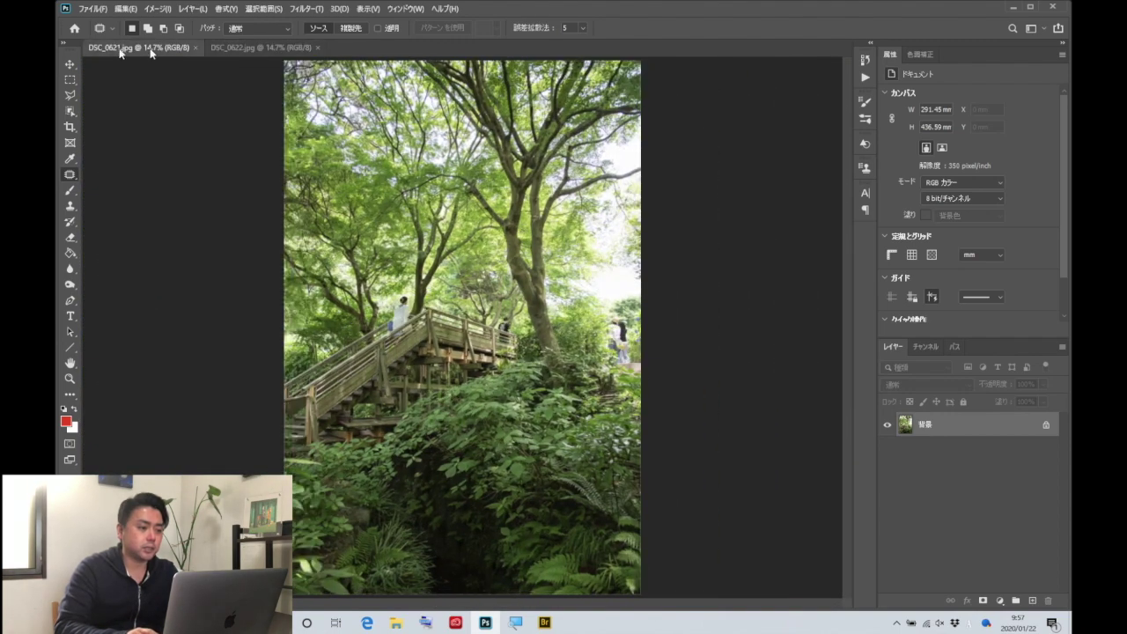
key("v")
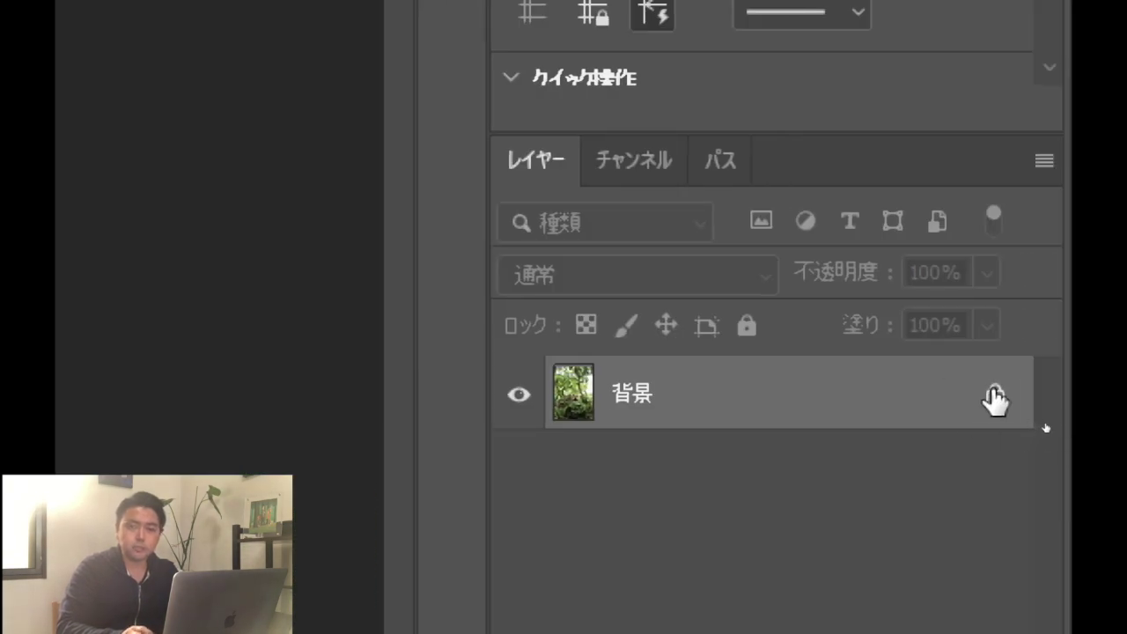
left_click(995, 395)
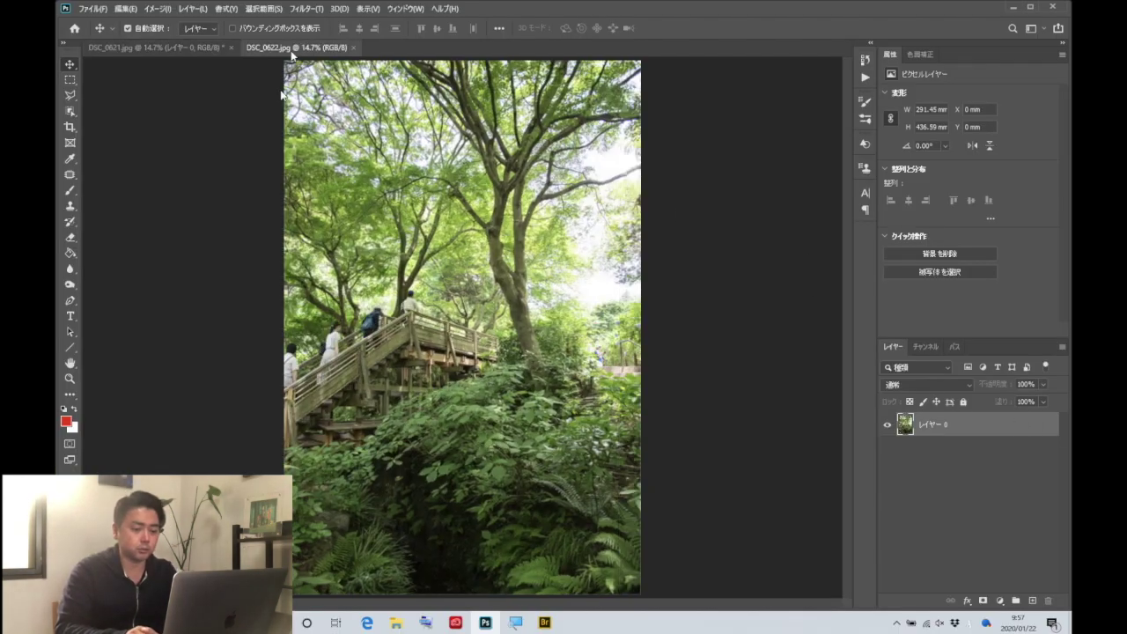
left_click_drag(390, 66, 577, 388)
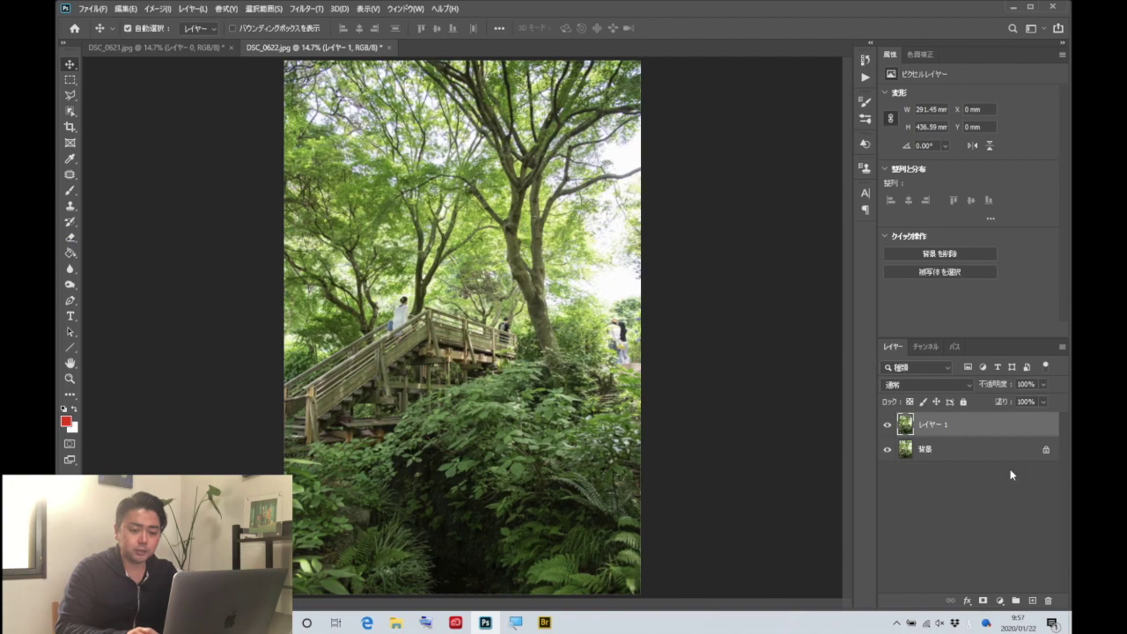
Step: Toggle レイヤー 1's visibility to compare the shots, then select both layers
left_click(888, 425)
left_click(887, 425)
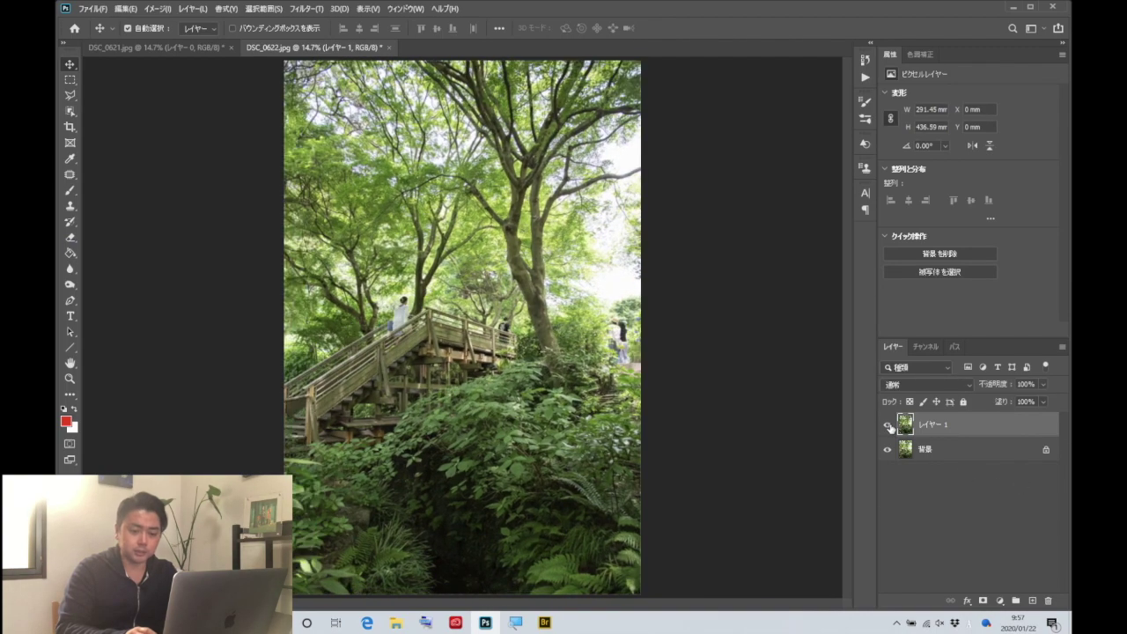
left_click(887, 425)
left_click(887, 425)
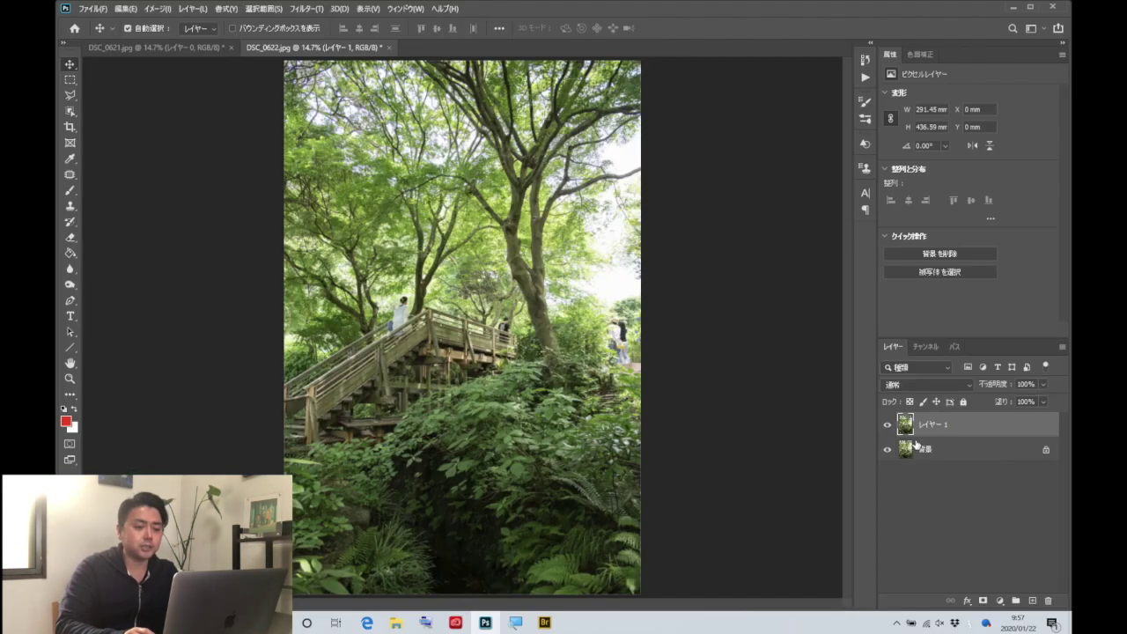
left_click(886, 426)
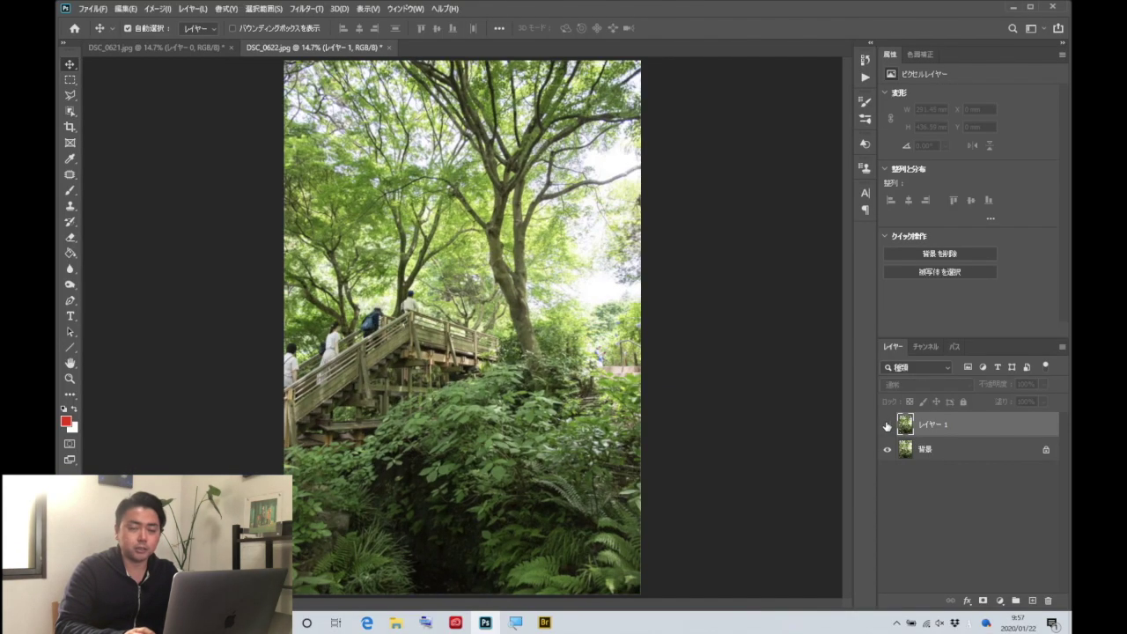
left_click(887, 426)
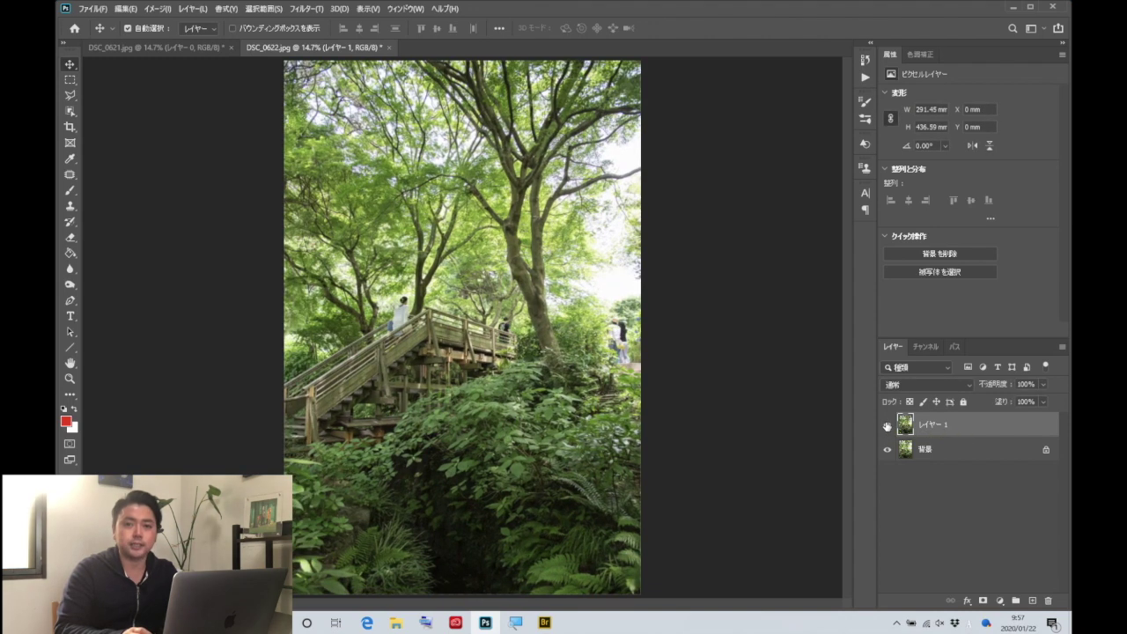
left_click(887, 426)
left_click(886, 426)
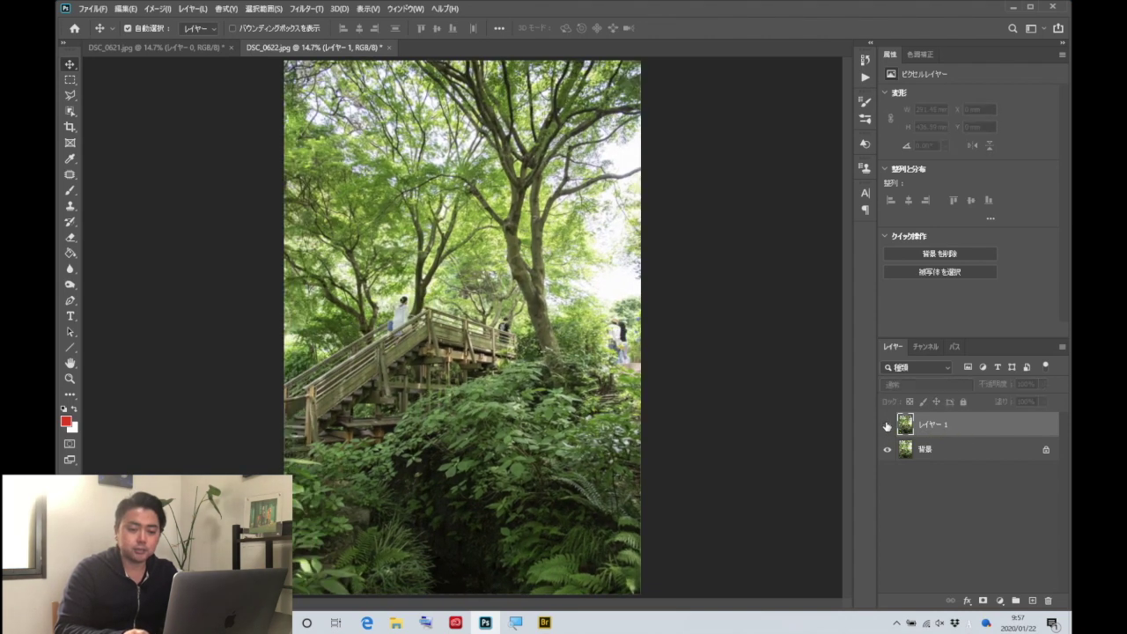
left_click(887, 426)
left_click(887, 426)
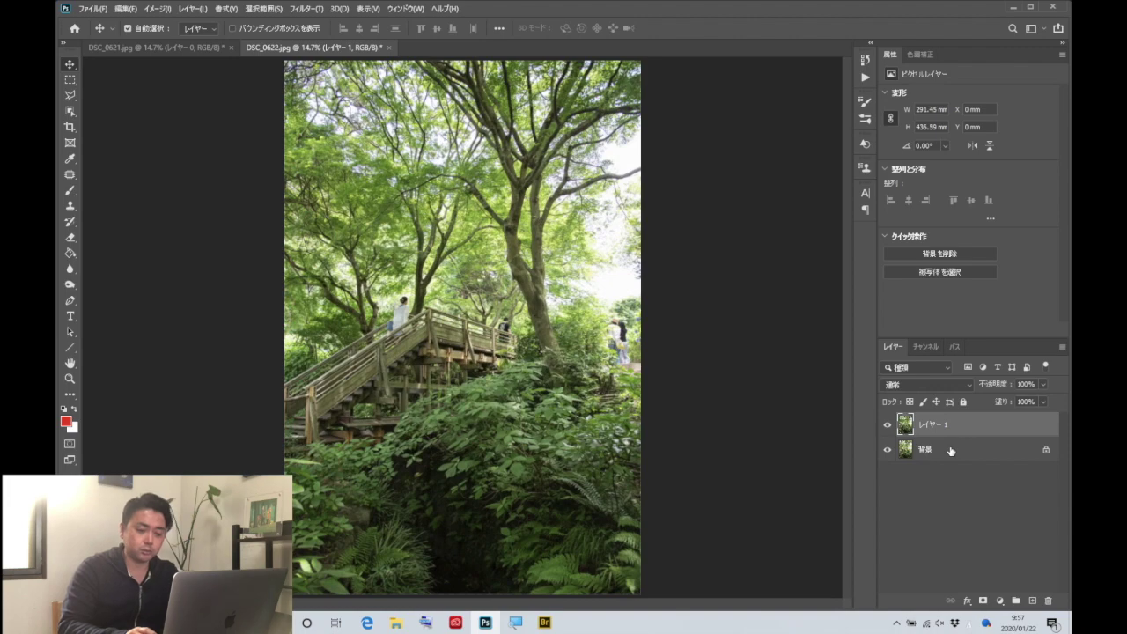
left_click(953, 451, "shift")
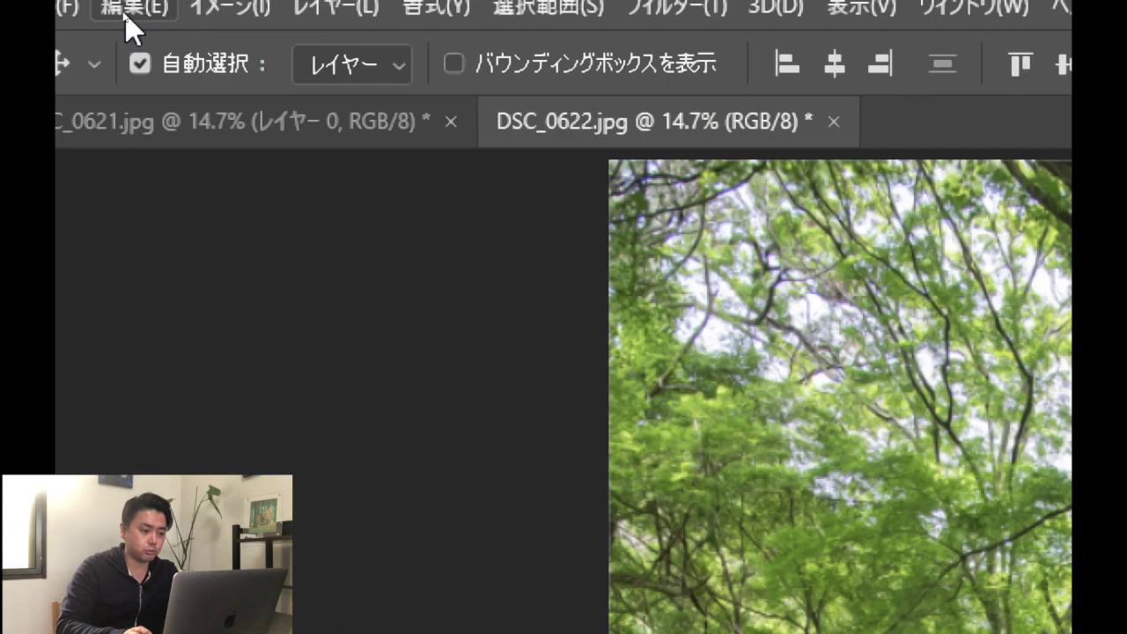
Step: Run Edit > Auto-Align Layers with Auto projection
left_click(124, 10)
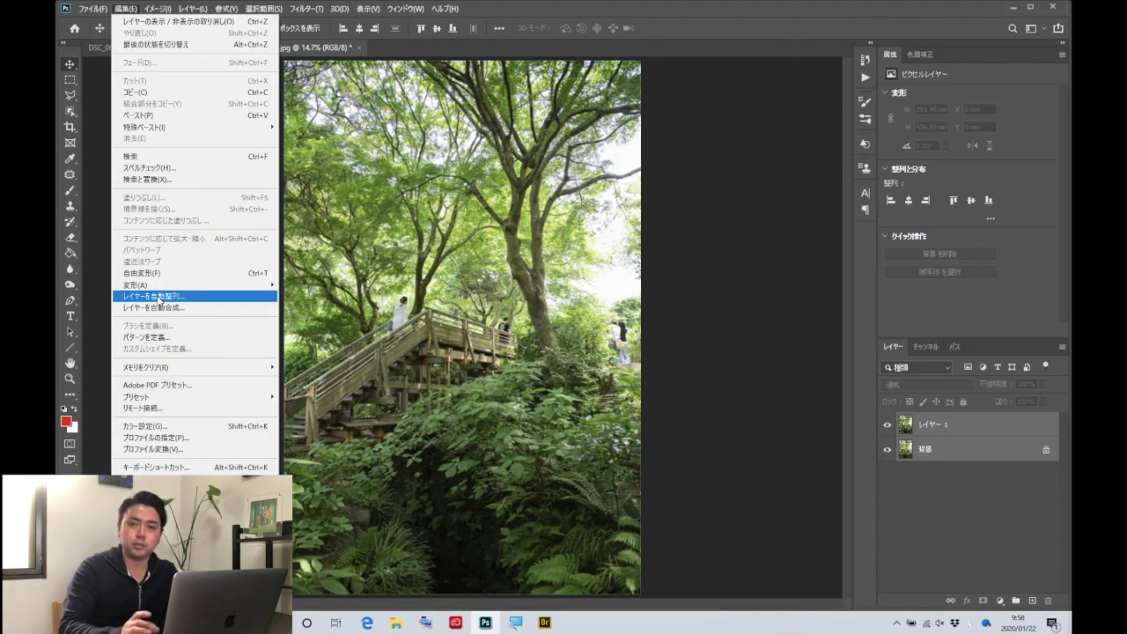
left_click(159, 296)
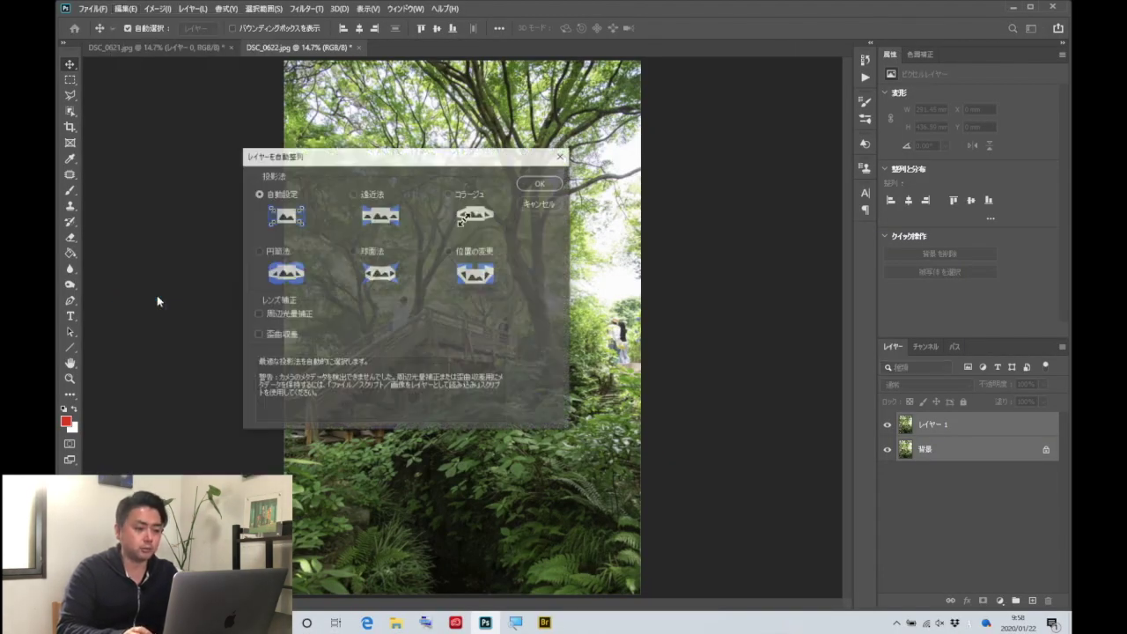
left_click(542, 185)
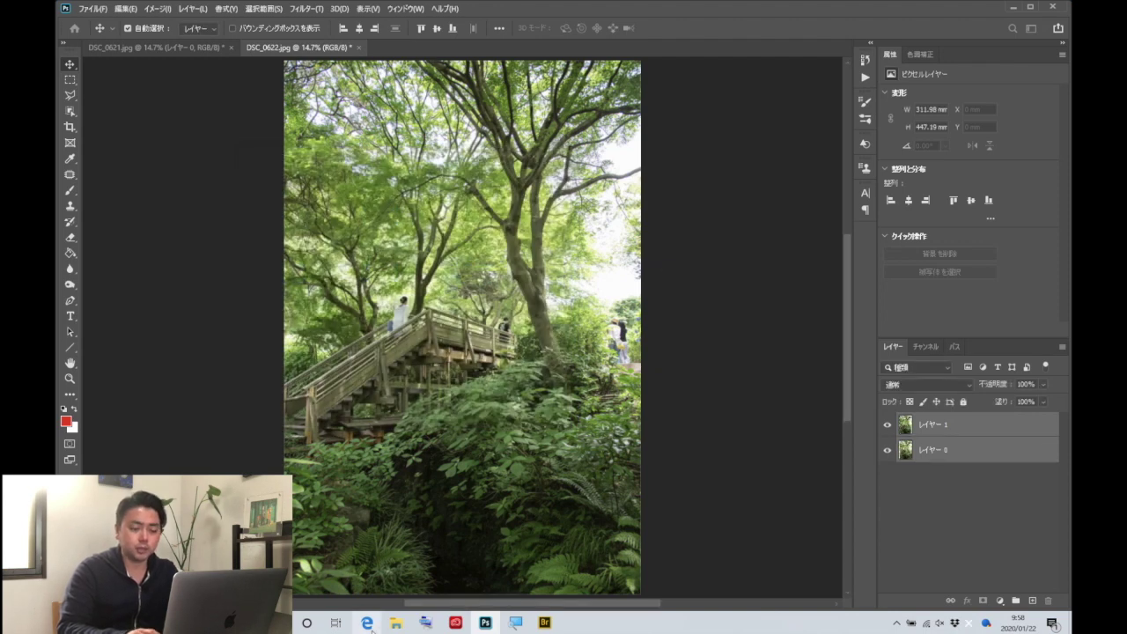
Step: Toggle レイヤー 1 on and off to check the alignment
left_click(887, 426)
left_click(887, 426)
left_click(887, 426)
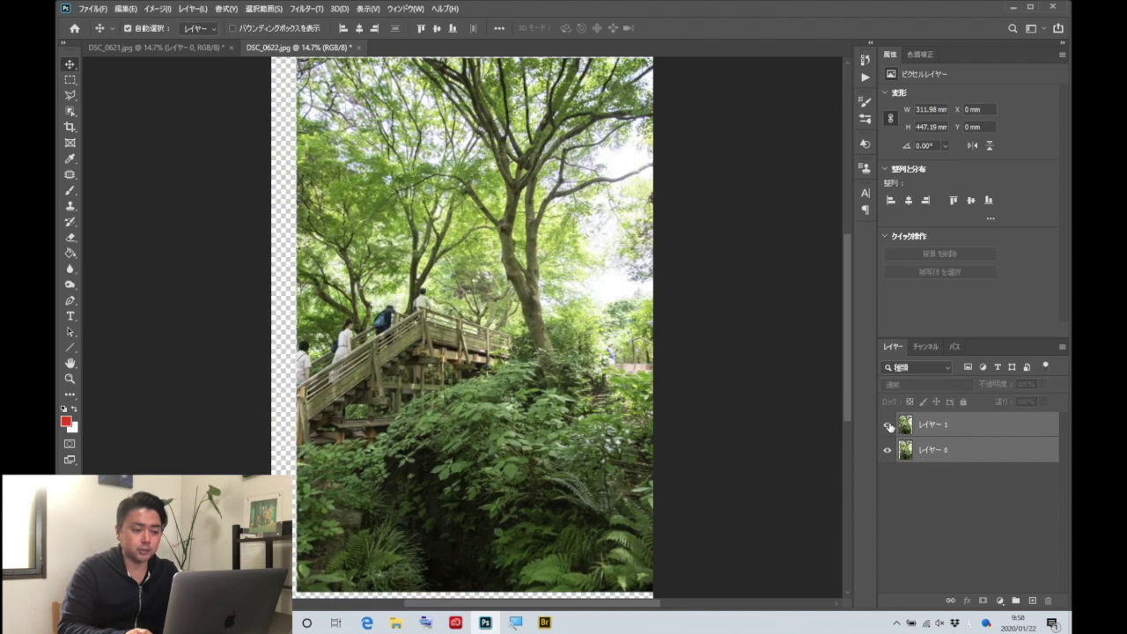
left_click(888, 426)
left_click(888, 426)
left_click(887, 426)
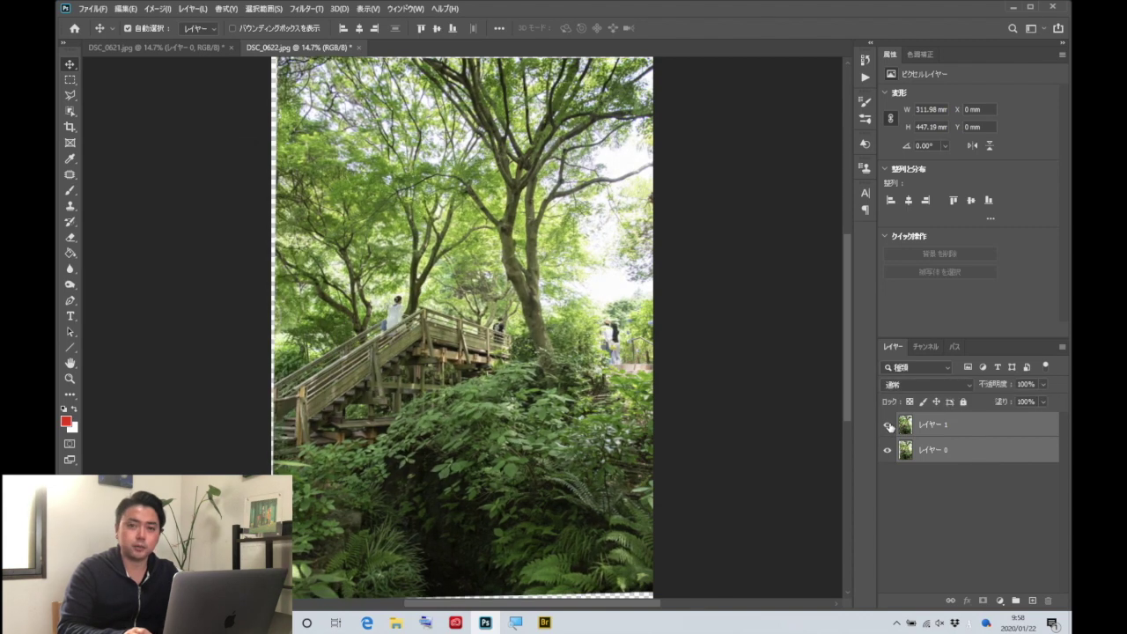
left_click(887, 426)
left_click(887, 426)
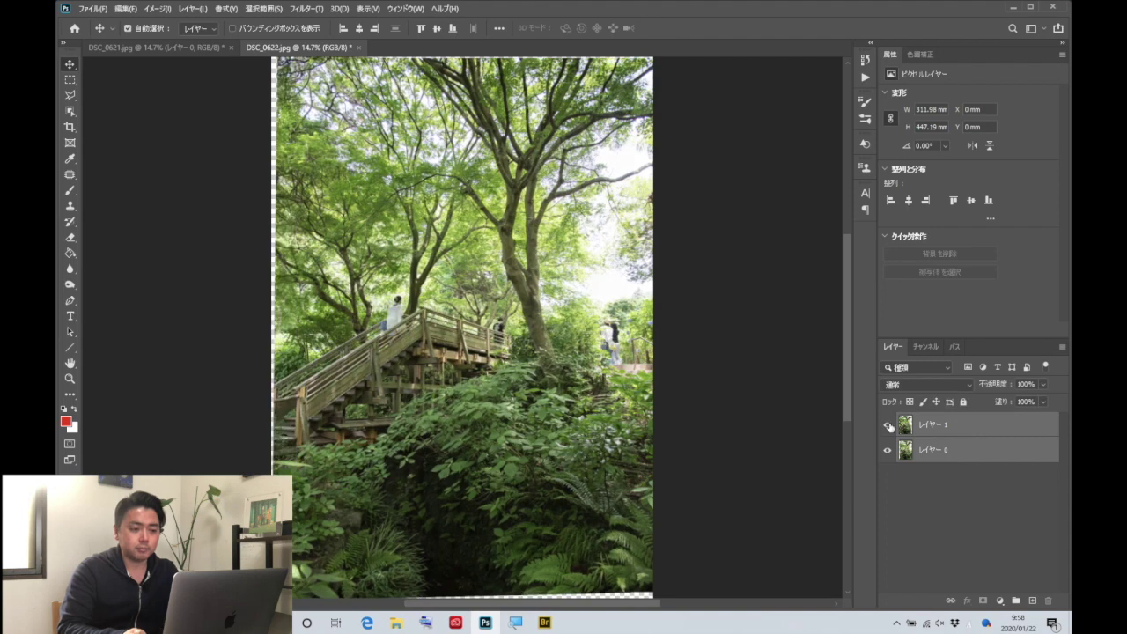
left_click(887, 426)
left_click(887, 426)
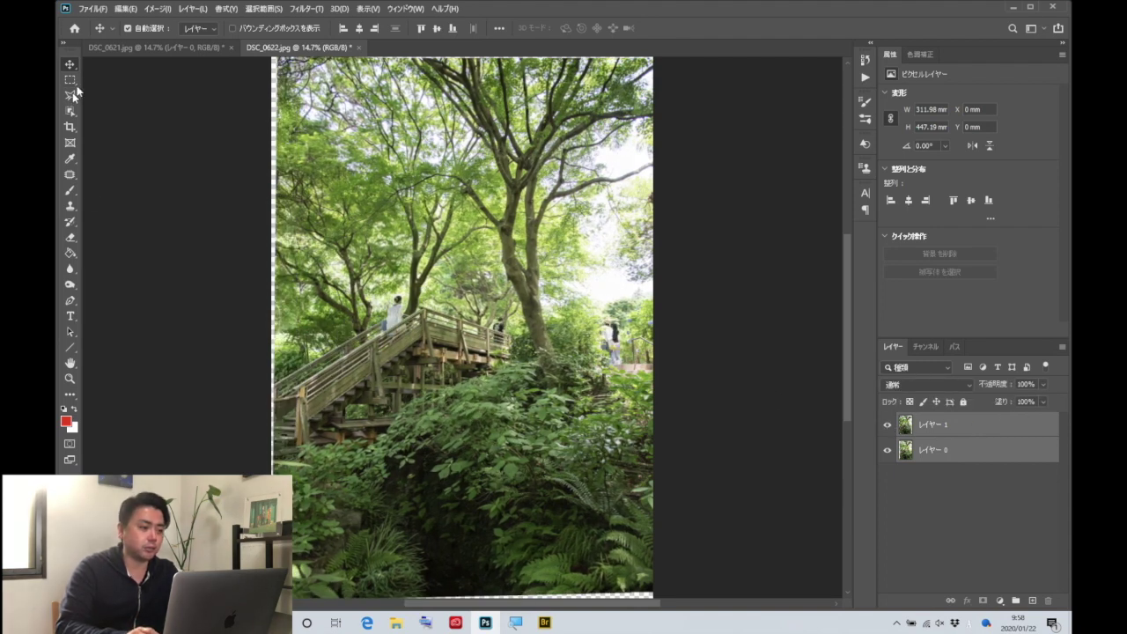
Step: Crop the left, top and bottom edges inside the transparent strips and commit
left_click(71, 127)
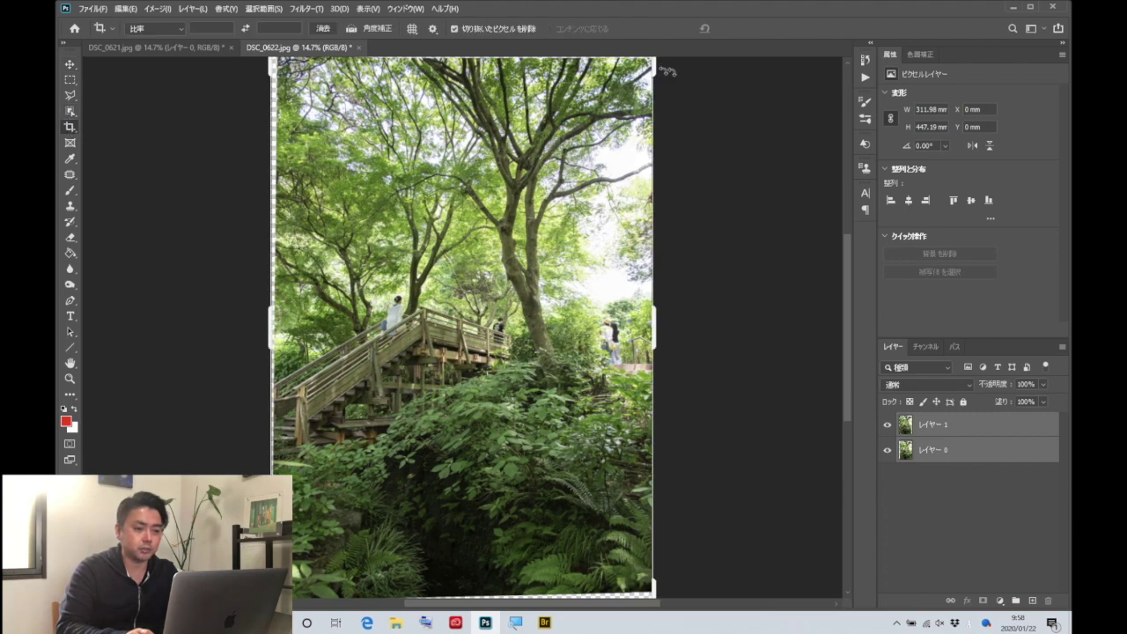
left_click_drag(271, 328, 274, 329)
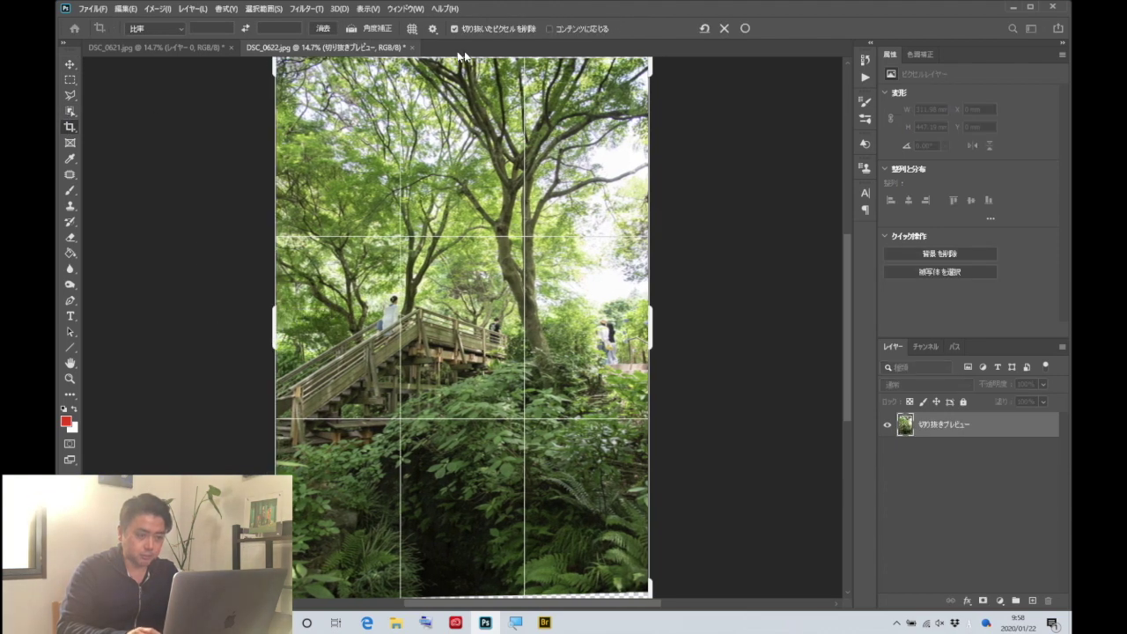
scroll(458, 55, "up", 3)
left_click_drag(459, 119, 459, 112)
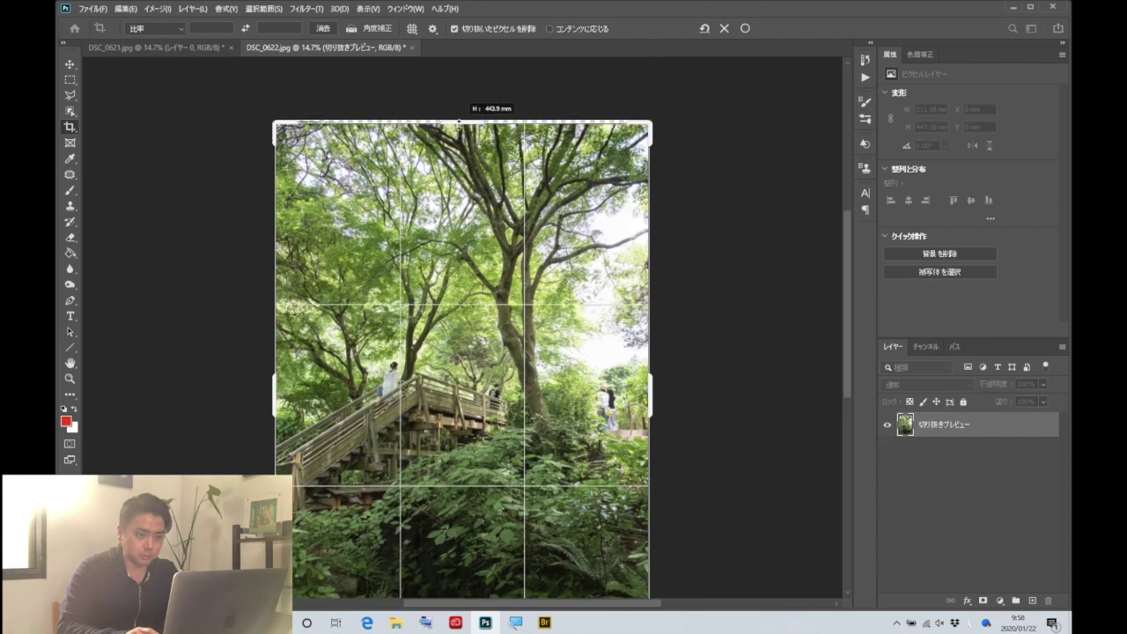
scroll(494, 302, "down", 5)
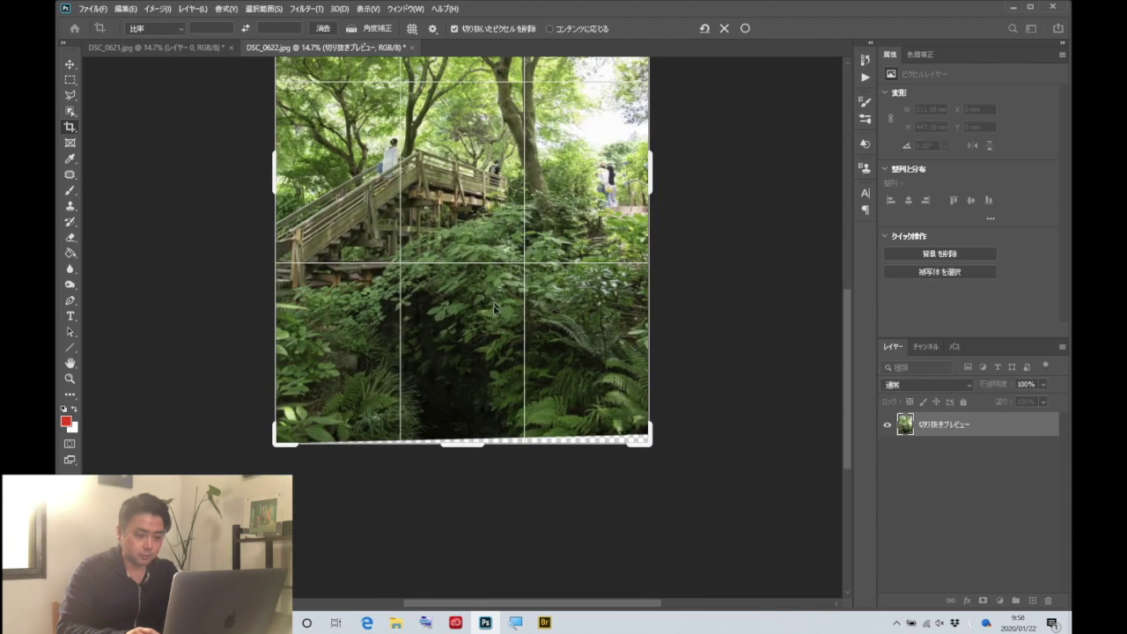
left_click_drag(470, 449, 470, 435)
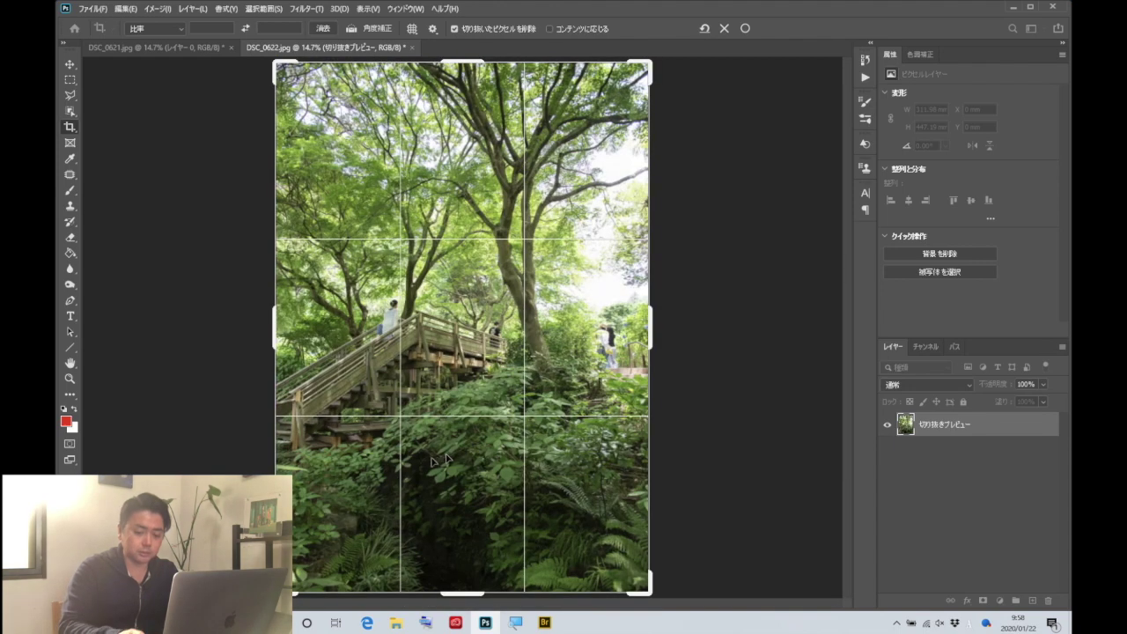
key("Return")
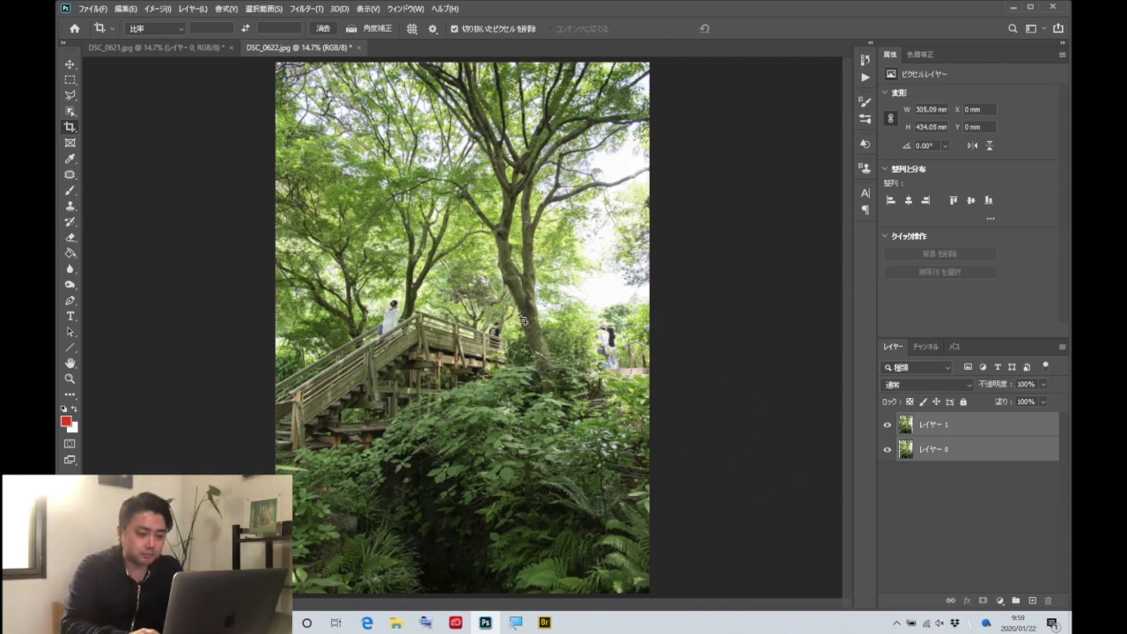
Step: Zoom on the hiker, fit the view, compare layers, and select only レイヤー 1 with it visible
key("ctrl")
scroll(496, 339, "up", 5)
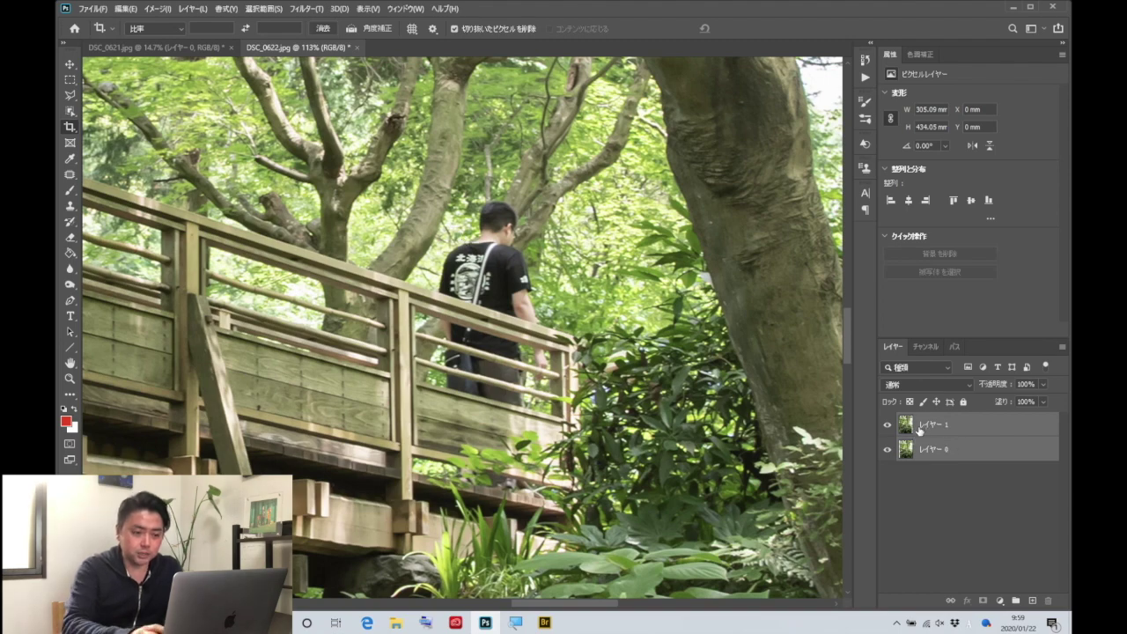
key("ctrl+0")
left_click(886, 425)
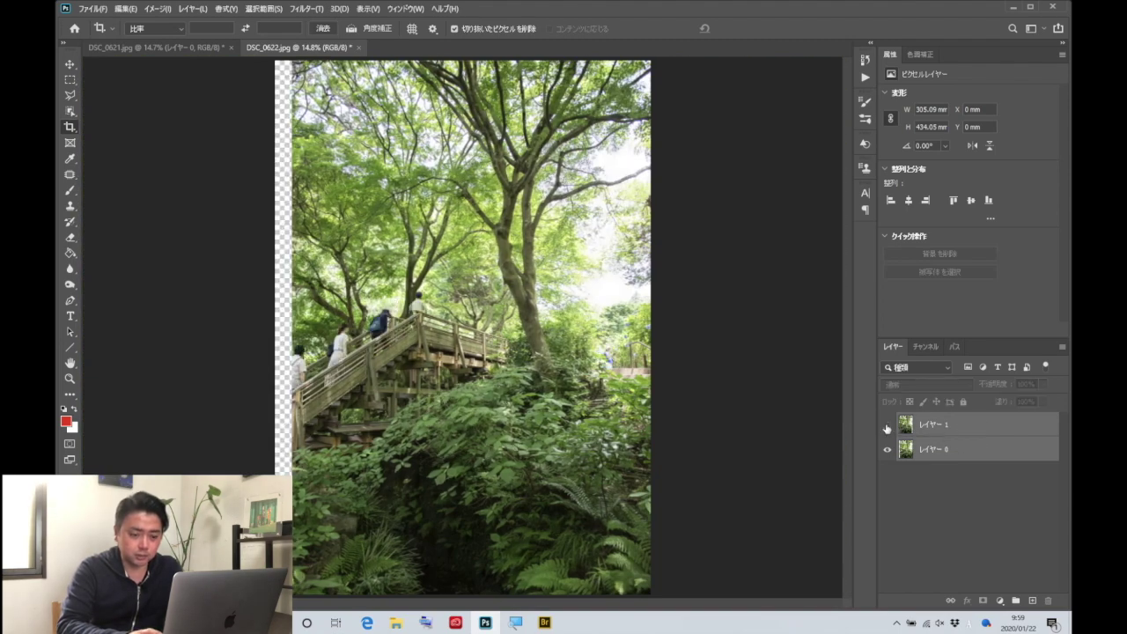
left_click(944, 427)
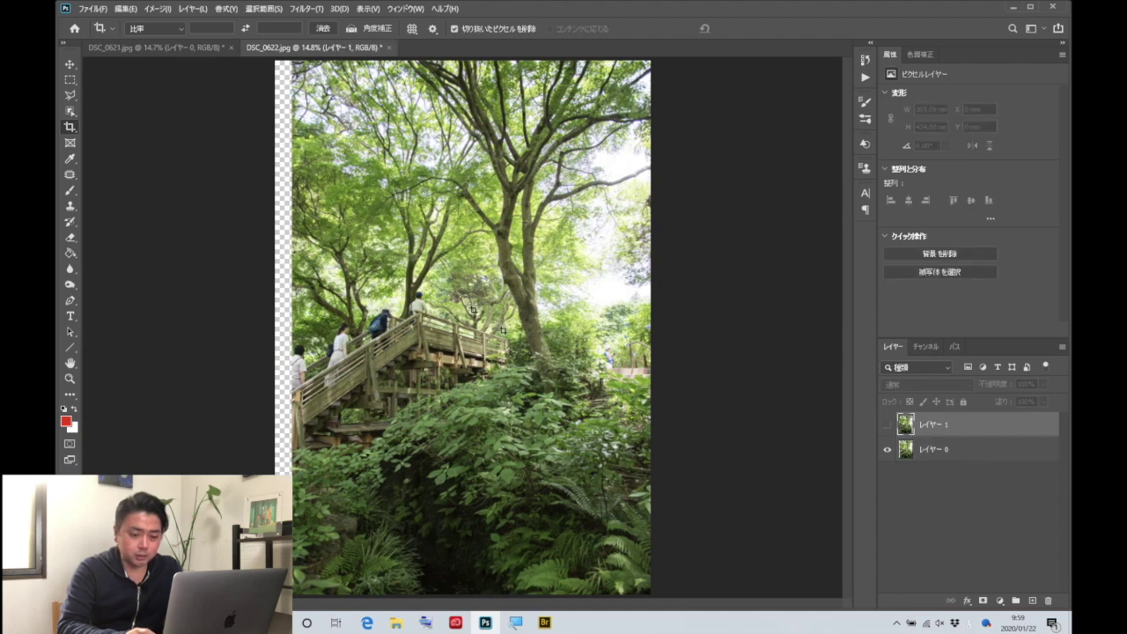
left_click(887, 425)
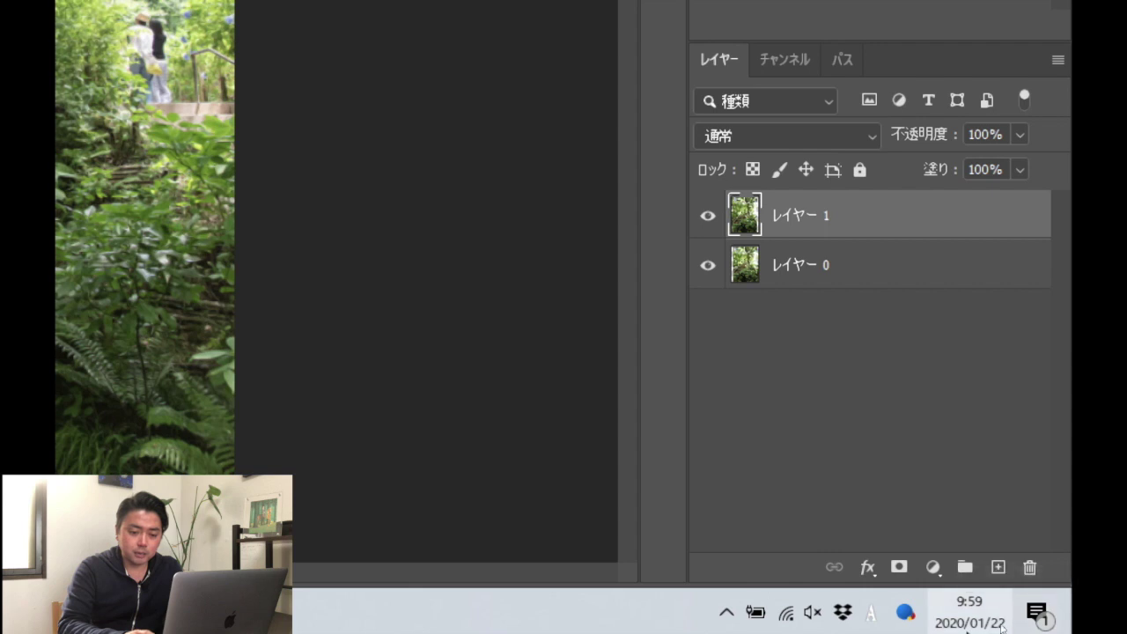
Step: Add a white layer mask to レイヤー 1 and set the Brush tool to paint black
left_click(897, 568)
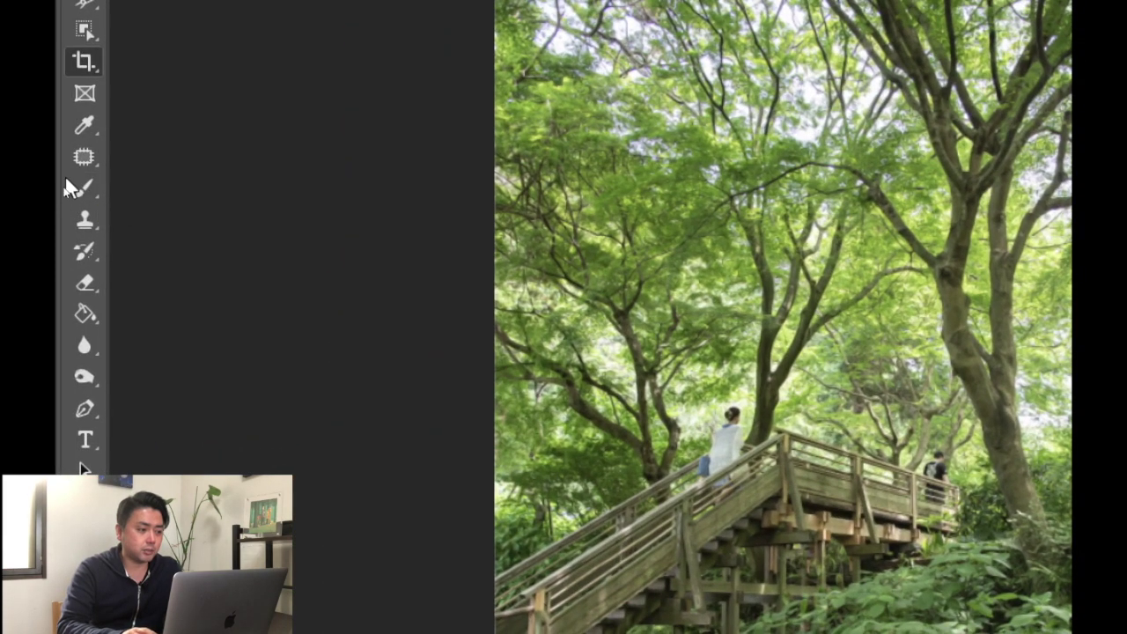
left_click(82, 194)
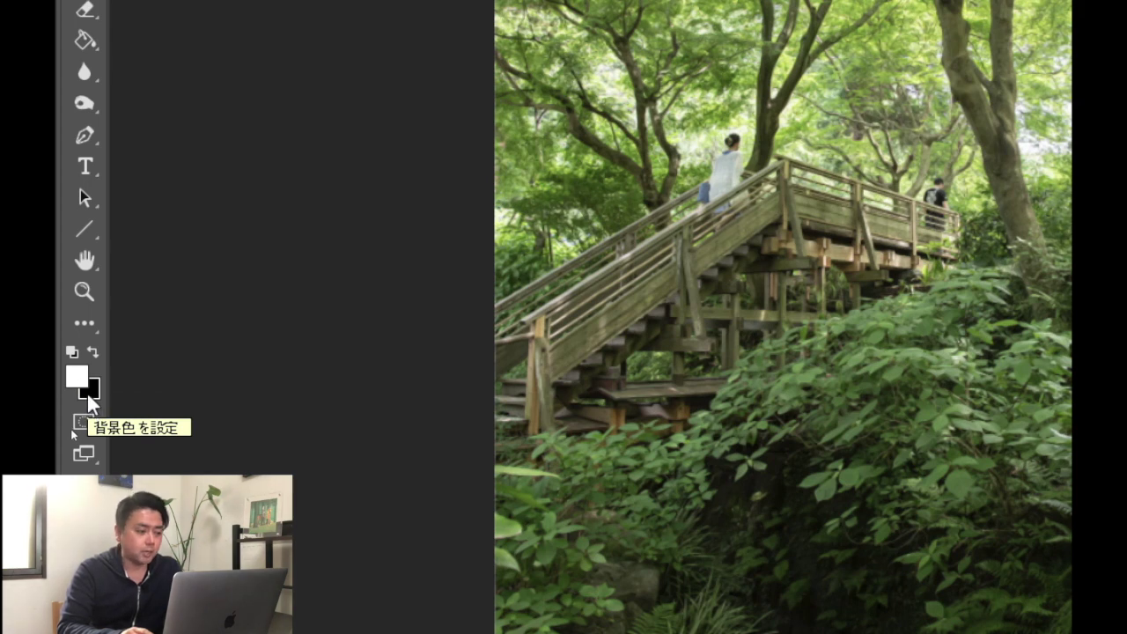
left_click(92, 352)
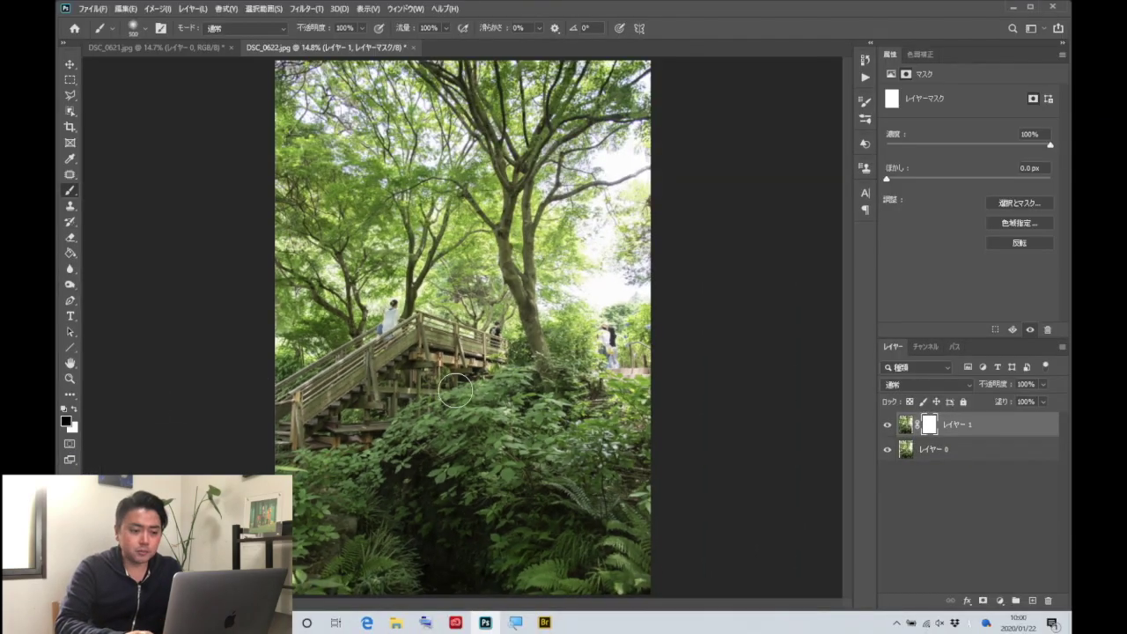
Step: With an 80 px brush, paint black on Layer 1's mask to hide the man at the railing
scroll(502, 332, "up", 3)
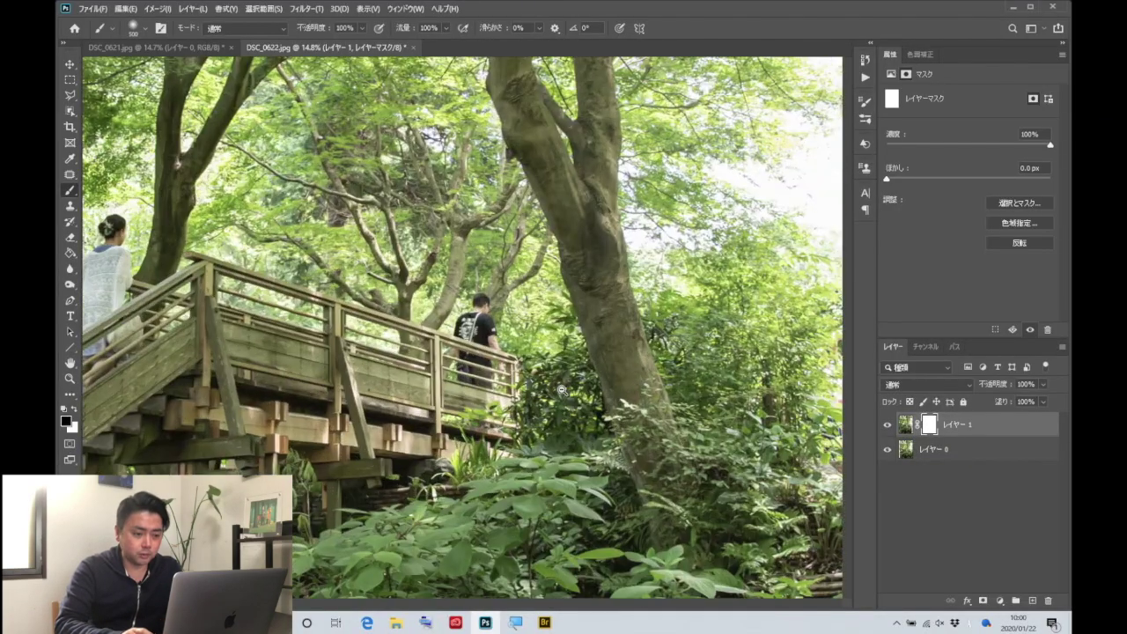
scroll(500, 339, "up", 3)
scroll(497, 347, "up", 2)
key("bracketleft")
key("bracketleft")
key("bracketleft")
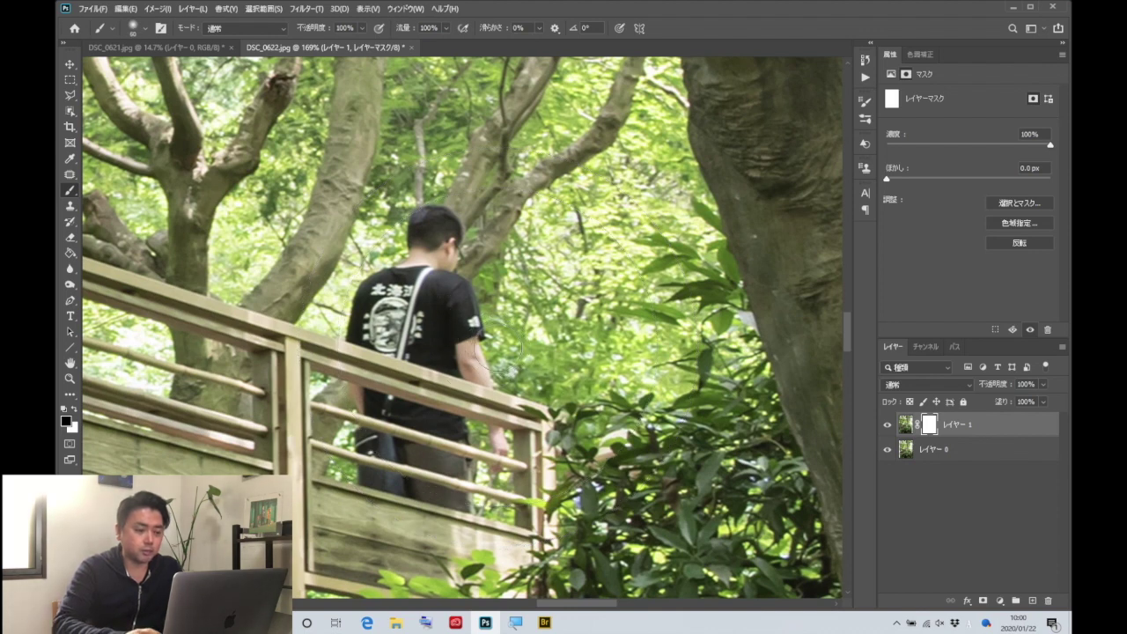
mouse_move(447, 225)
left_mouse_down()
mouse_move(407, 239)
mouse_move(390, 306)
mouse_move(352, 359)
mouse_move(346, 473)
mouse_move(466, 497)
left_mouse_up()
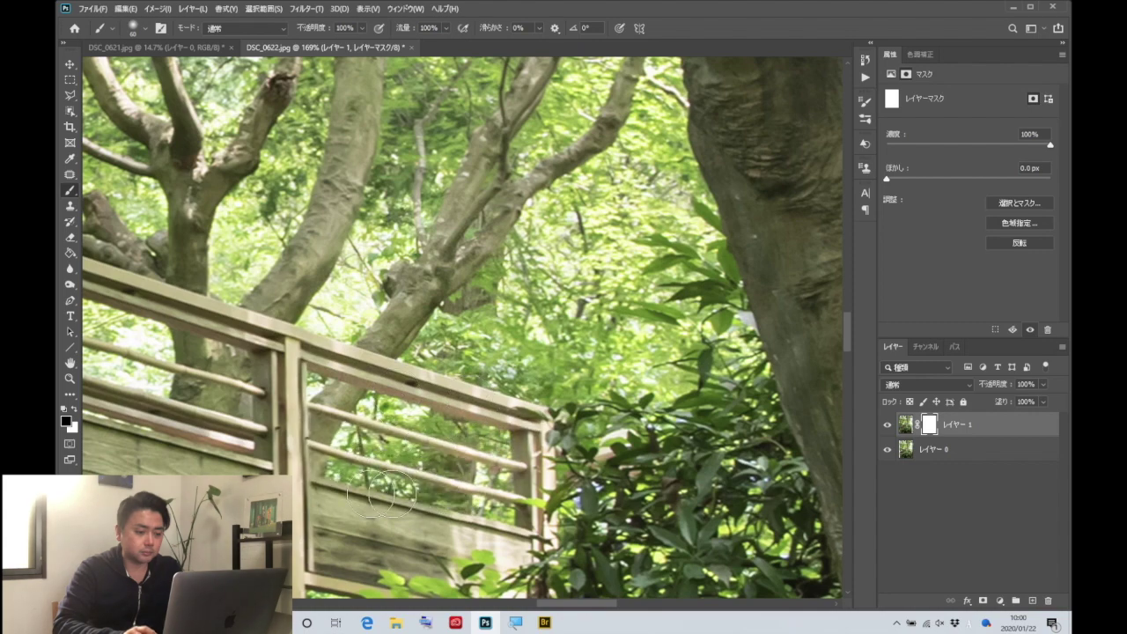
key("ctrl+0")
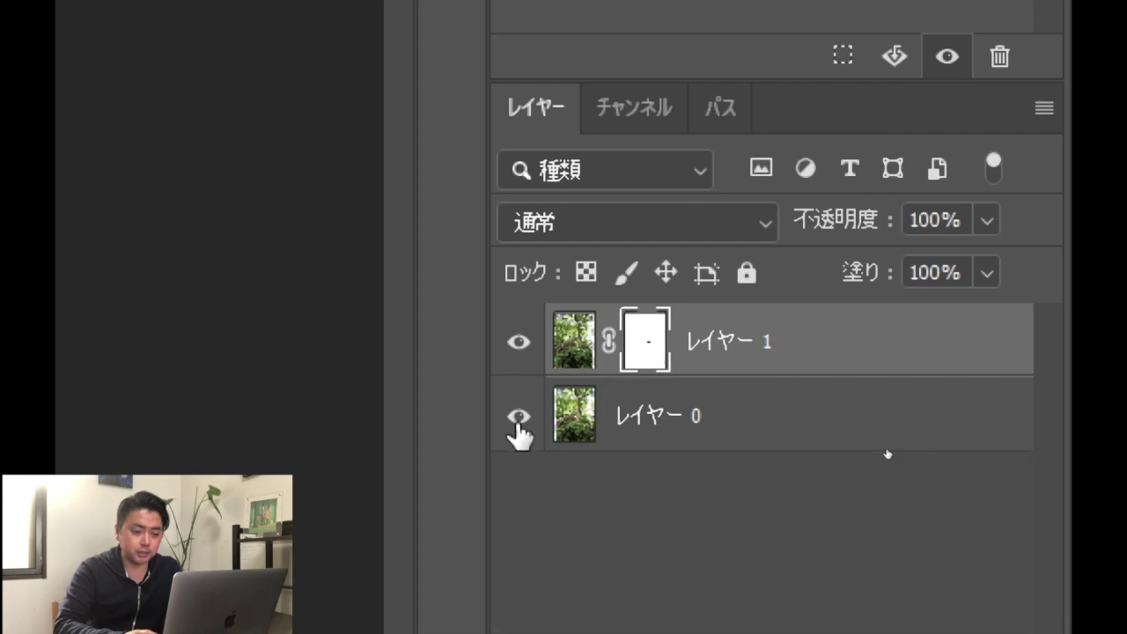
left_click(520, 415)
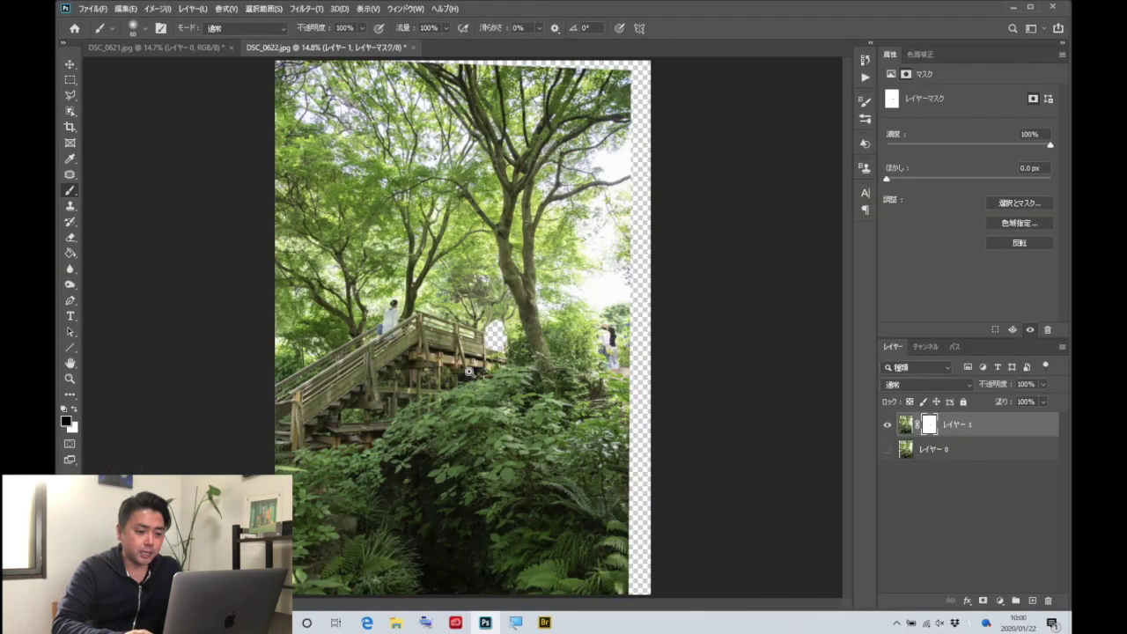
scroll(469, 355, "up", 1)
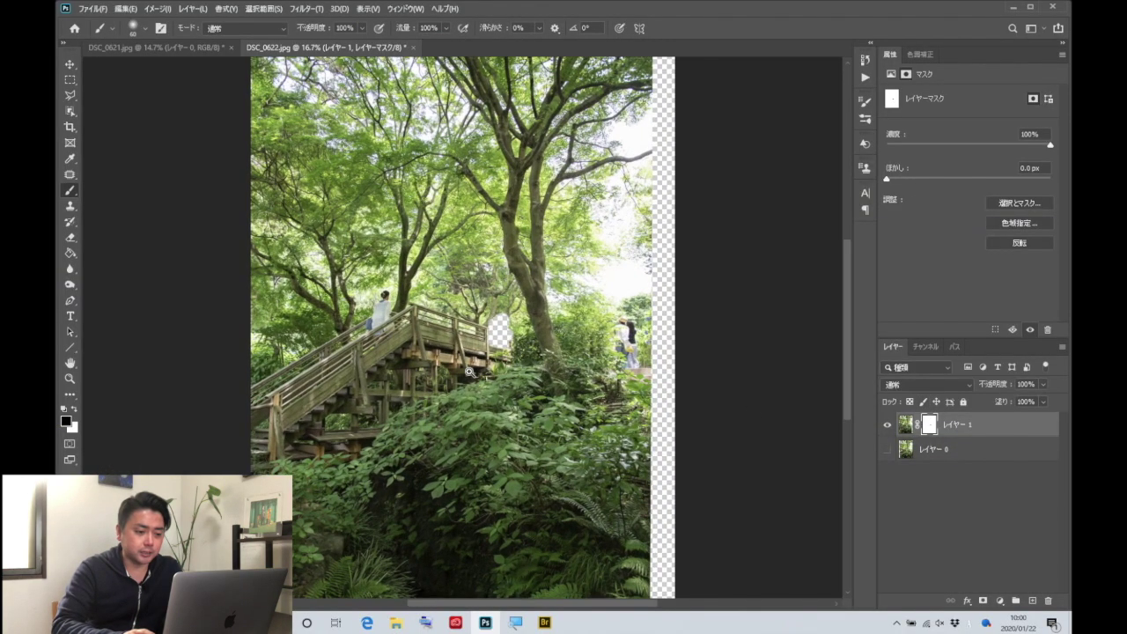
scroll(470, 356, "up", 1)
scroll(469, 356, "up", 4)
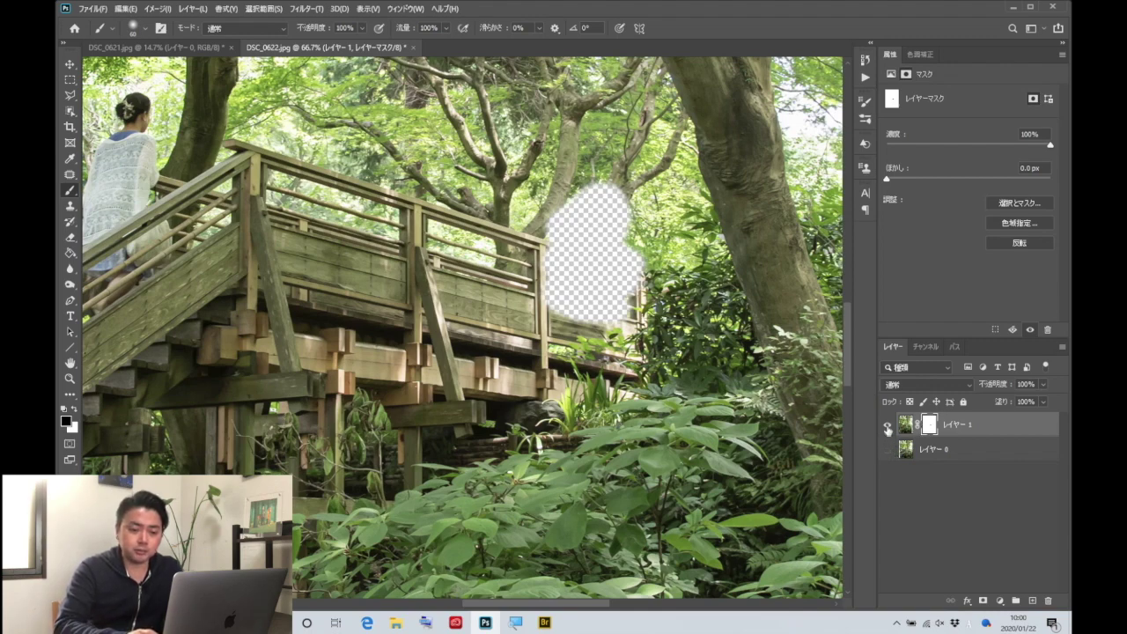
left_click(887, 427)
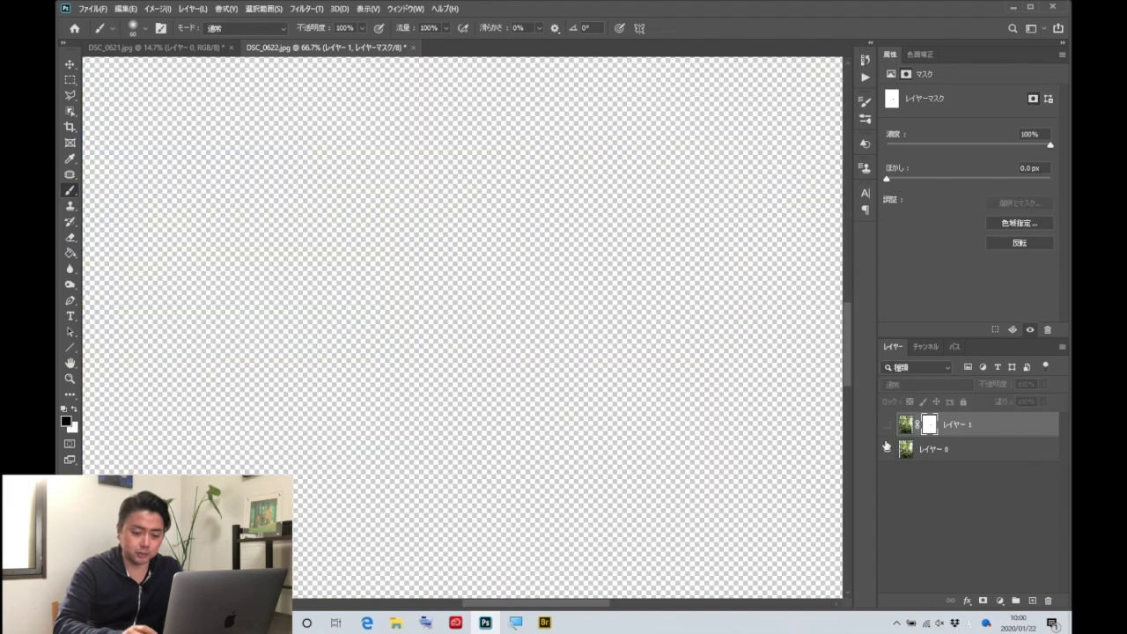
left_click(887, 447)
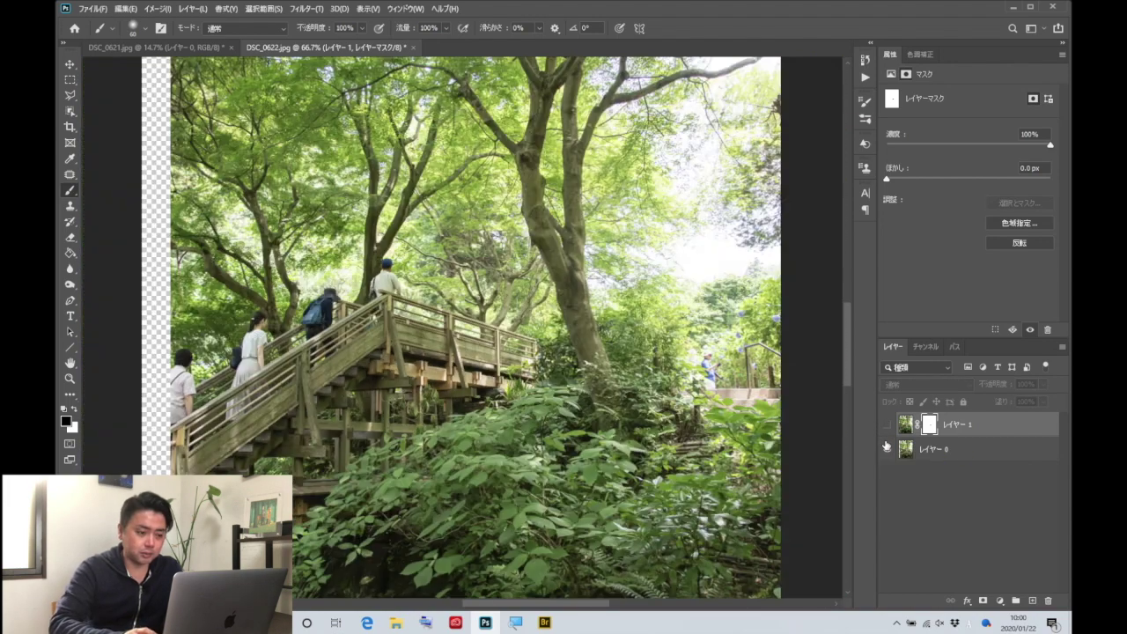
key("ctrl+0")
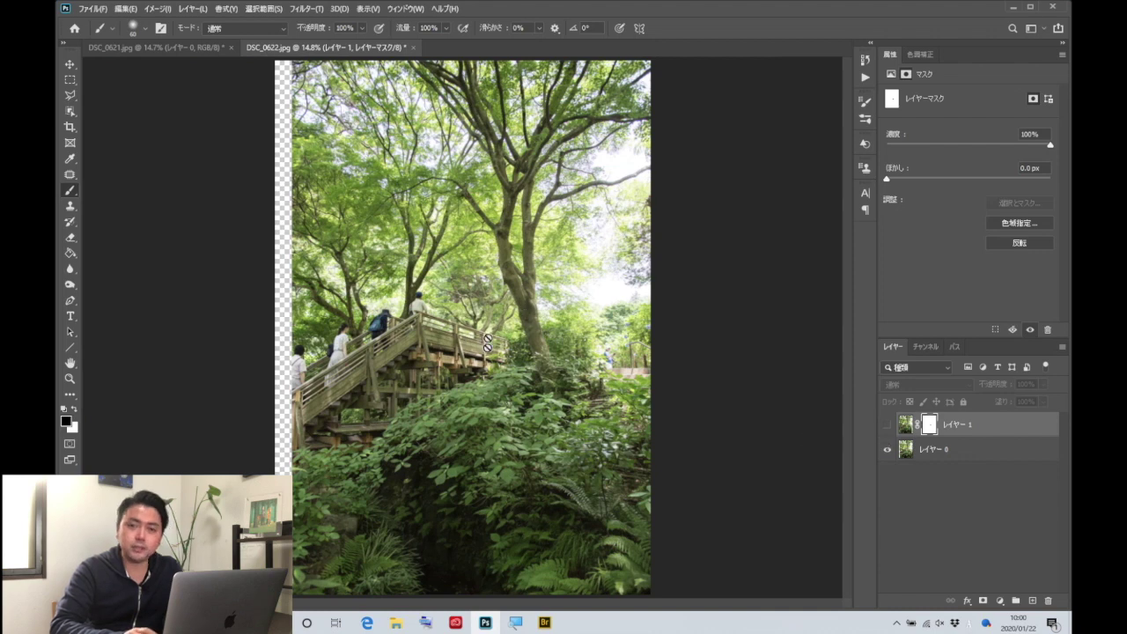
left_click(888, 424)
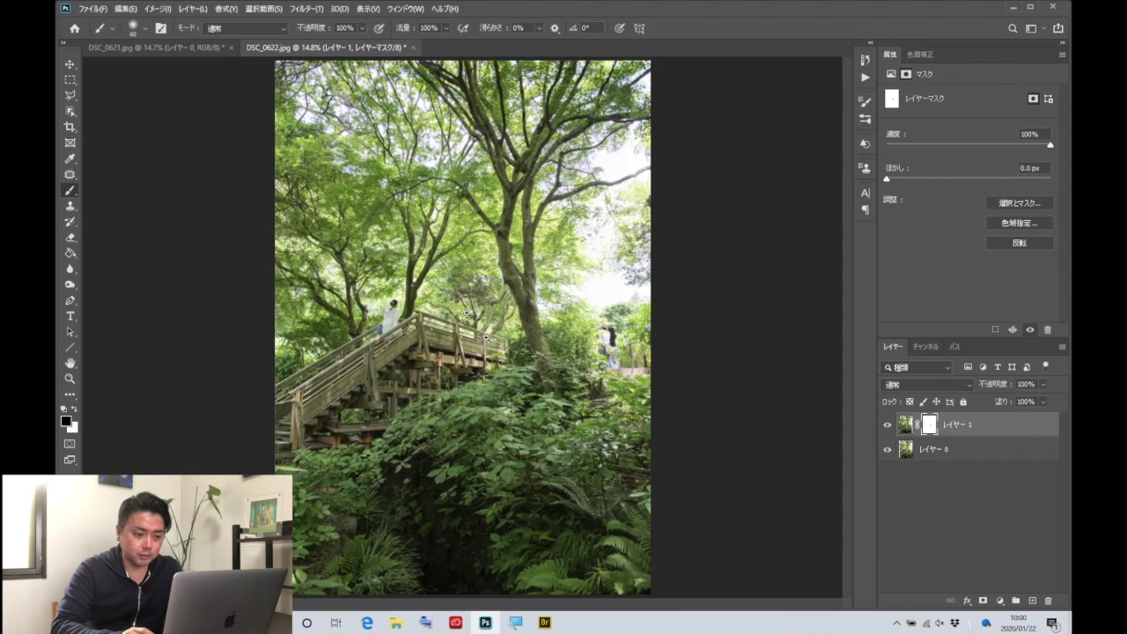
Step: Paint Layer 1's mask over the yellow-bag couple's heads and shoulders on the right path
scroll(485, 338, "up", 5)
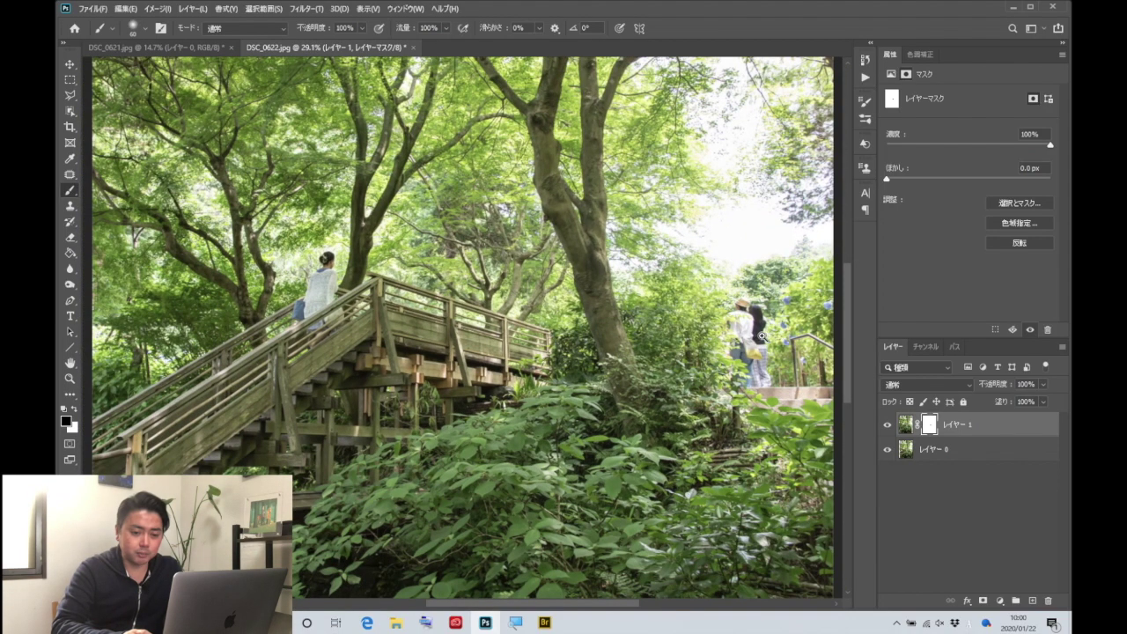
scroll(761, 335, "up", 3)
scroll(704, 282, "up", 3)
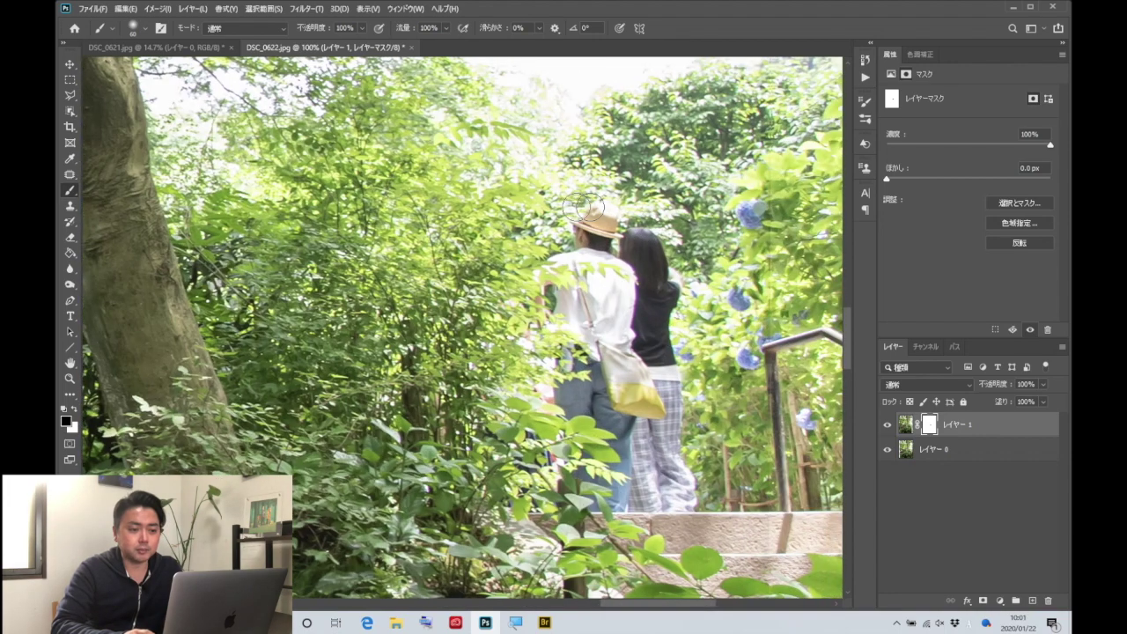
mouse_move(585, 220)
left_mouse_down()
mouse_move(647, 216)
mouse_move(577, 249)
mouse_move(651, 264)
left_mouse_up()
mouse_move(492, 280)
left_mouse_down()
mouse_move(635, 280)
mouse_move(572, 317)
mouse_move(669, 325)
mouse_move(563, 352)
mouse_move(654, 346)
mouse_move(563, 378)
mouse_move(686, 392)
mouse_move(546, 440)
mouse_move(650, 440)
mouse_move(704, 466)
mouse_move(616, 484)
mouse_move(731, 506)
mouse_move(629, 493)
mouse_move(564, 506)
mouse_move(669, 489)
mouse_move(585, 493)
mouse_move(608, 502)
left_mouse_up()
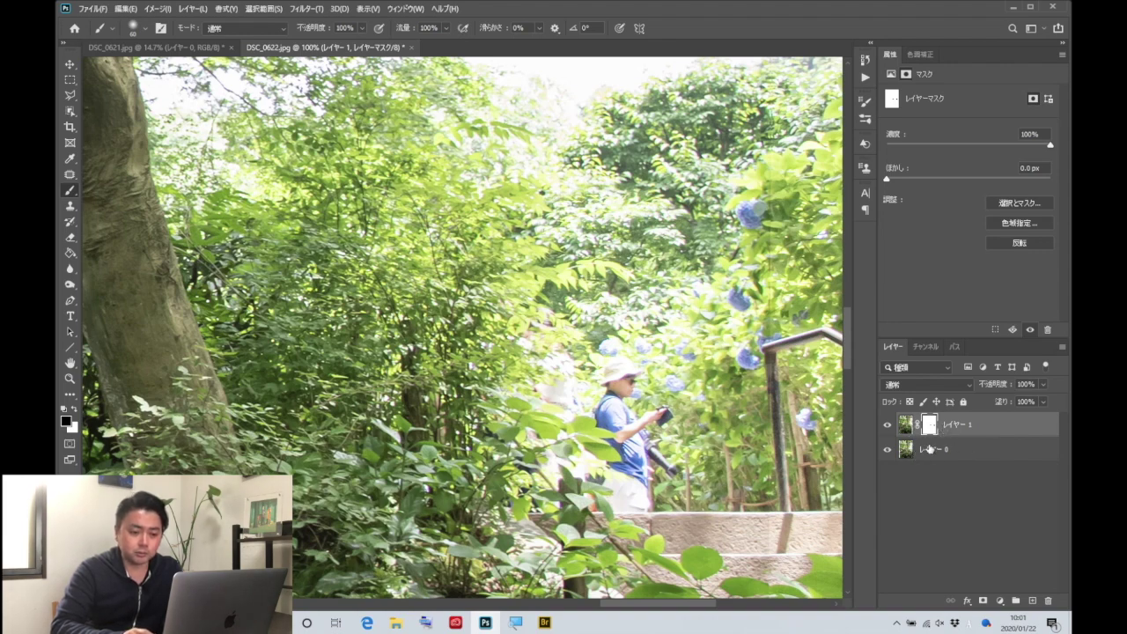
left_click(929, 449)
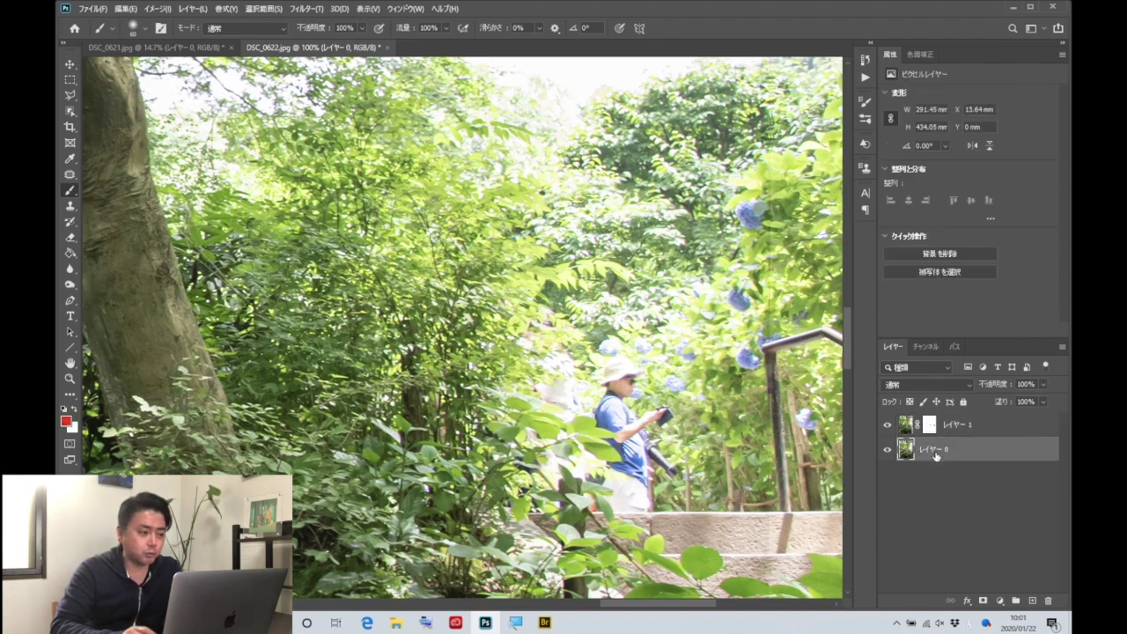
Step: Clone nearby foliage over the man in blue on Layer 0 until only foliage remains
left_click(72, 207)
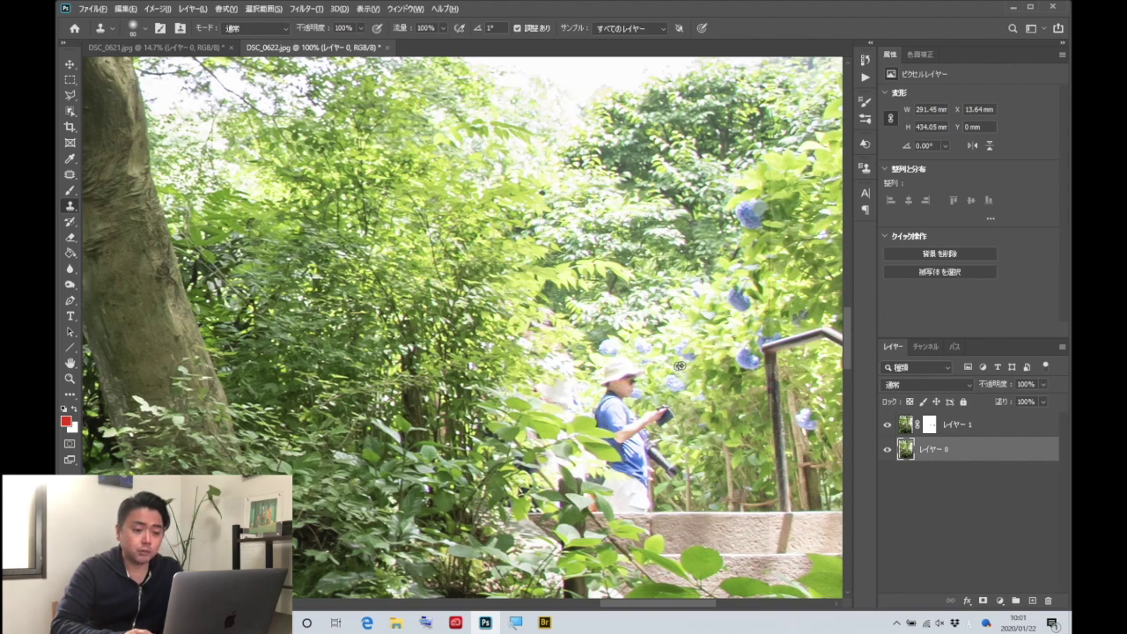
left_click(718, 512, "alt")
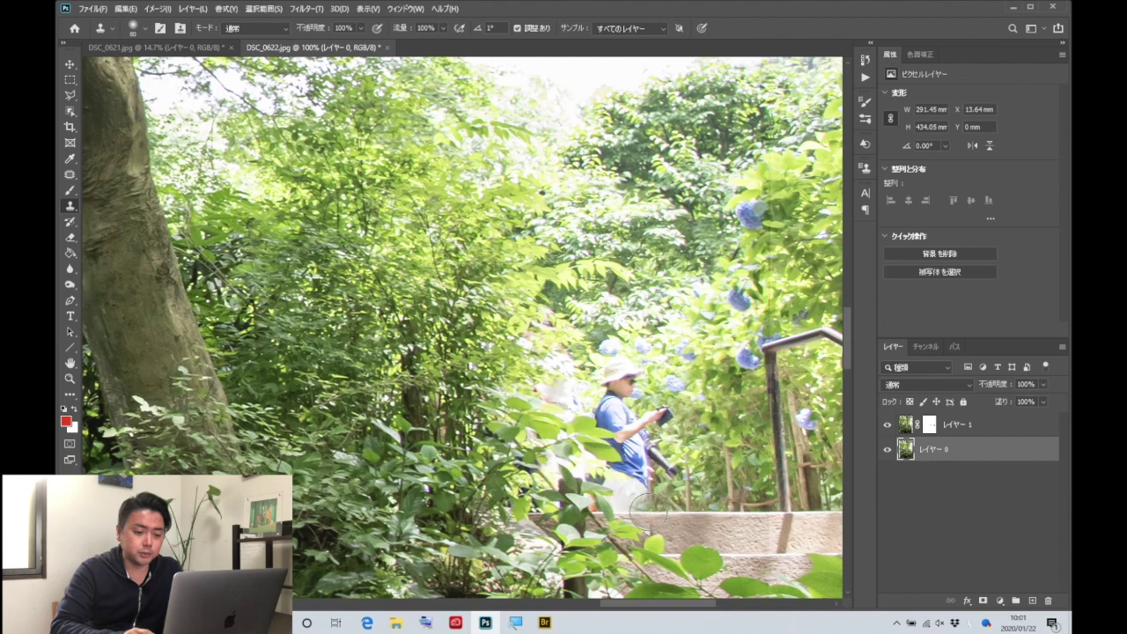
mouse_move(649, 509)
left_mouse_down()
mouse_move(626, 379)
mouse_move(642, 382)
left_mouse_up()
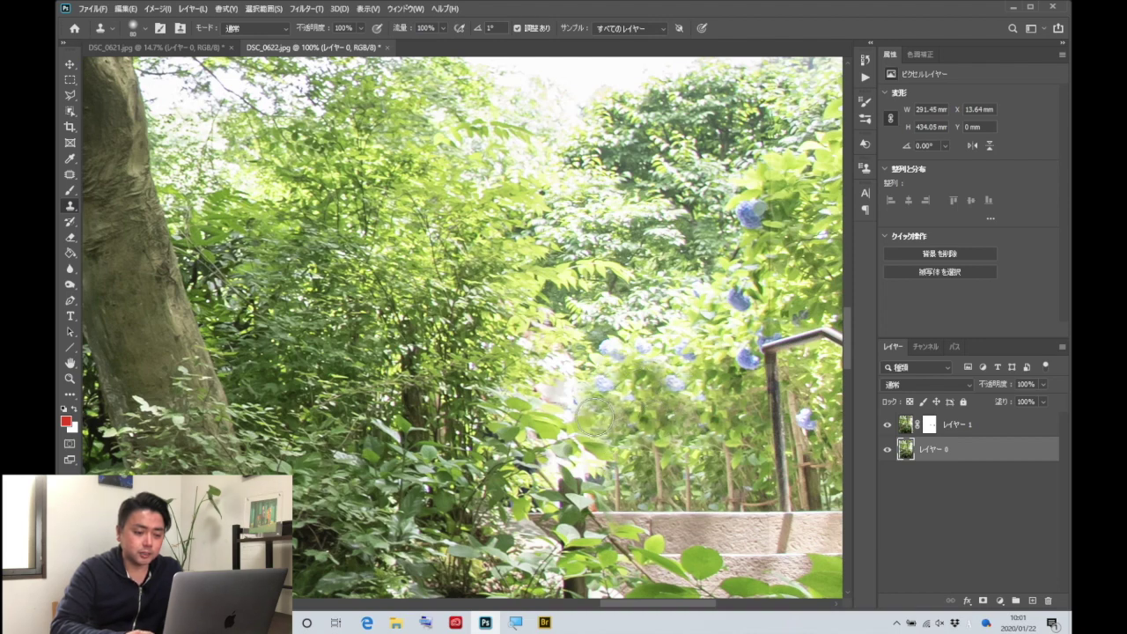
left_click_drag(601, 411, 693, 422)
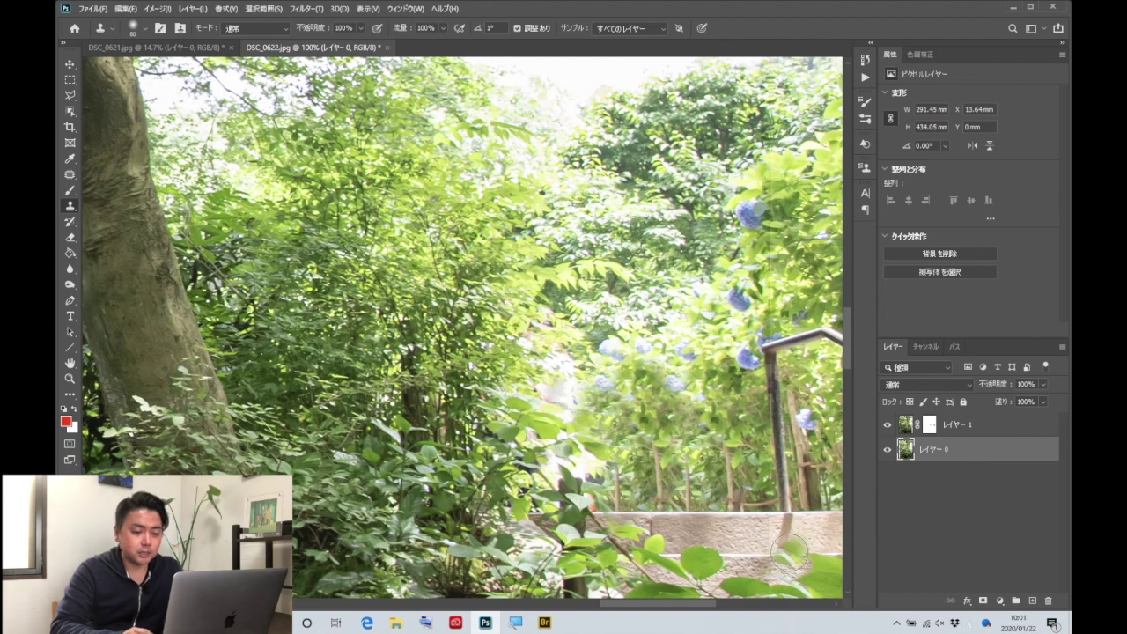
key("ctrl+0")
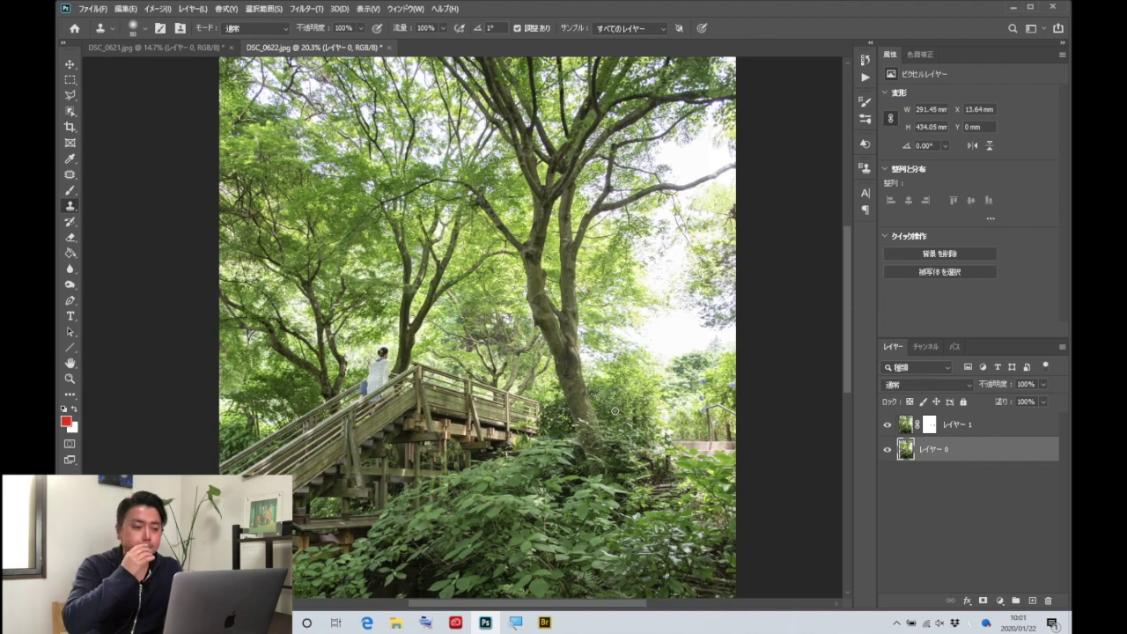
key("ctrl+0")
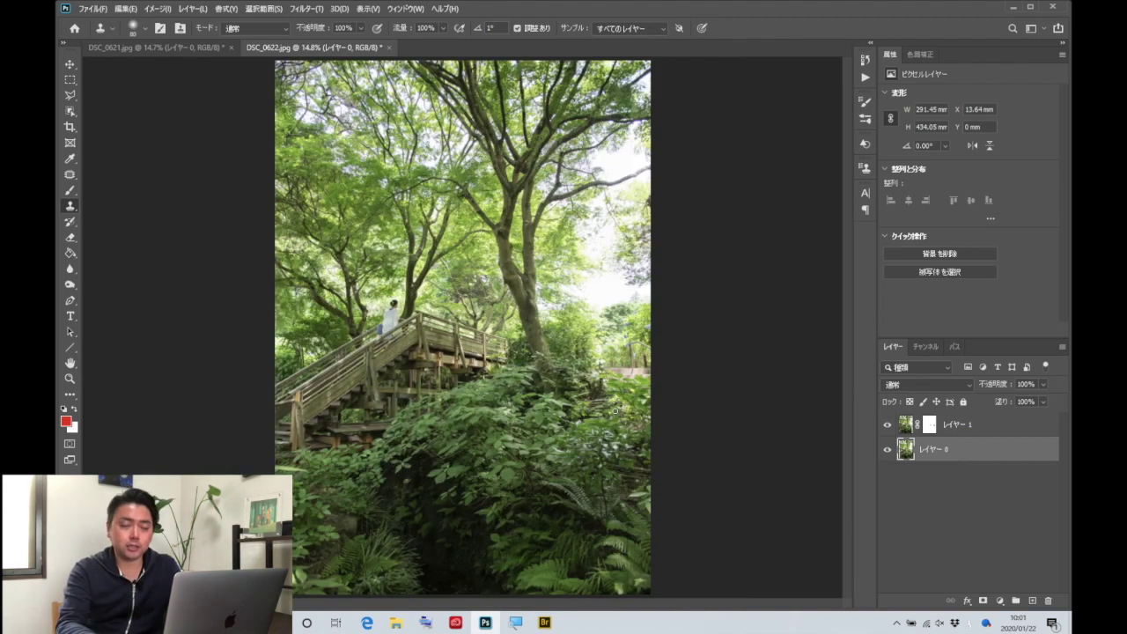
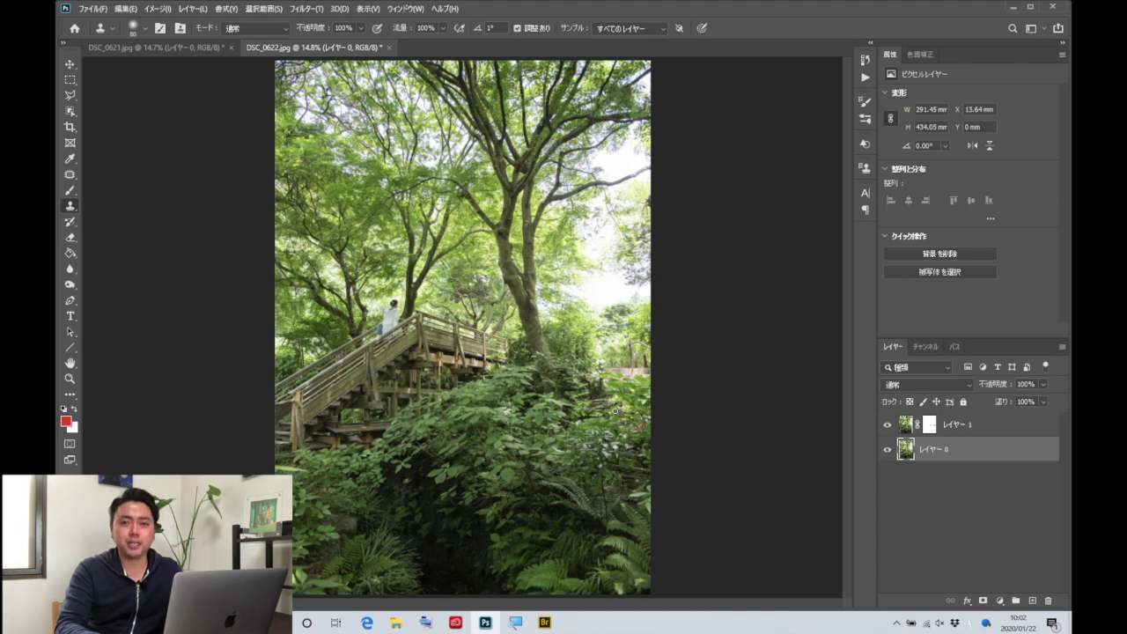
Step: Open the four storefront photos DSC_0183, DSC_0193, DSC_0195 and DSC_0198 together in Photoshop
key("ctrl+z")
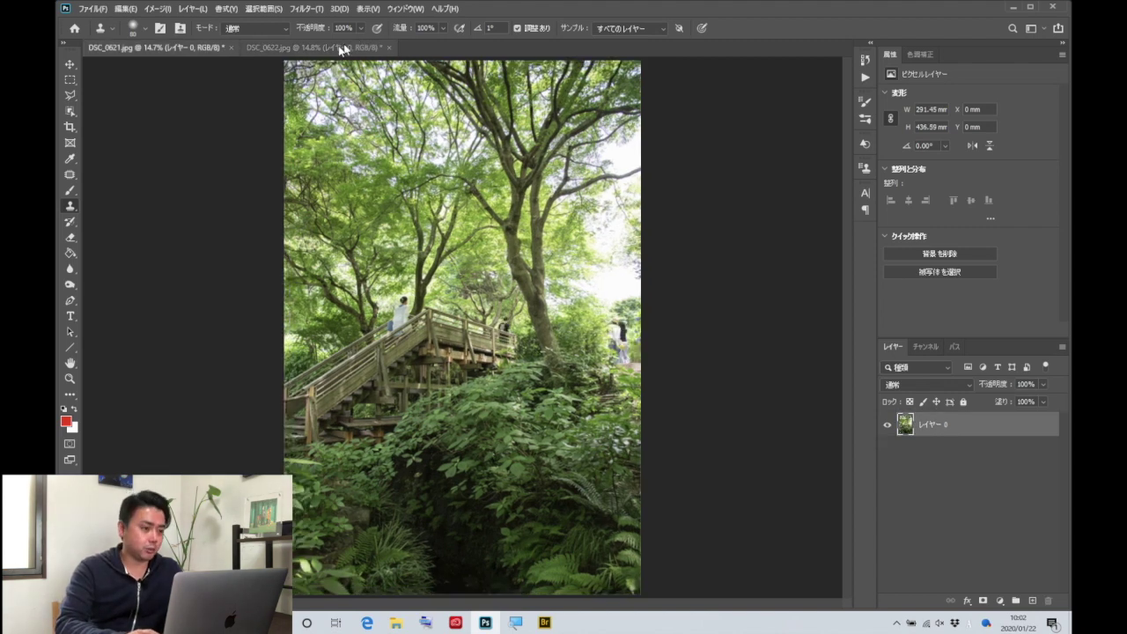
key("ctrl+shift+z")
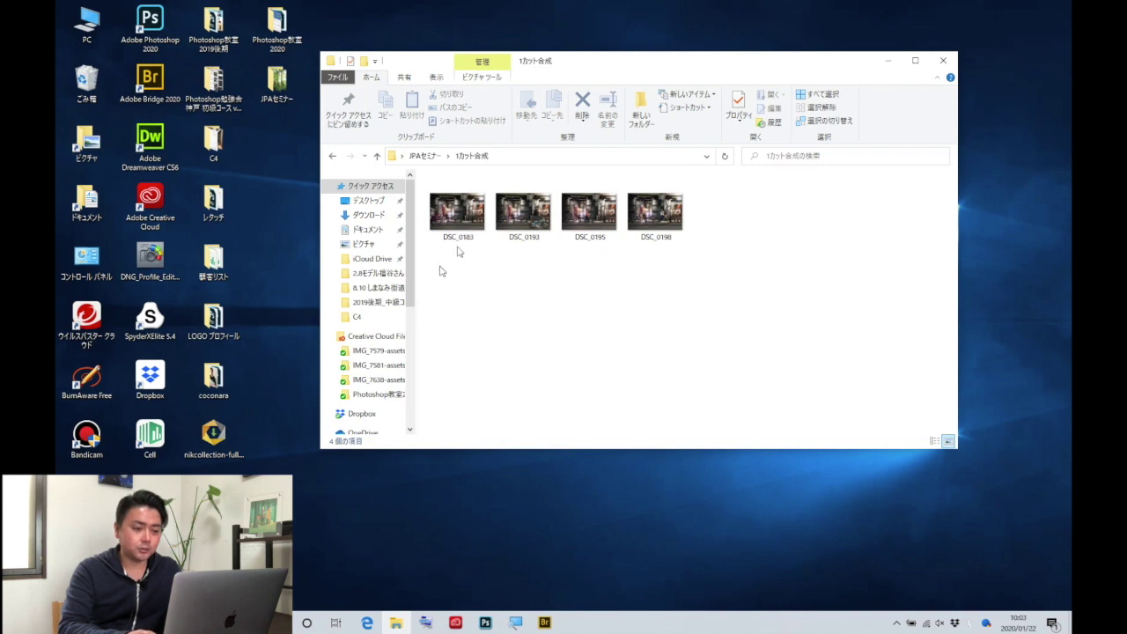
left_click_drag(445, 269, 627, 227)
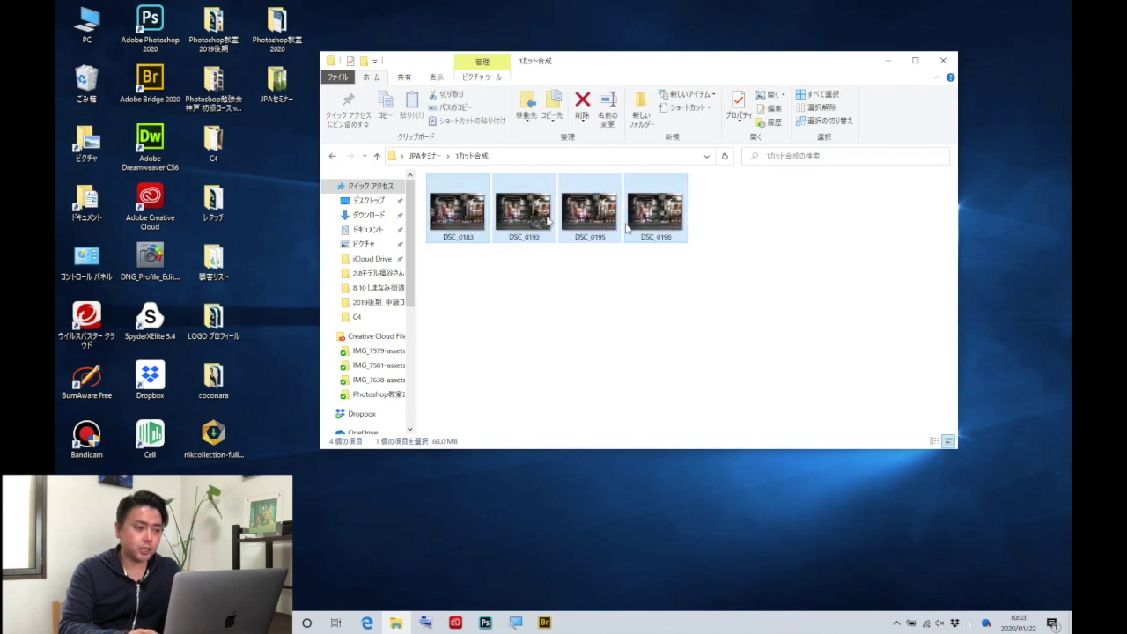
left_click_drag(491, 213, 220, 110)
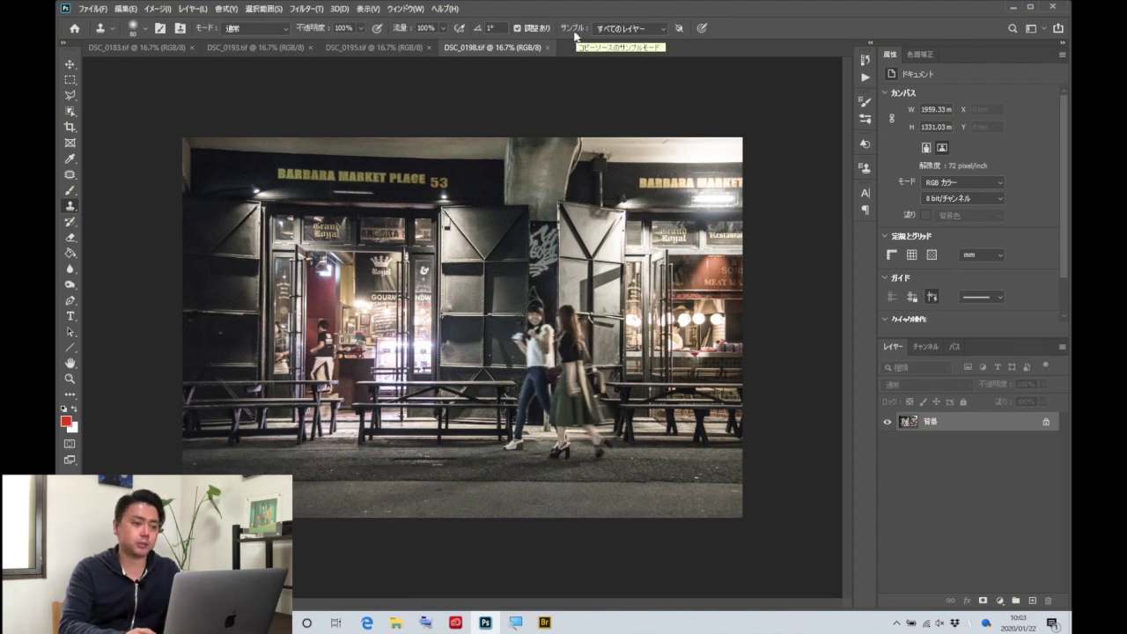
Step: Unlock DSC_0195's background and add its red-shirt walker shot to DSC_0198 as a layer
left_click(363, 48)
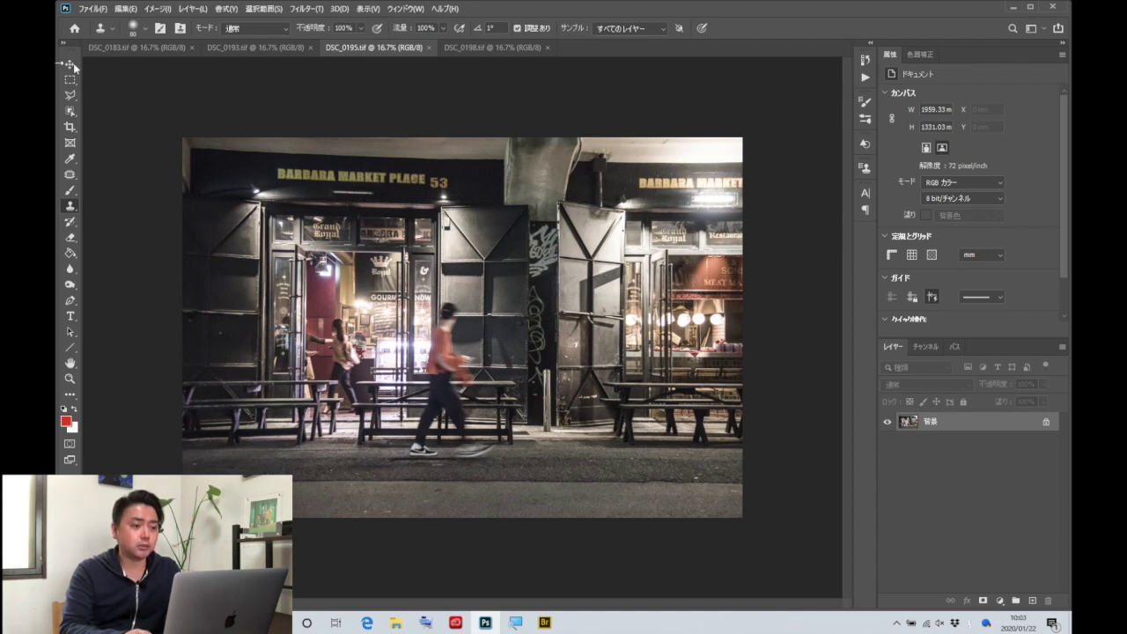
left_click(497, 46)
left_click(406, 47)
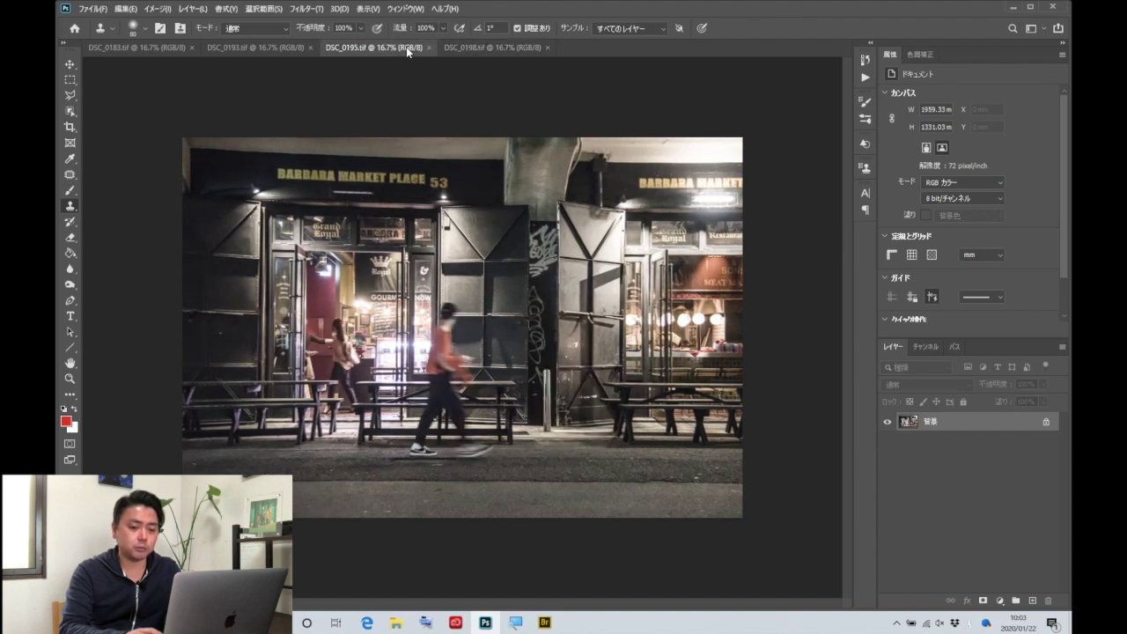
left_click(1046, 423)
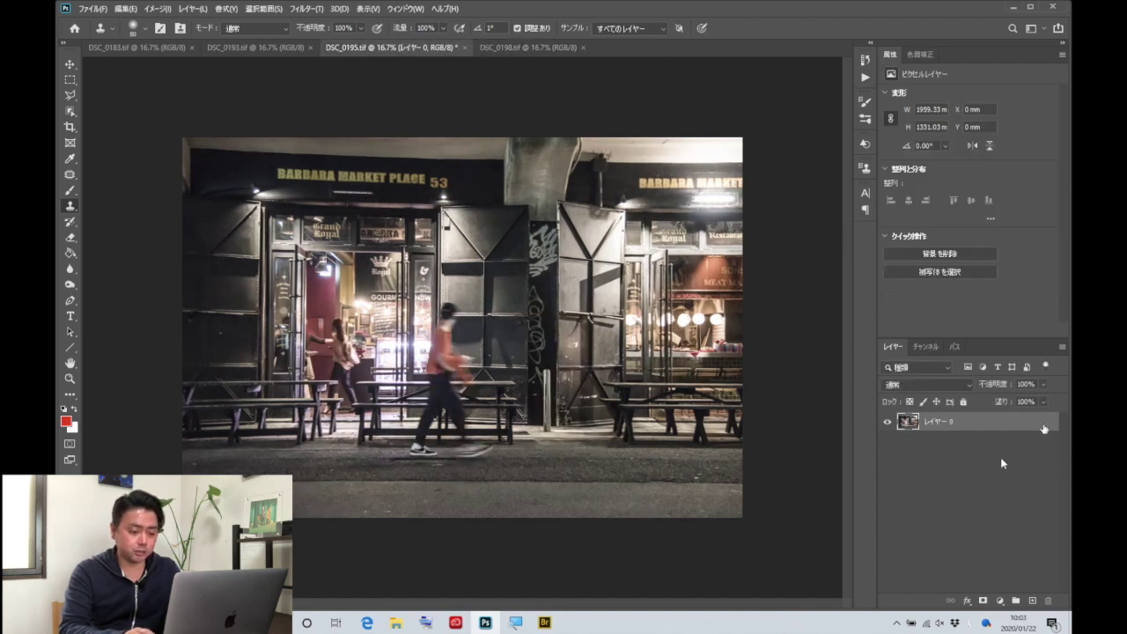
left_click(528, 46)
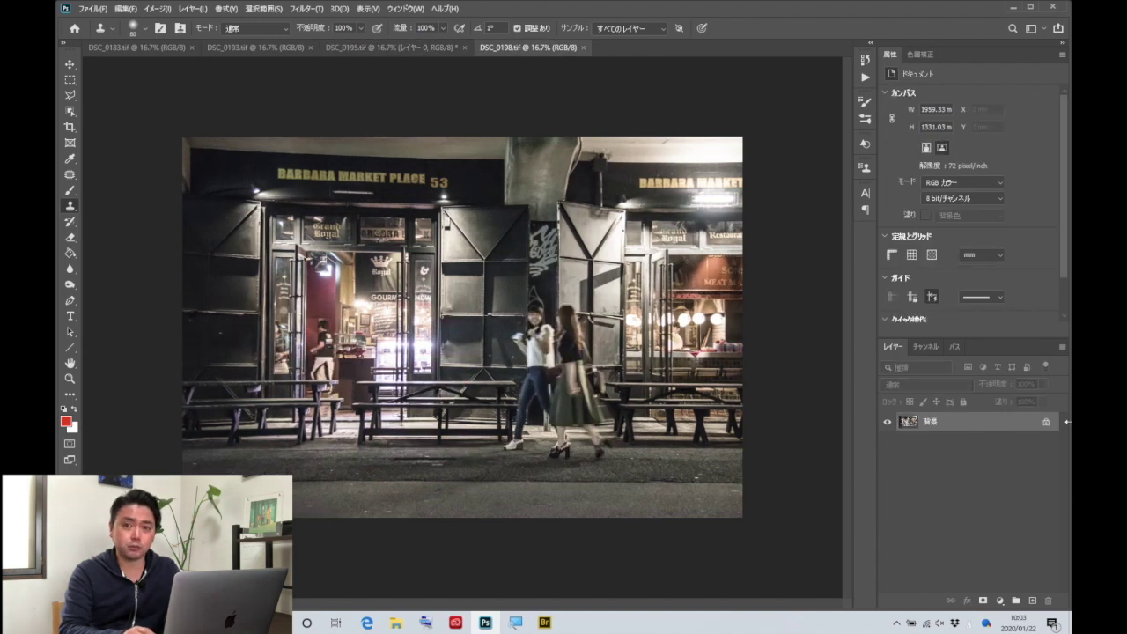
left_click_drag(1066, 422, 908, 442)
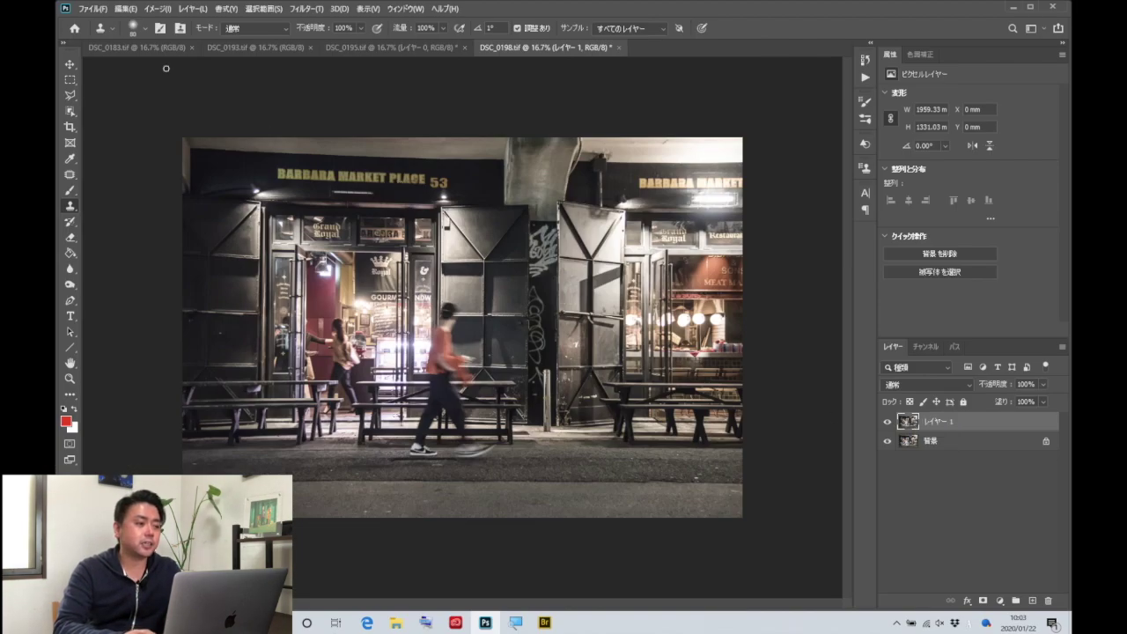
Step: Unlock the DSC_0193 cyclist shot and paste it into DSC_0198 as a new layer
left_click(224, 48)
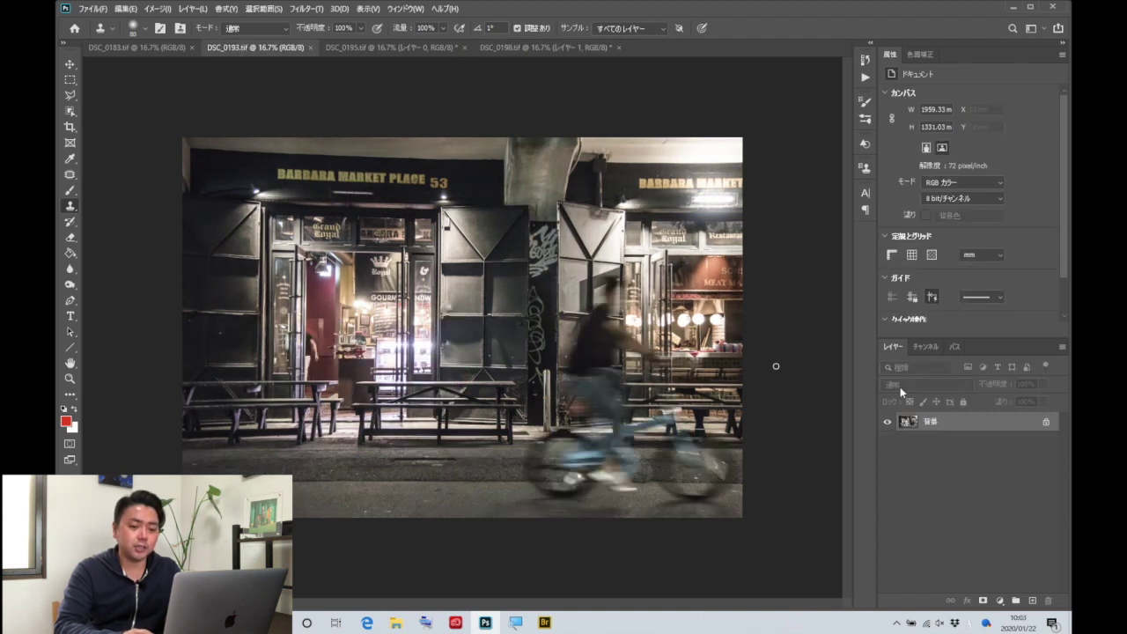
left_click(1045, 424)
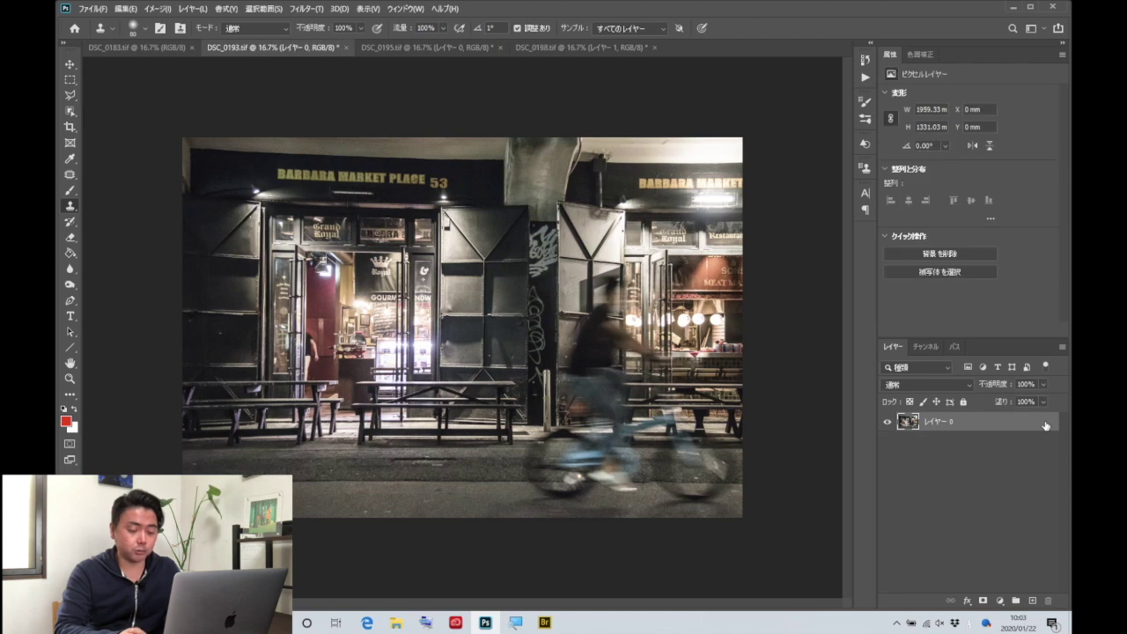
left_click(580, 50)
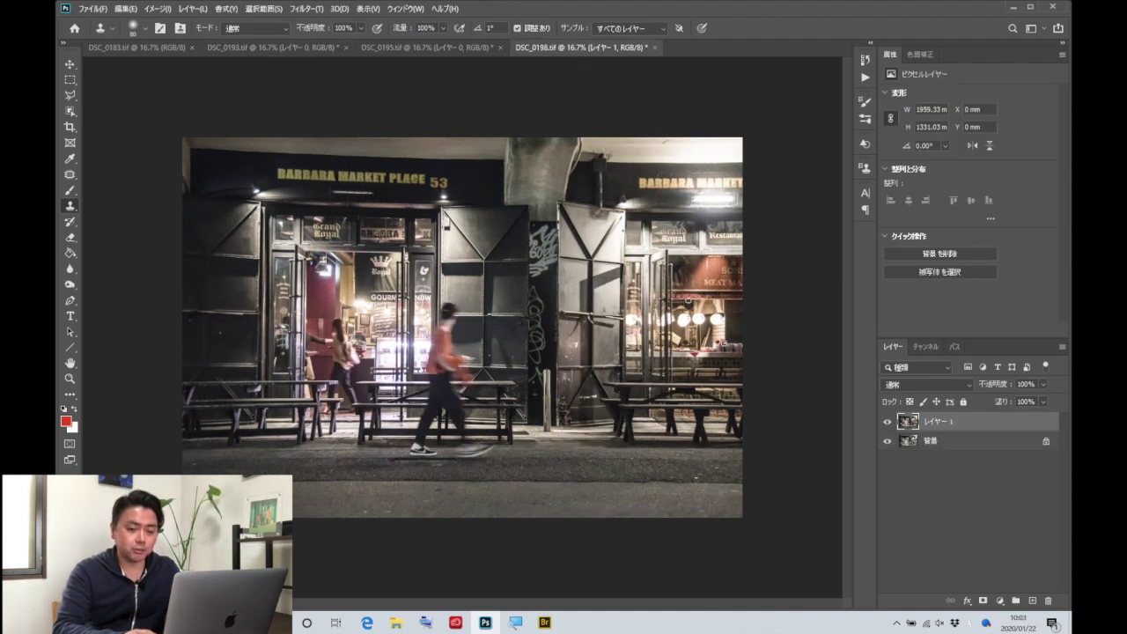
key("ctrl+v")
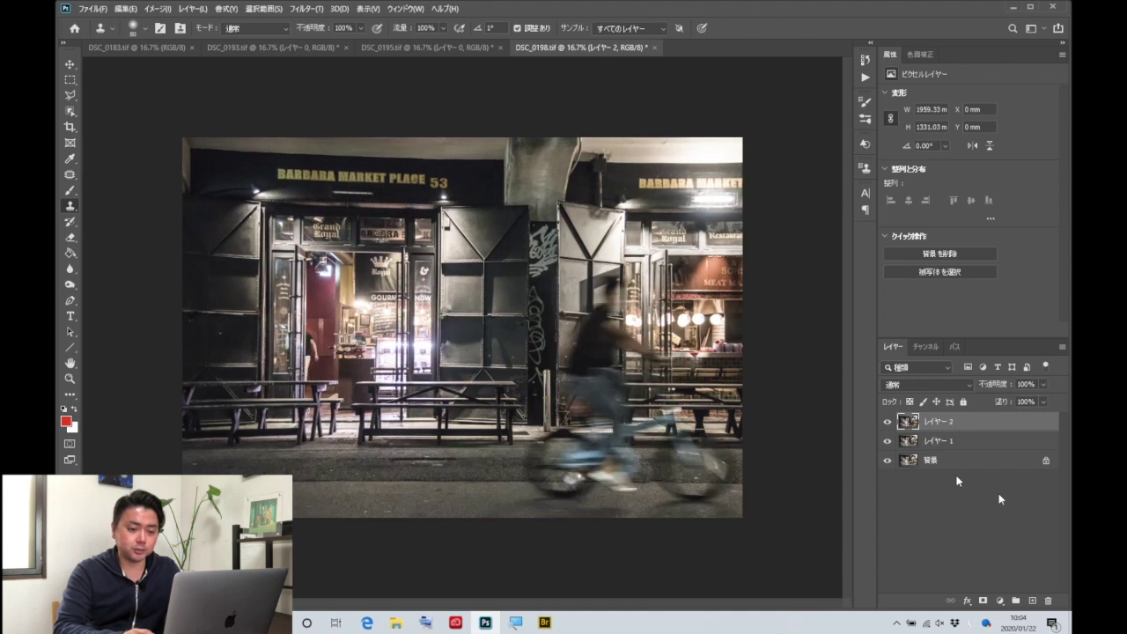
Step: Unlock the DSC_0183 blurred walker shot and paste it into DSC_0198 as the top layer
left_click(108, 46)
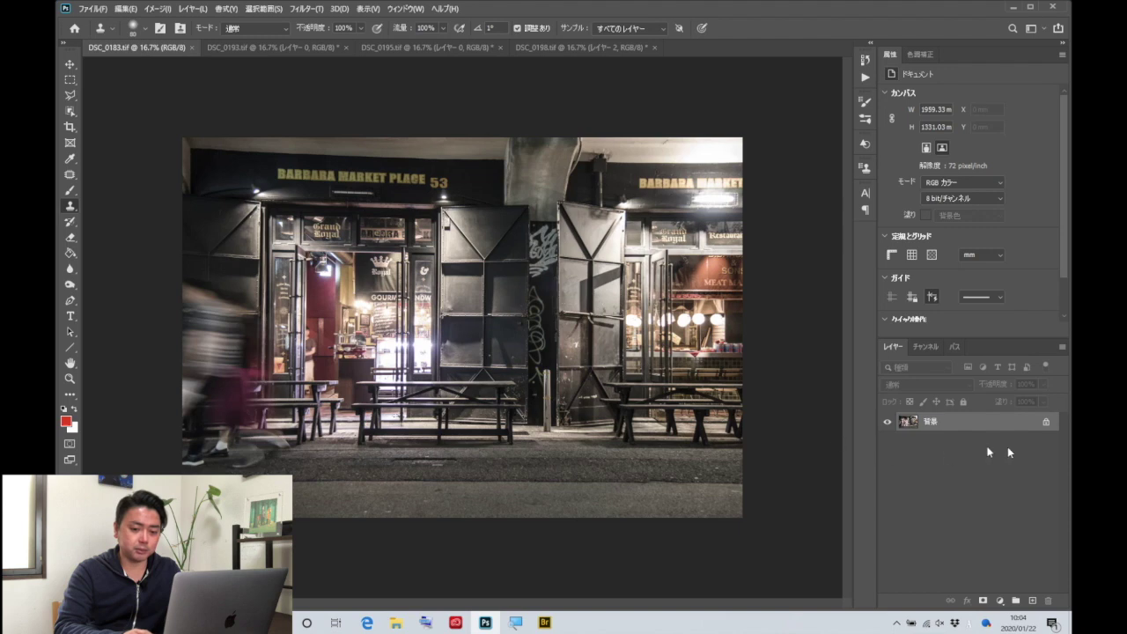
left_click(1047, 424)
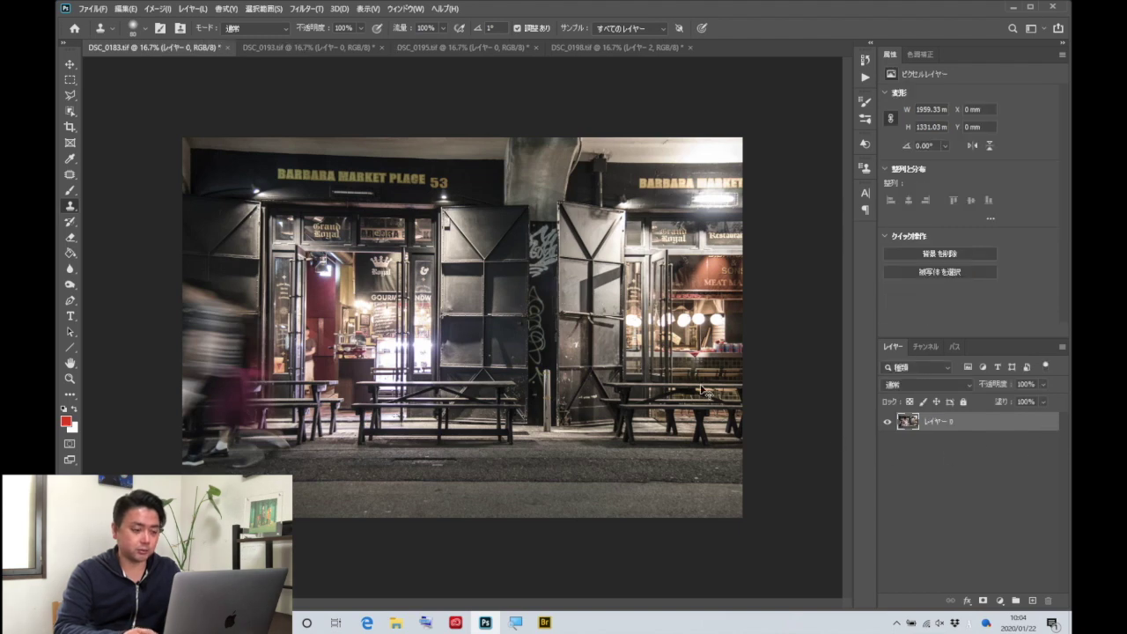
left_click(606, 50)
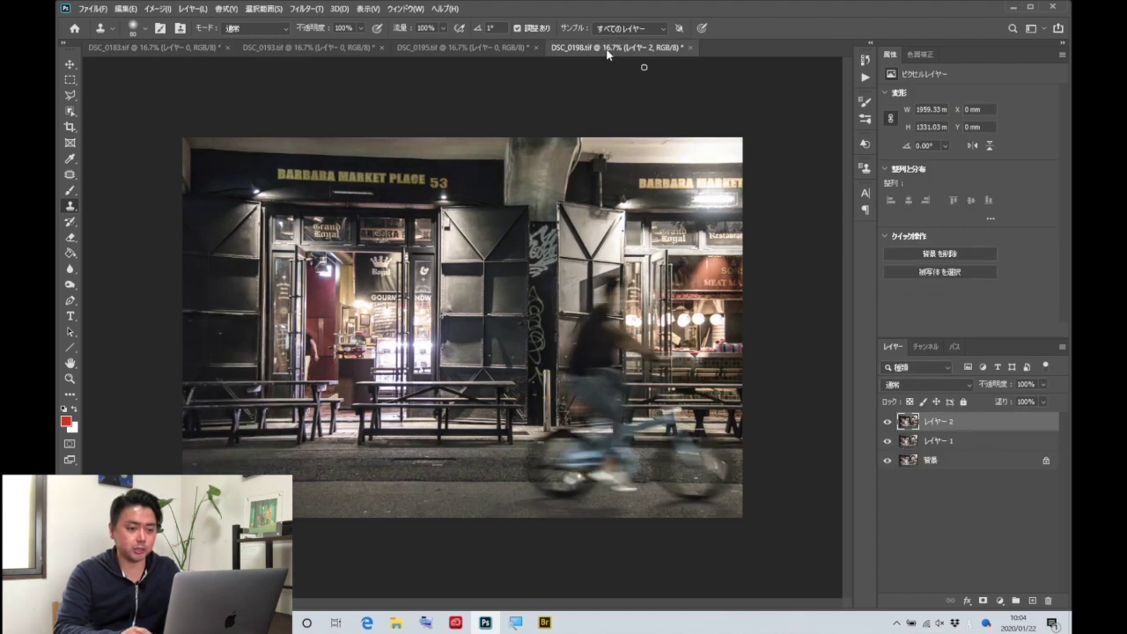
key("ctrl+v")
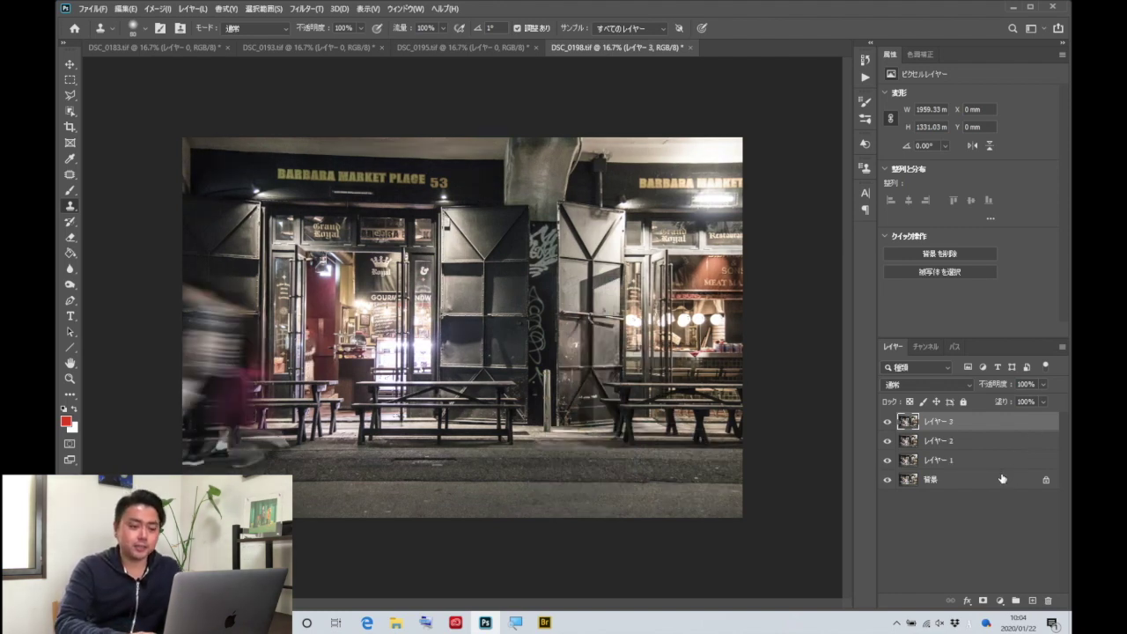
Step: Toggle layer visibility to review all four shots, then add a white mask to Layer 3
left_click_drag(886, 484, 886, 420)
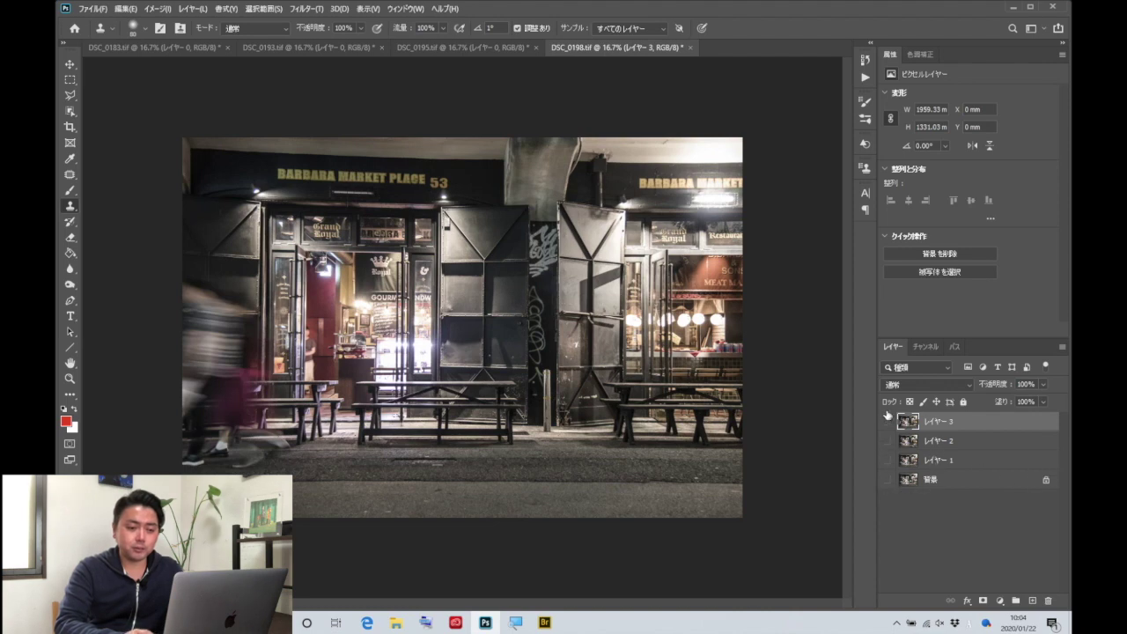
left_click(887, 421)
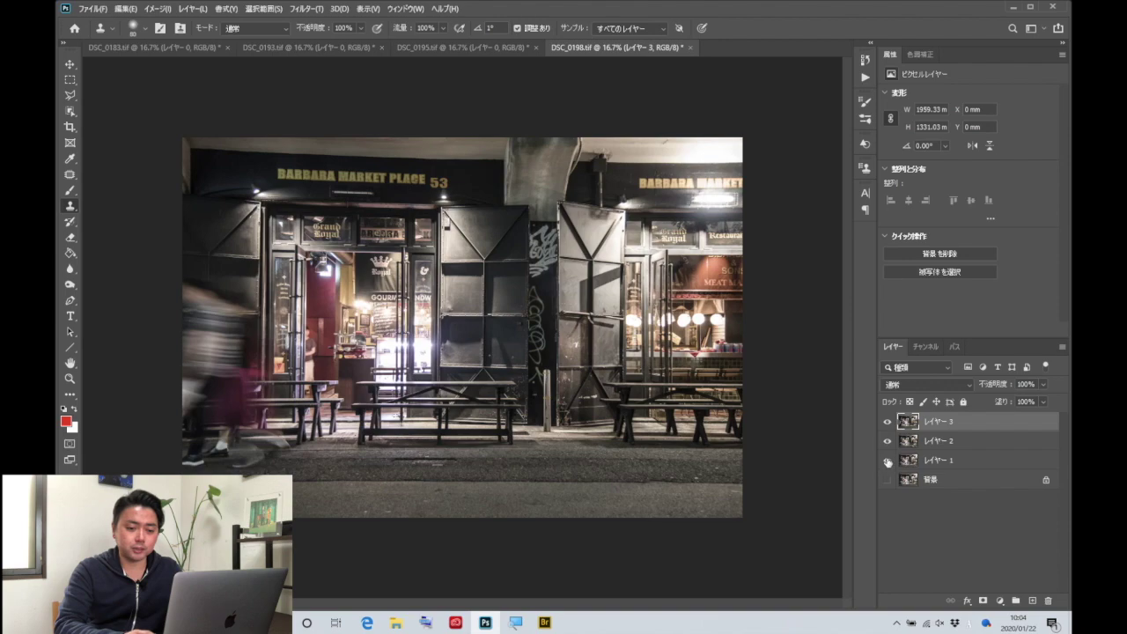
left_click_drag(887, 461, 885, 417)
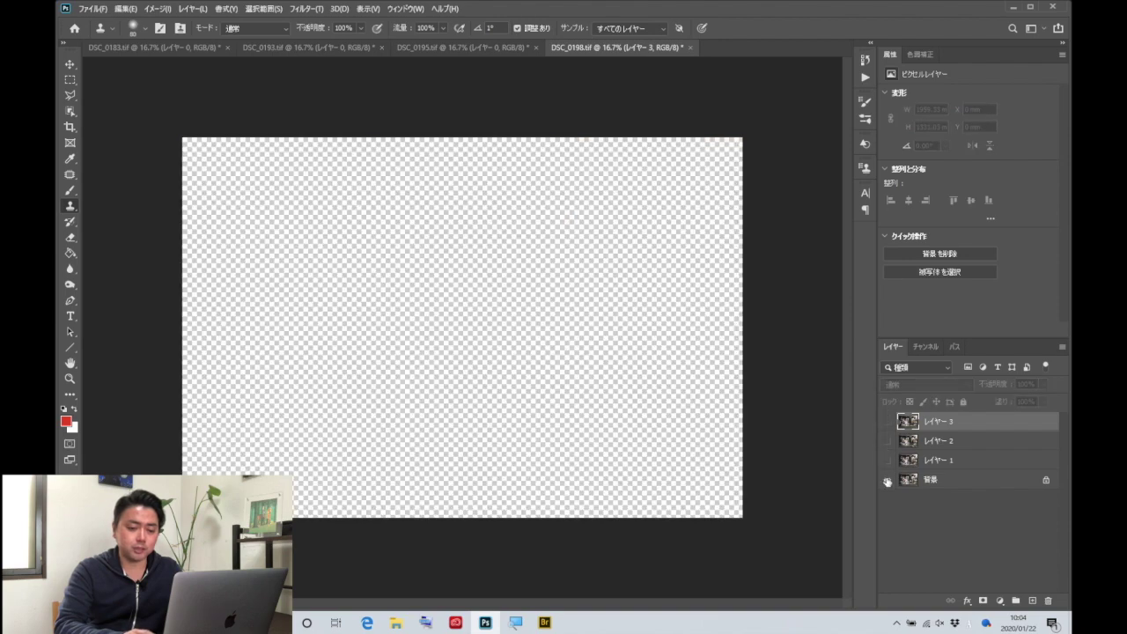
left_click(887, 481)
left_click(887, 459)
left_click(887, 440)
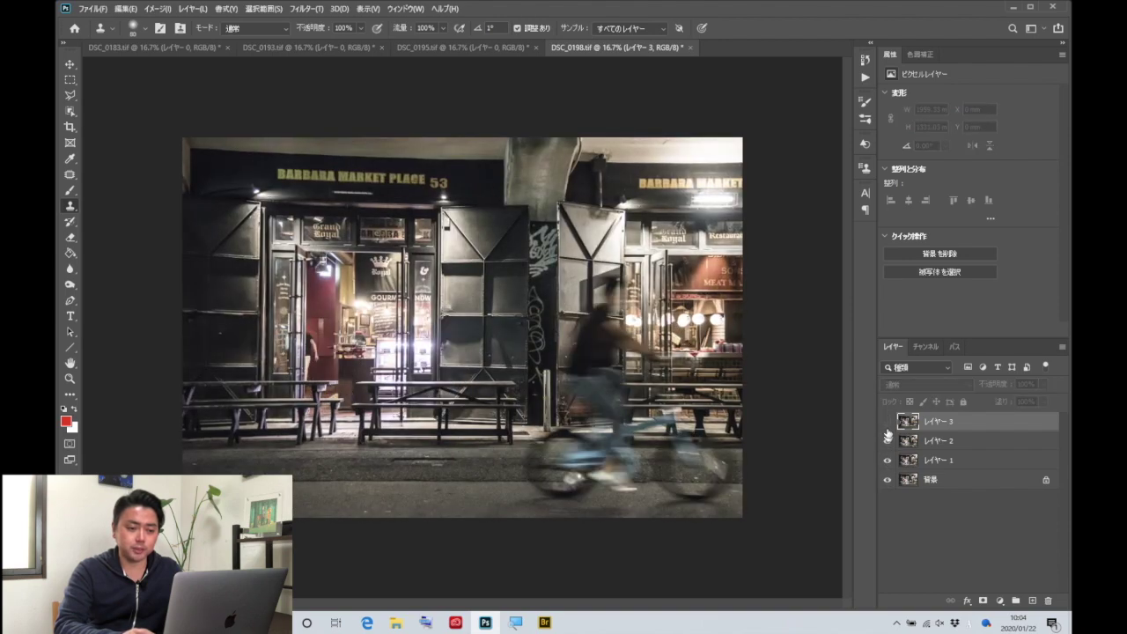
left_click(887, 421)
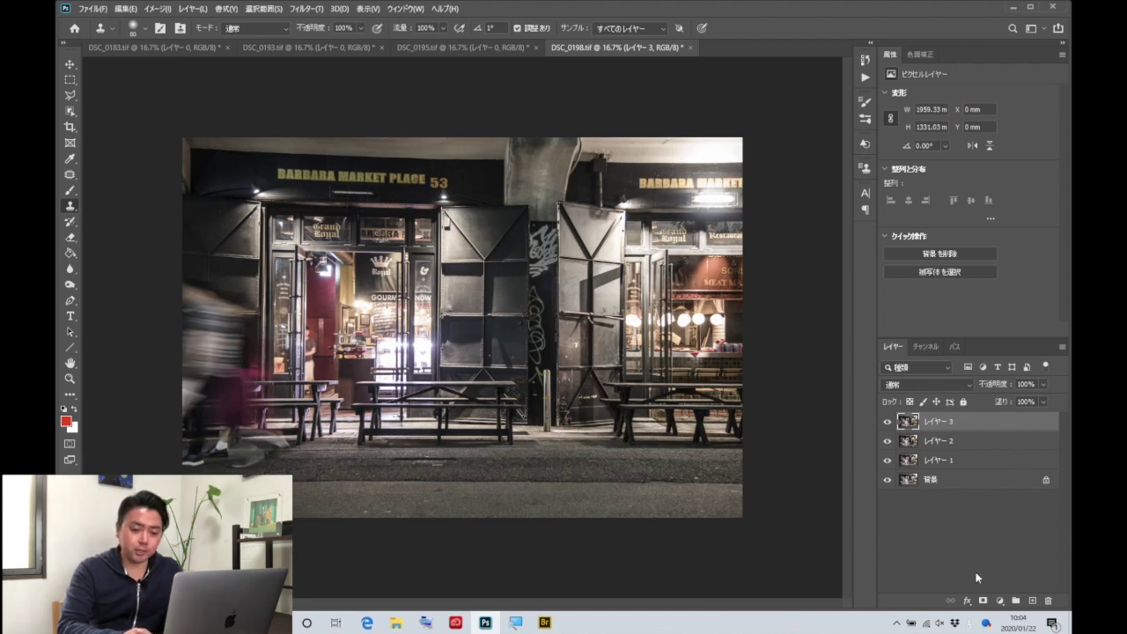
left_click(983, 601)
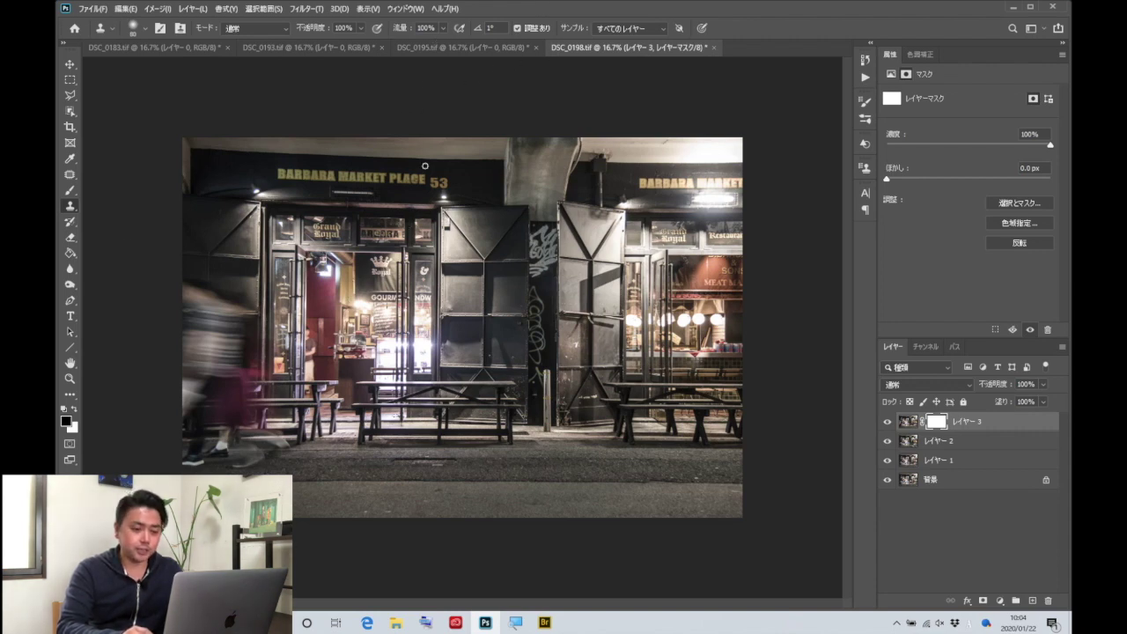
Step: Replace Layer 3's mask with a black hide-all mask and compare it on and off
key("ctrl+z")
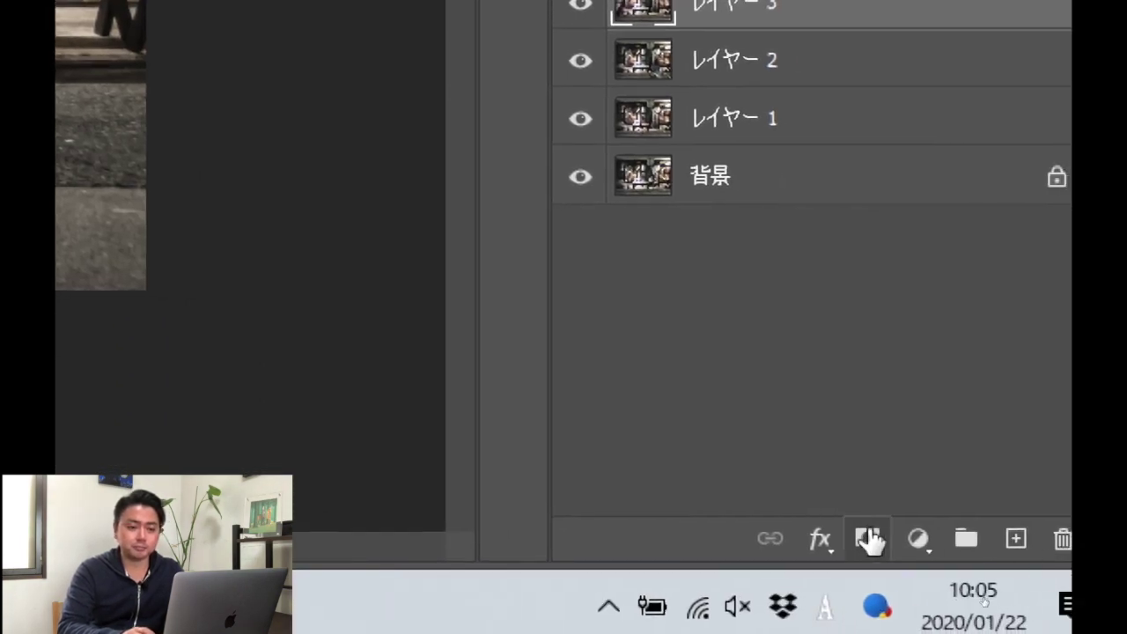
left_click(868, 539, "alt")
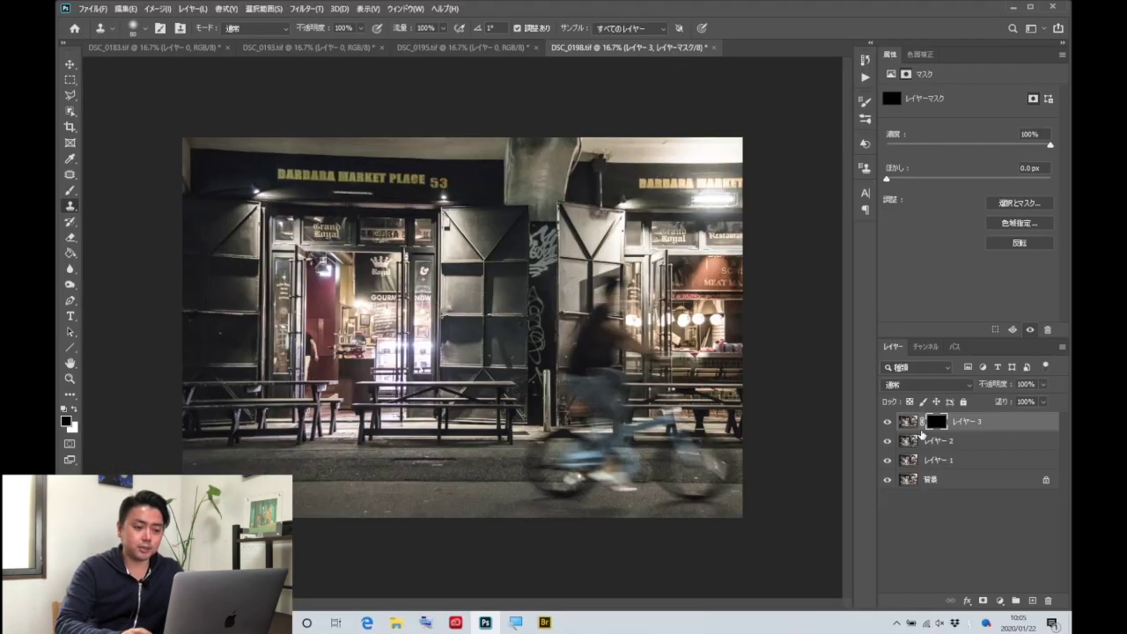
left_click(888, 423)
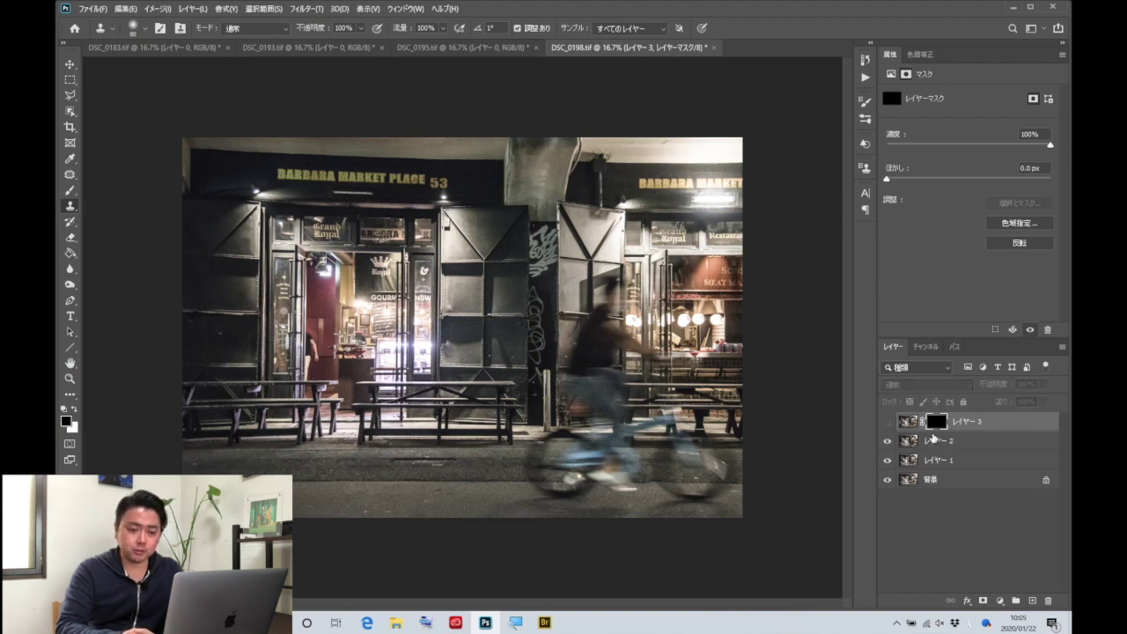
left_click(889, 424)
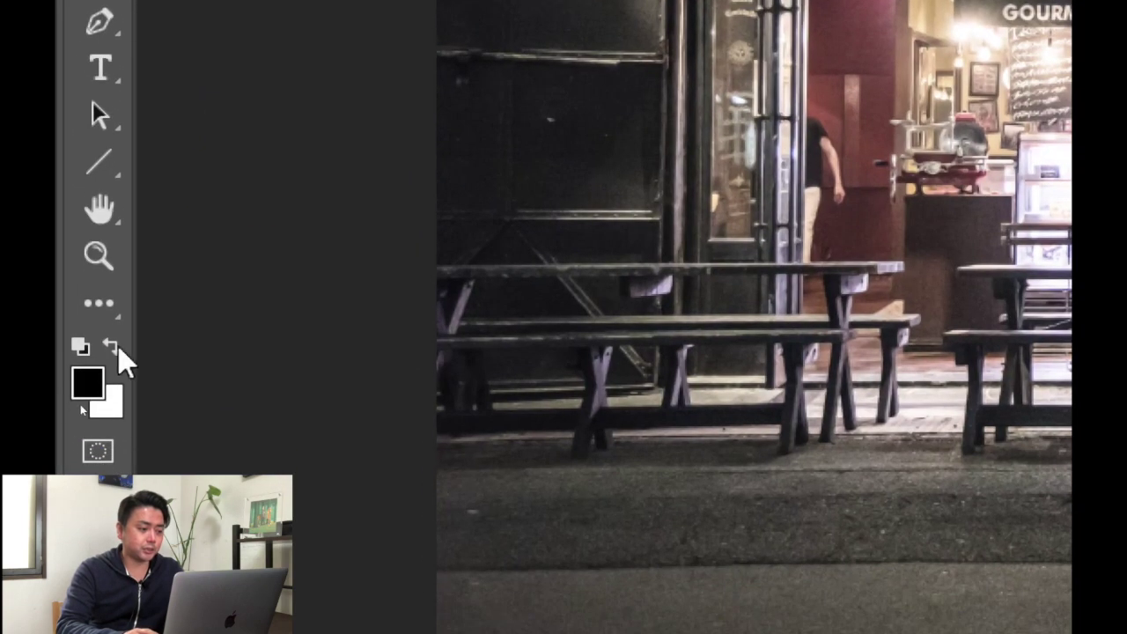
Step: Paint white with a larger brush to reveal the blurred left walker, blacking out the red doorway
left_click(110, 347)
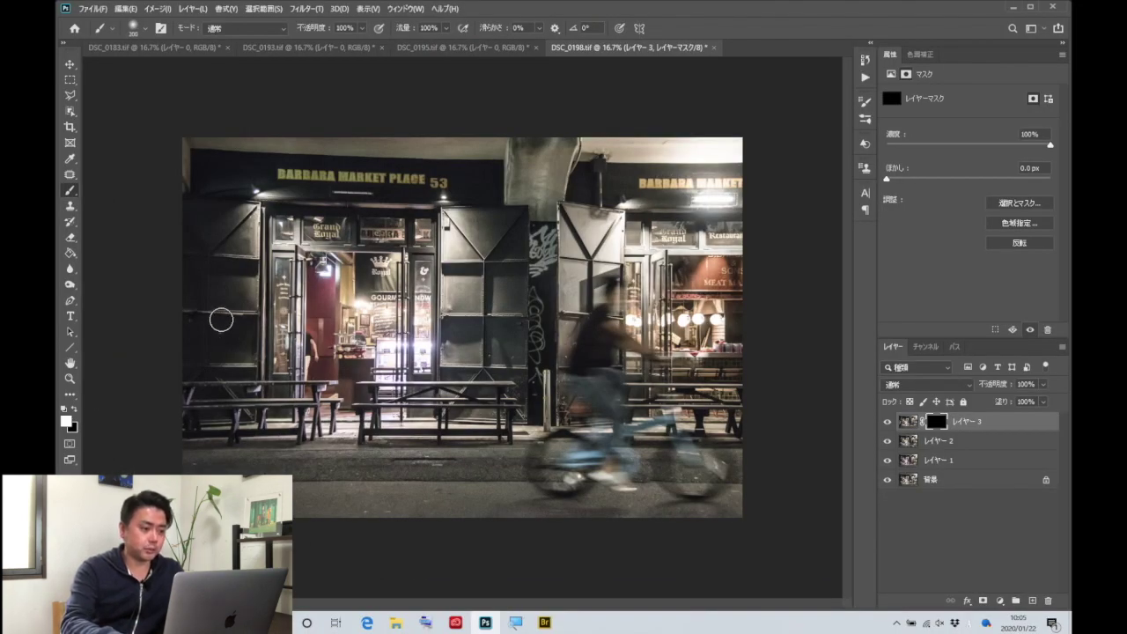
key("bracketright")
key("bracketright")
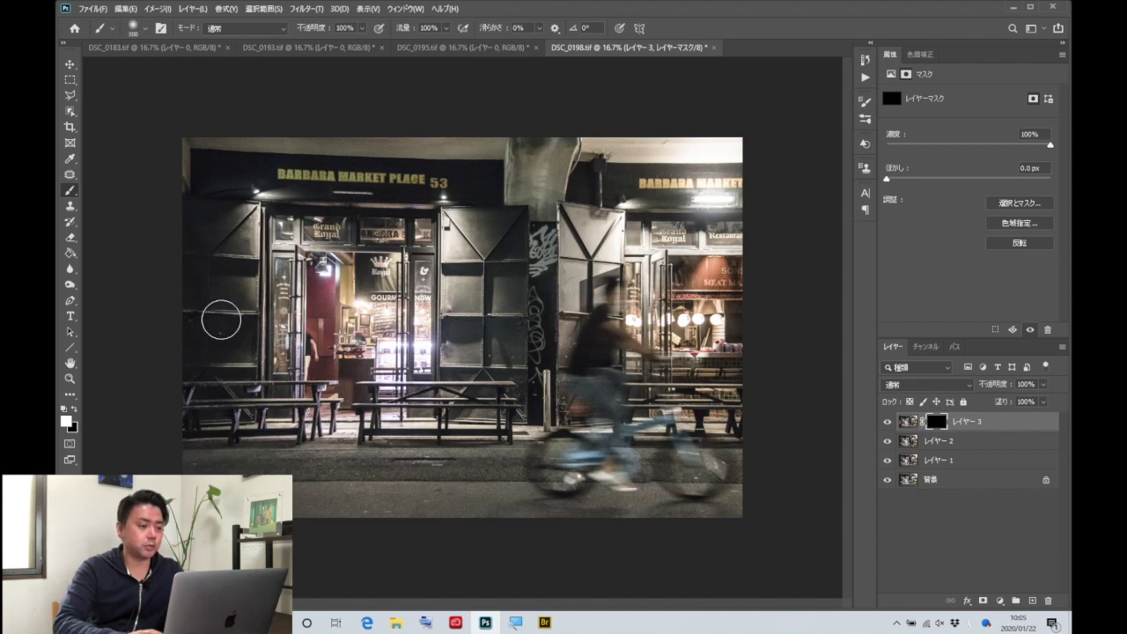
mouse_move(196, 309)
left_mouse_down()
mouse_move(203, 385)
mouse_move(252, 373)
mouse_move(209, 452)
mouse_move(227, 433)
mouse_move(277, 448)
mouse_move(188, 447)
mouse_move(269, 391)
mouse_move(202, 289)
mouse_move(244, 302)
mouse_move(291, 419)
mouse_move(215, 456)
mouse_move(202, 440)
mouse_move(356, 398)
left_mouse_up()
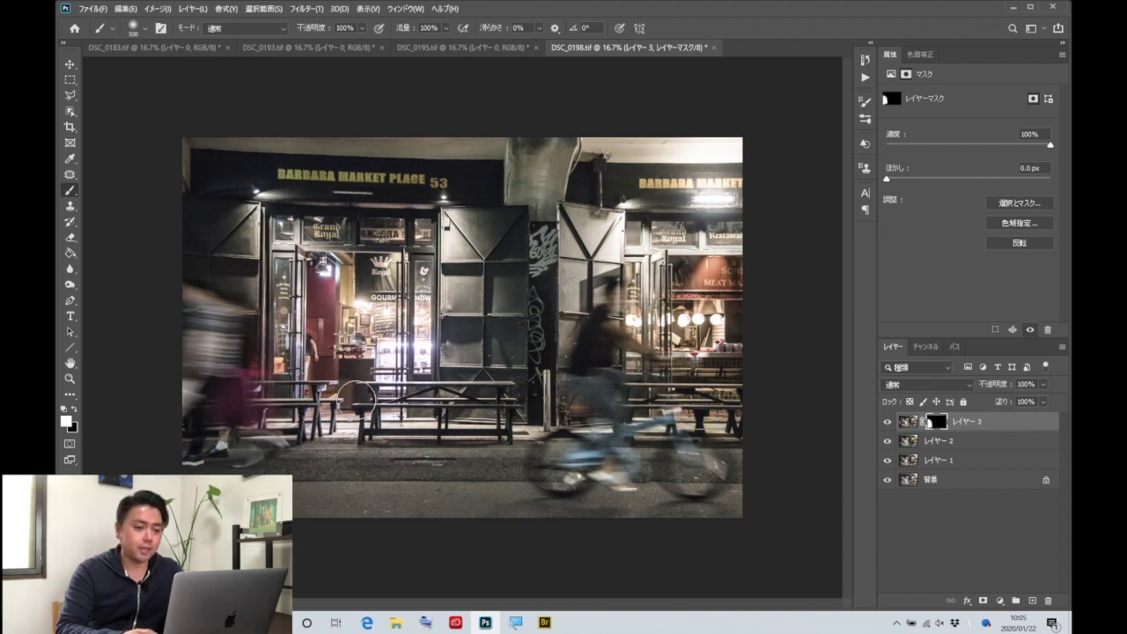
key("x")
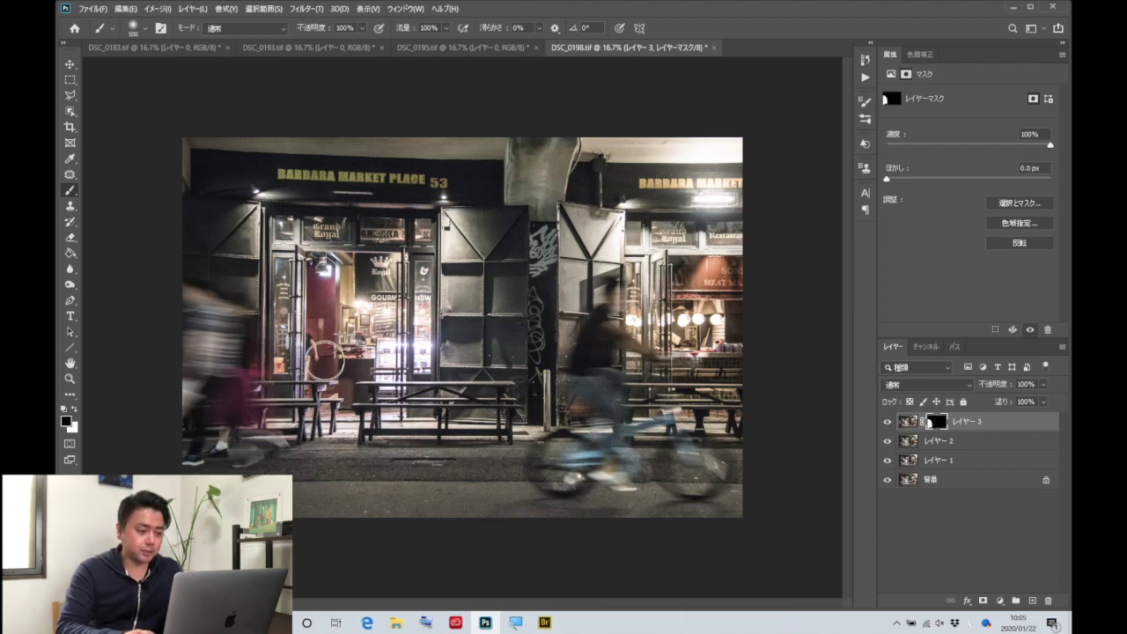
left_click_drag(320, 337, 318, 396)
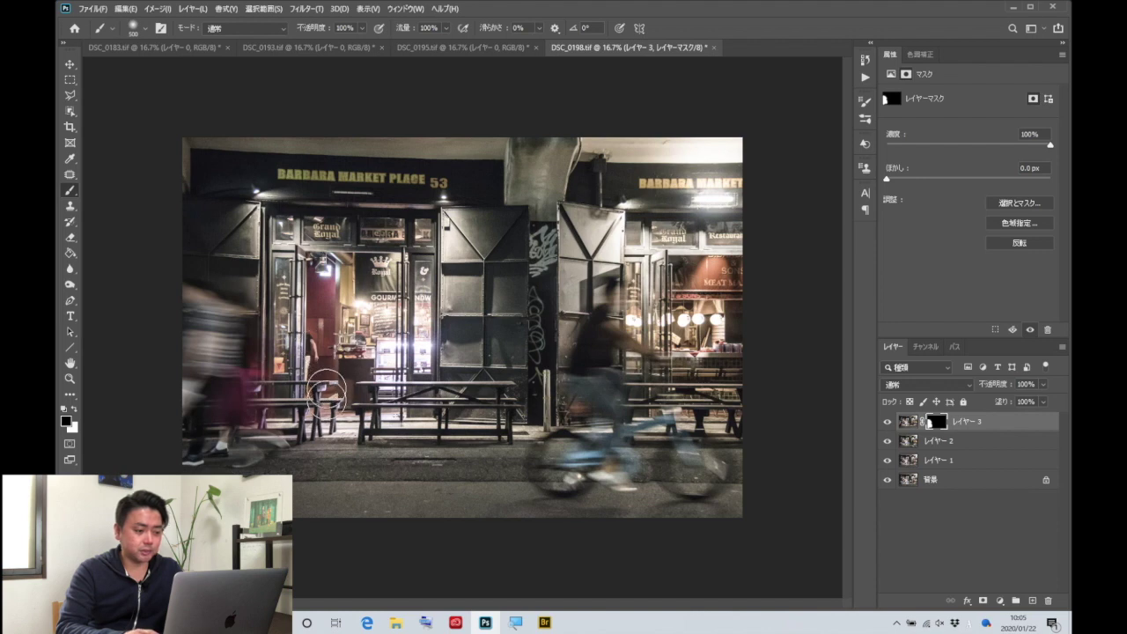
key("x")
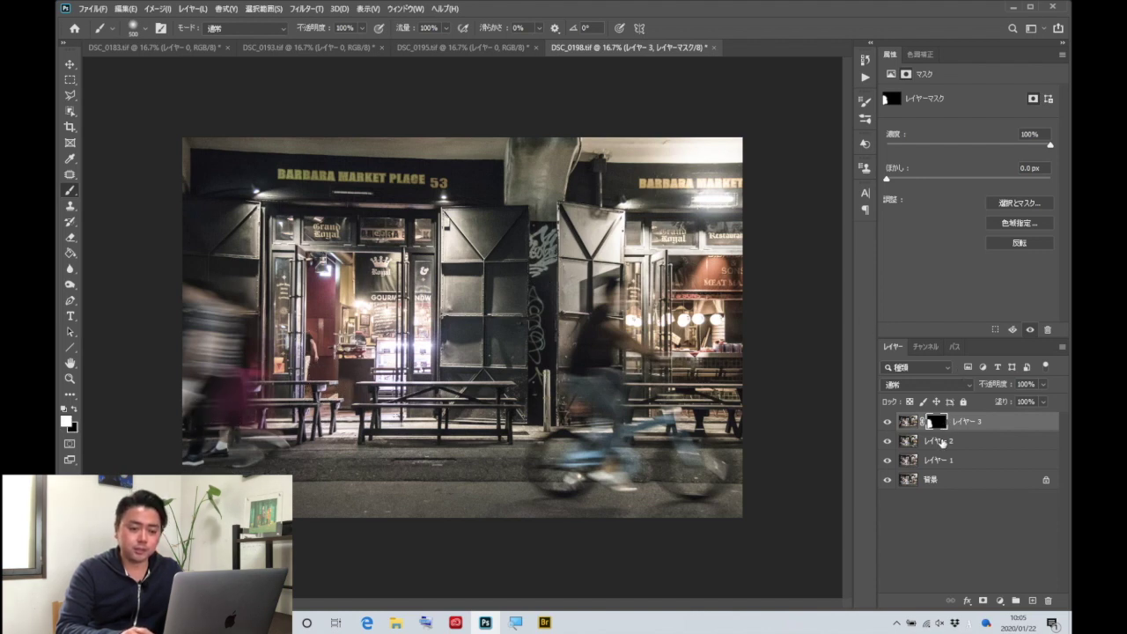
Step: Toggle レイヤー 2's visibility to check the walker beneath, then select レイヤー 2
left_click(887, 441)
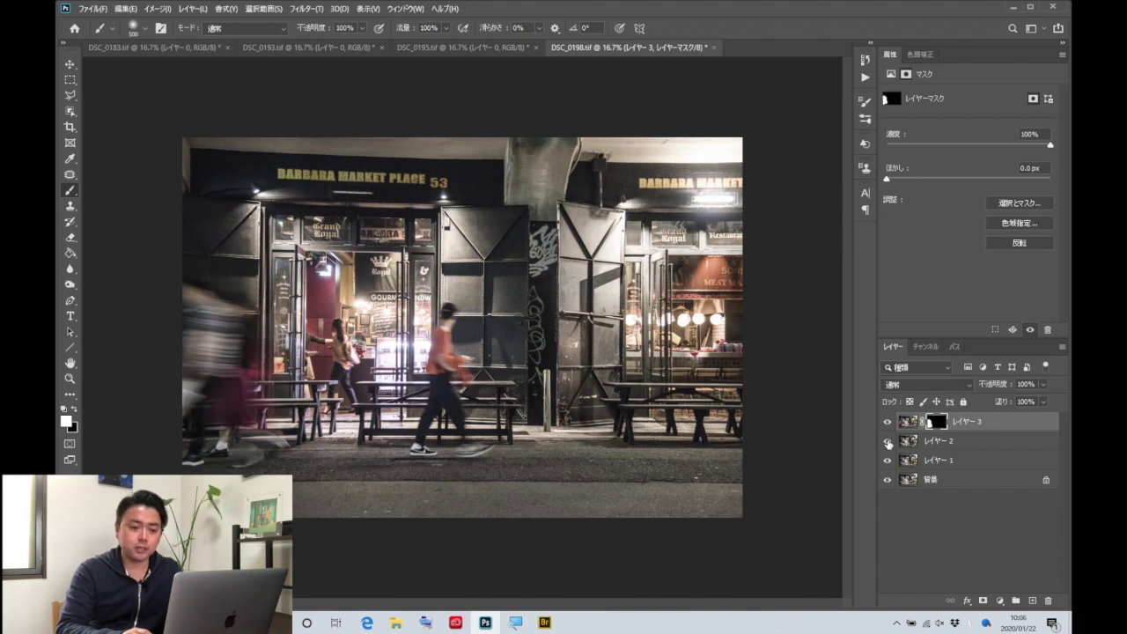
left_click(887, 441)
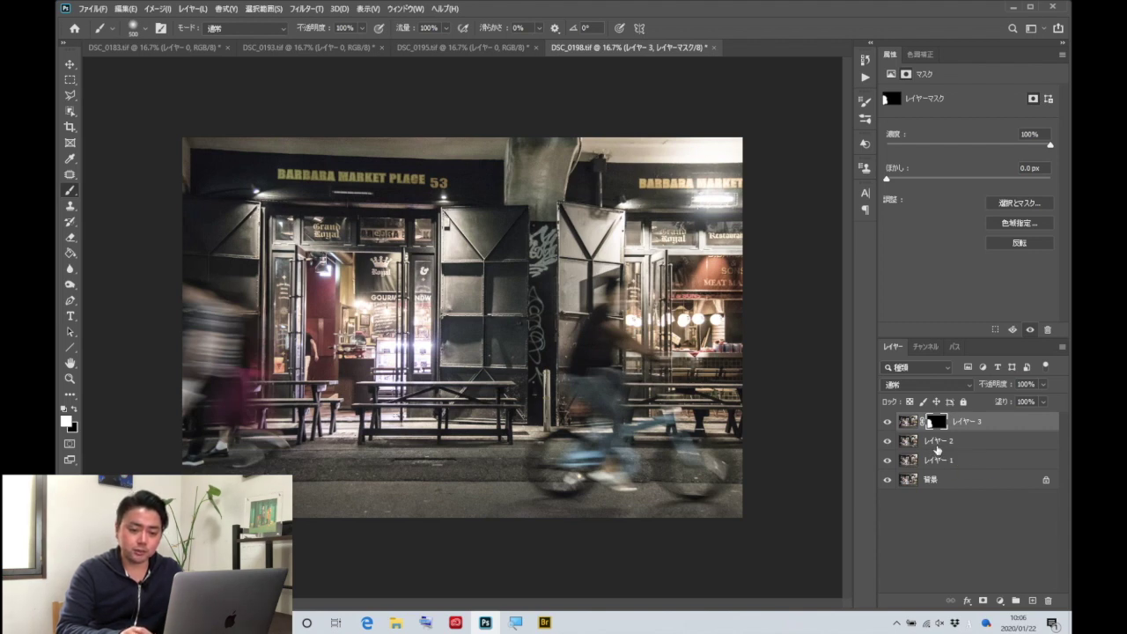
left_click(937, 447)
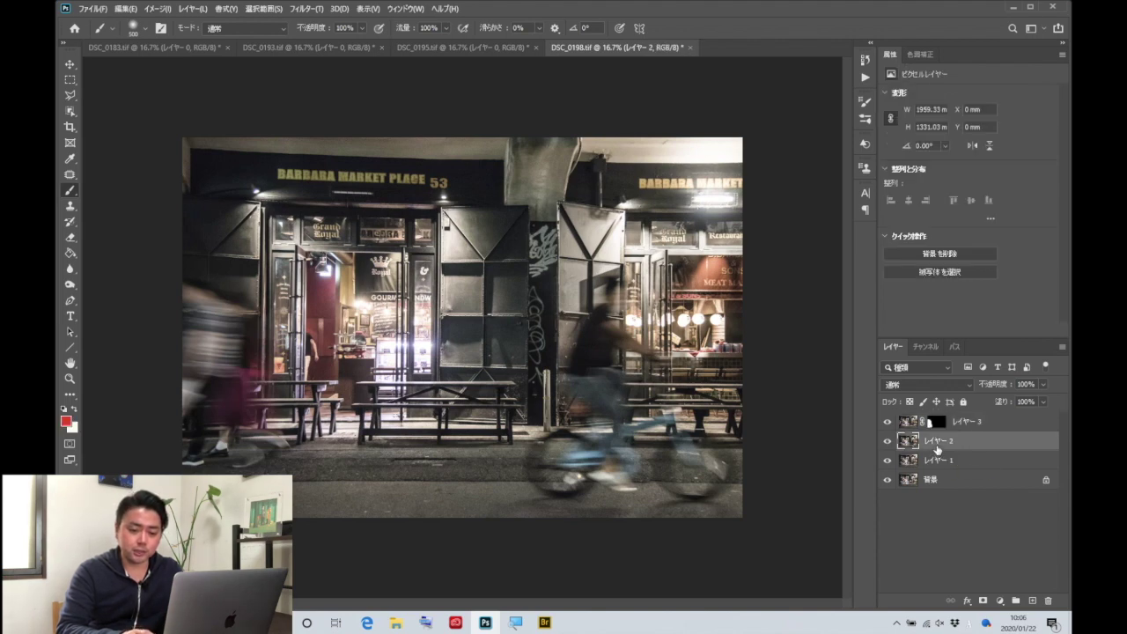
Step: Give レイヤー 2 a black mask and paint white over the red-shirted walker by the central door
left_click(986, 602, "alt")
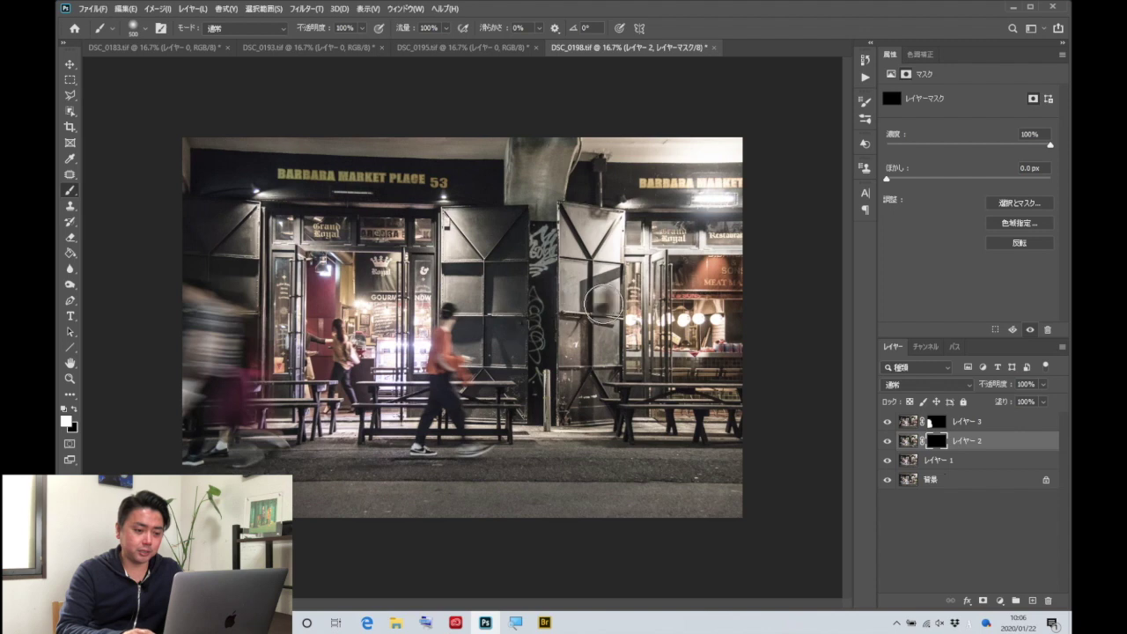
left_click(601, 297)
mouse_move(603, 297)
left_mouse_down()
mouse_move(558, 430)
mouse_move(573, 453)
mouse_move(540, 484)
mouse_move(604, 485)
mouse_move(536, 502)
mouse_move(616, 466)
mouse_move(590, 396)
mouse_move(696, 490)
mouse_move(736, 452)
mouse_move(673, 414)
mouse_move(656, 352)
mouse_move(616, 282)
mouse_move(585, 370)
mouse_move(593, 314)
mouse_move(593, 390)
left_mouse_up()
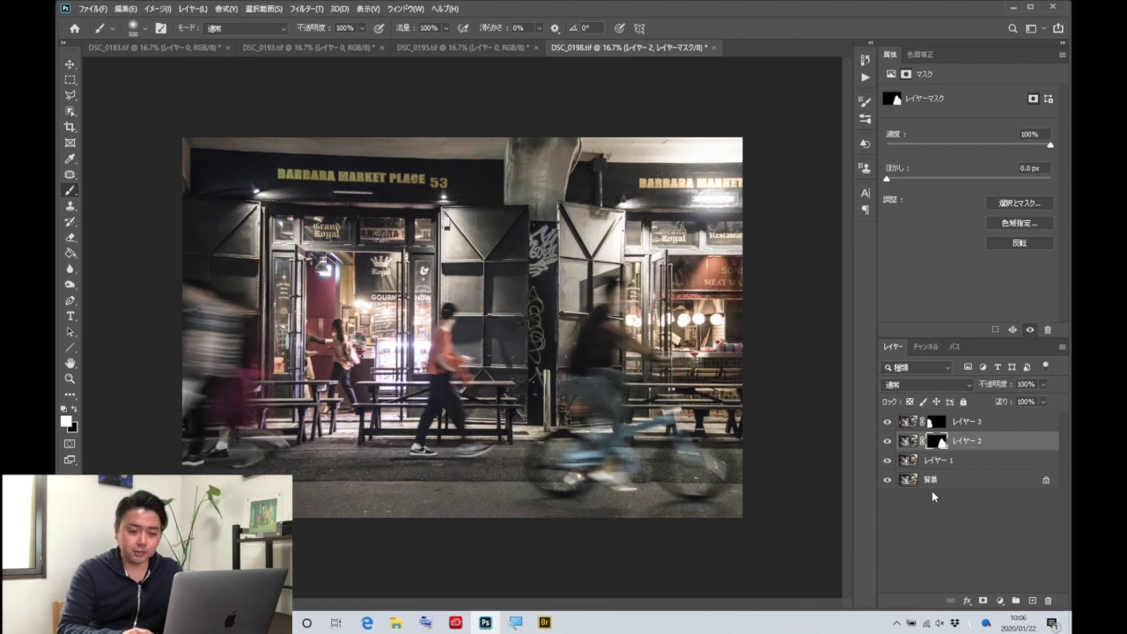
left_click(973, 464)
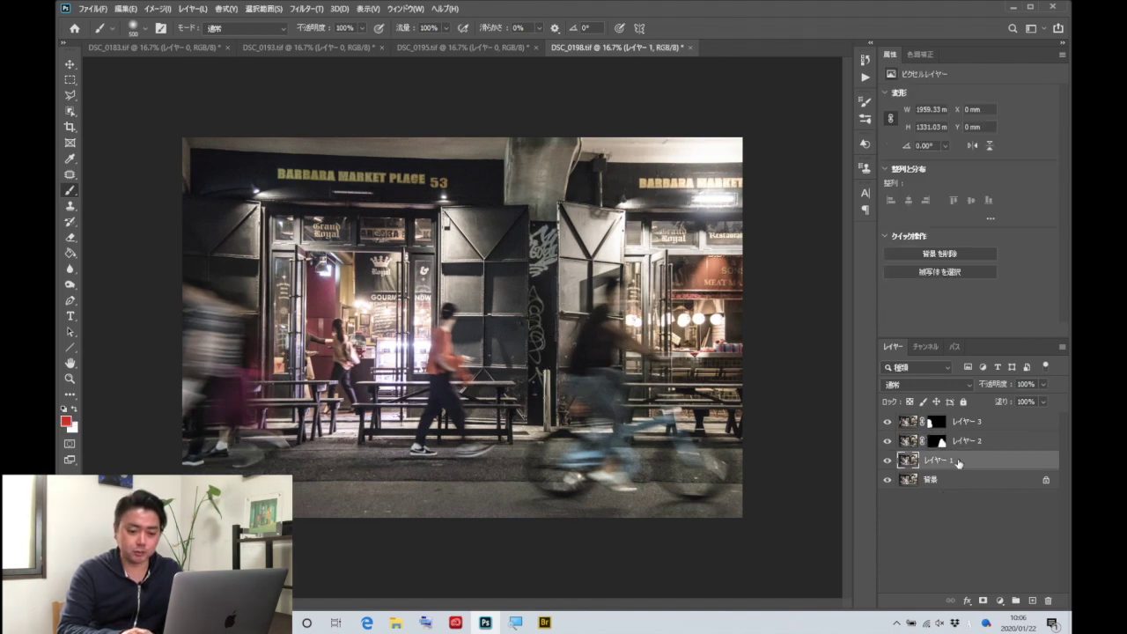
Step: Give レイヤー 1 a black mask and reveal the woman in white and the doorway figure
left_click(983, 602, "alt")
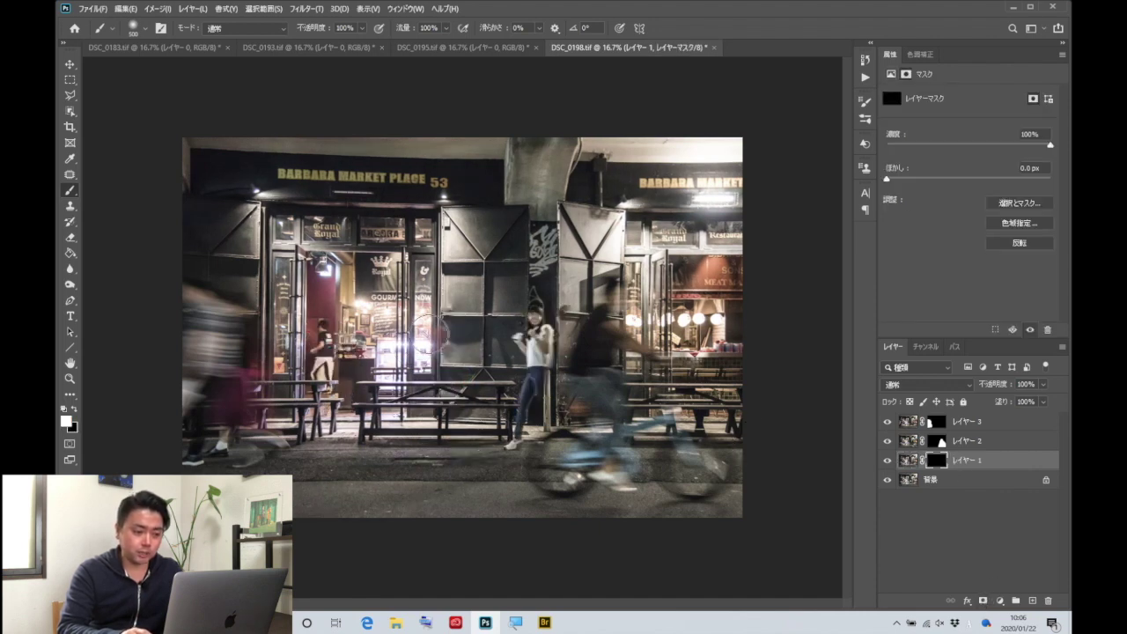
mouse_move(428, 332)
left_mouse_down()
mouse_move(445, 317)
mouse_move(435, 322)
left_mouse_up()
mouse_move(434, 356)
left_mouse_down()
mouse_move(450, 440)
mouse_move(418, 444)
mouse_move(462, 339)
left_mouse_up()
mouse_move(453, 378)
left_mouse_down()
mouse_move(409, 300)
mouse_move(374, 379)
mouse_move(317, 344)
mouse_move(295, 394)
mouse_move(301, 348)
mouse_move(339, 339)
mouse_move(372, 407)
left_mouse_up()
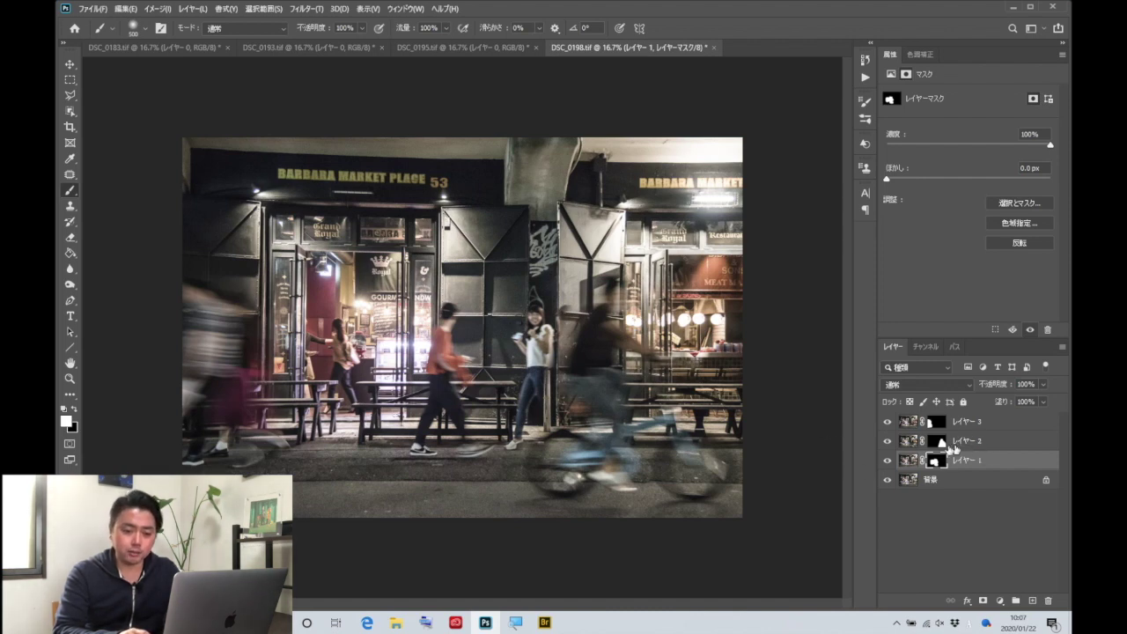
Step: Try a stroke on レイヤー 2's mask around the standing woman, then undo it
left_click(939, 445)
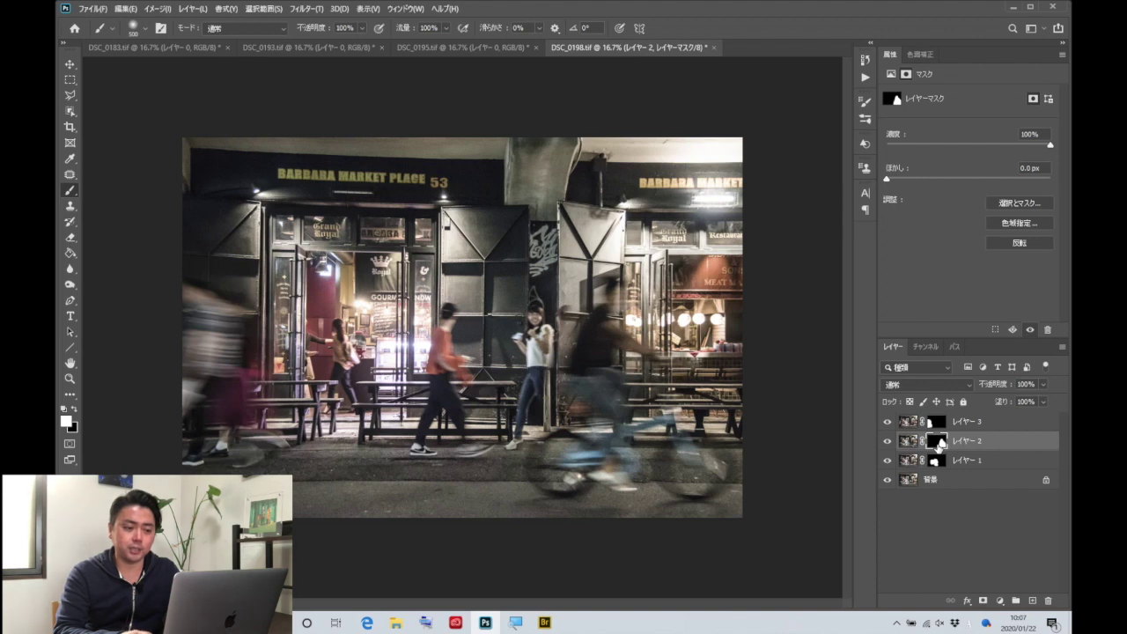
left_click_drag(539, 312, 540, 380)
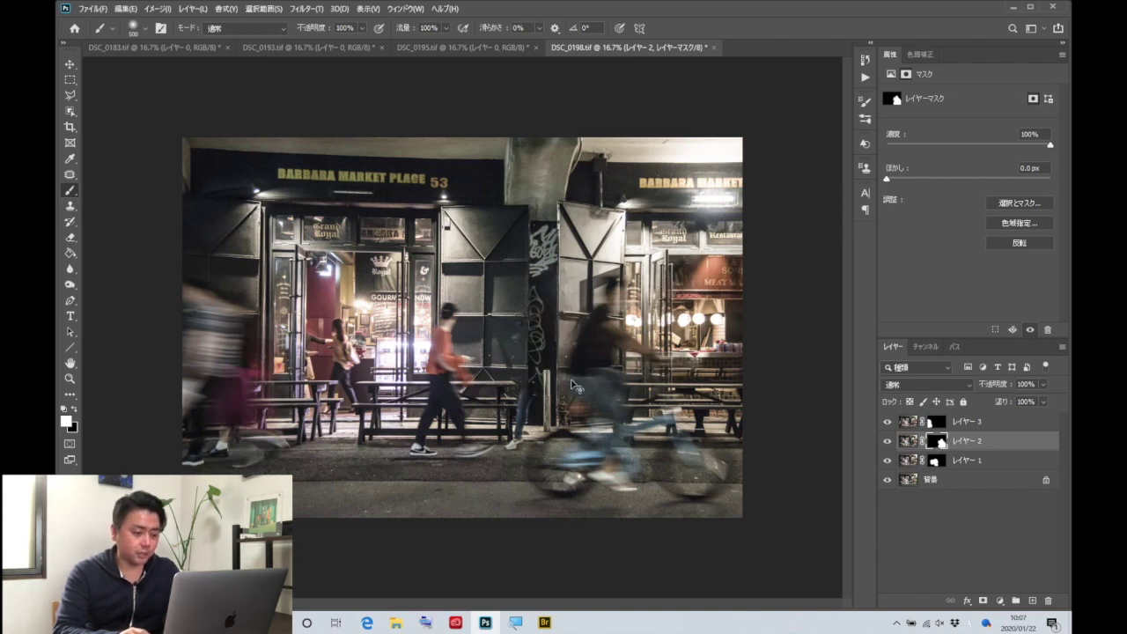
key("ctrl+z")
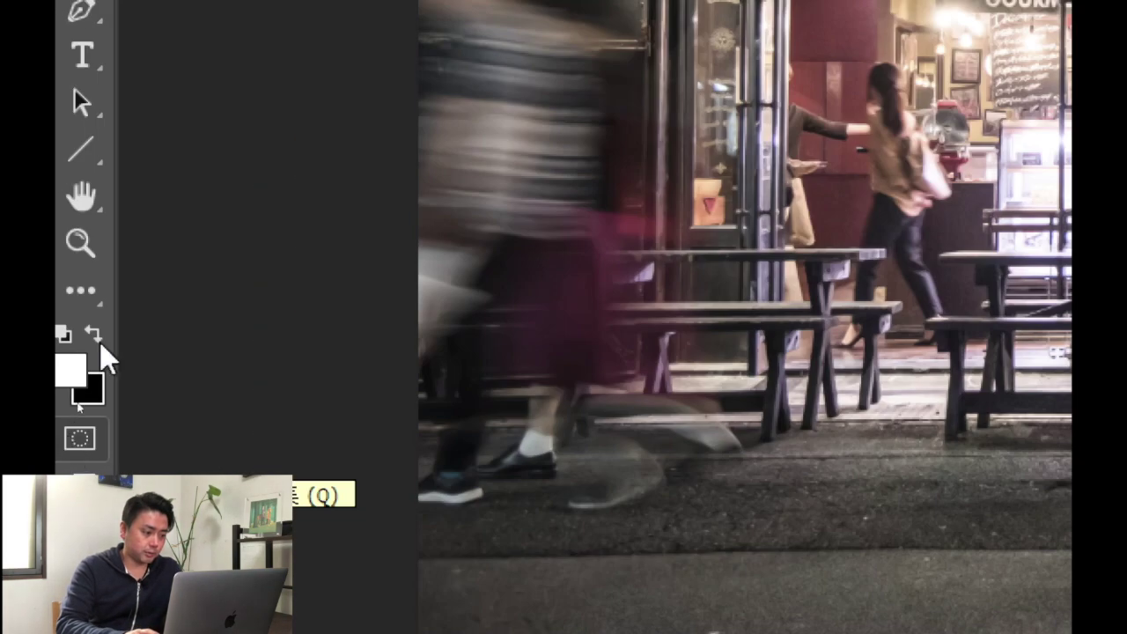
Step: Try a black stroke over the cyclist on レイヤー 2's mask, undo it, and check brush settings
left_click(74, 409)
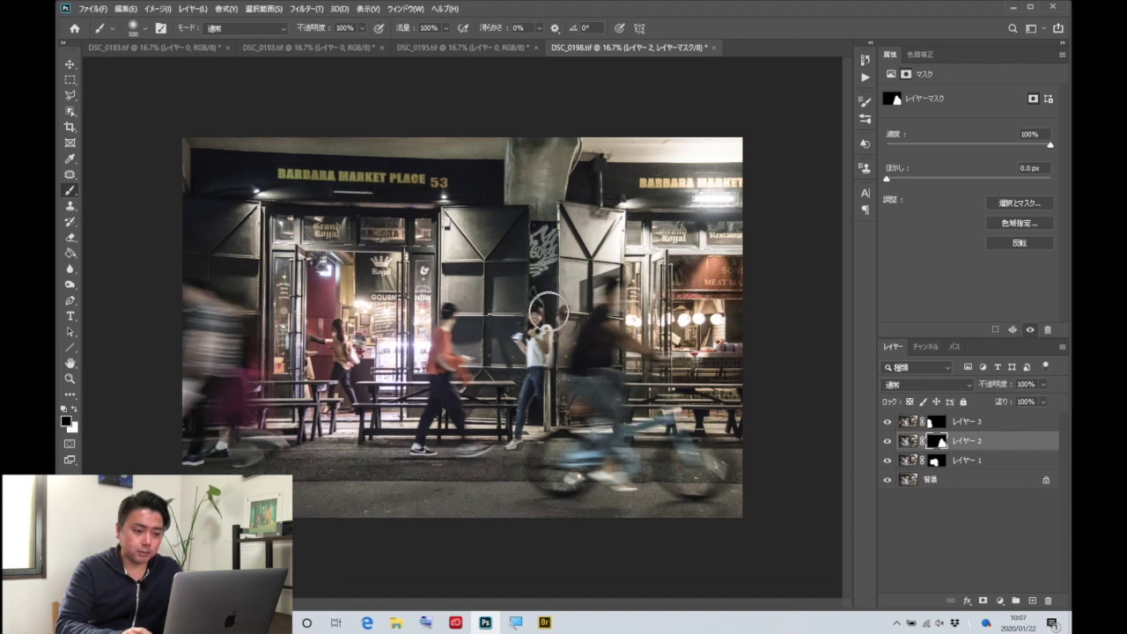
left_click_drag(536, 322, 675, 414)
key("ctrl+z")
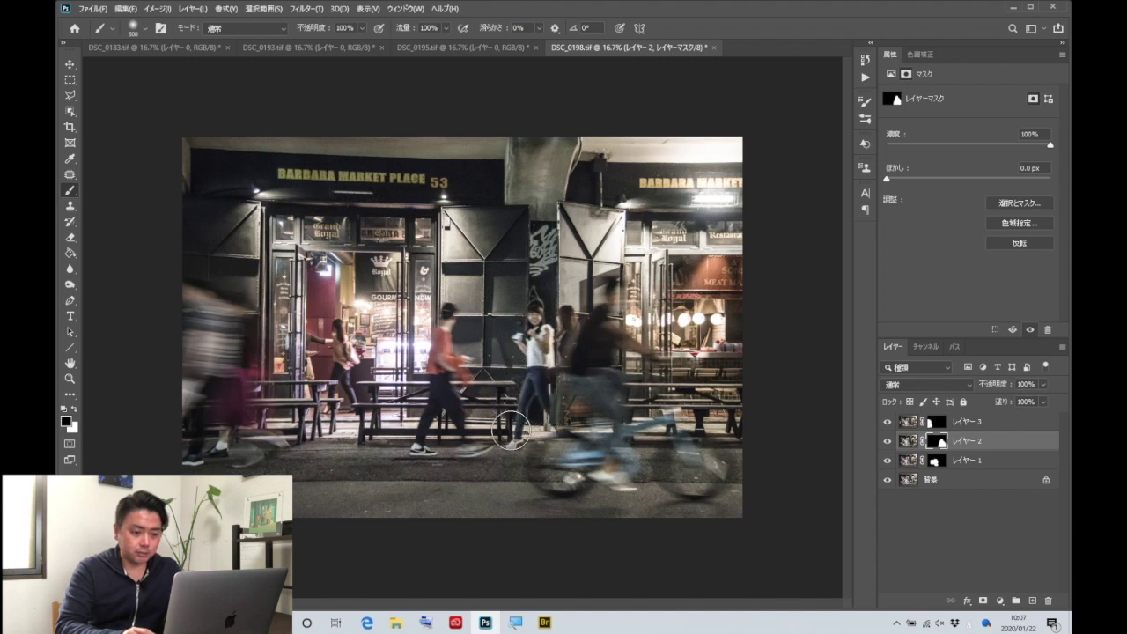
right_click(546, 410)
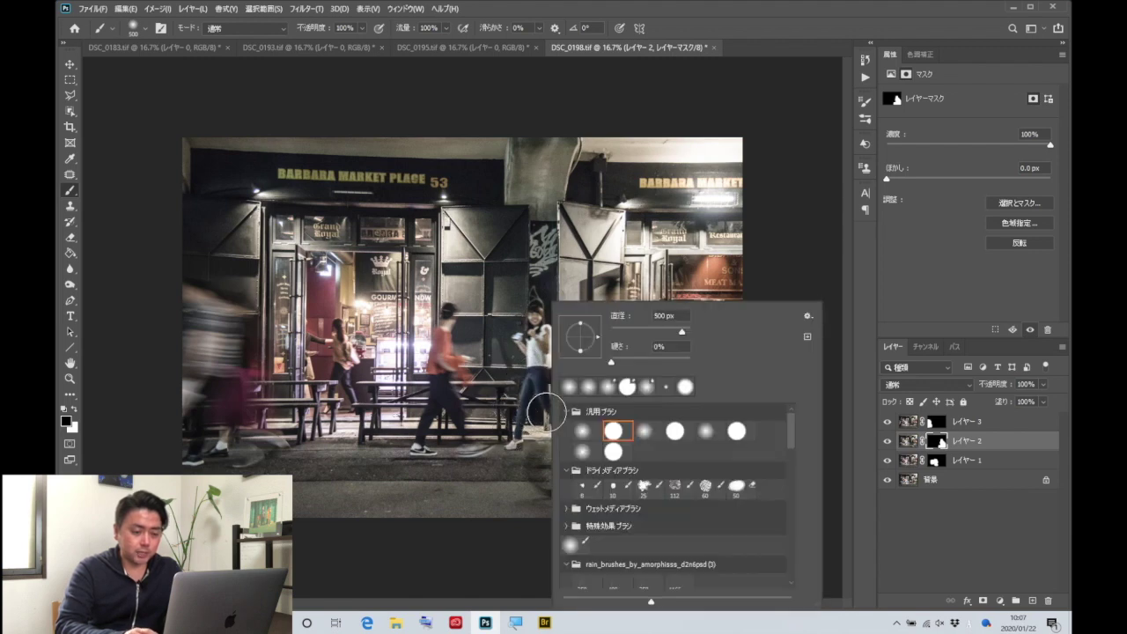
key("Return")
Step: Paint white on レイヤー 2's mask to reveal the passerby standing behind the cyclist
key("x")
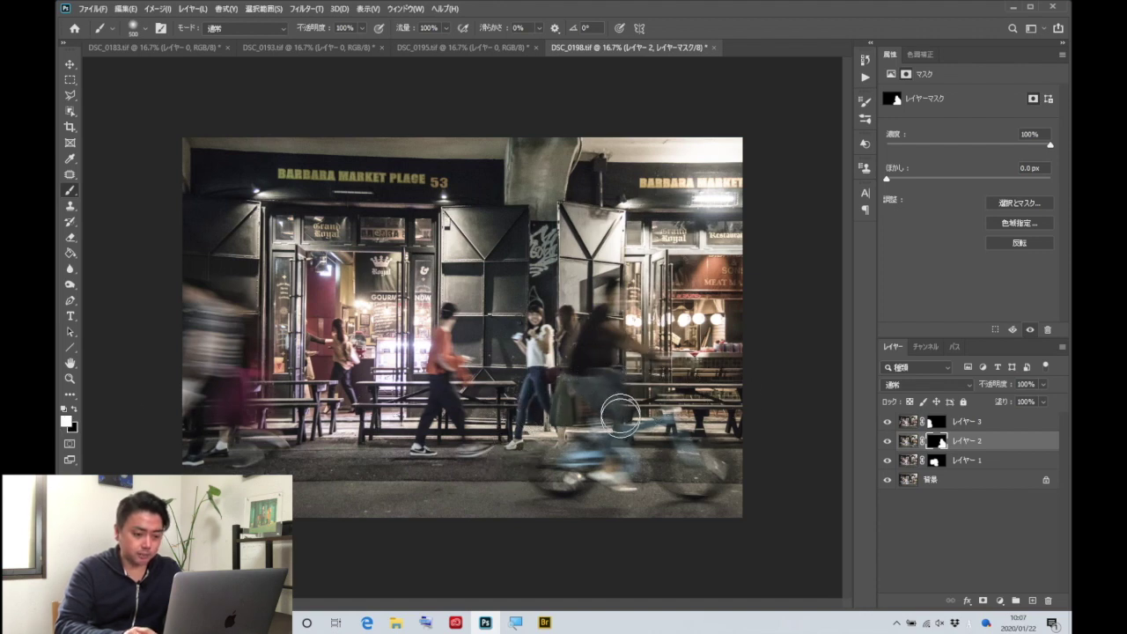
left_click_drag(592, 380, 566, 472)
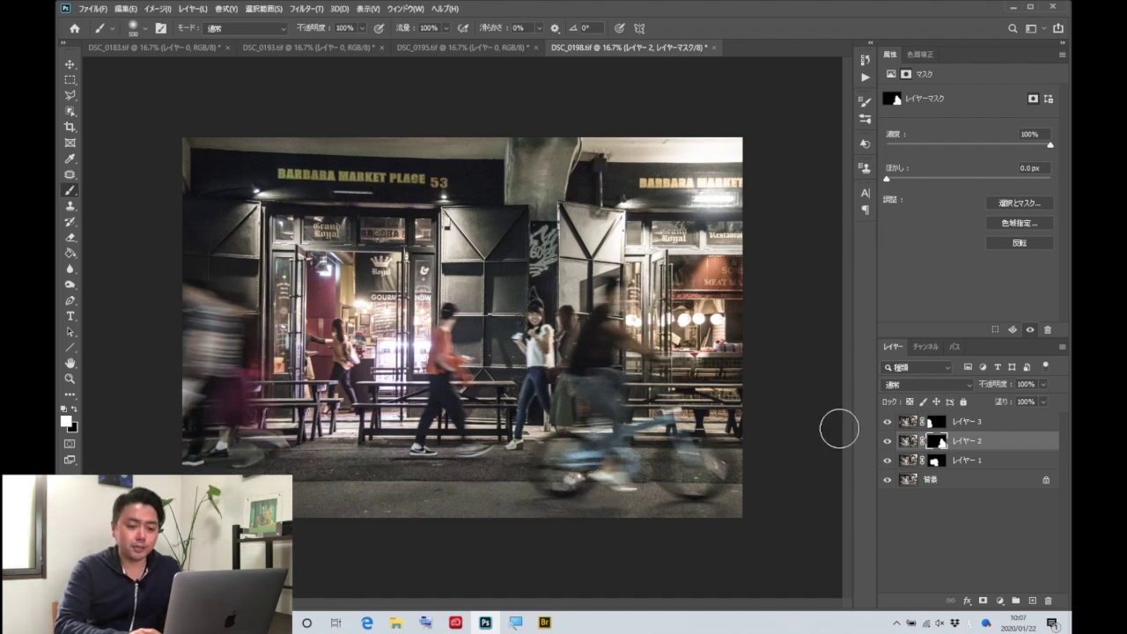
left_click(986, 425)
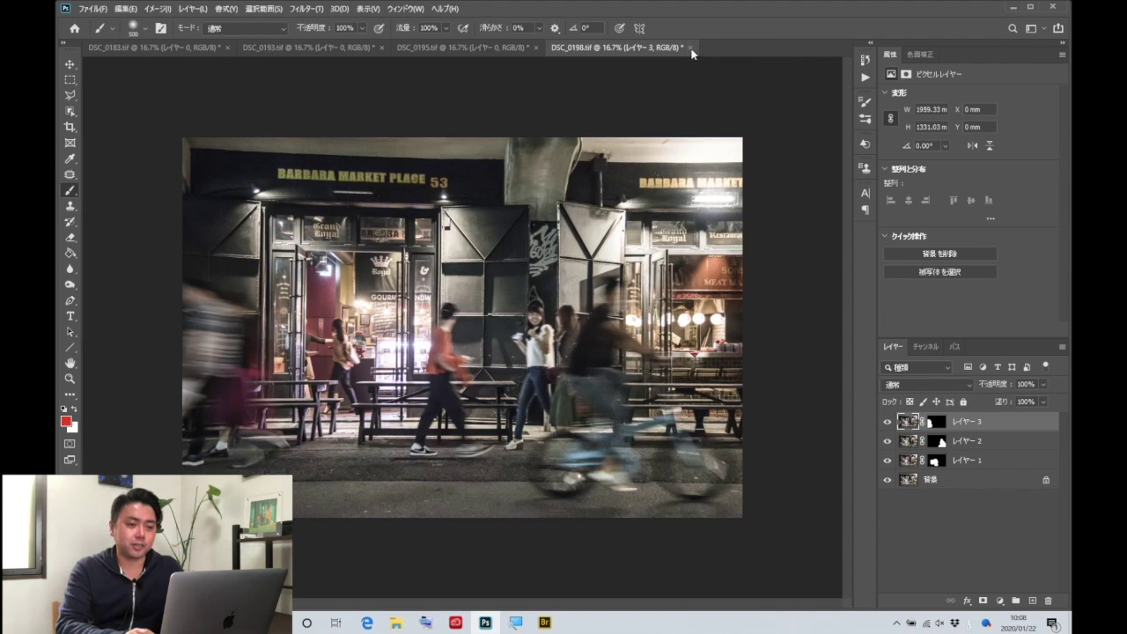
Step: Close the DSC_0198 composite without saving and minimize Photoshop
left_click(690, 47)
left_click(583, 233)
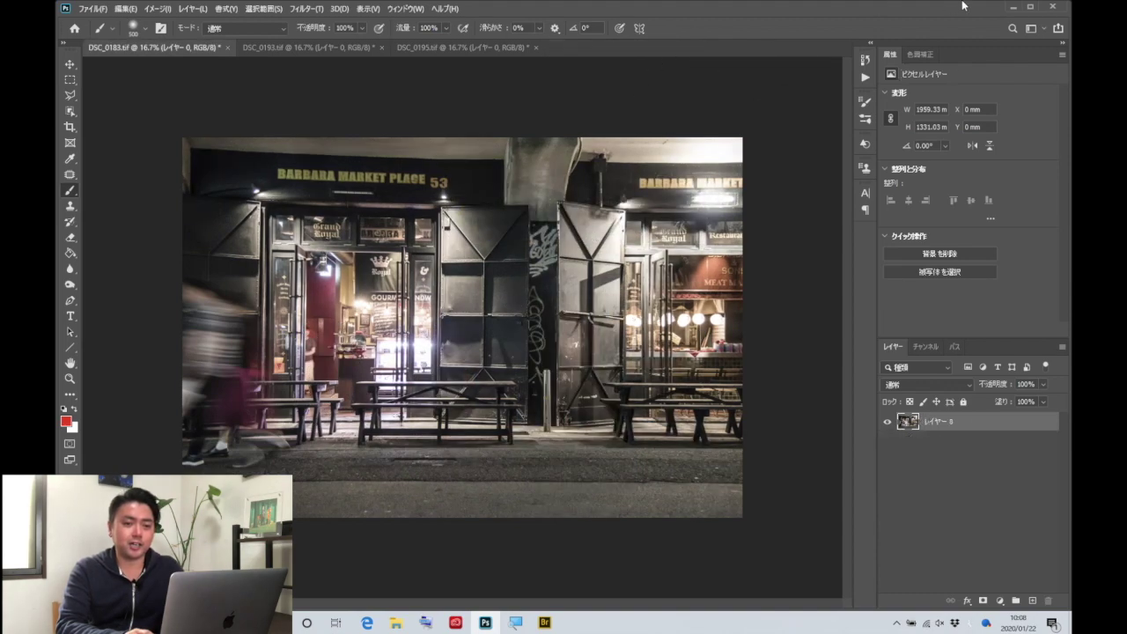
left_click(1012, 8)
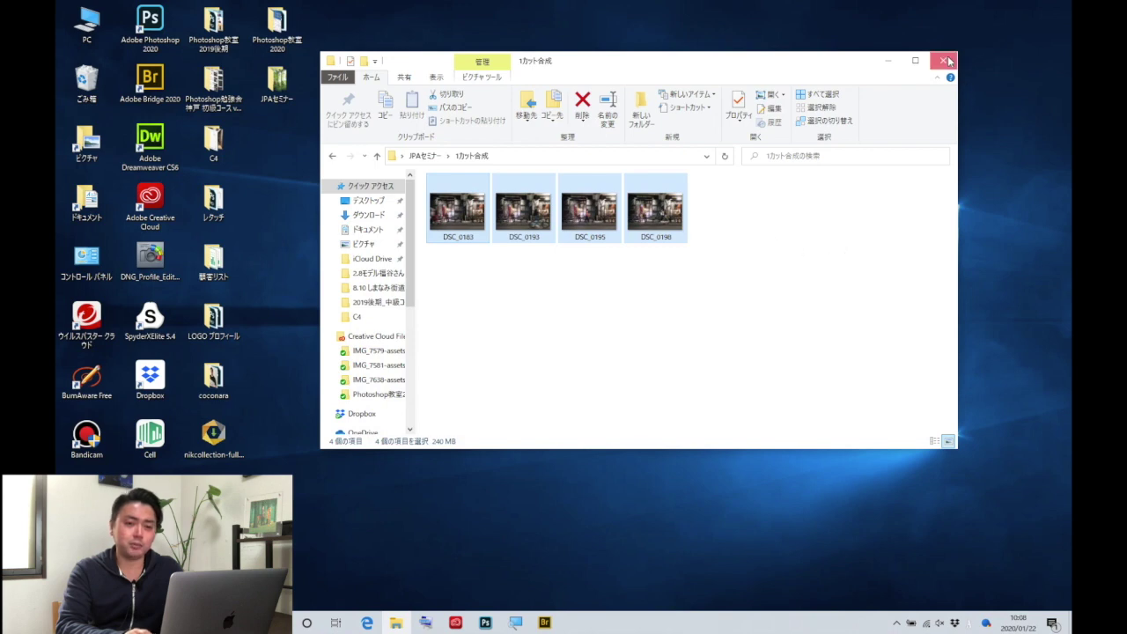
Step: Close the source-photo window and the JPAセミナー folder window, clearing the desktop selection
left_click(942, 60)
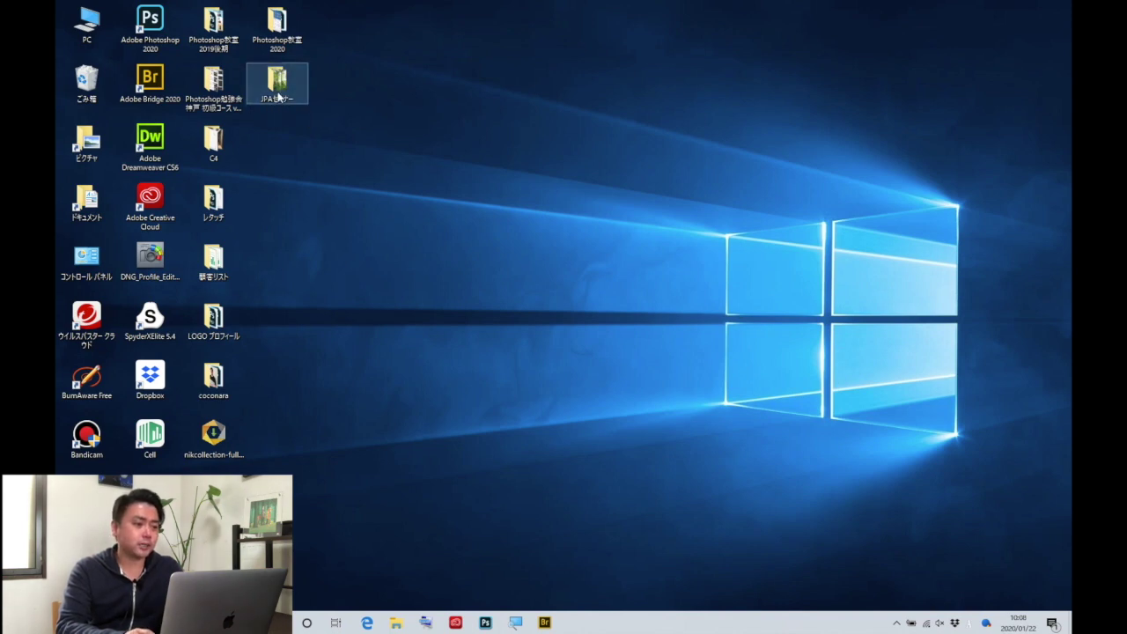
key("Return")
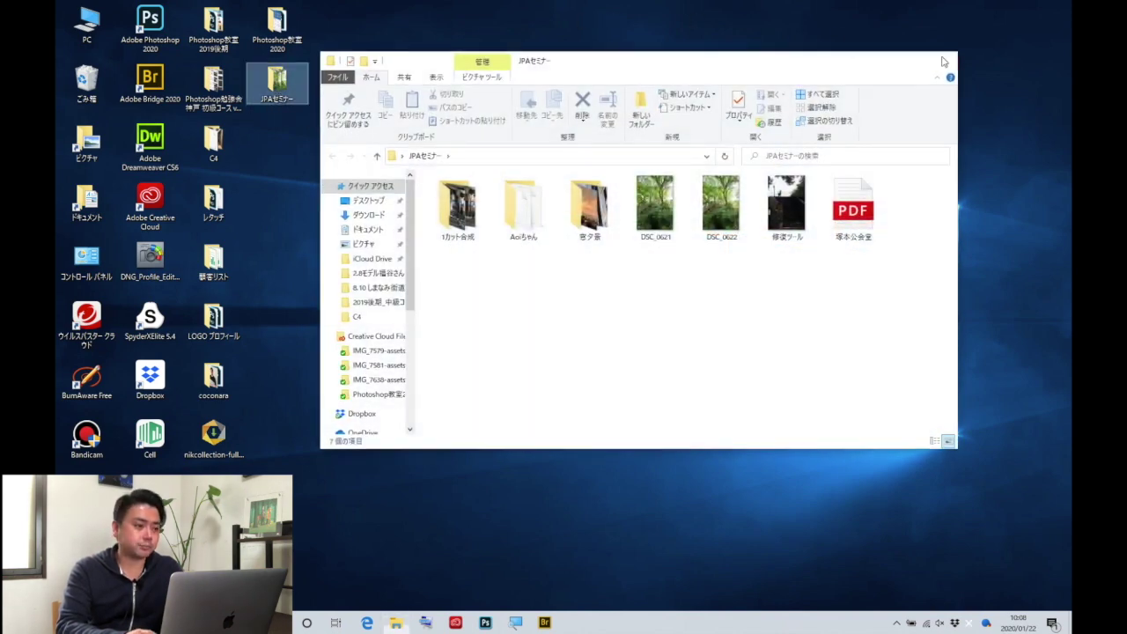
left_click(943, 61)
left_click(368, 102)
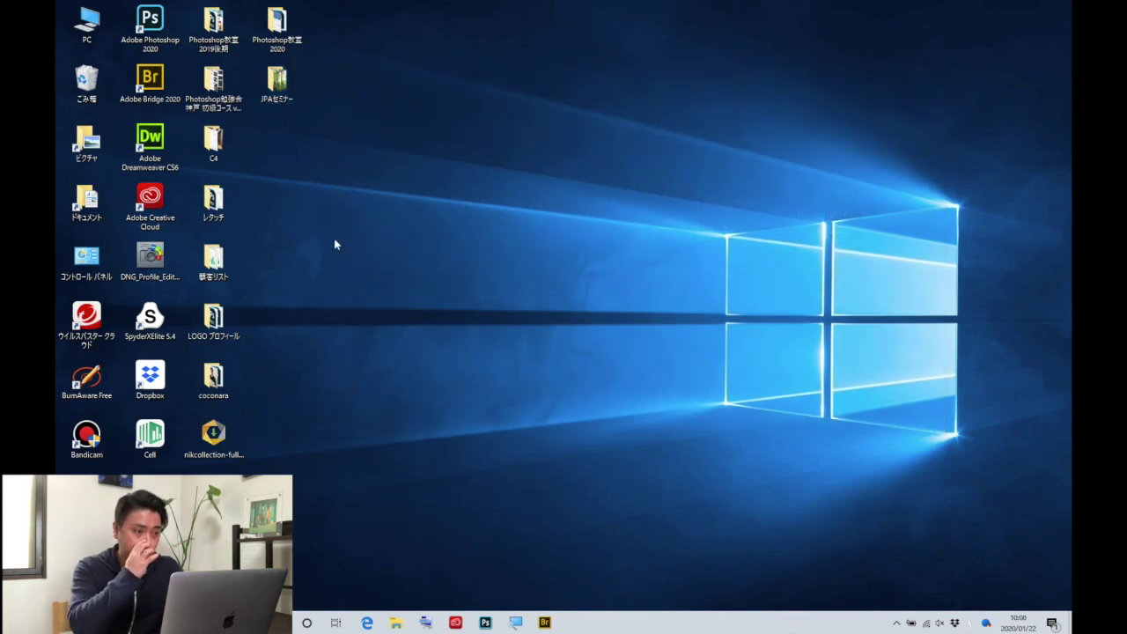
Step: Open DSCF3650 from the desktop C4 folder in Photoshop
double_click(227, 142)
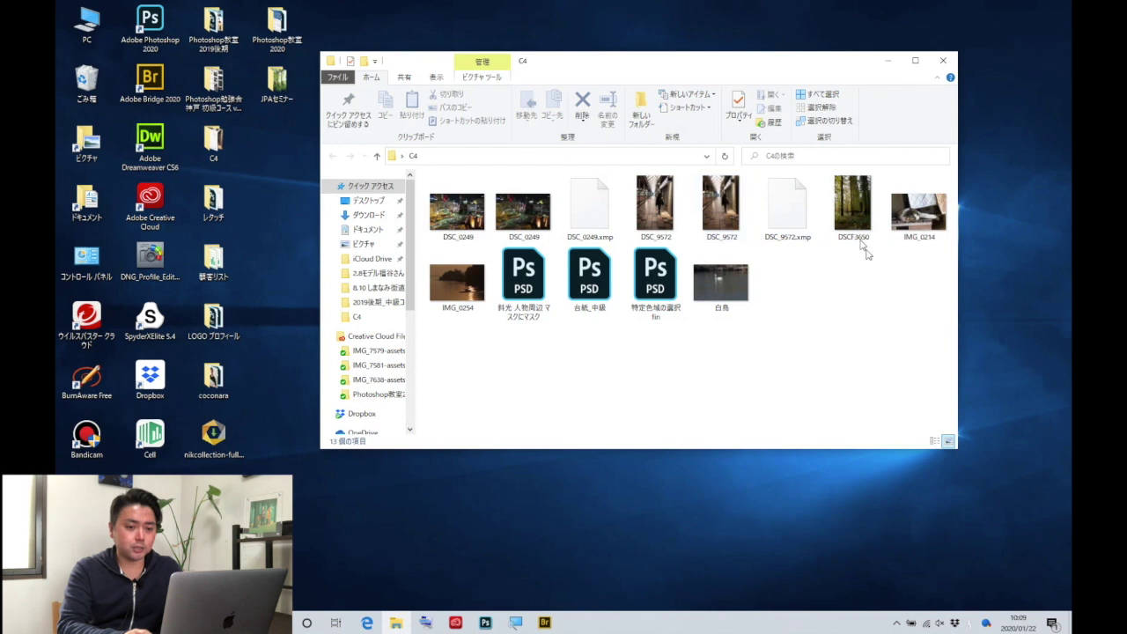
double_click(852, 205)
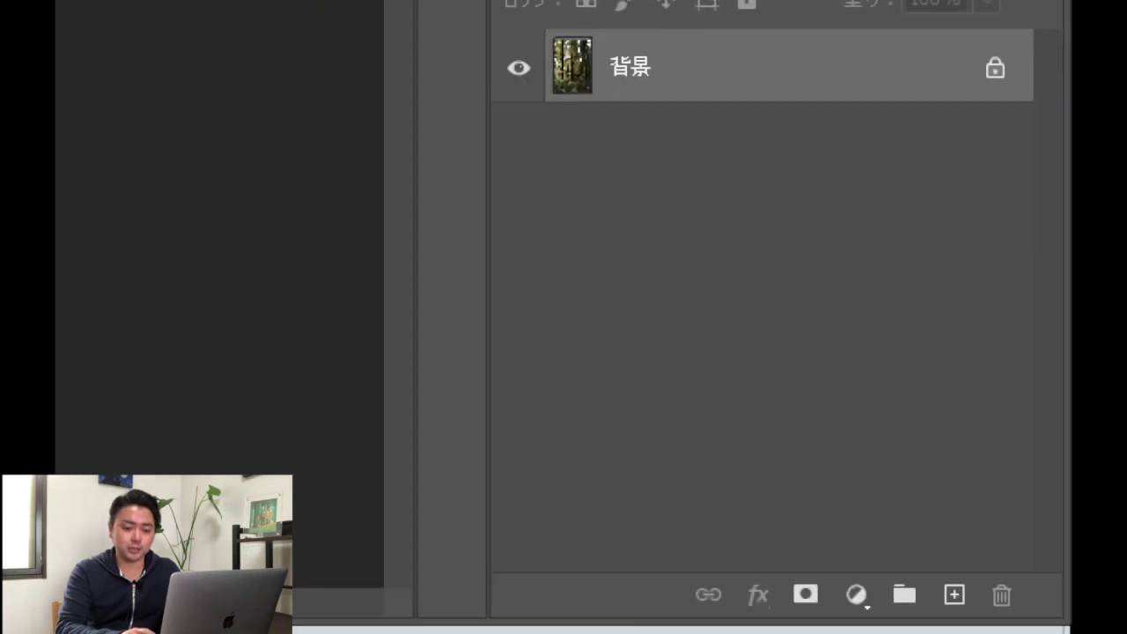
Step: Add an empty レイヤー 1, then select the bright sky using Color Range with raised Fuzziness
left_click(954, 552)
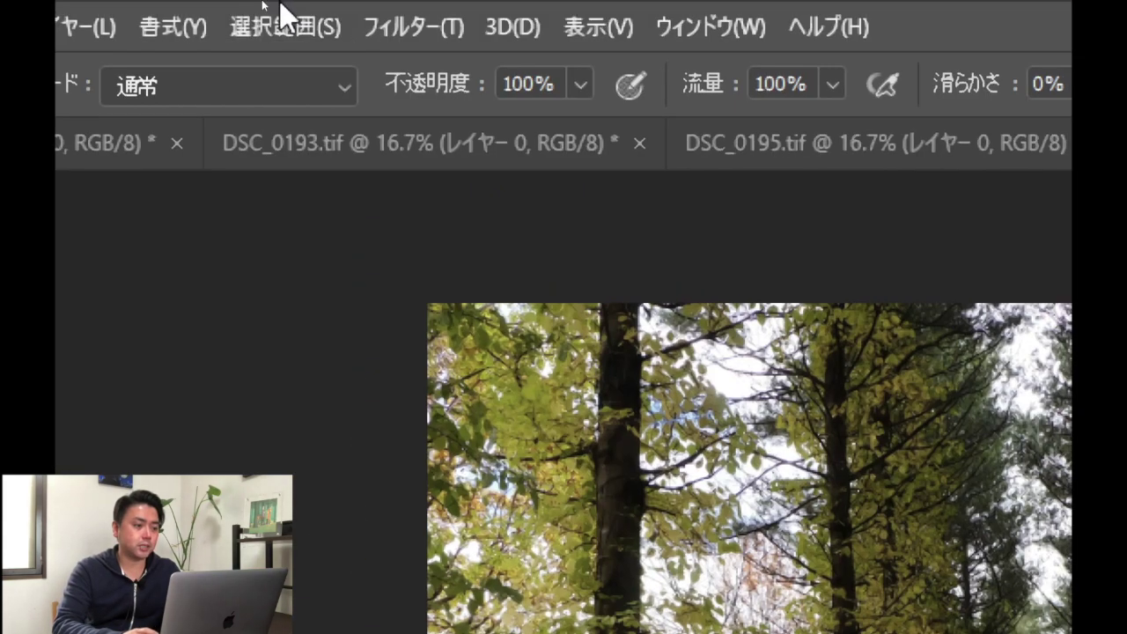
left_click(257, 9)
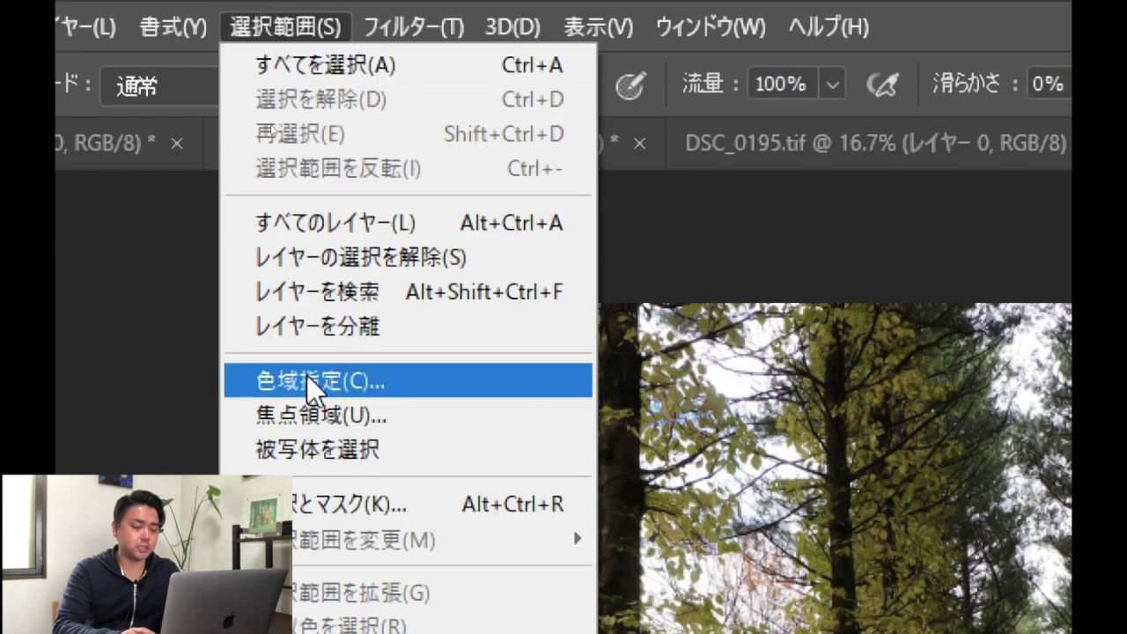
left_click(308, 374)
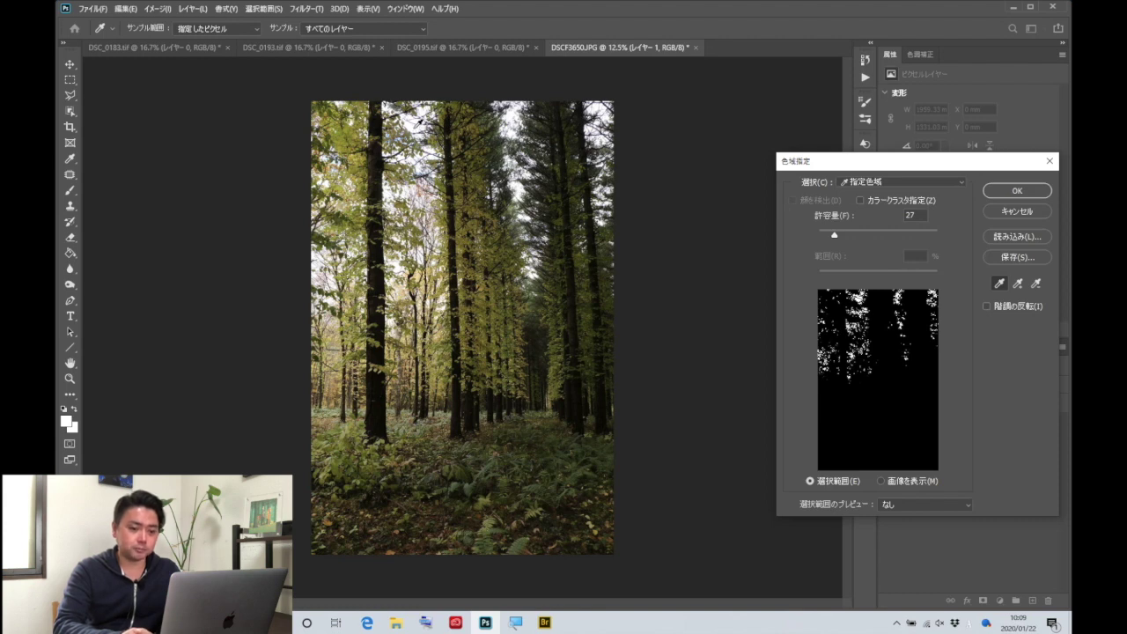
left_click_drag(837, 232, 895, 236)
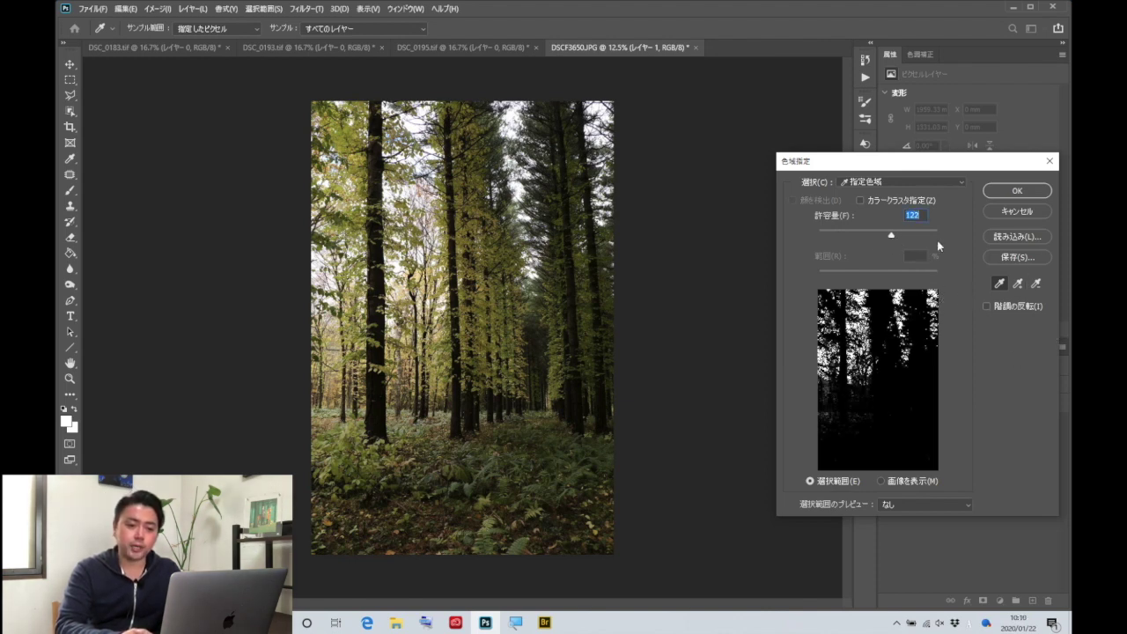
left_click(1017, 191)
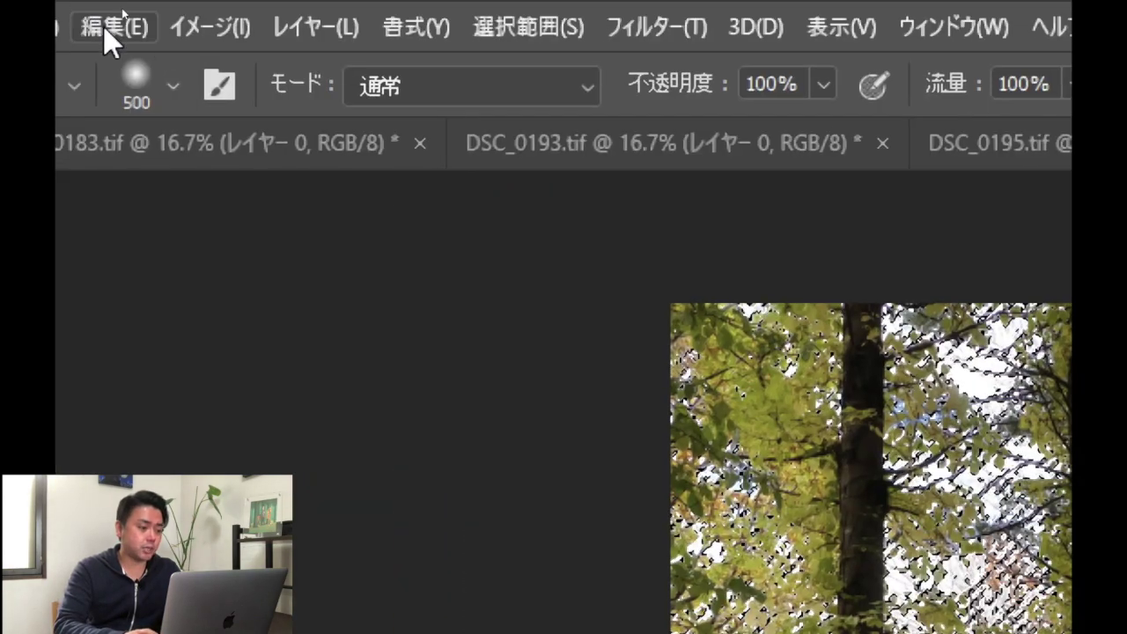
Step: Fill the selected sky areas on Layer 1 with white at 100% opacity
left_click(103, 26)
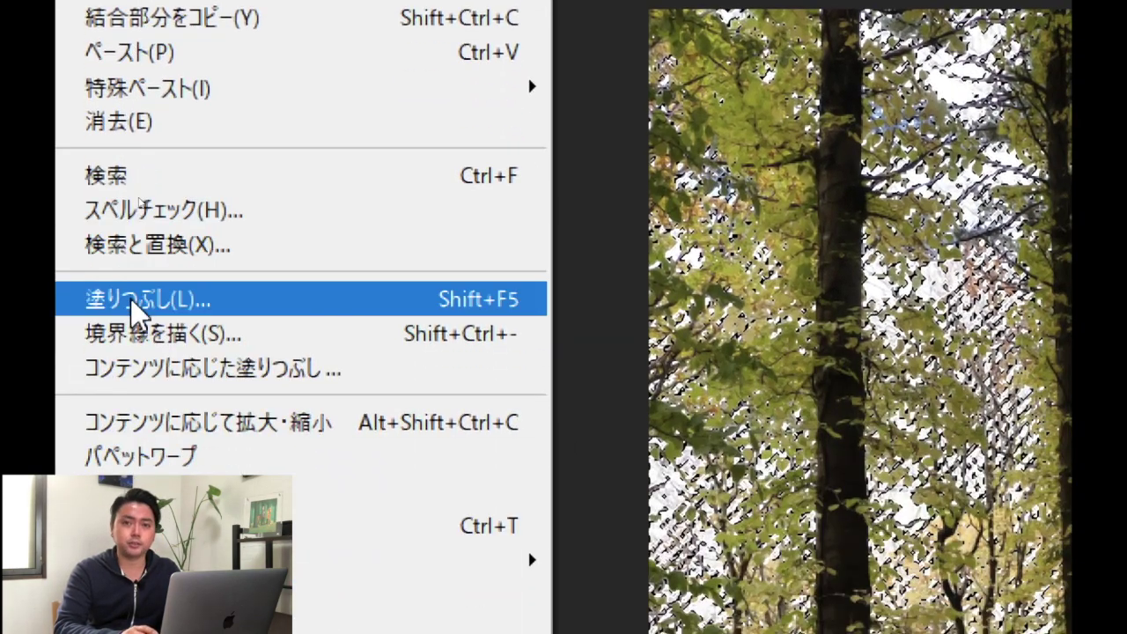
left_click(150, 299)
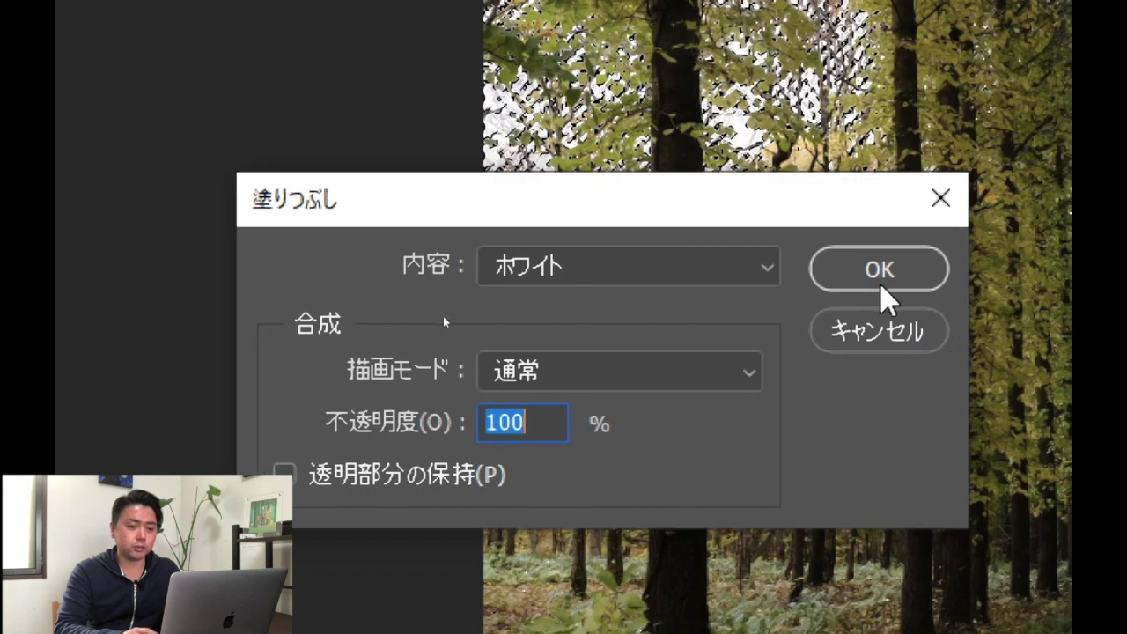
left_click(887, 284)
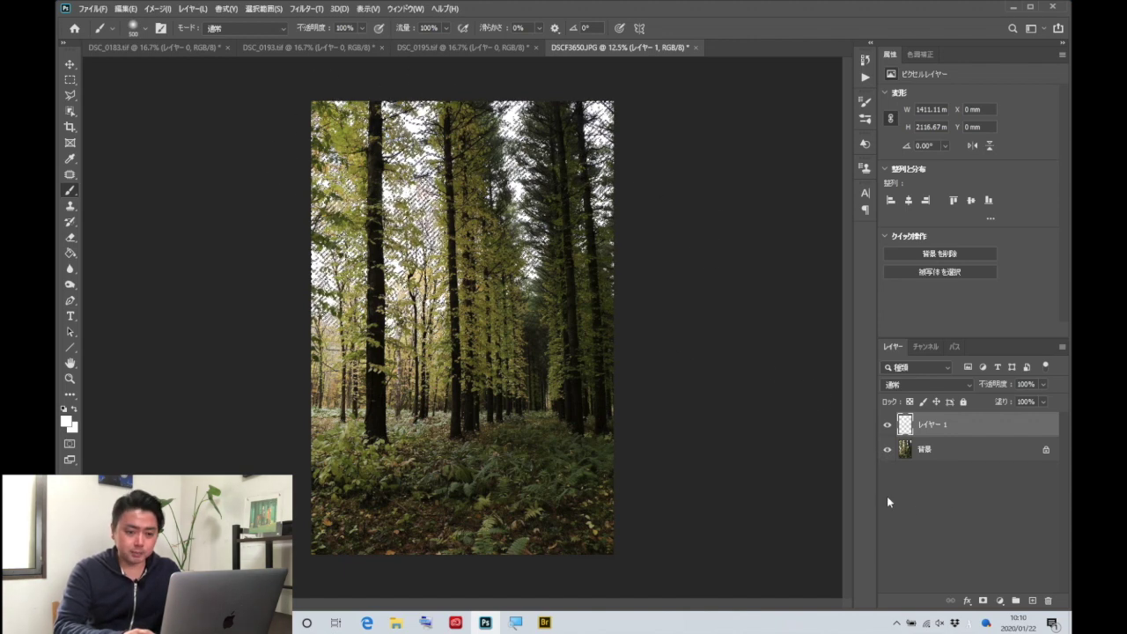
Step: Hide the forest background, zoom in to inspect the white fill, then show the background again
left_click(887, 450)
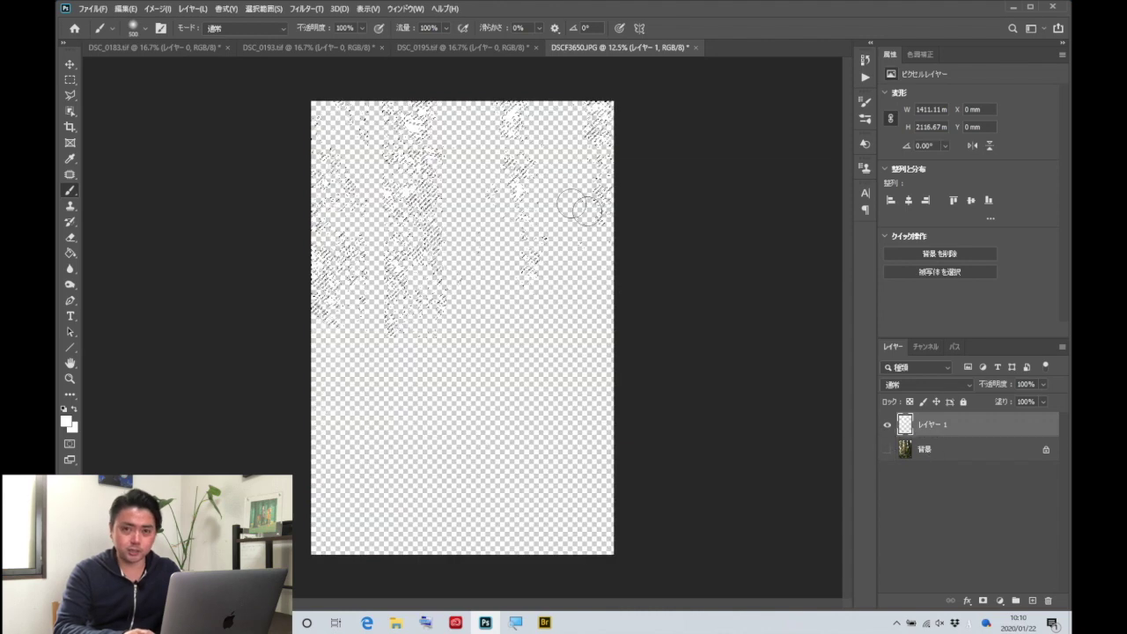
left_click(411, 134)
left_click_drag(413, 136, 333, 158)
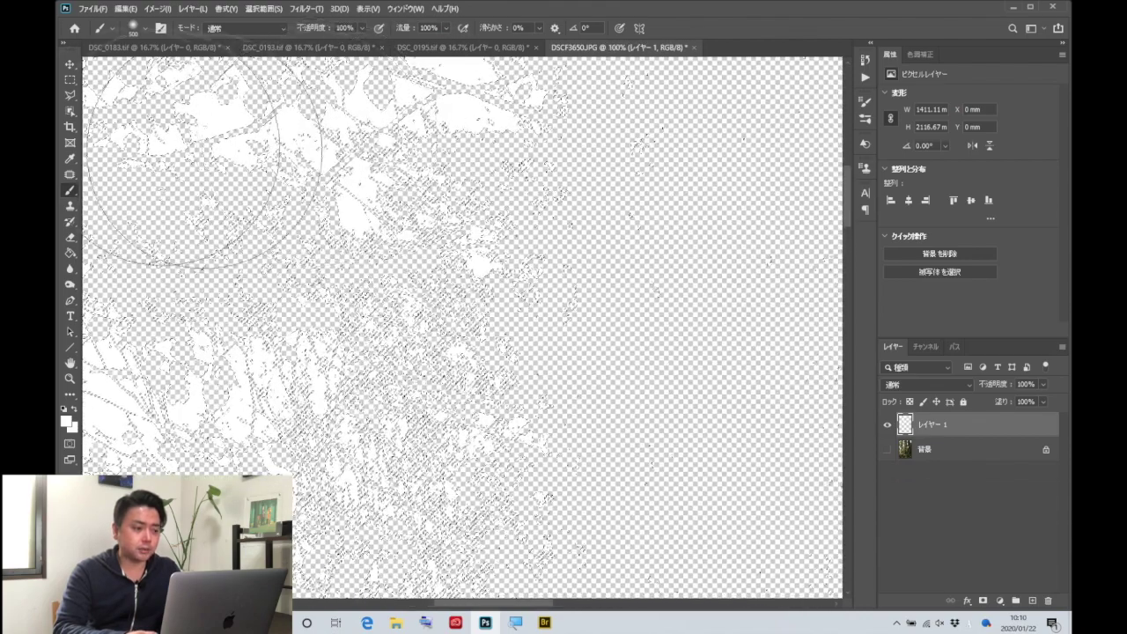
key("ctrl+0")
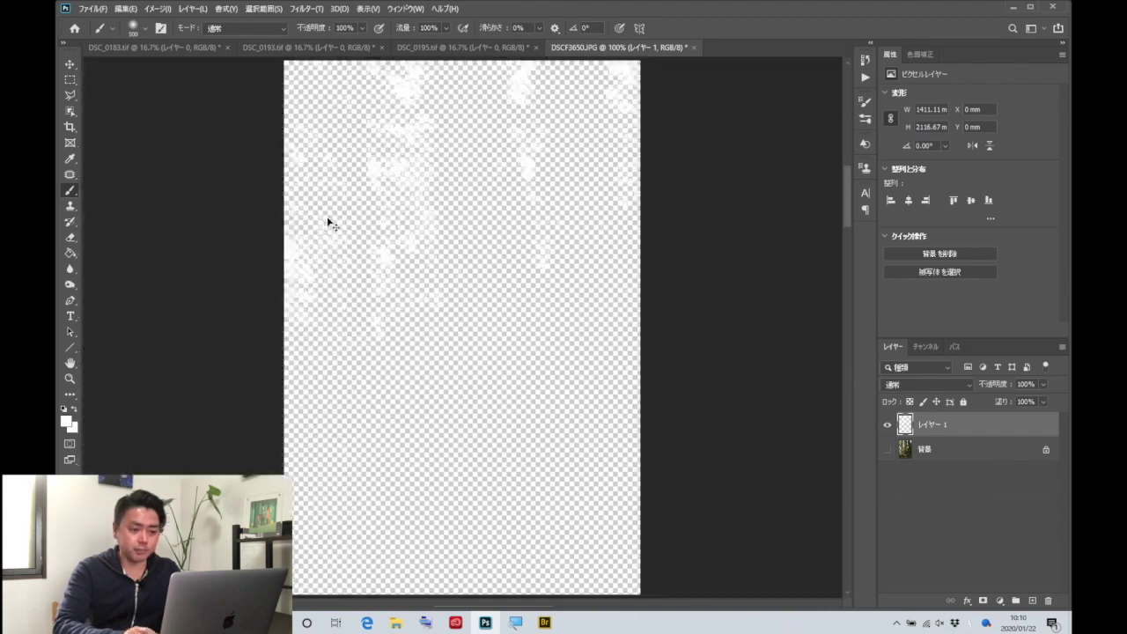
left_click(889, 450)
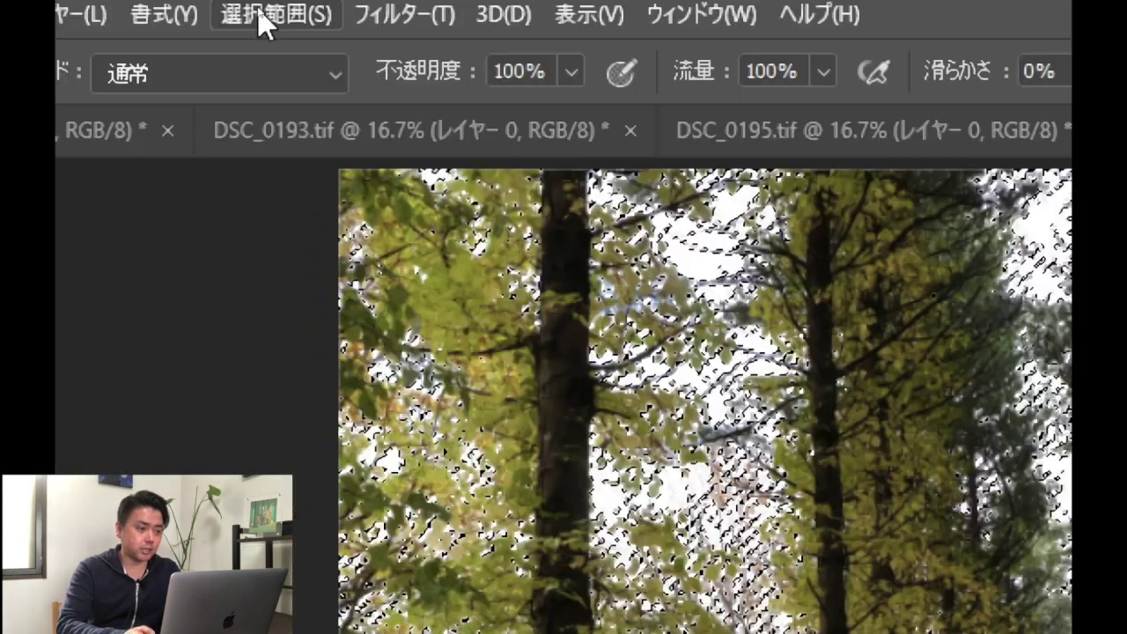
Step: Deselect, then apply a Zoom radial blur of amount 100 centred toward the upper left
left_click(261, 11)
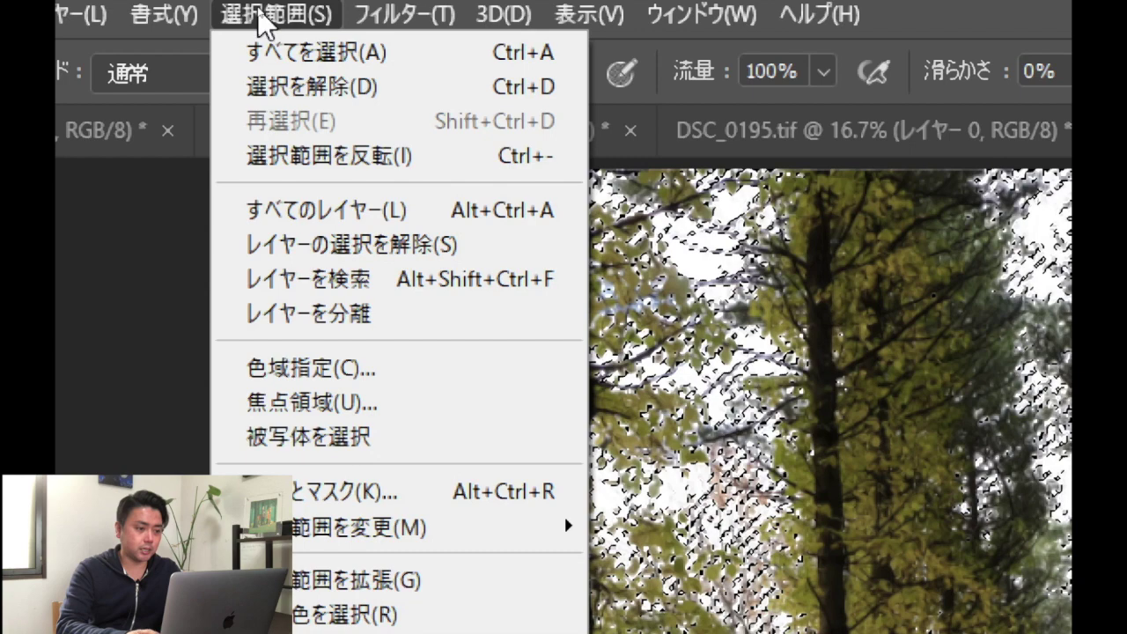
left_click(279, 86)
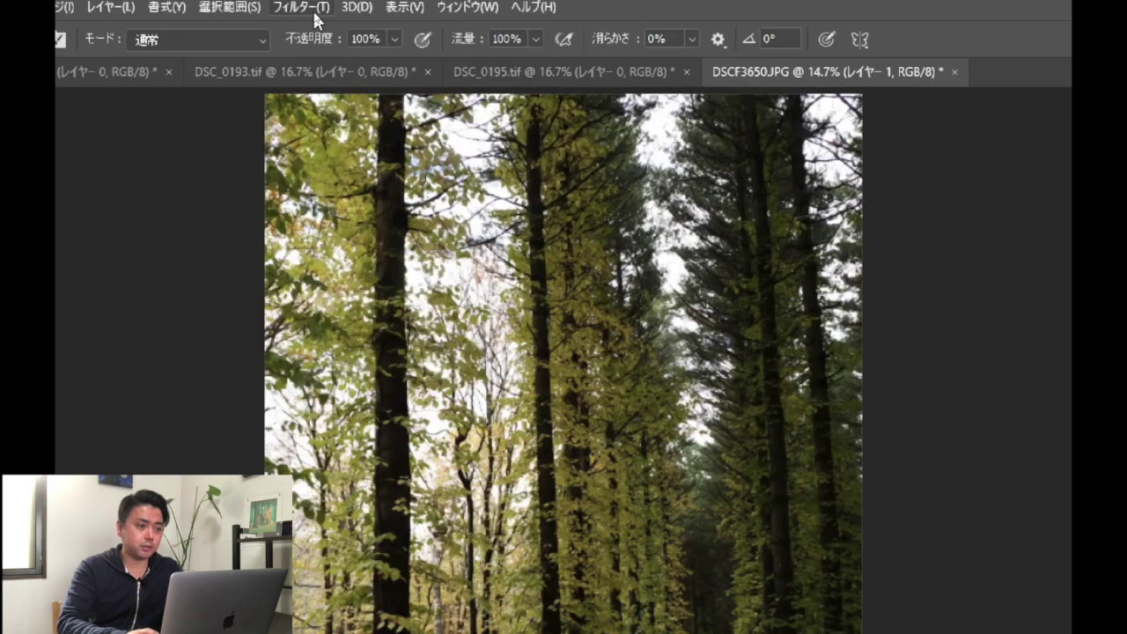
left_click(308, 9)
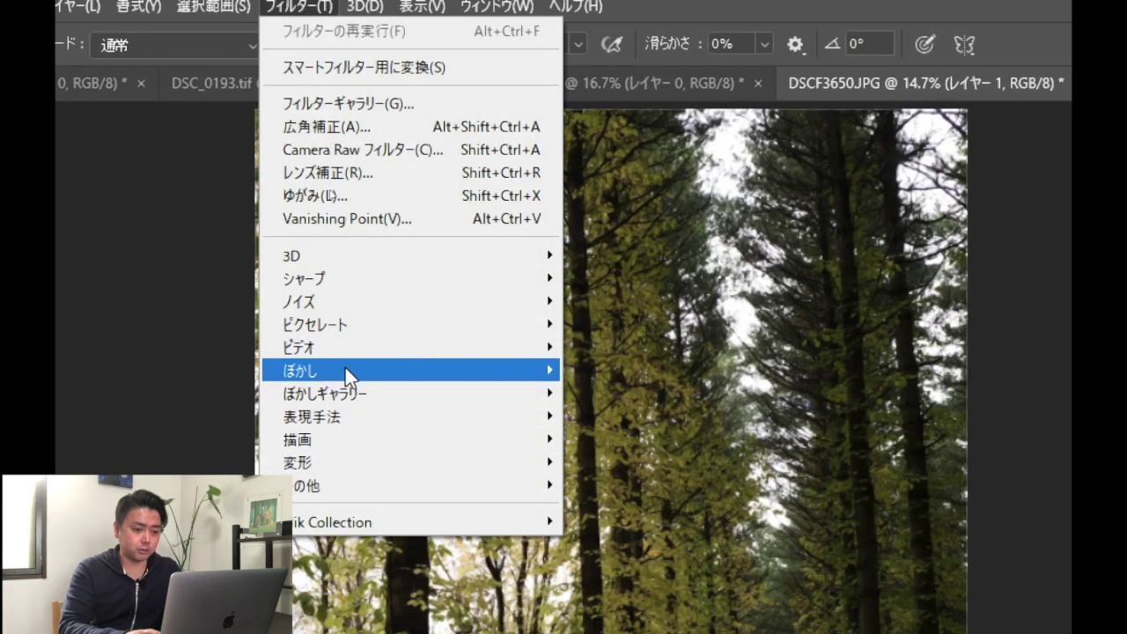
mouse_move(287, 233)
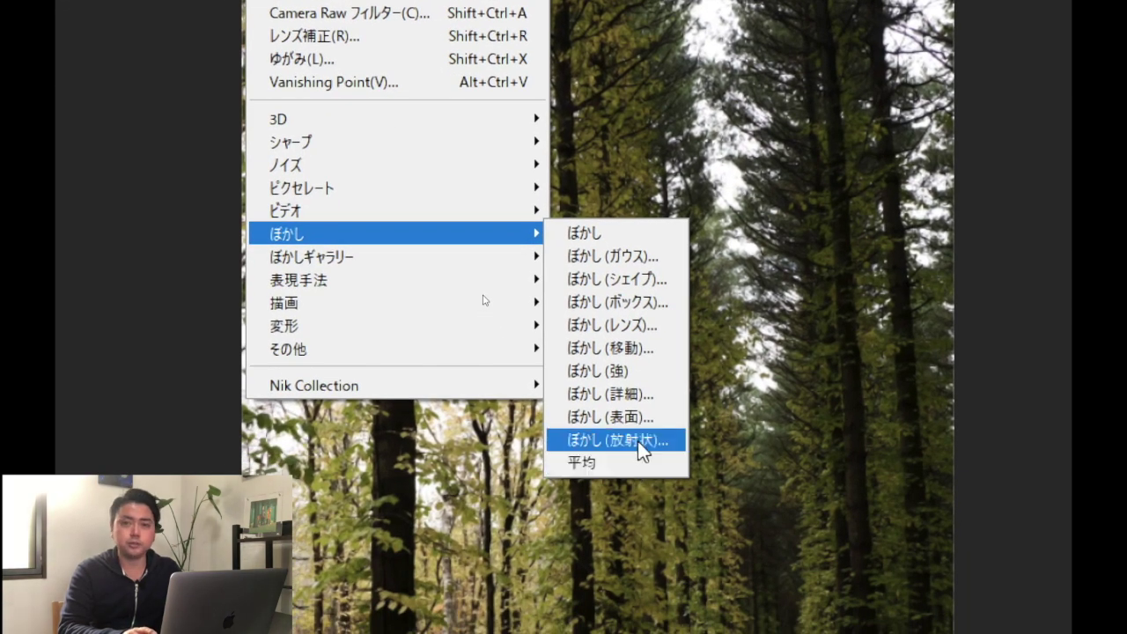
left_click(637, 441)
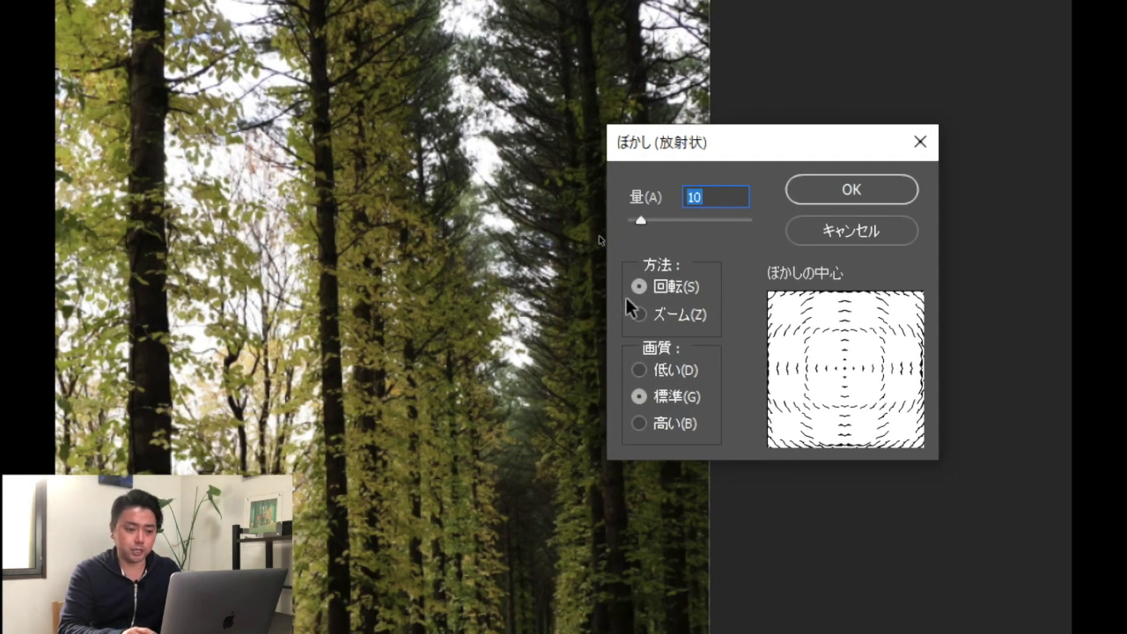
left_click(648, 310)
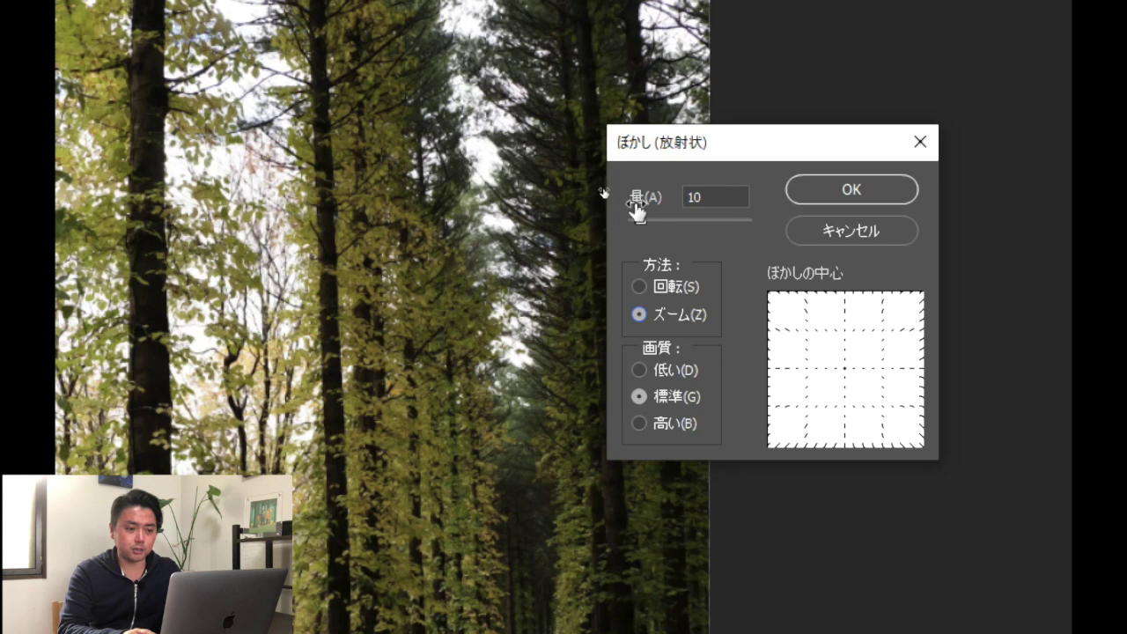
left_click_drag(639, 220, 749, 220)
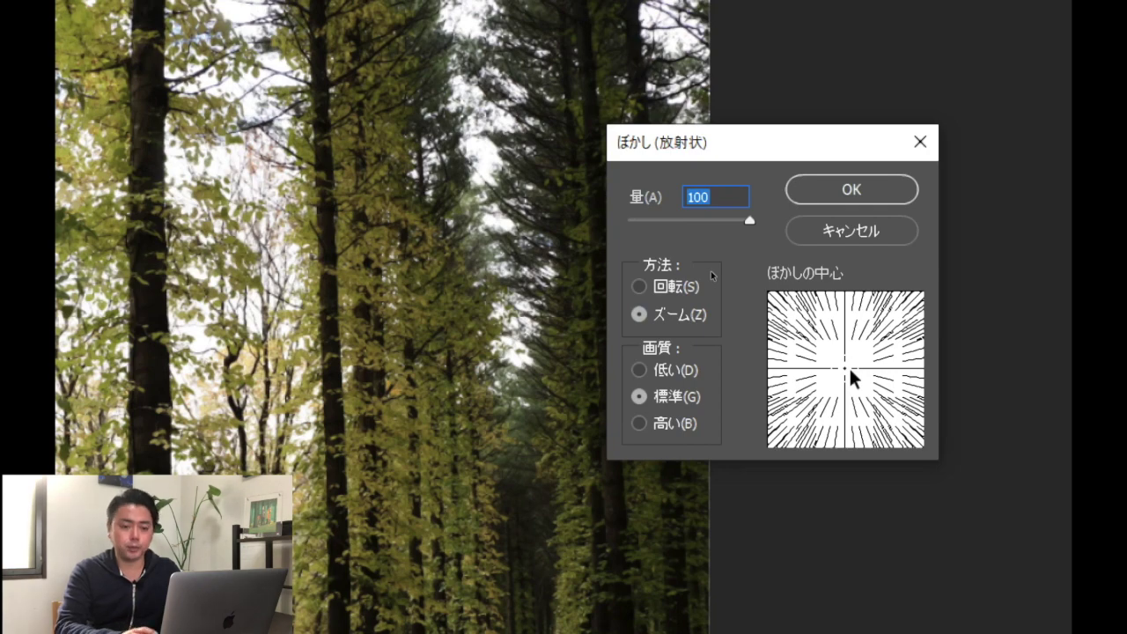
mouse_move(845, 367)
left_mouse_down()
mouse_move(767, 344)
mouse_move(766, 297)
left_mouse_up()
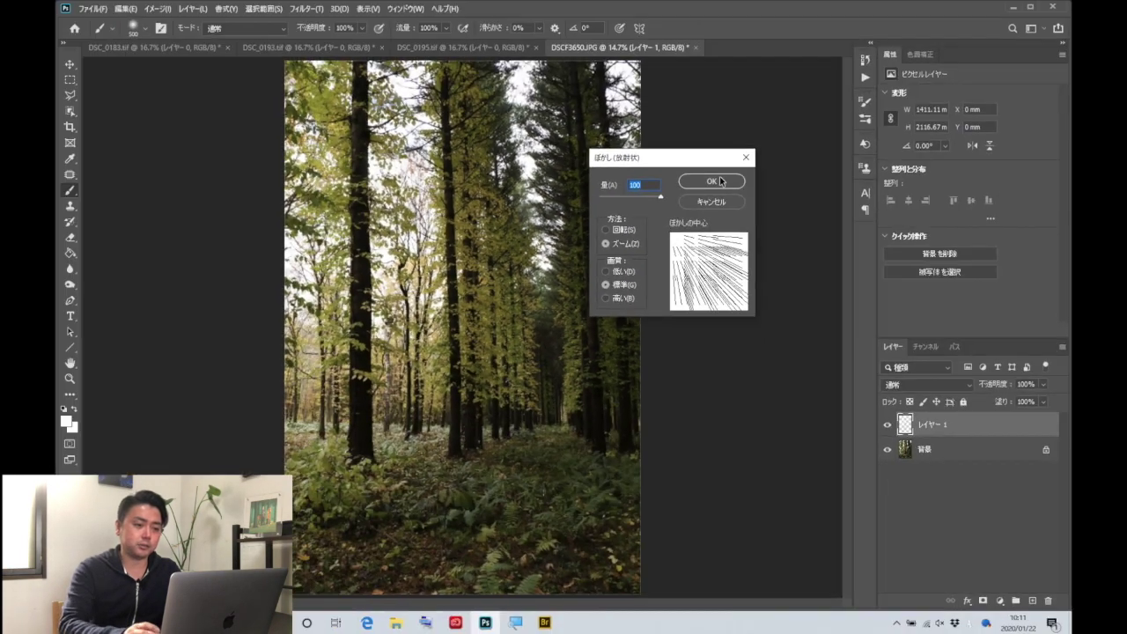
left_click(711, 182)
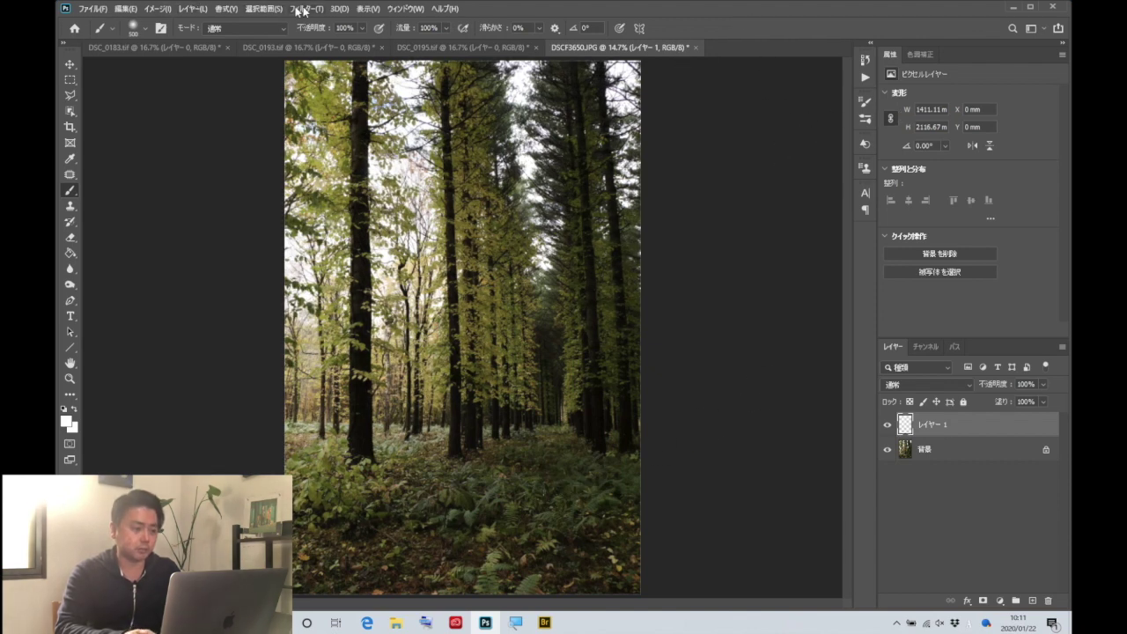
Step: Reapply the zoom radial blur centred near the top, then add a layer mask to Layer 1
left_click(305, 9)
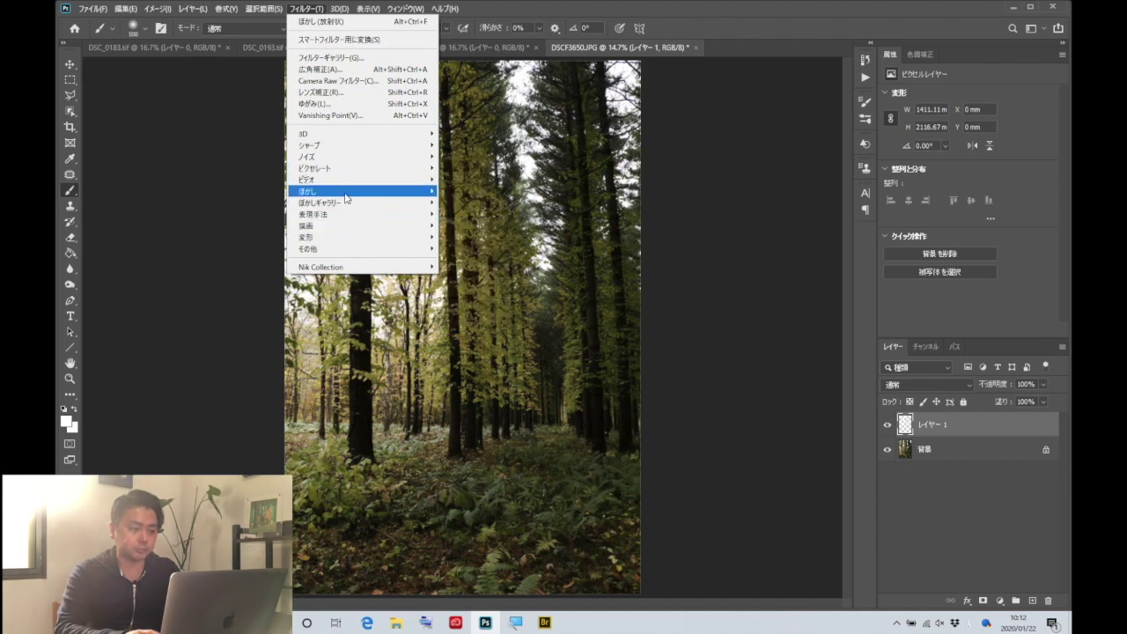
mouse_move(360, 191)
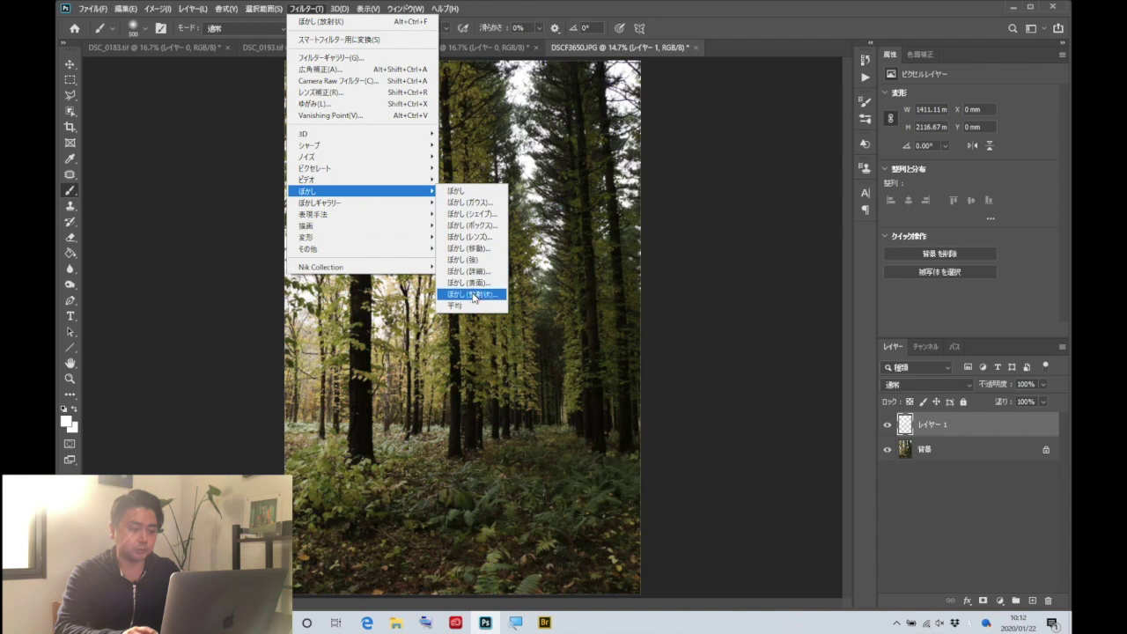
left_click(473, 294)
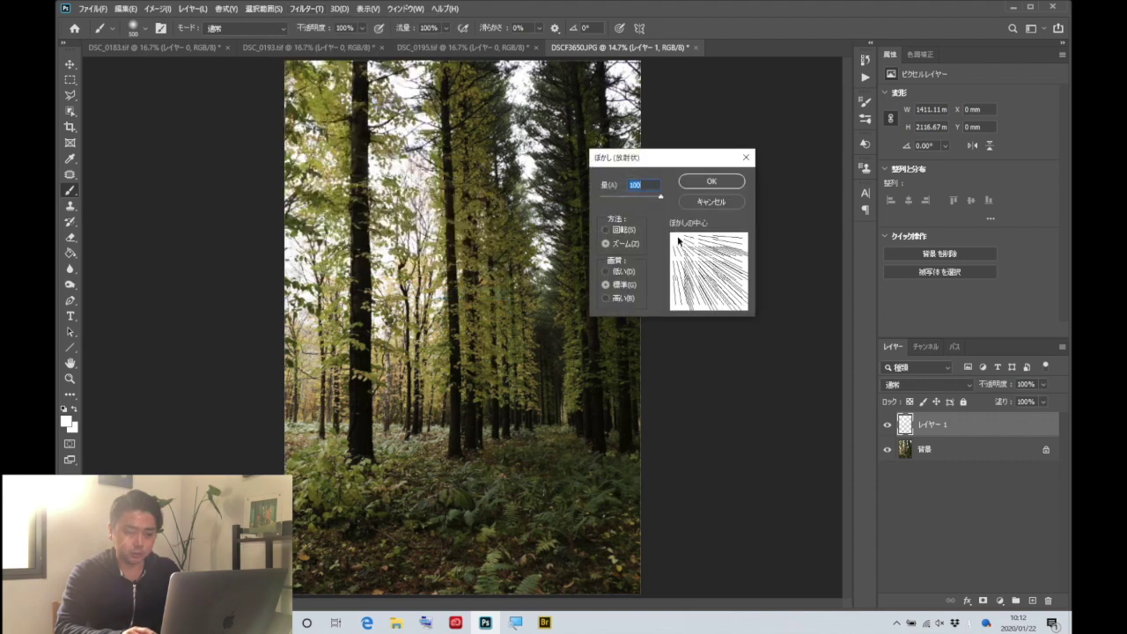
left_click_drag(678, 239, 688, 235)
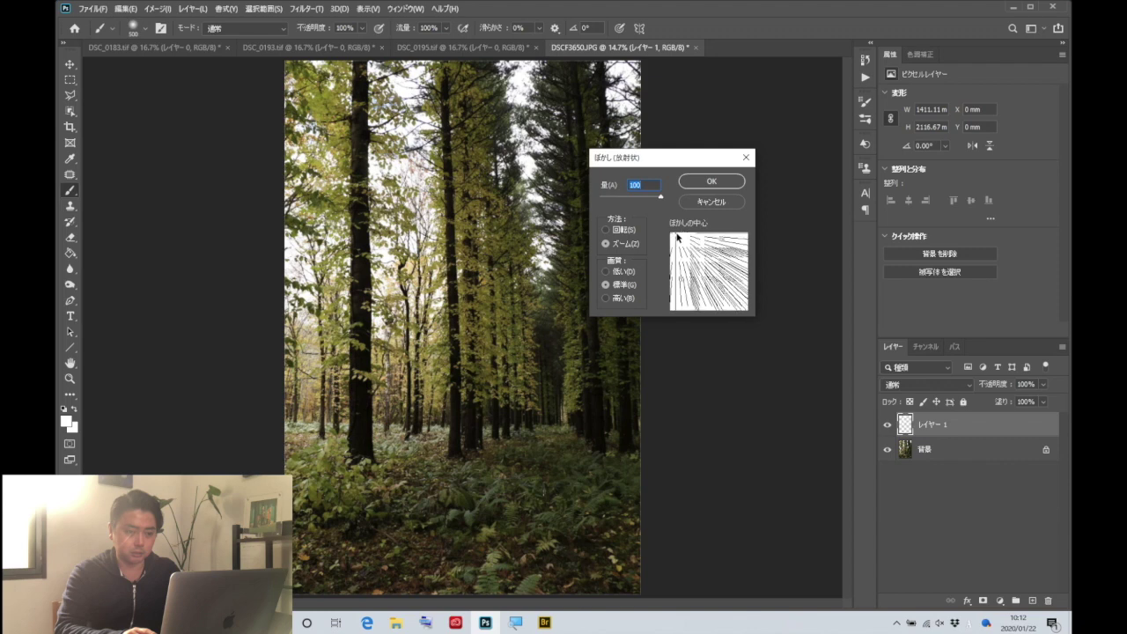
left_click_drag(680, 238, 679, 236)
left_click(713, 180)
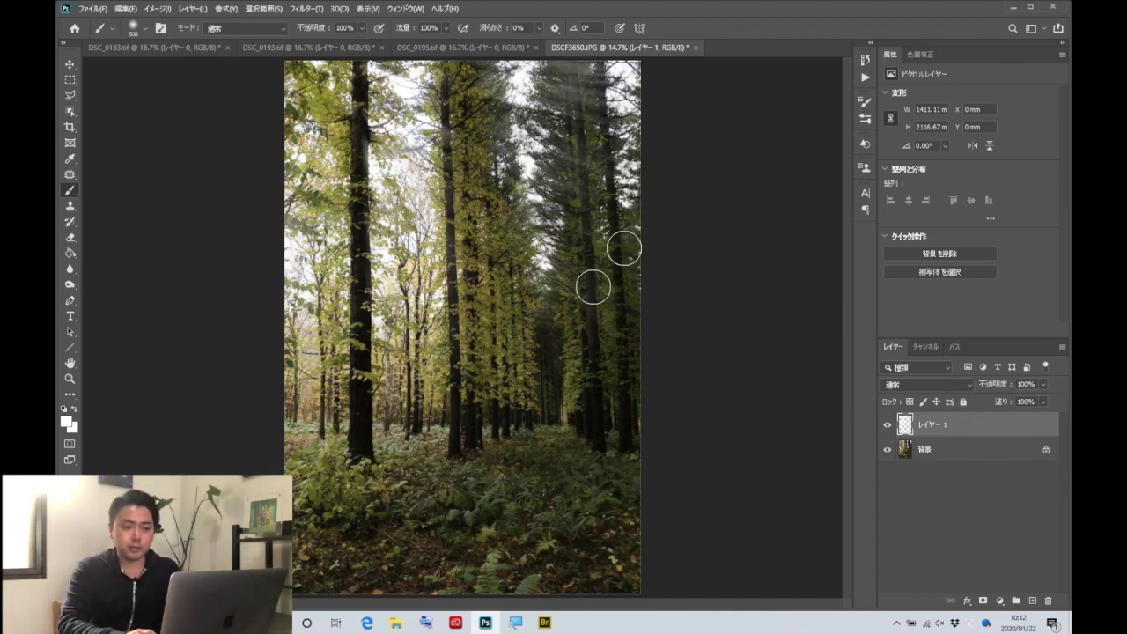
left_click(983, 600)
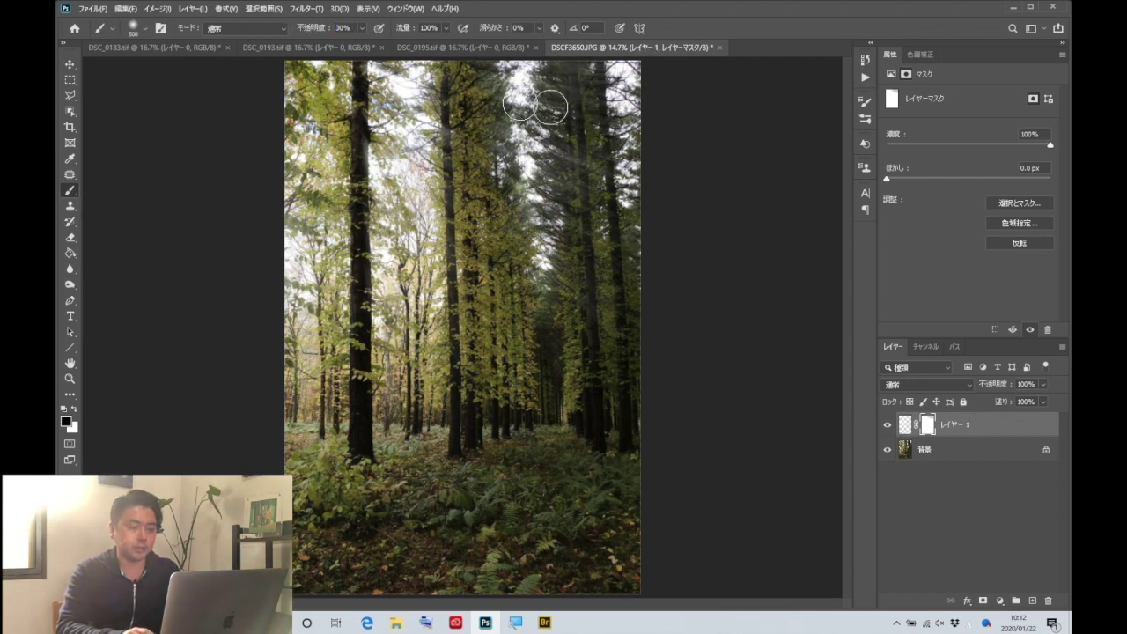
Step: Paint black at 30% on the mask over the upper treetops, then toggle Layer 1 off and on to compare
mouse_move(551, 106)
left_mouse_down()
mouse_move(584, 108)
mouse_move(573, 126)
mouse_move(655, 167)
left_mouse_up()
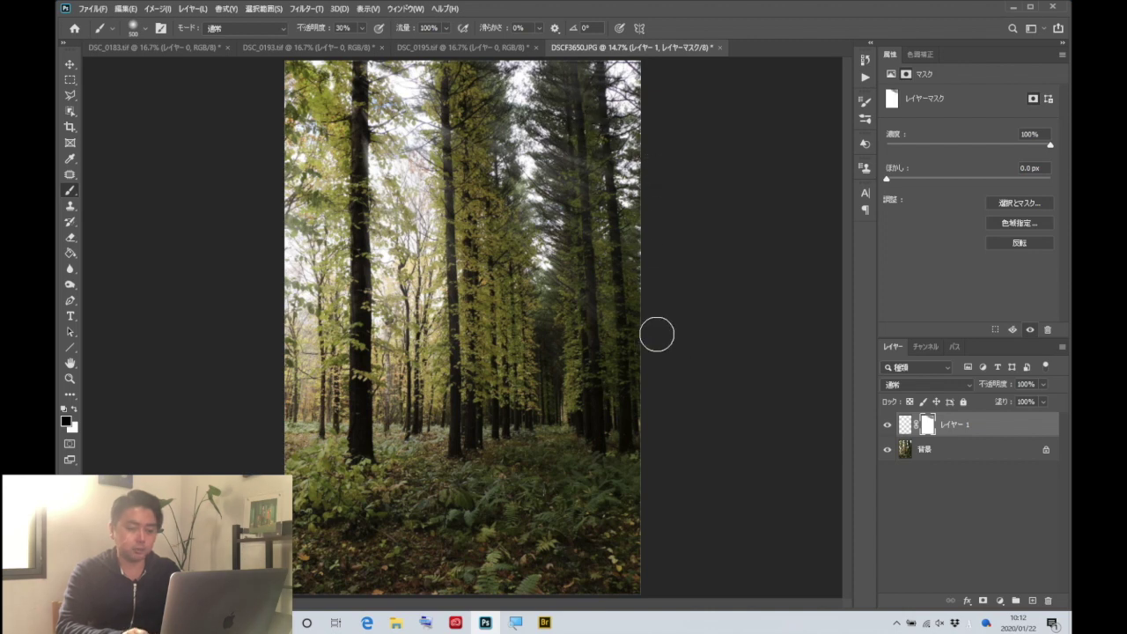
left_click(886, 426)
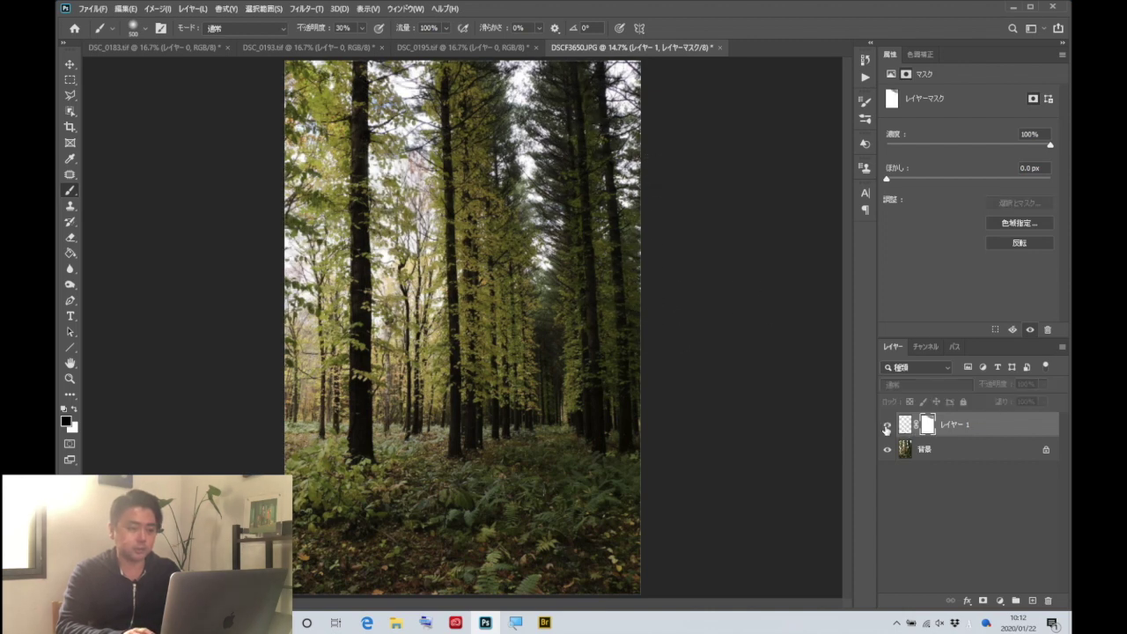
left_click(887, 426)
left_click(886, 426)
left_click(887, 426)
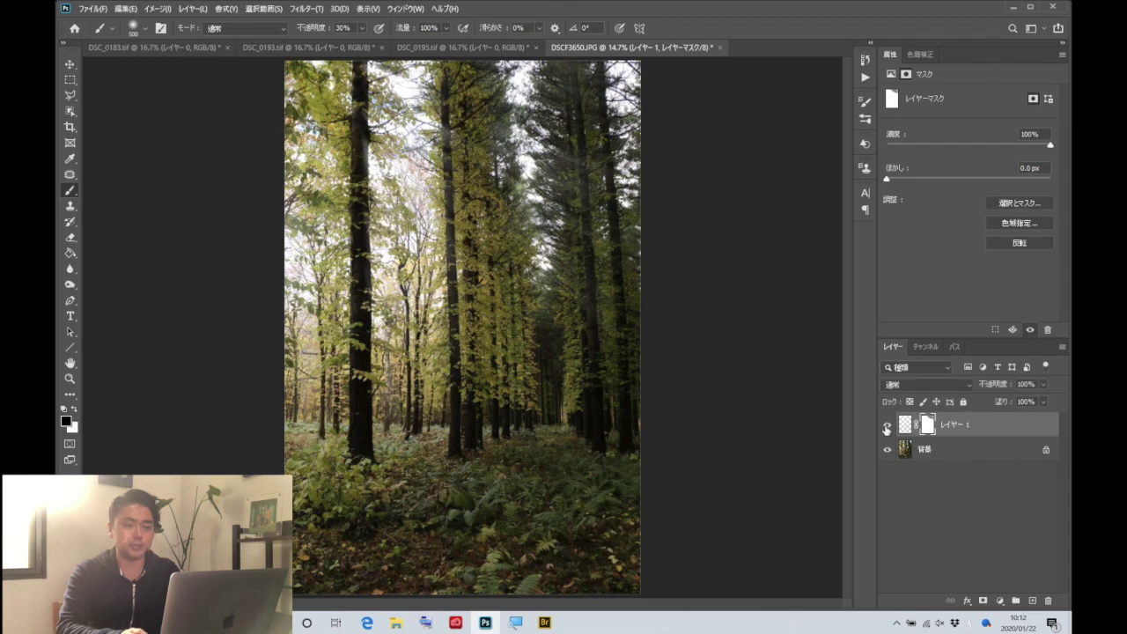
left_click(887, 426)
left_click(886, 427)
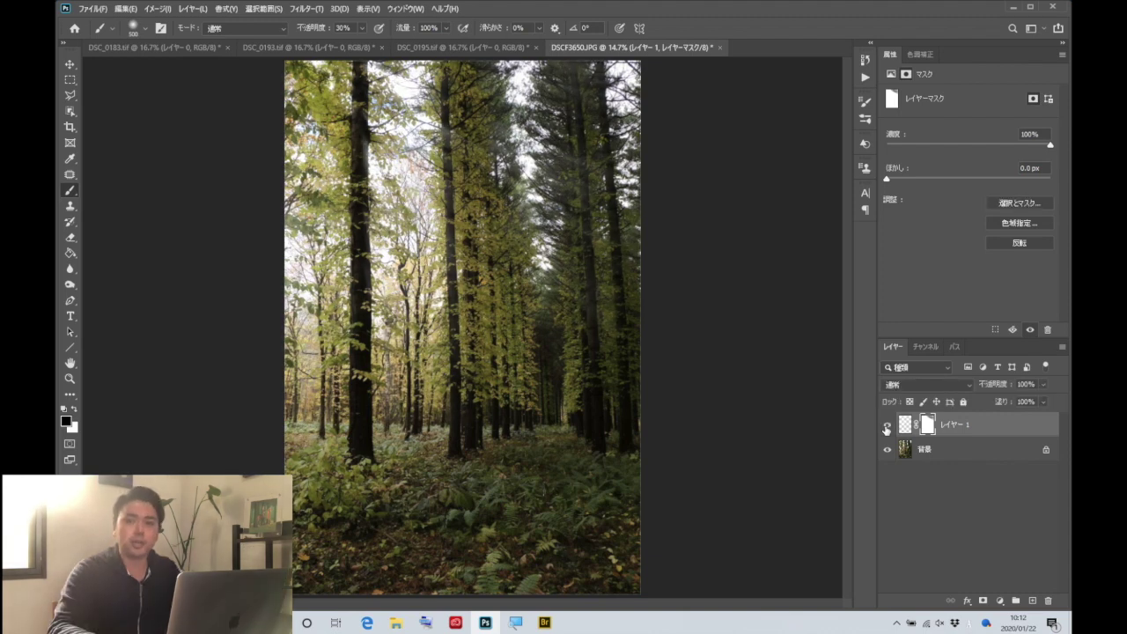